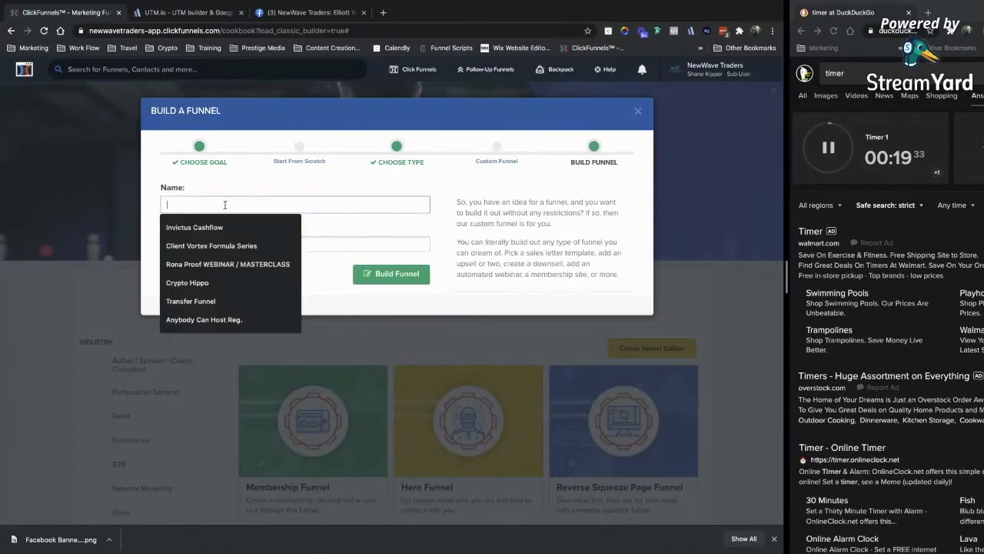
Name the new funnel 'Live Demonstration Funnel', leave the group tag blank, and build it.
{"action": "type", "text": "Live Dem"}
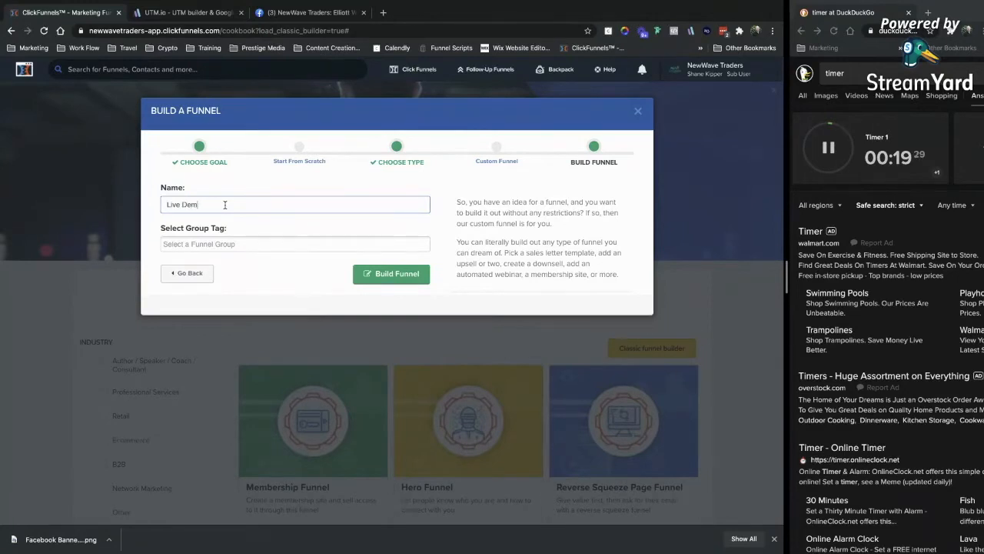
{"action": "type", "text": "onstration Funnel"}
{"action": "left_click", "coordinate": [230, 249]}
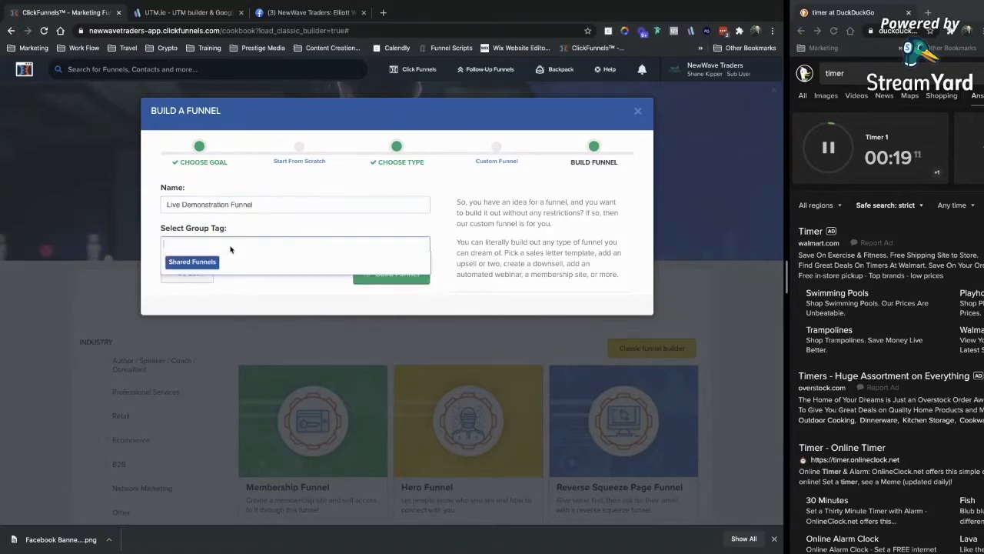
{"action": "left_click", "coordinate": [232, 297]}
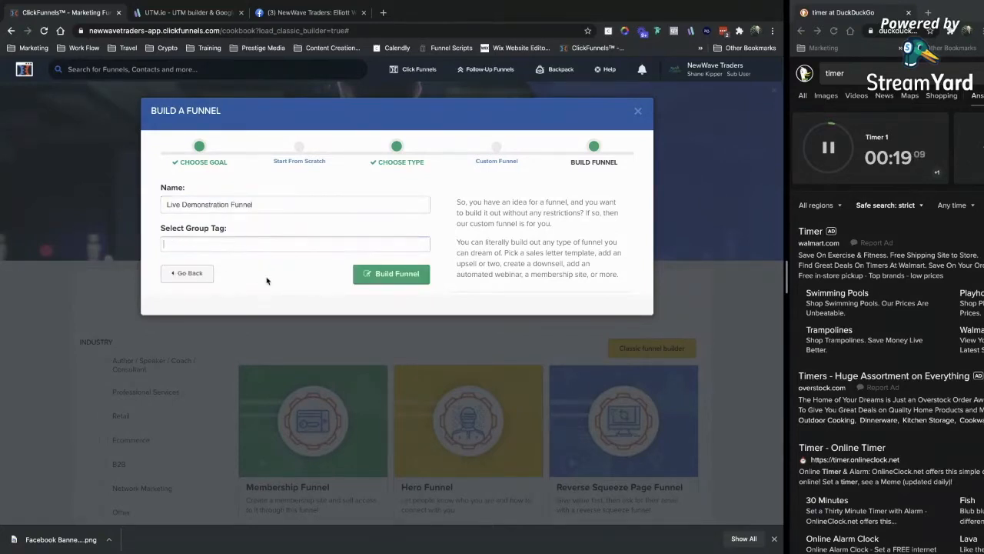
{"action": "left_click", "coordinate": [401, 276]}
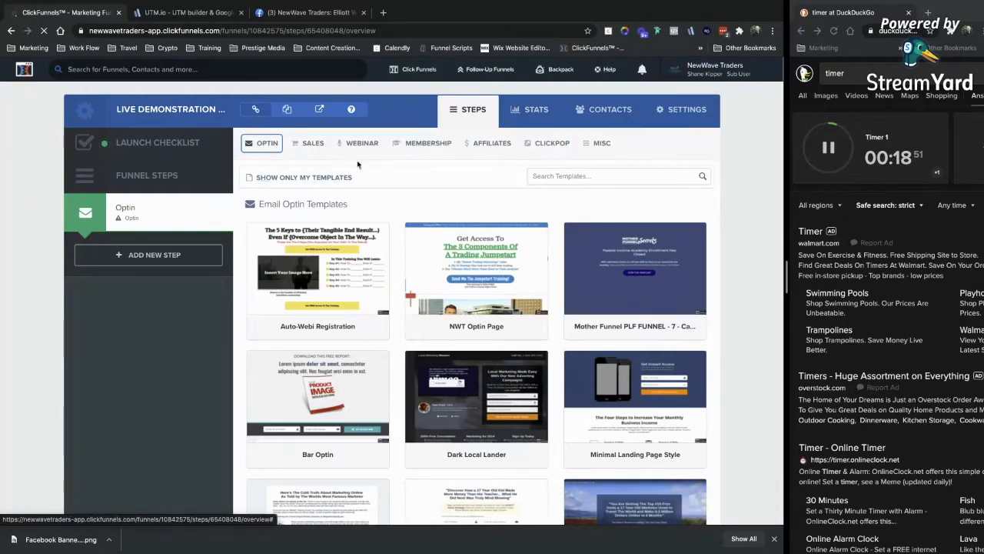
Pick a webinar Registration template for the Optin step's page.
{"action": "left_click", "coordinate": [262, 144]}
{"action": "mouse_move", "coordinate": [359, 143]}
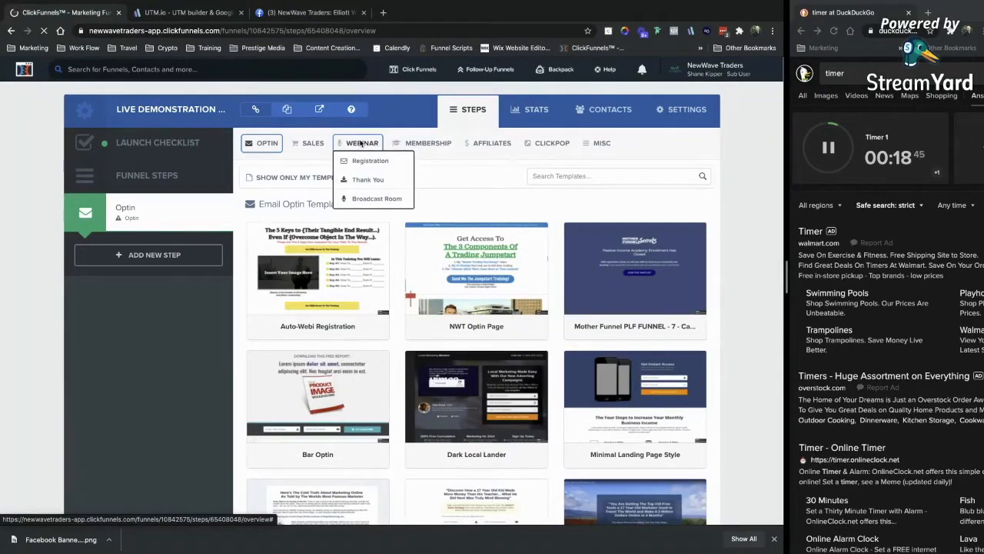
{"action": "left_click", "coordinate": [366, 160]}
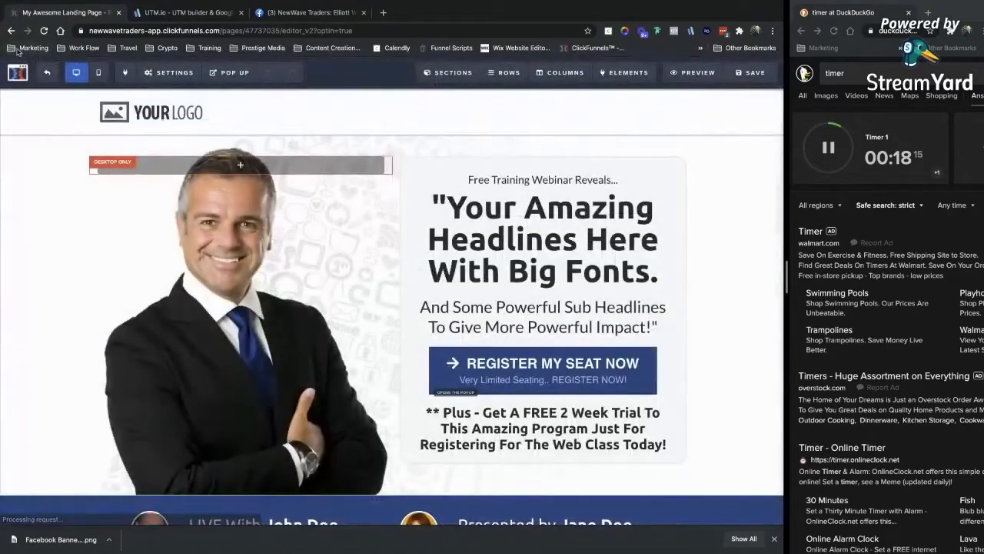
Delete the hero section with the photo and headline.
{"action": "scroll", "coordinate": [294, 328], "scroll_direction": "down", "scroll_amount": 3}
{"action": "scroll", "coordinate": [295, 329], "scroll_direction": "down", "scroll_amount": 3}
{"action": "scroll", "coordinate": [294, 328], "scroll_direction": "up", "scroll_amount": 10}
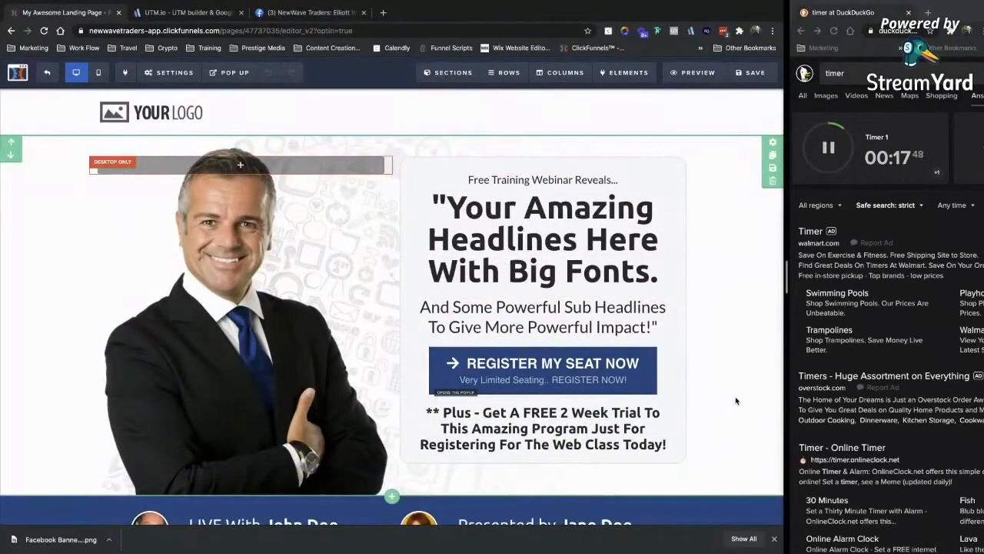
{"action": "scroll", "coordinate": [692, 354], "scroll_direction": "down", "scroll_amount": 3}
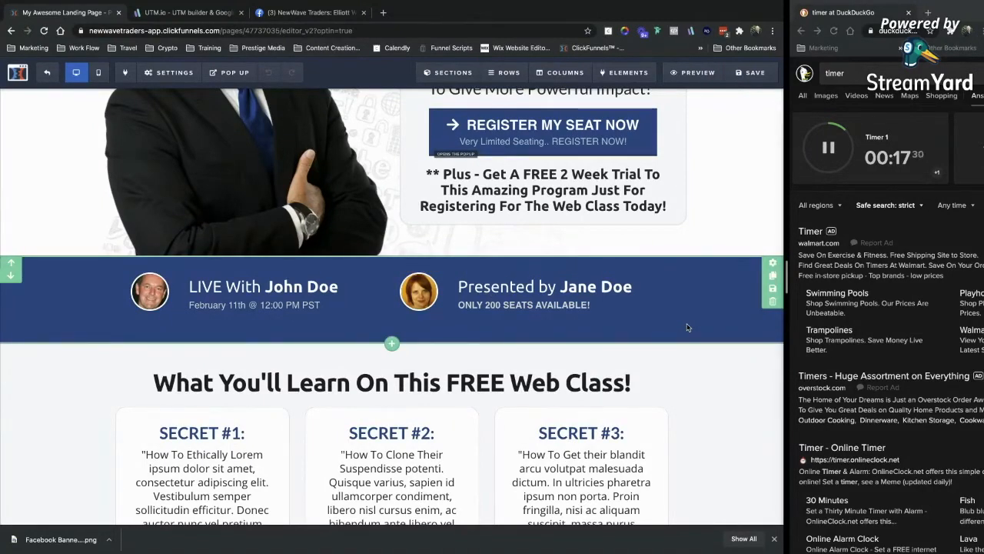
{"action": "scroll", "coordinate": [686, 339], "scroll_direction": "down", "scroll_amount": 4}
{"action": "scroll", "coordinate": [682, 377], "scroll_direction": "up", "scroll_amount": 7}
{"action": "scroll", "coordinate": [681, 375], "scroll_direction": "down", "scroll_amount": 6}
{"action": "scroll", "coordinate": [681, 375], "scroll_direction": "up", "scroll_amount": 6}
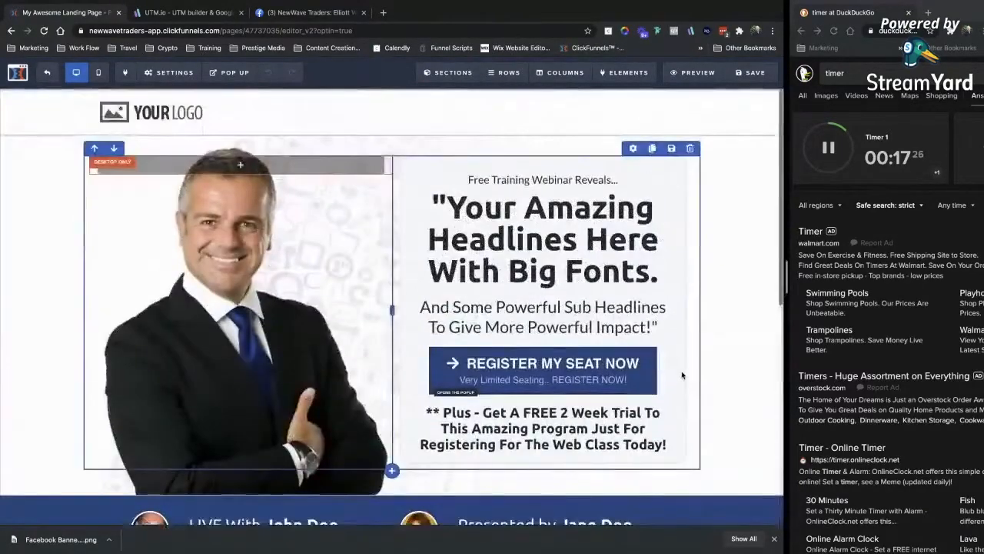
{"action": "scroll", "coordinate": [681, 375], "scroll_direction": "down", "scroll_amount": 5}
{"action": "scroll", "coordinate": [681, 371], "scroll_direction": "up", "scroll_amount": 5}
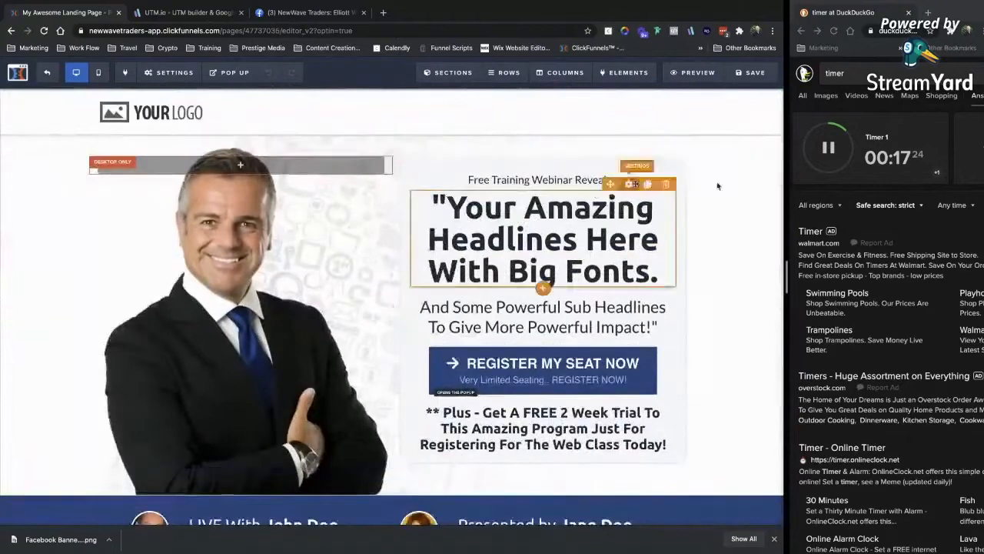
{"action": "left_click", "coordinate": [774, 182]}
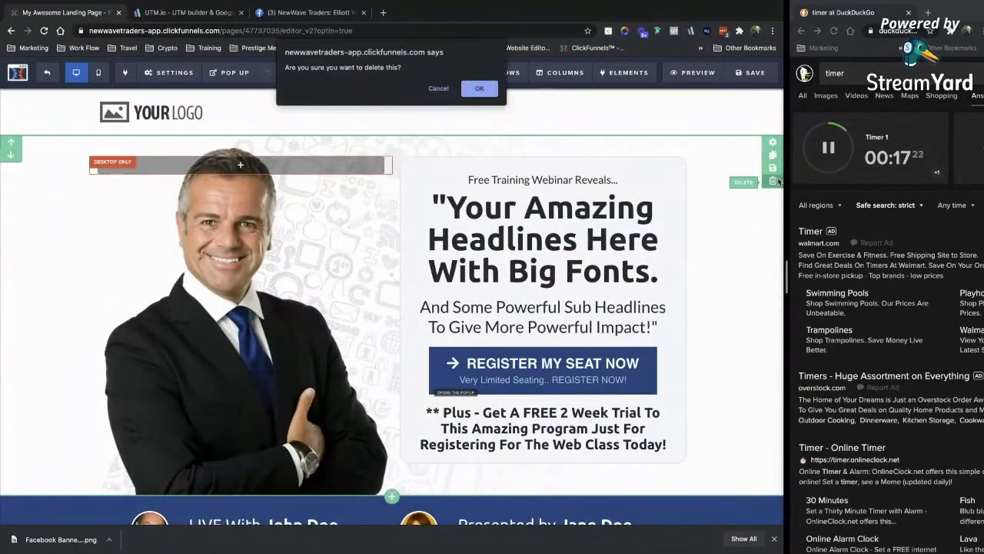
{"action": "key", "text": "Return"}
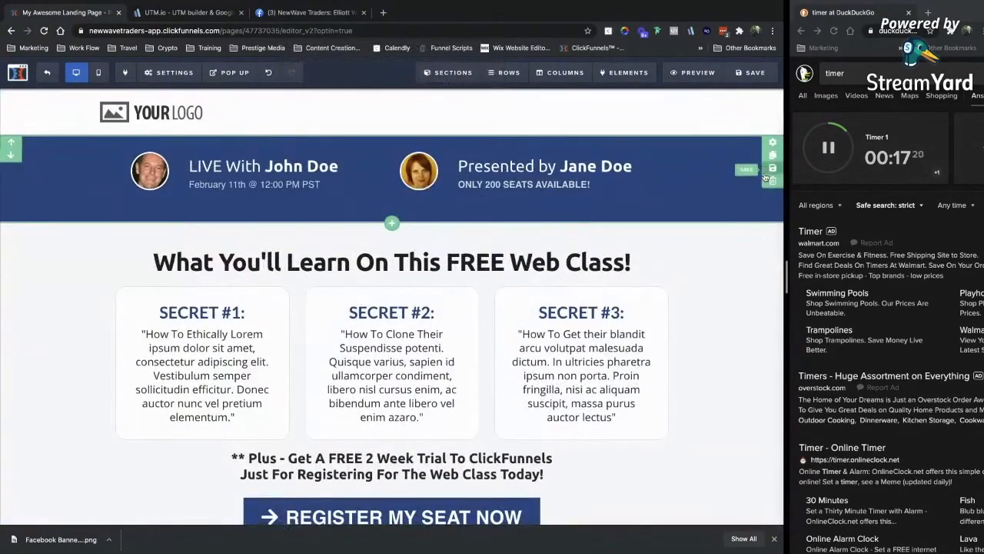
Delete the John Doe / Jane Doe speaker section and the What You'll Learn section.
{"action": "left_click", "coordinate": [767, 173]}
{"action": "left_click", "coordinate": [524, 131]}
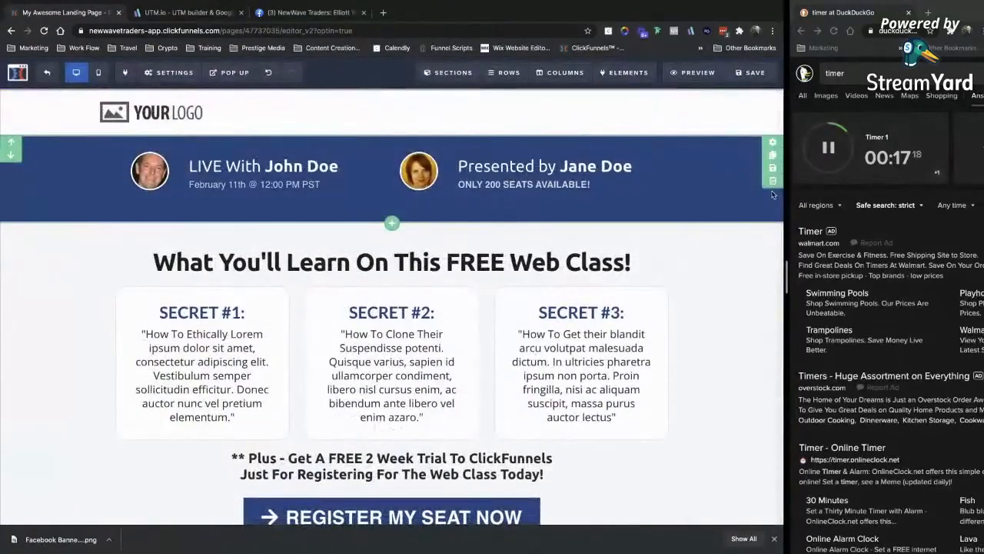
{"action": "left_click", "coordinate": [774, 181]}
{"action": "key", "text": "Return"}
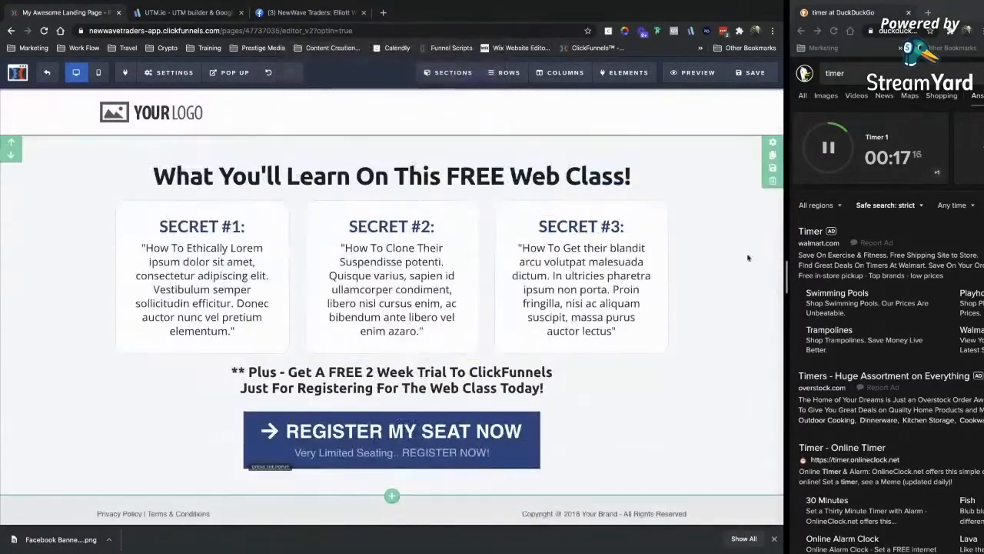
{"action": "left_click", "coordinate": [773, 181]}
{"action": "key", "text": "Return"}
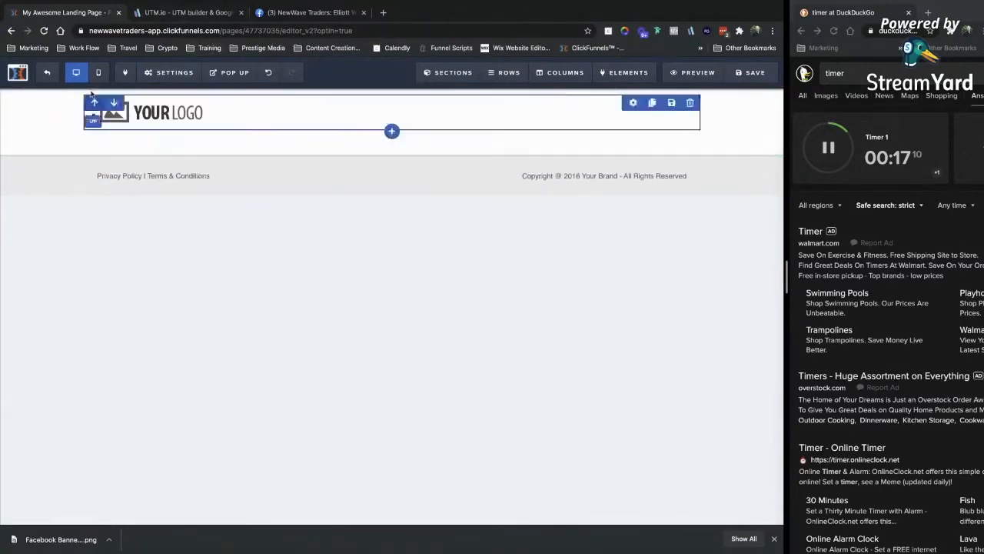
Set the SEO title to 'Live Demonstration Funnel', keeping description, keywords, author and image unchanged.
{"action": "left_click", "coordinate": [747, 74]}
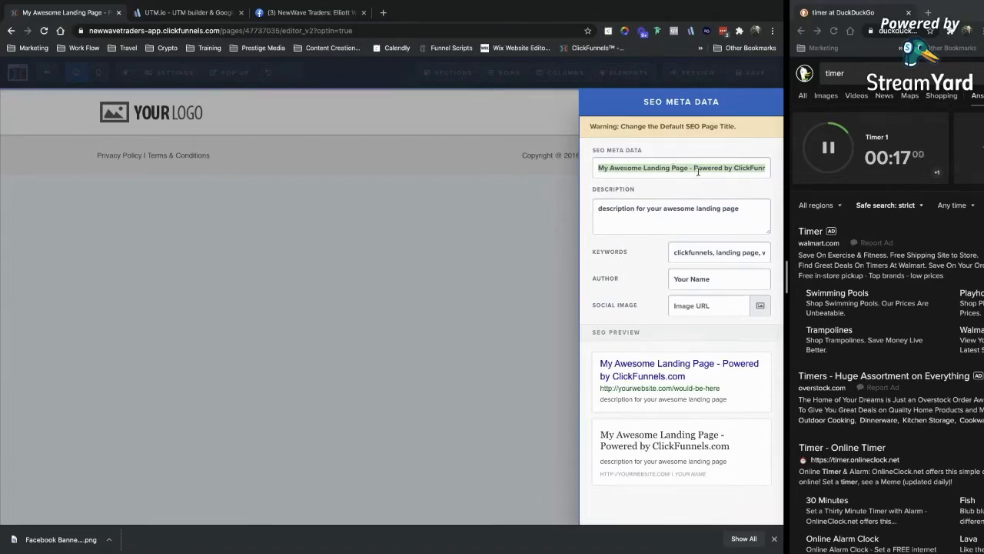
{"action": "type", "text": "Live Demi"}
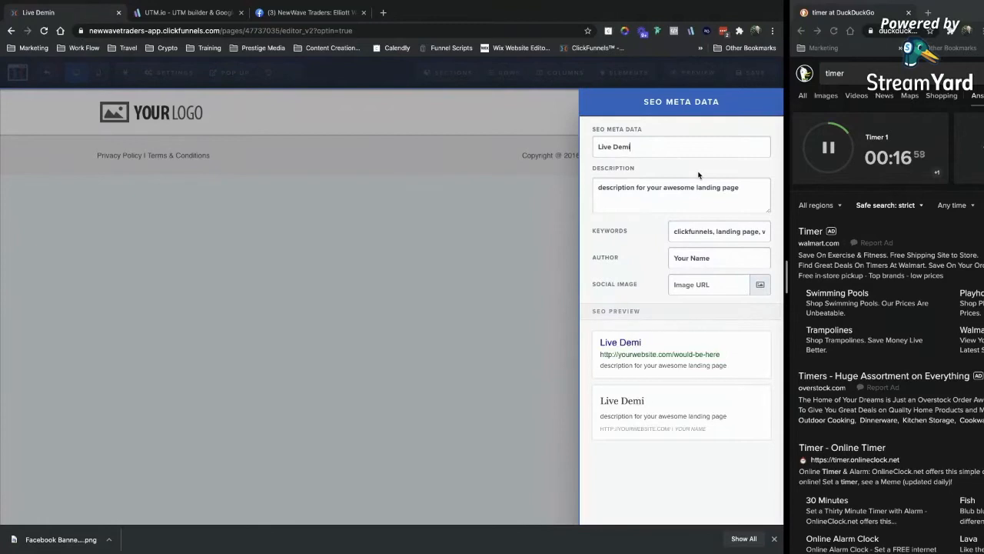
{"action": "key", "text": "BackSpace"}
{"action": "type", "text": "onstration Funnel"}
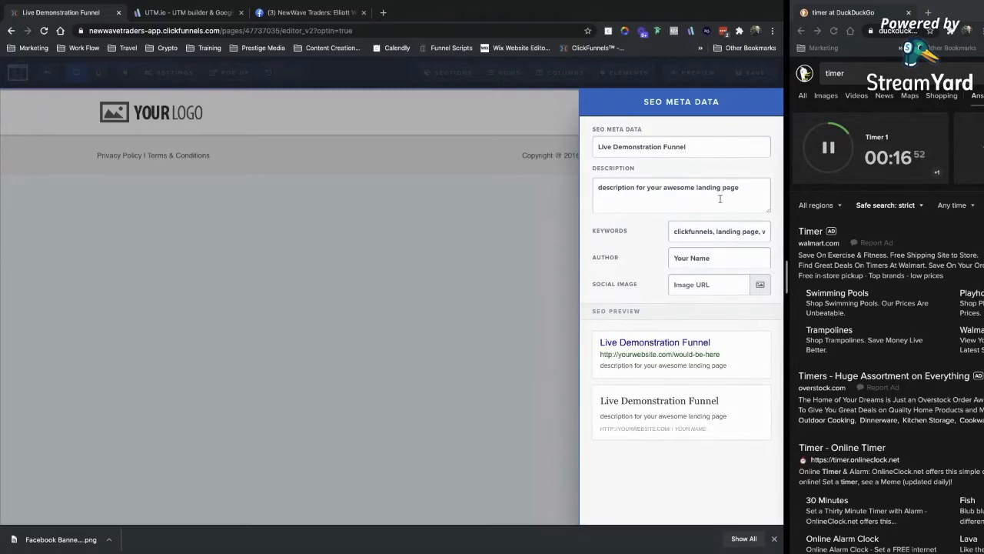
{"action": "triple_click", "coordinate": [641, 190]}
{"action": "left_click", "coordinate": [645, 202]}
{"action": "triple_click", "coordinate": [713, 232]}
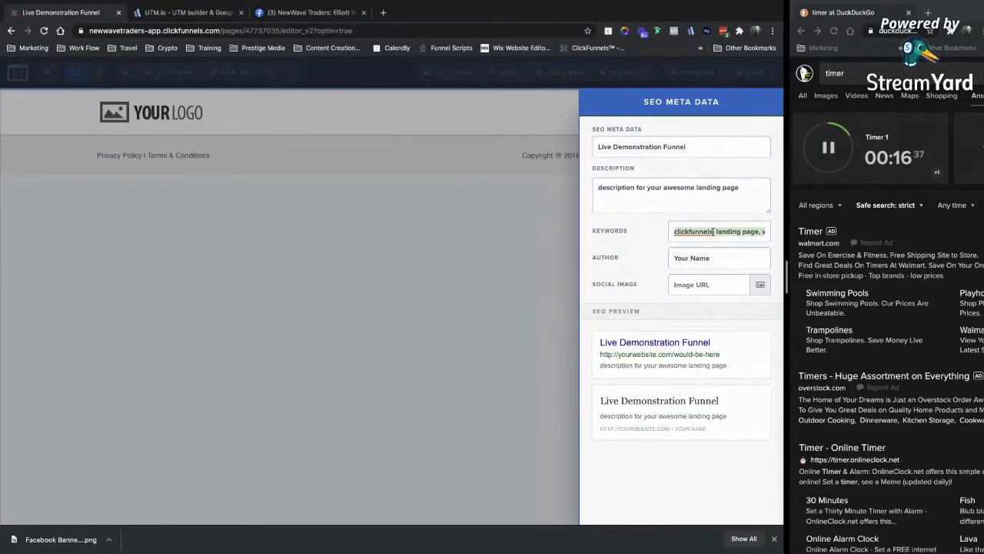
{"action": "triple_click", "coordinate": [696, 257]}
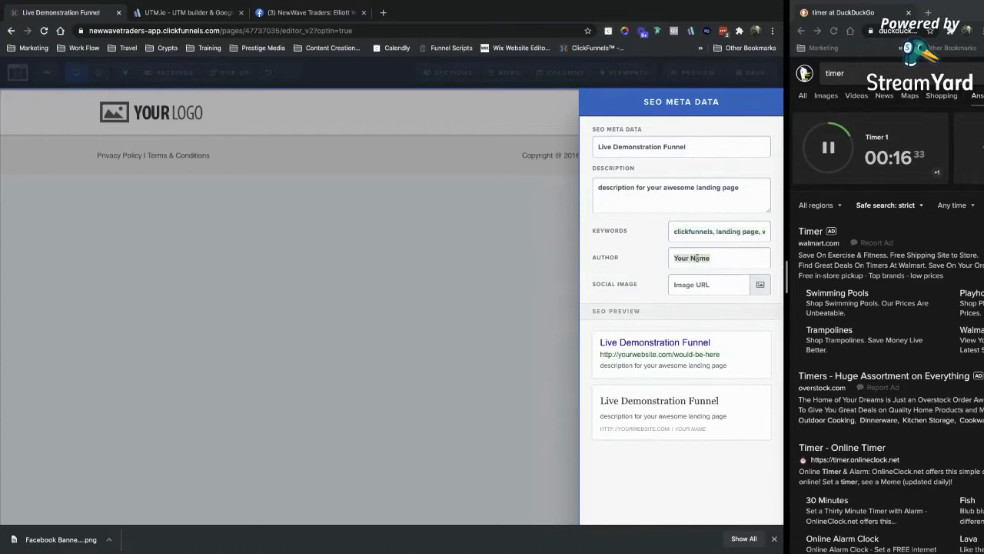
{"action": "left_click", "coordinate": [760, 285]}
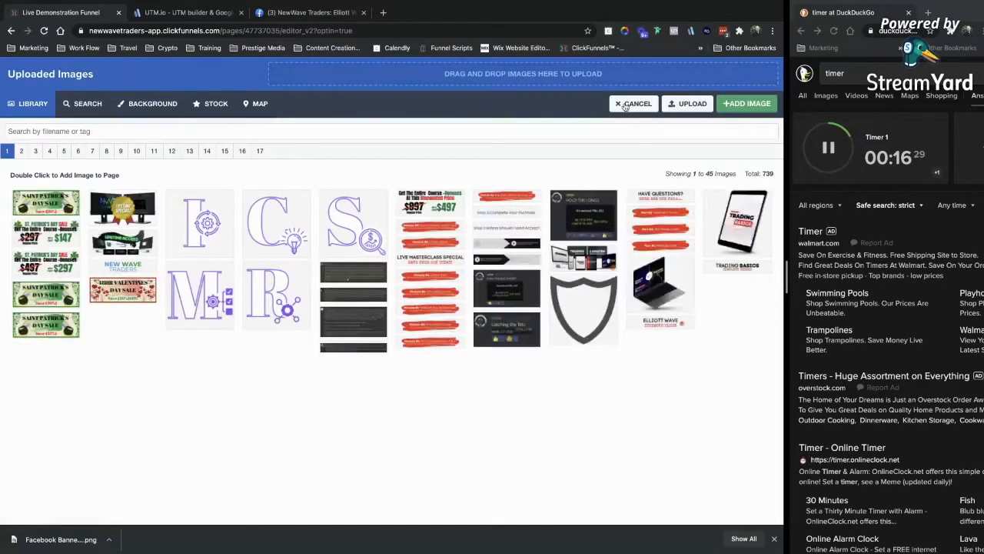
{"action": "left_click", "coordinate": [630, 104]}
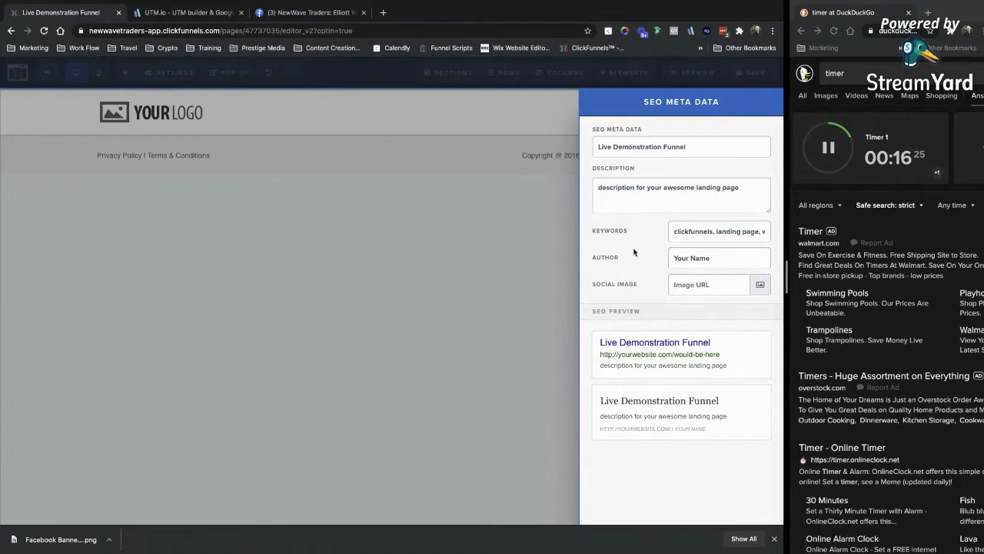
{"action": "left_click", "coordinate": [399, 223]}
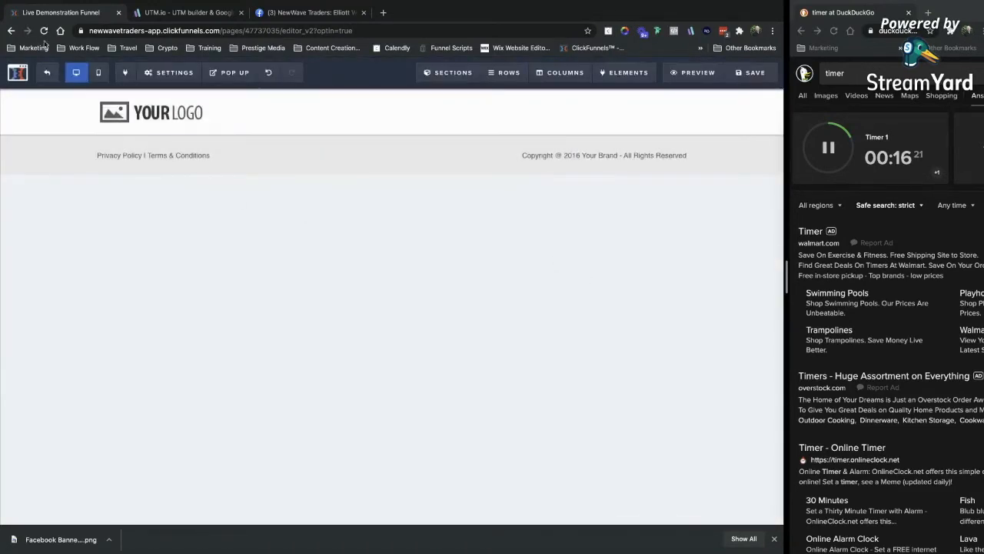
Add a Webinar step to the funnel.
{"action": "left_click", "coordinate": [62, 74]}
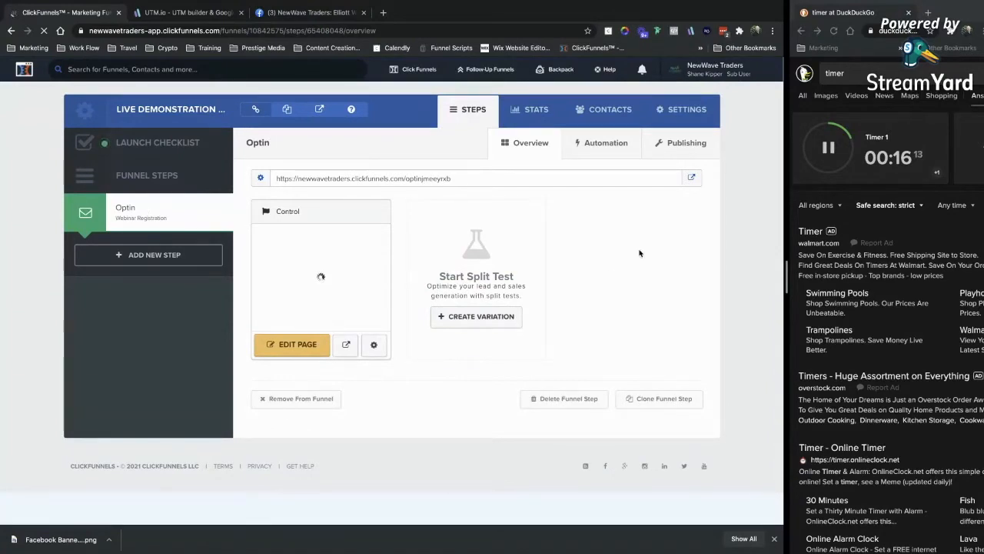
{"action": "left_click", "coordinate": [146, 254]}
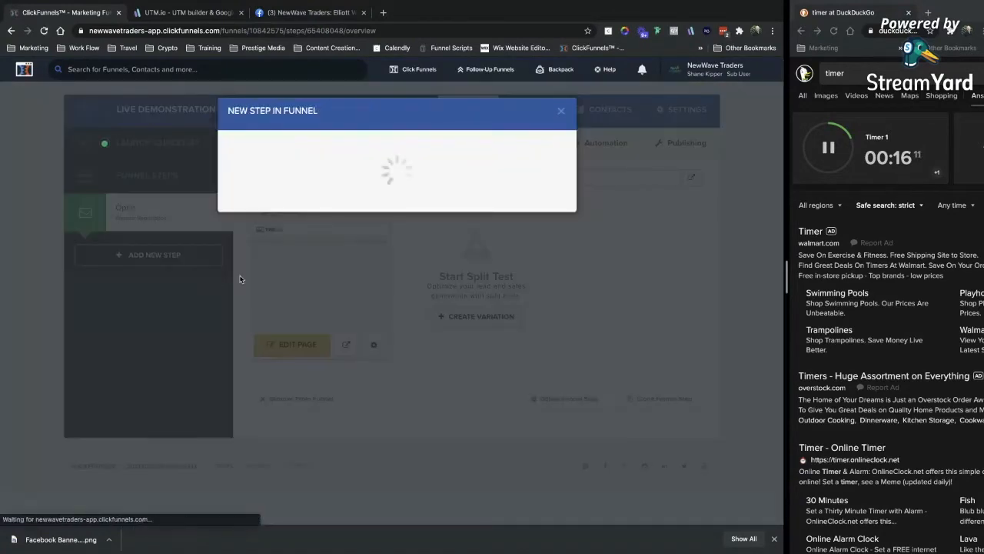
{"action": "type", "text": "Webi"}
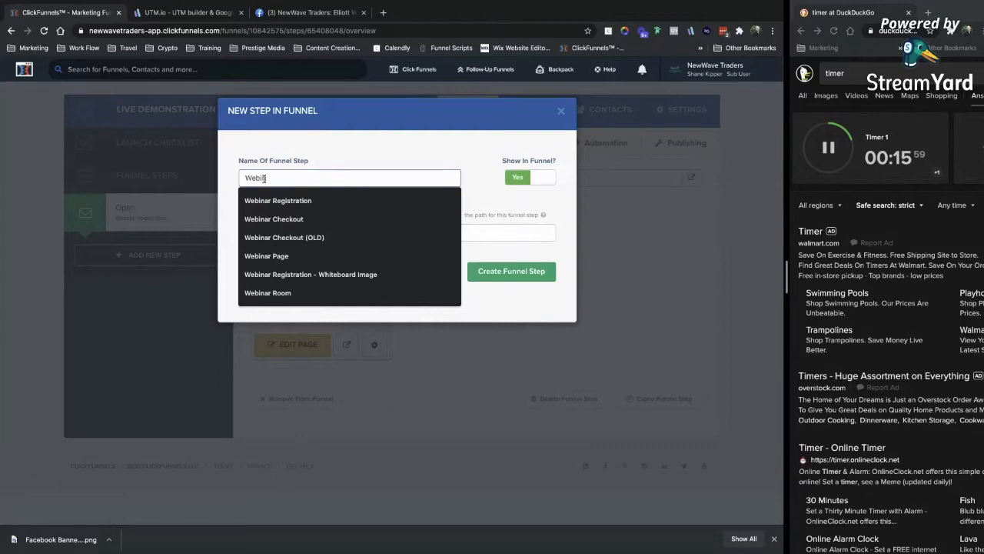
{"action": "type", "text": "nar"}
{"action": "left_click", "coordinate": [381, 139]}
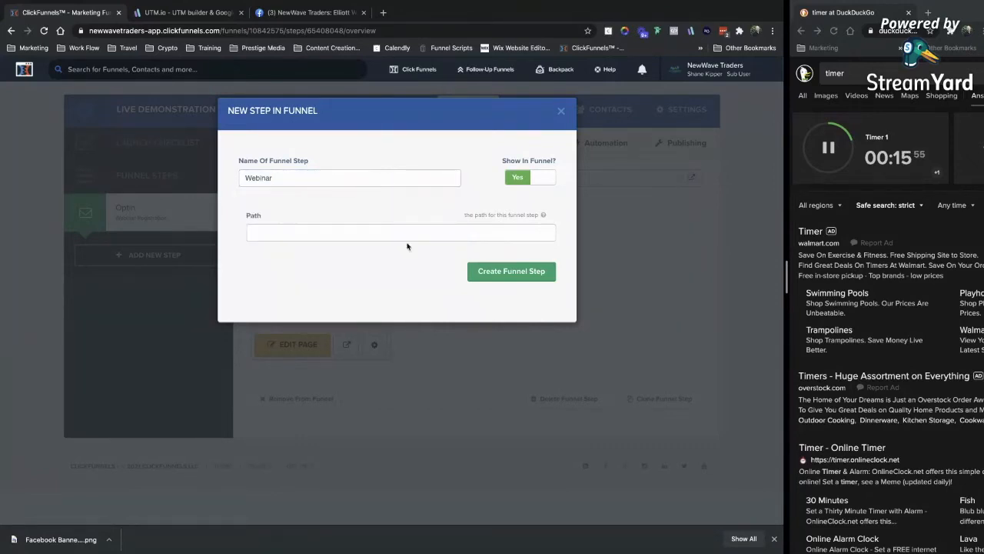
{"action": "left_click", "coordinate": [503, 274]}
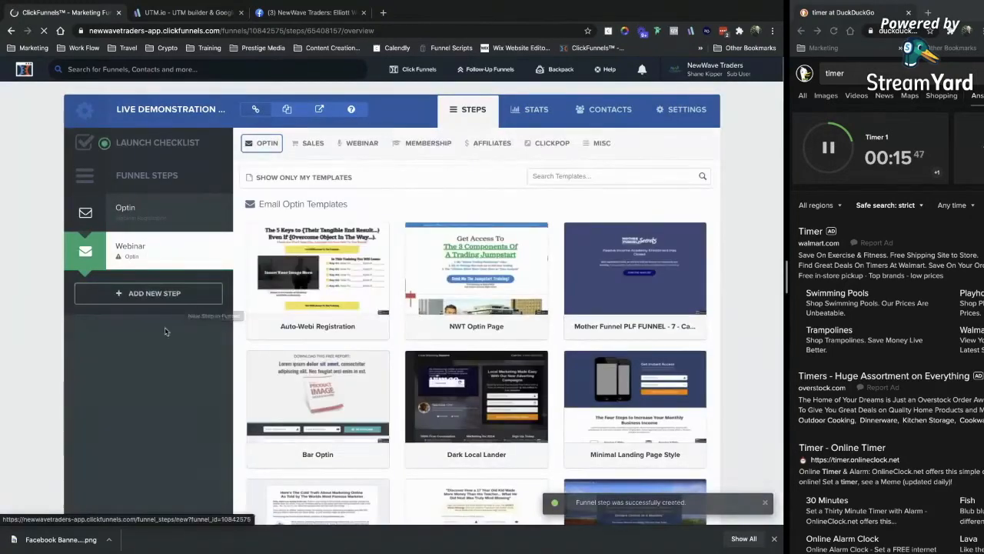
Add a Confirmation Page step and move it above Webinar.
{"action": "left_click", "coordinate": [160, 299]}
{"action": "left_click", "coordinate": [311, 180]}
{"action": "type", "text": "Confirmation"}
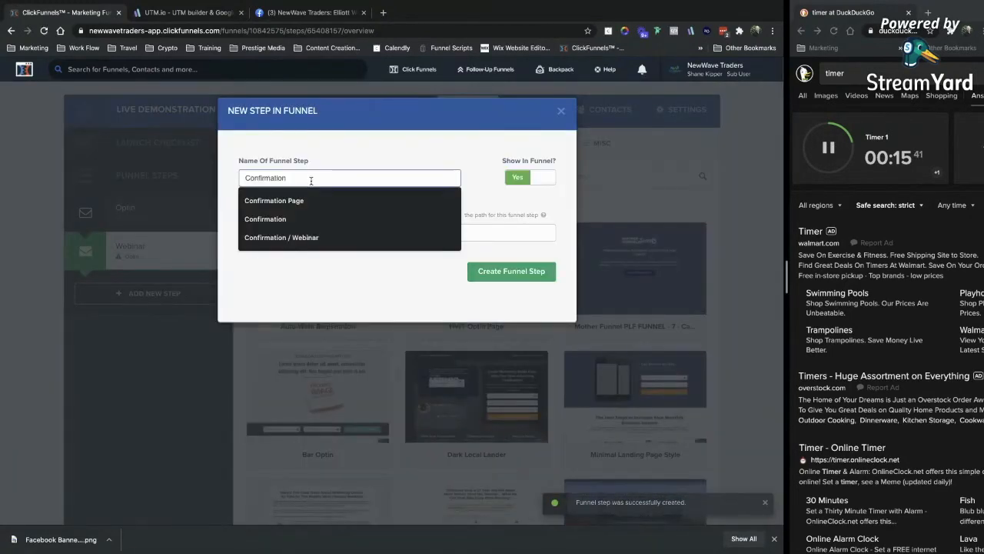
{"action": "left_click", "coordinate": [319, 202]}
{"action": "left_click", "coordinate": [507, 271]}
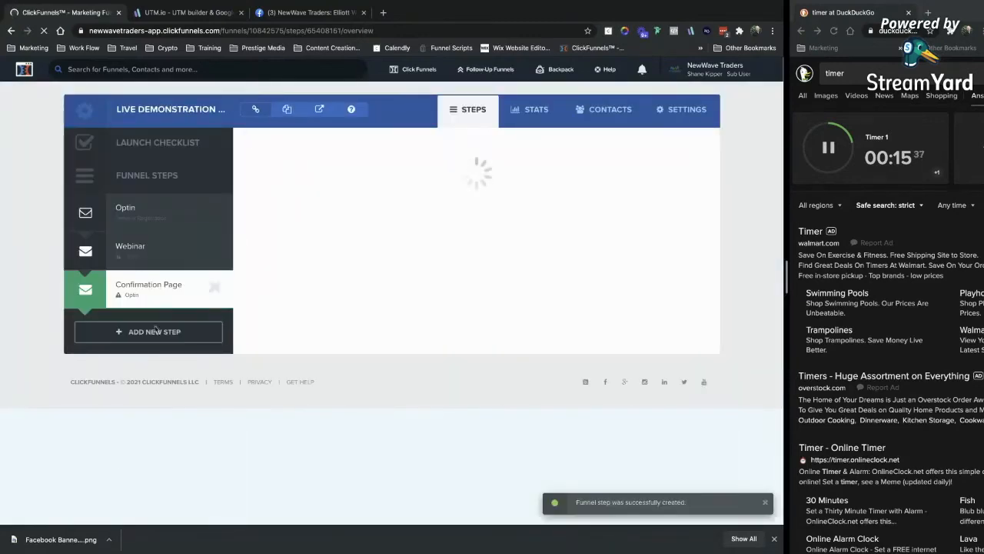
{"action": "left_click_drag", "start_coordinate": [203, 283], "coordinate": [159, 244]}
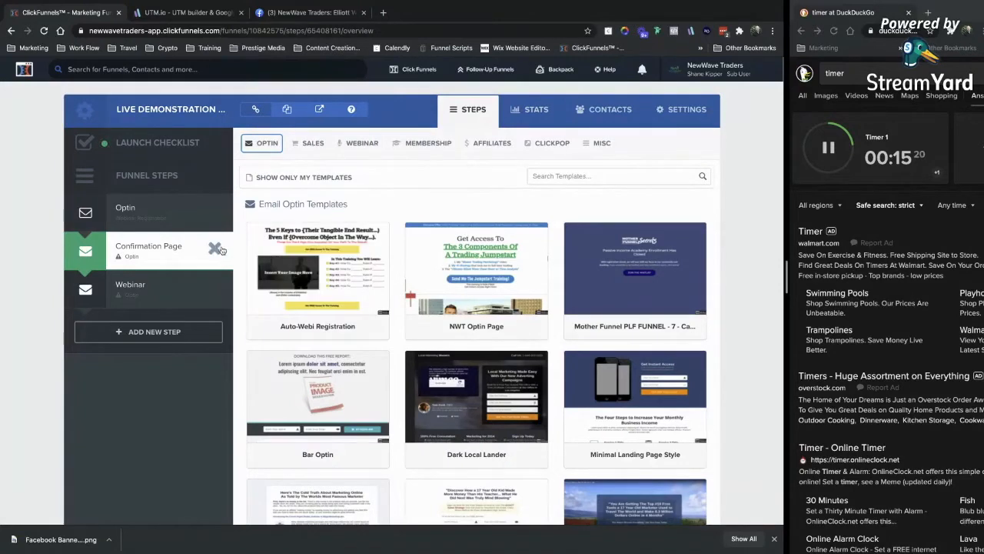
Delete the Confirmation Page step, leaving only Optin and Webinar.
{"action": "left_click", "coordinate": [215, 248]}
{"action": "left_click", "coordinate": [479, 98]}
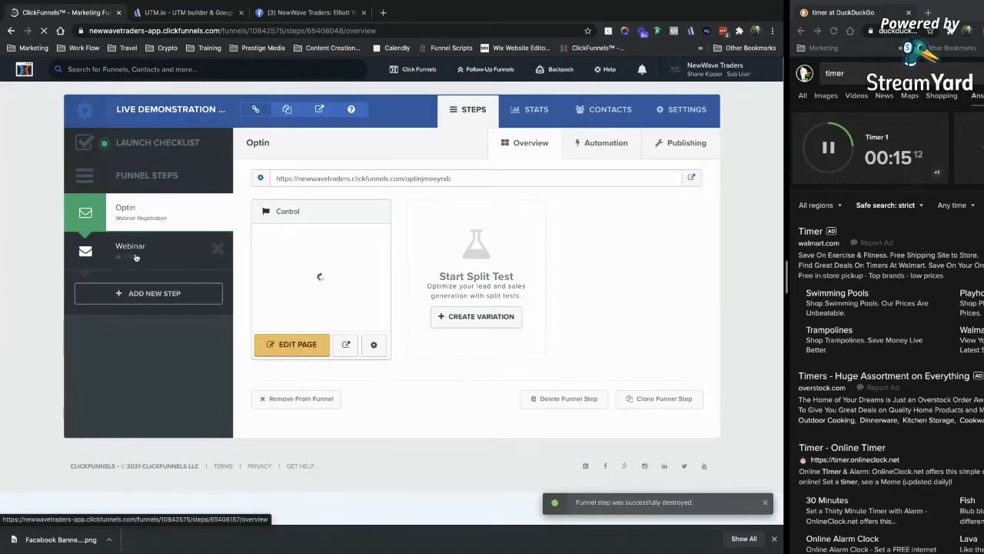
{"action": "left_click", "coordinate": [135, 258]}
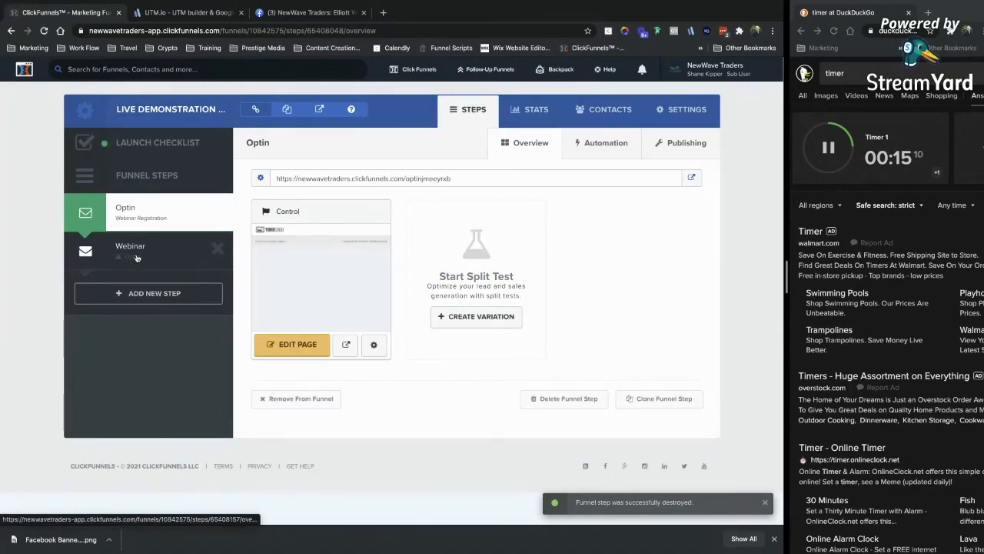
{"action": "mouse_move", "coordinate": [366, 146]}
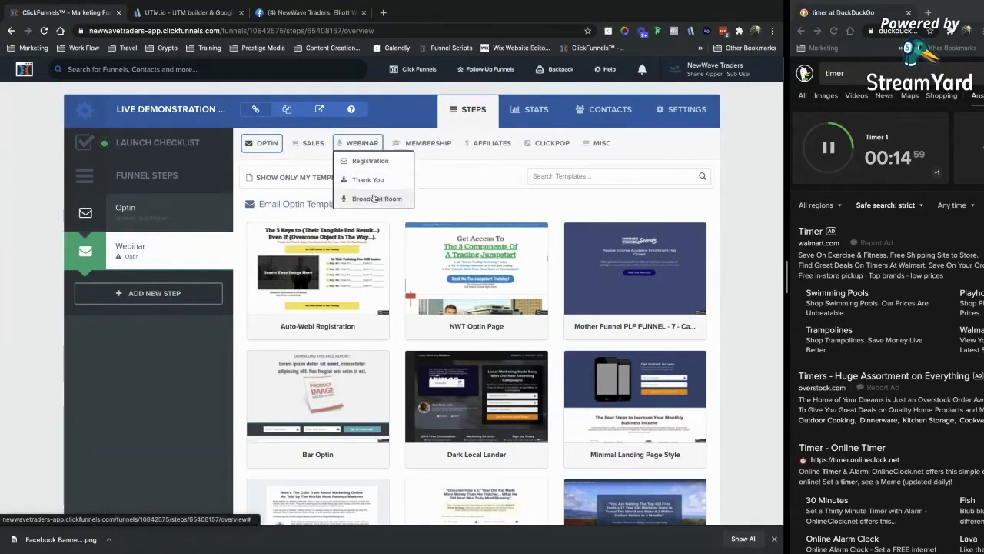
Give Webinar a broadcast room template and add a Sales Page step.
{"action": "left_click", "coordinate": [373, 198]}
{"action": "left_click", "coordinate": [476, 261]}
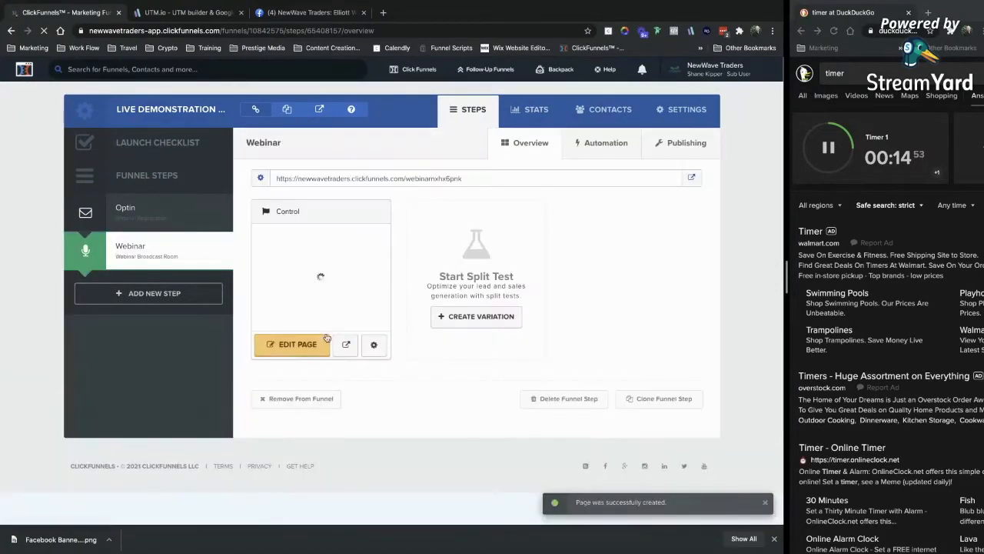
{"action": "left_click", "coordinate": [149, 293]}
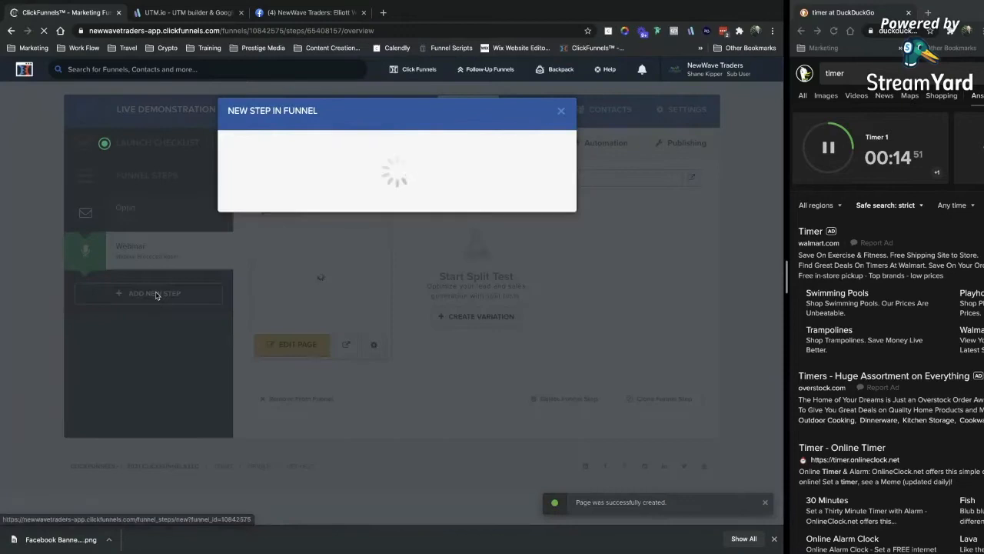
{"action": "left_click", "coordinate": [271, 178]}
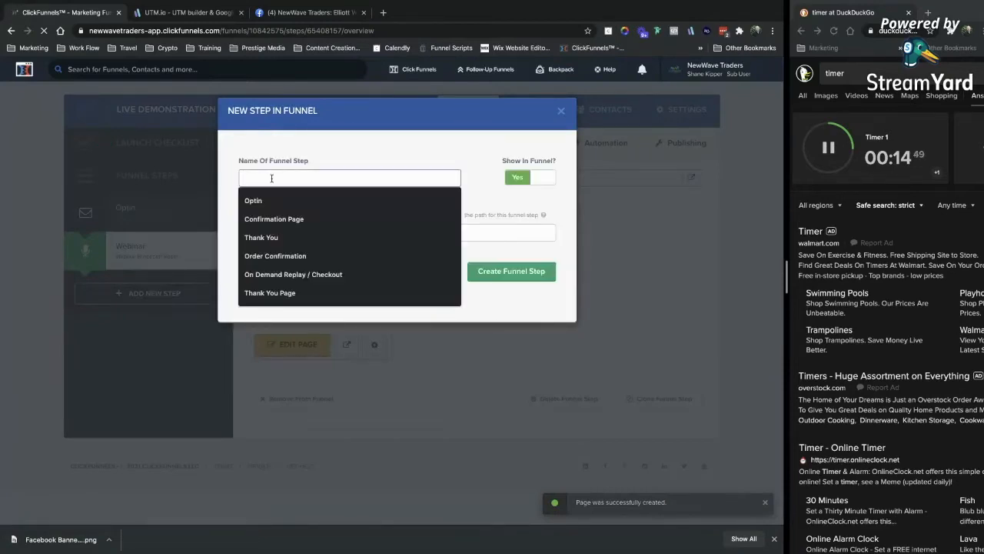
{"action": "type", "text": "S"}
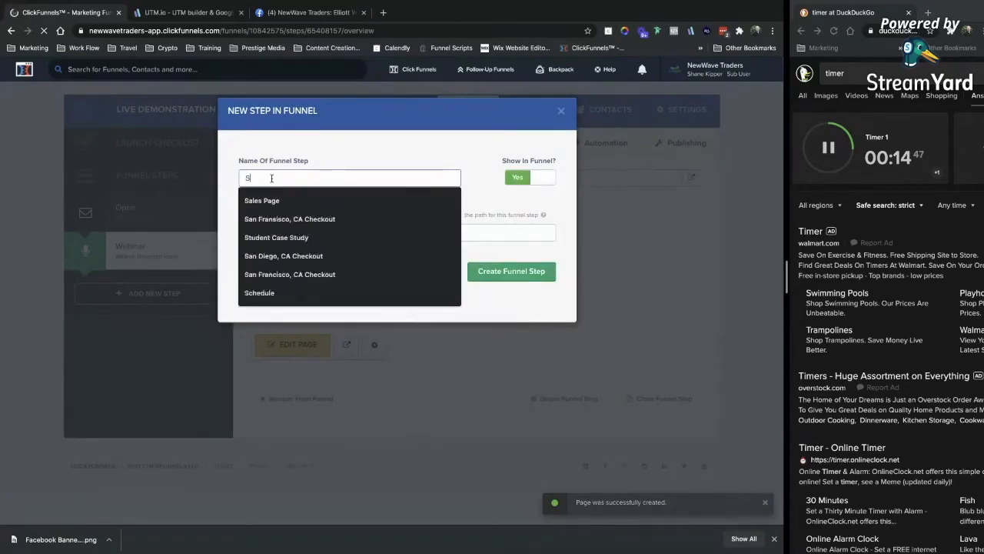
{"action": "type", "text": "ales Pagfe"}
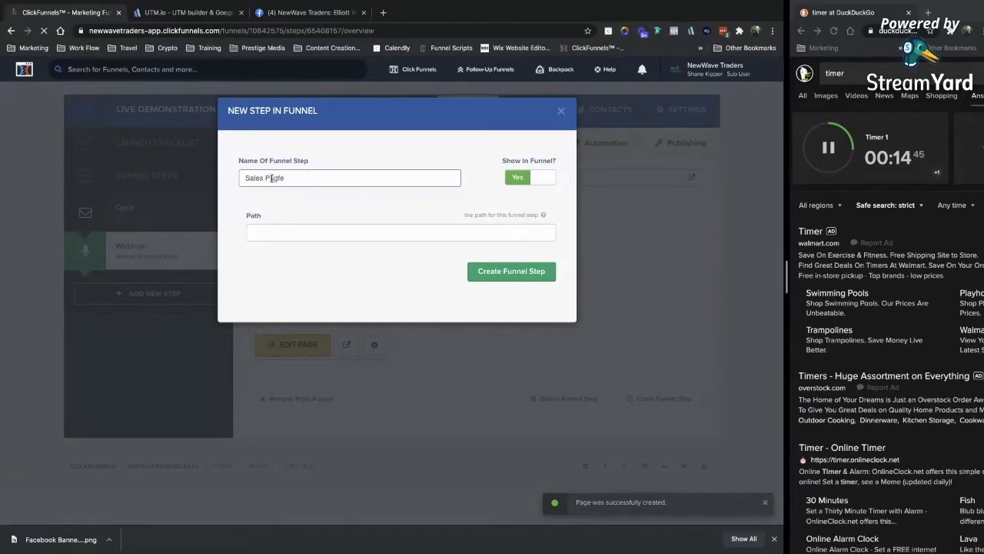
{"action": "key", "text": "Return"}
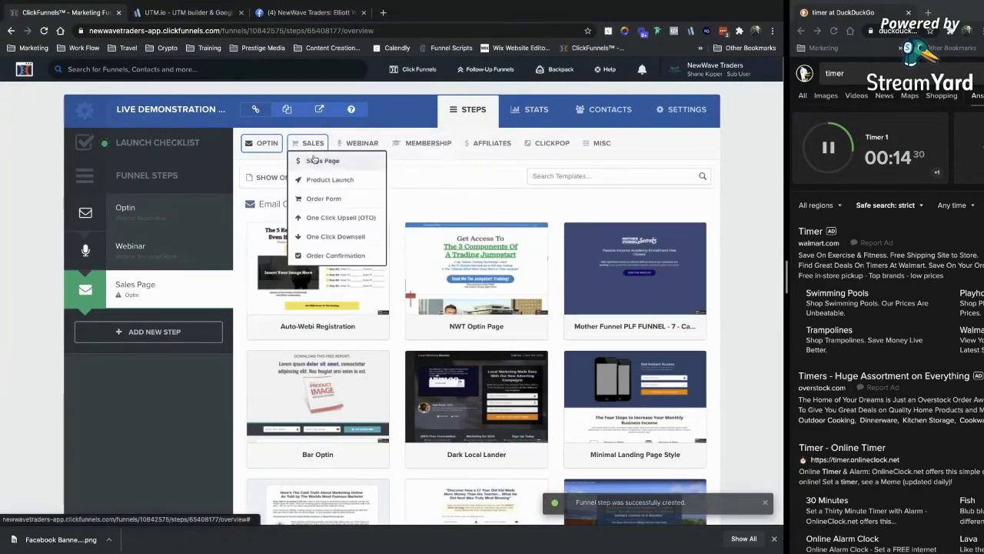
Add an Order Page step at path order, built from the Order Recap order form template.
{"action": "left_click", "coordinate": [316, 160]}
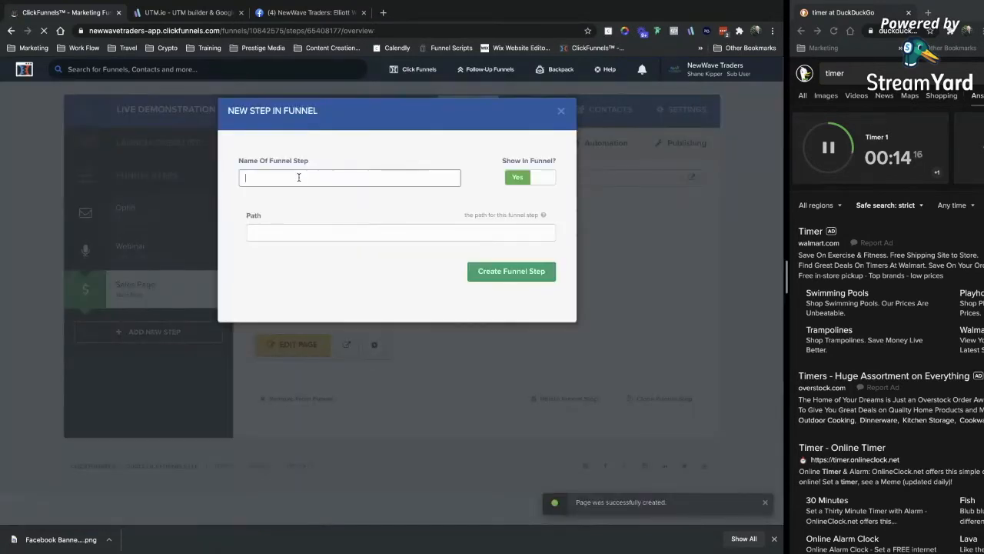
{"action": "type", "text": "Order Page"}
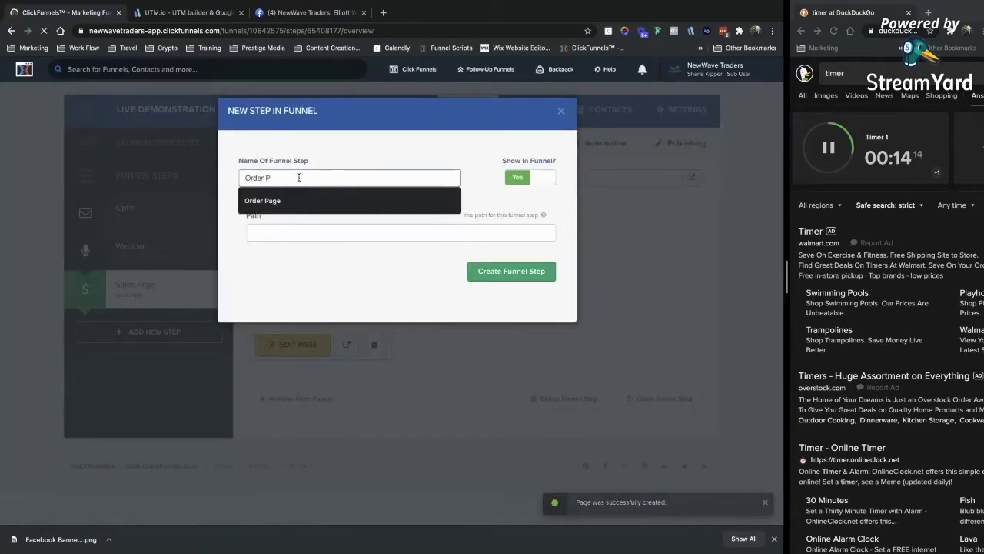
{"action": "left_click", "coordinate": [395, 235]}
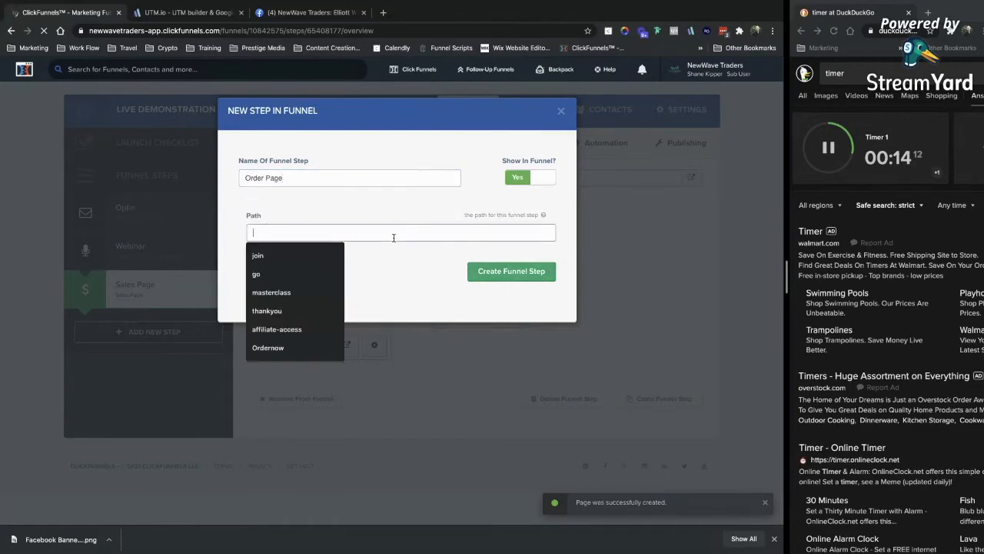
{"action": "type", "text": "order"}
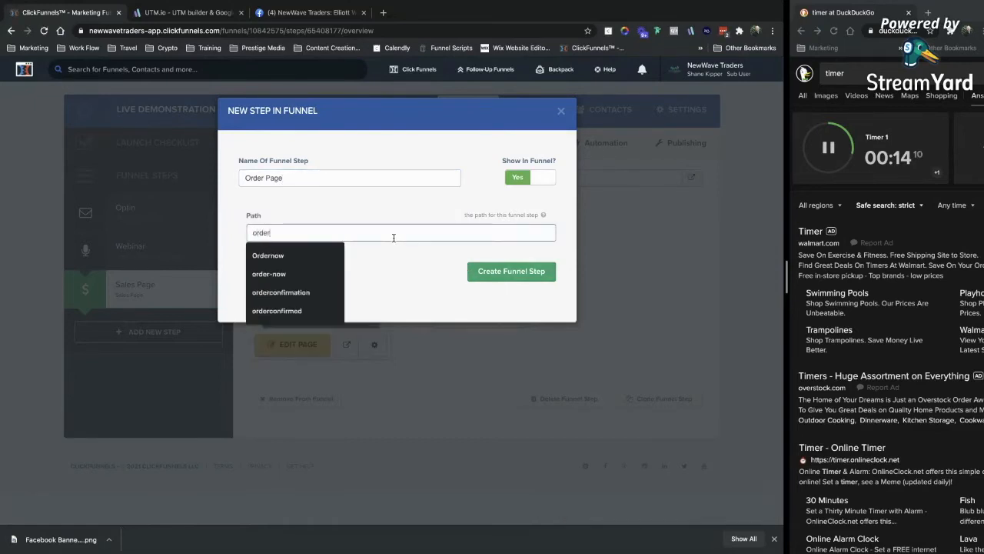
{"action": "left_click", "coordinate": [417, 258]}
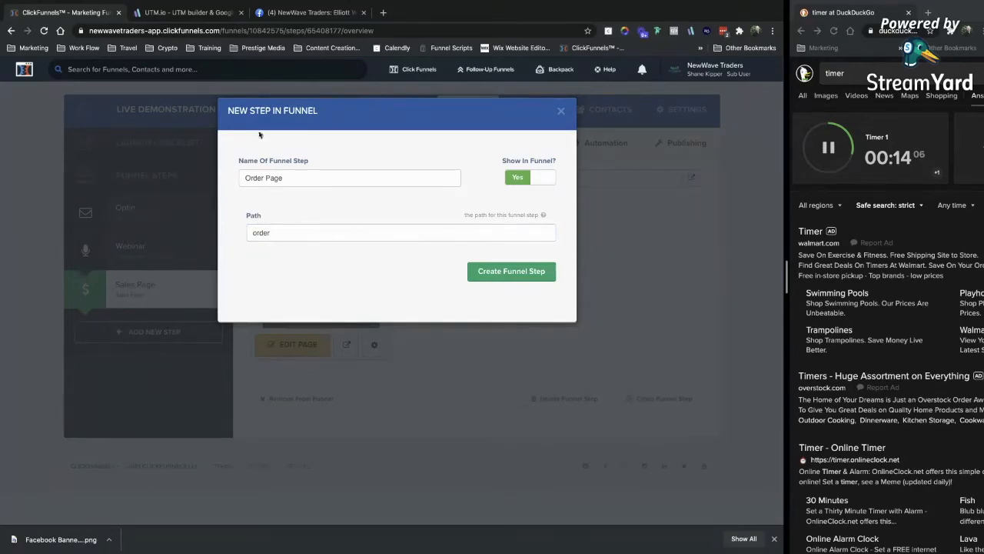
{"action": "left_click_drag", "start_coordinate": [224, 30], "coordinate": [354, 27]}
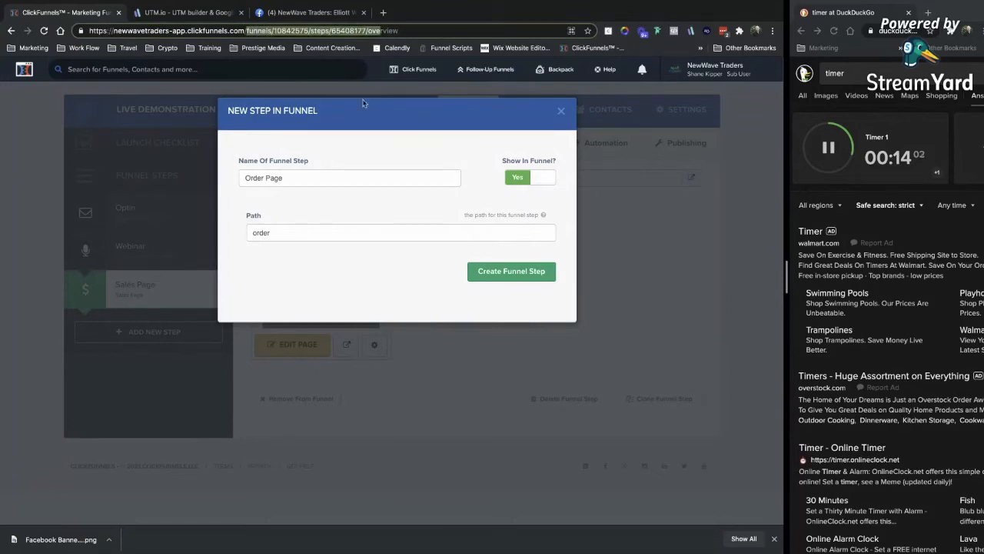
{"action": "left_click", "coordinate": [321, 262]}
{"action": "left_click", "coordinate": [483, 275]}
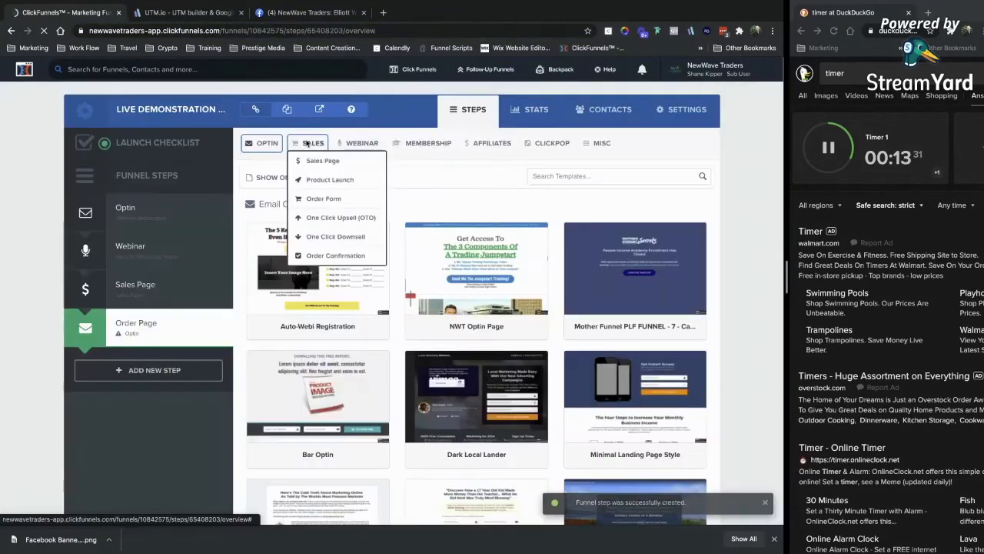
{"action": "left_click", "coordinate": [323, 198]}
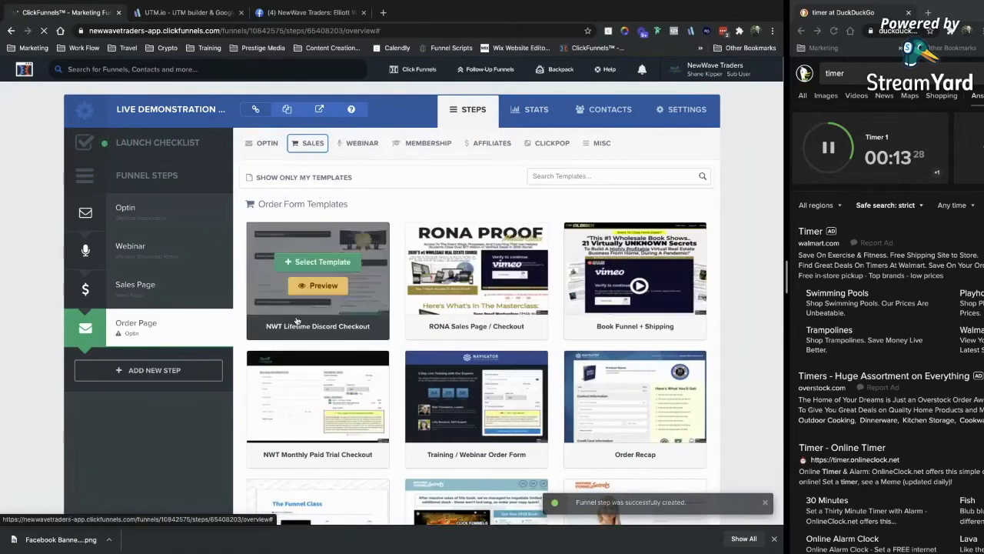
{"action": "mouse_move", "coordinate": [323, 283]}
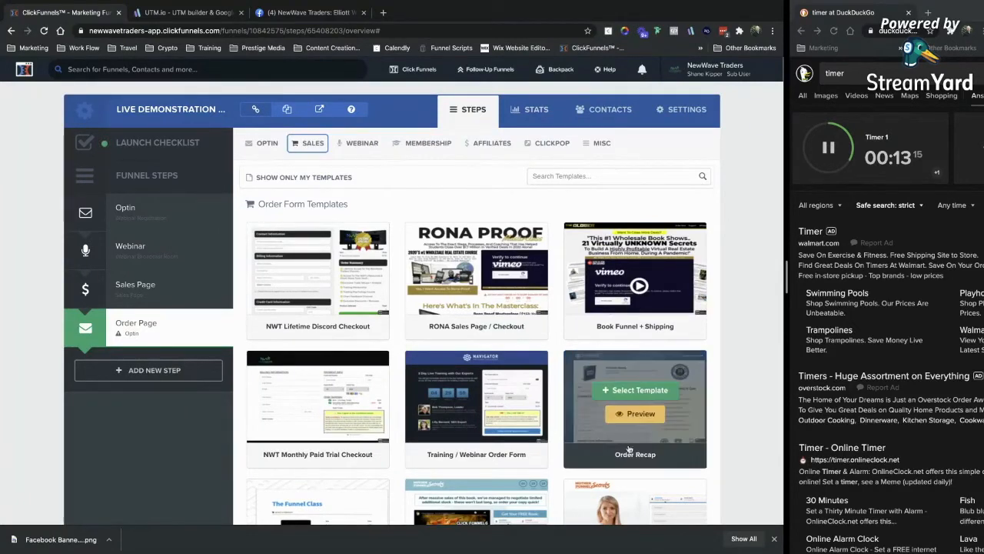
{"action": "left_click", "coordinate": [635, 388]}
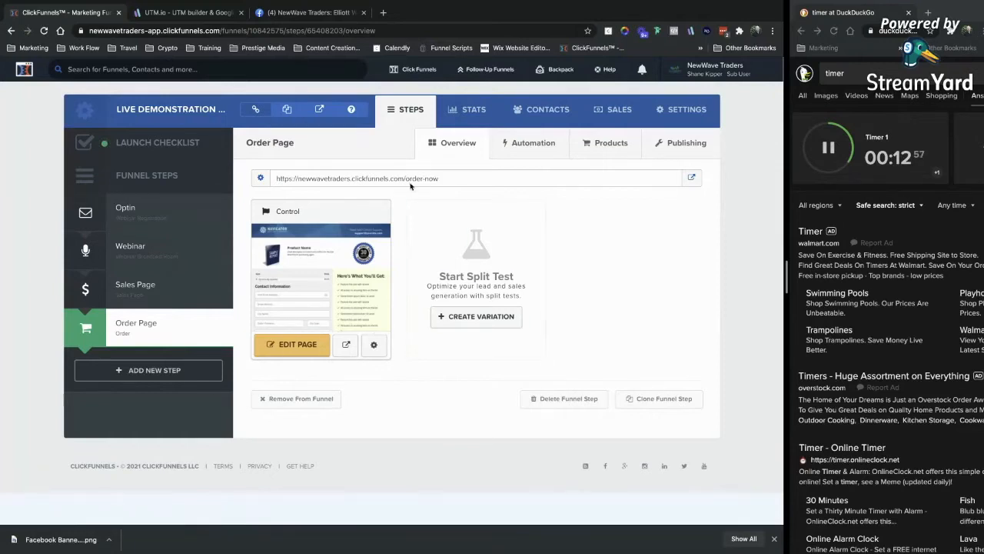
Replace the long number ending the Order Page control's path with -1, making it order-page-1.
{"action": "left_click", "coordinate": [667, 151]}
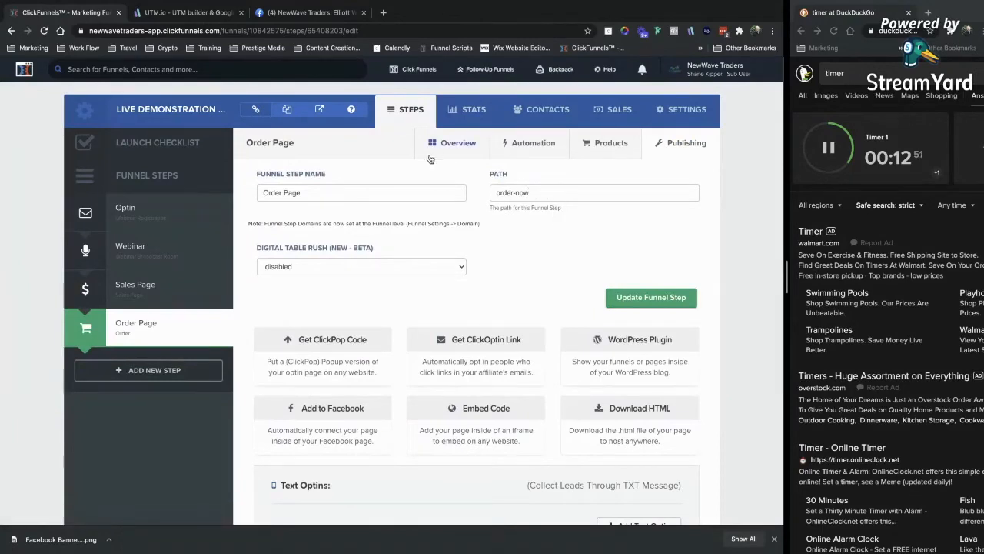
{"action": "left_click", "coordinate": [430, 140]}
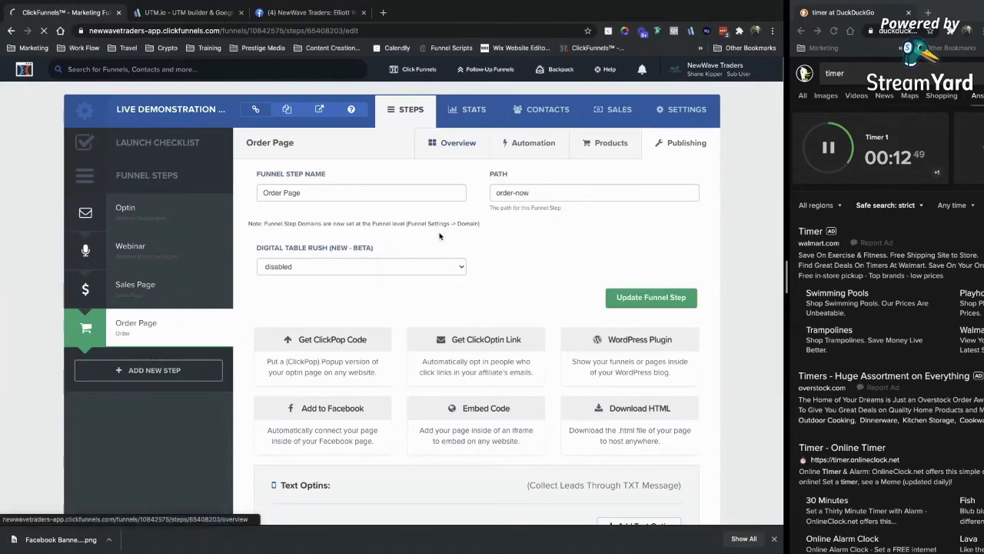
{"action": "left_click", "coordinate": [356, 318]}
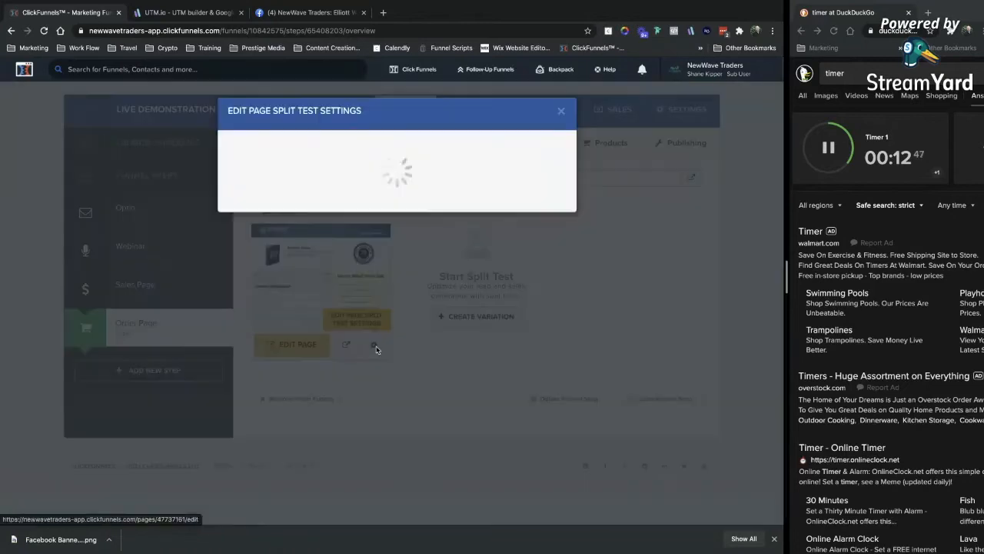
{"action": "left_click_drag", "start_coordinate": [332, 228], "coordinate": [279, 227]}
{"action": "double_click", "coordinate": [349, 231]}
{"action": "left_click", "coordinate": [315, 229]}
{"action": "left_click_drag", "start_coordinate": [333, 228], "coordinate": [280, 224]}
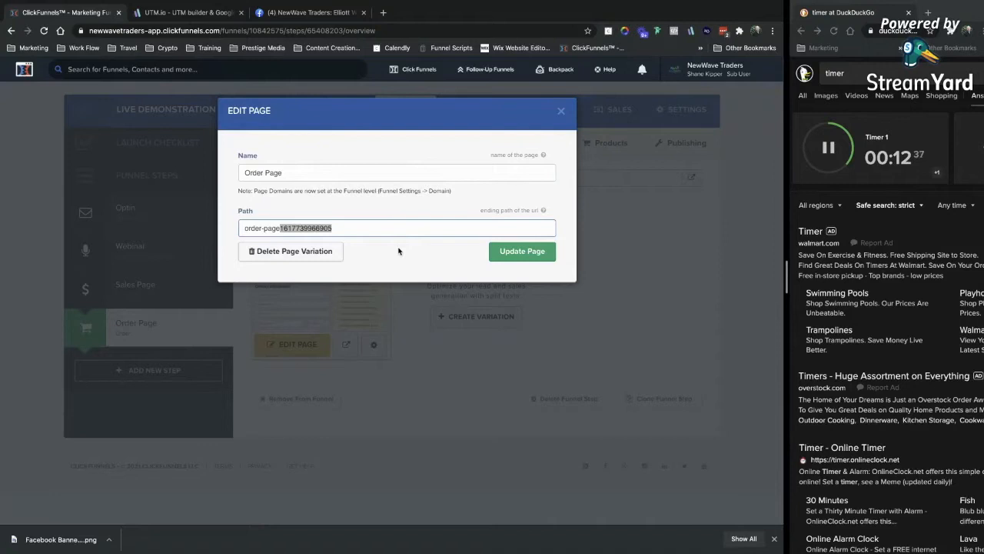
{"action": "type", "text": "-1"}
{"action": "left_click", "coordinate": [519, 257]}
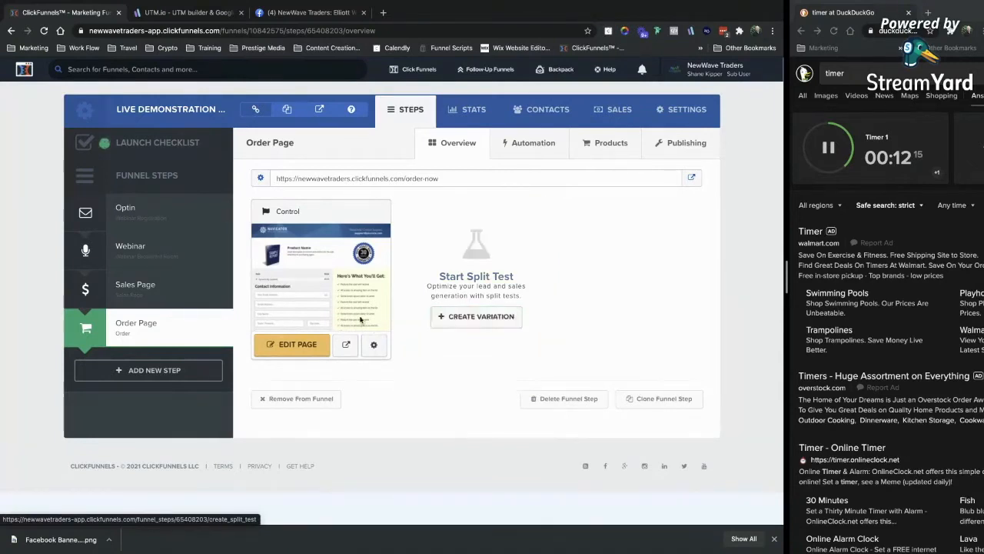
Duplicate Order Page as a split-test variation, then delete that variation.
{"action": "left_click", "coordinate": [462, 317]}
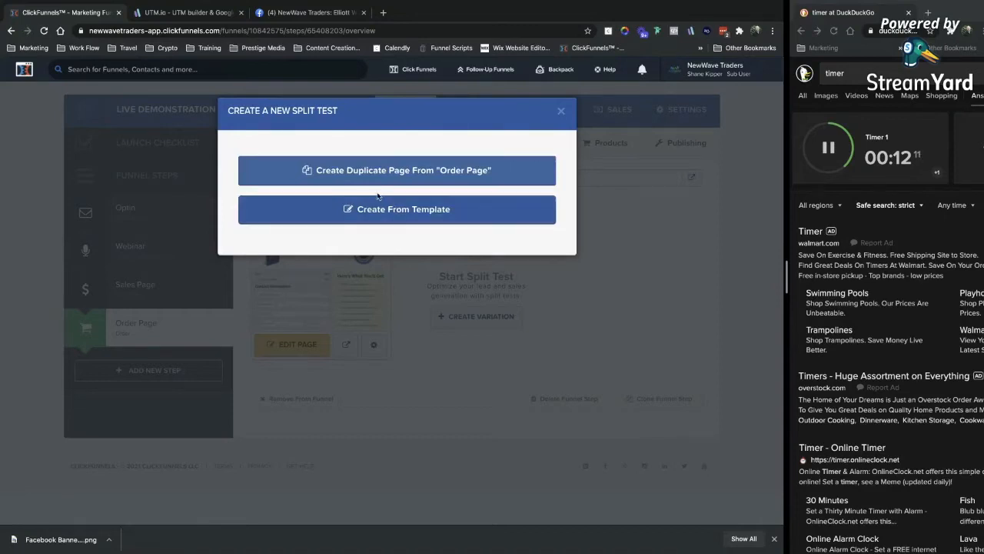
{"action": "left_click", "coordinate": [379, 176]}
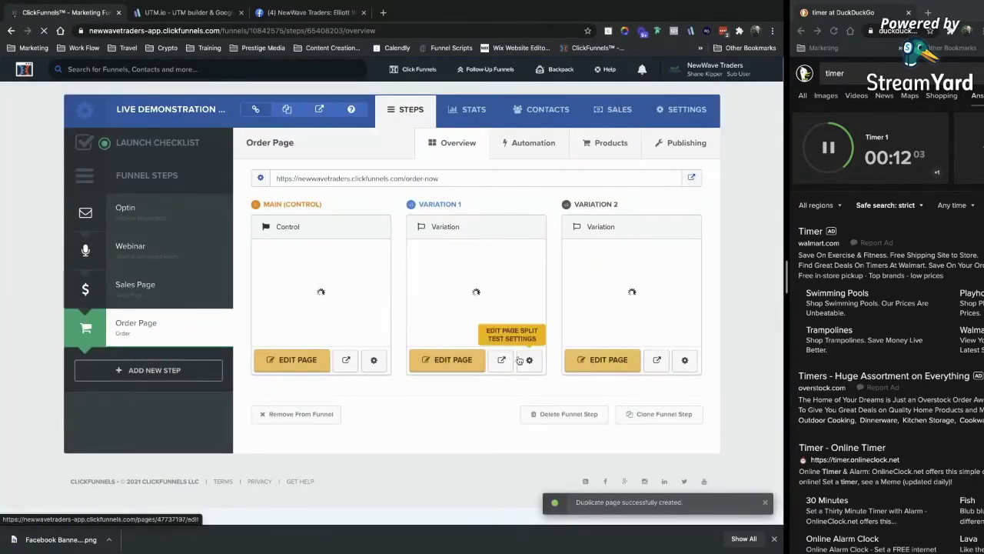
{"action": "left_click", "coordinate": [685, 363]}
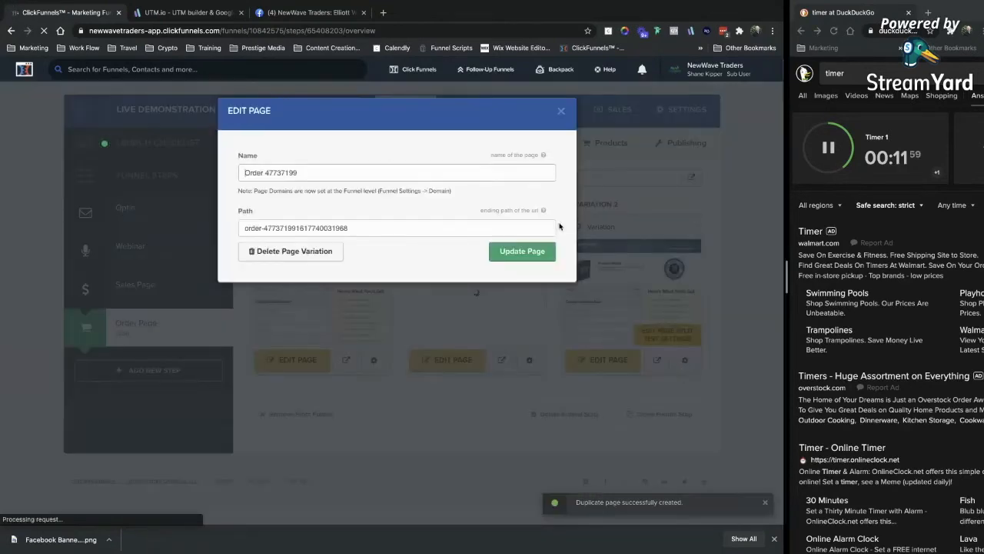
{"action": "left_click", "coordinate": [311, 251]}
{"action": "key", "text": "Return"}
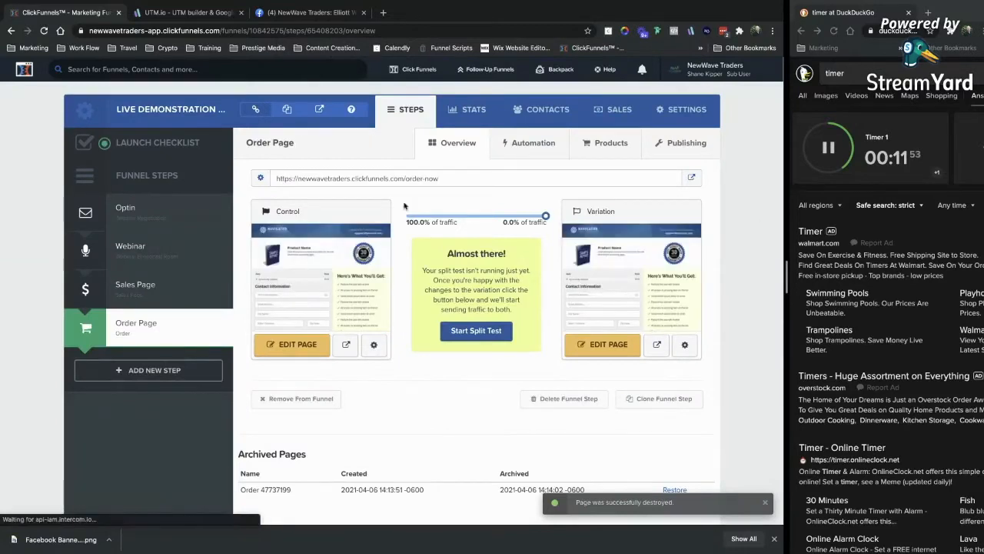
Delete the remaining split-test variation, keeping only the control page.
{"action": "left_click_drag", "start_coordinate": [545, 217], "coordinate": [477, 223]}
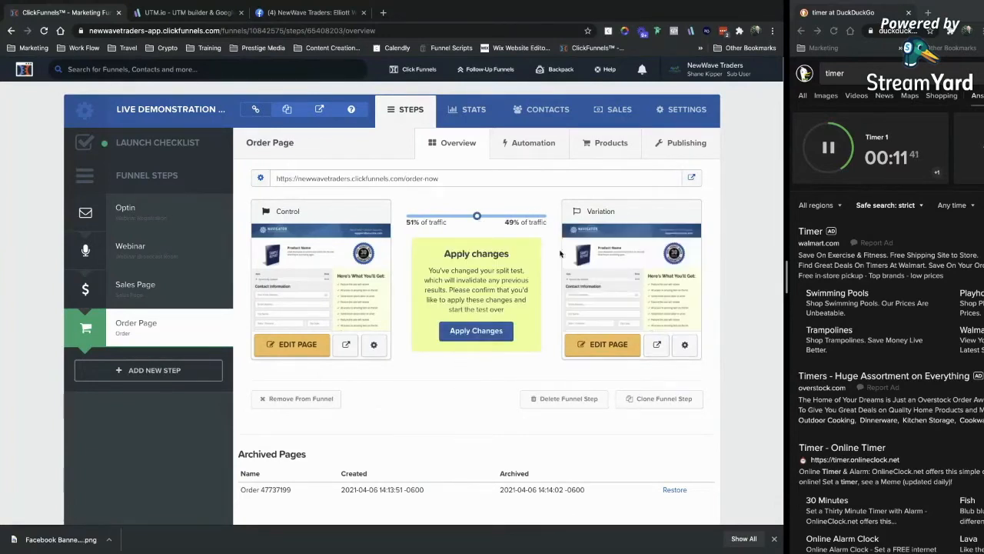
{"action": "left_click", "coordinate": [667, 317]}
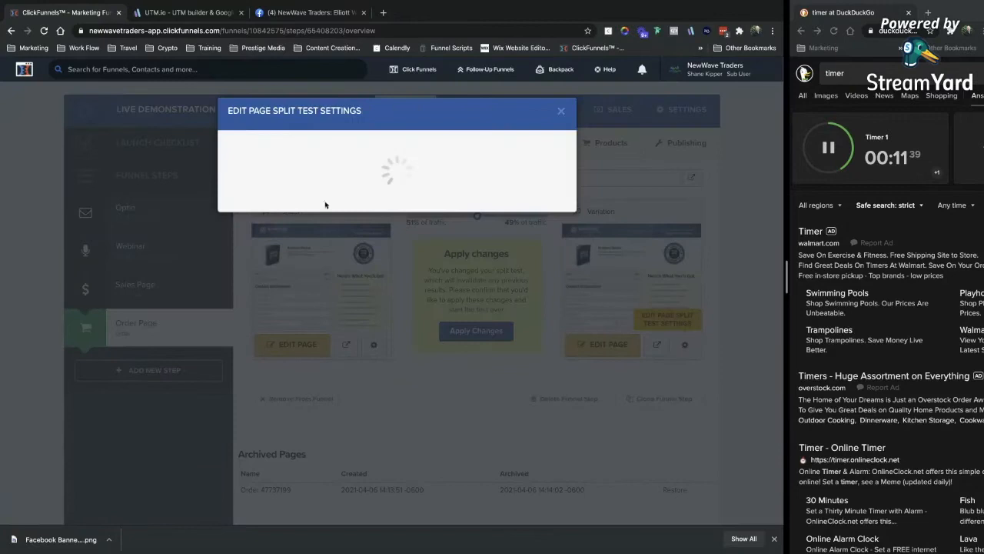
{"action": "left_click", "coordinate": [307, 251]}
{"action": "left_click", "coordinate": [480, 89]}
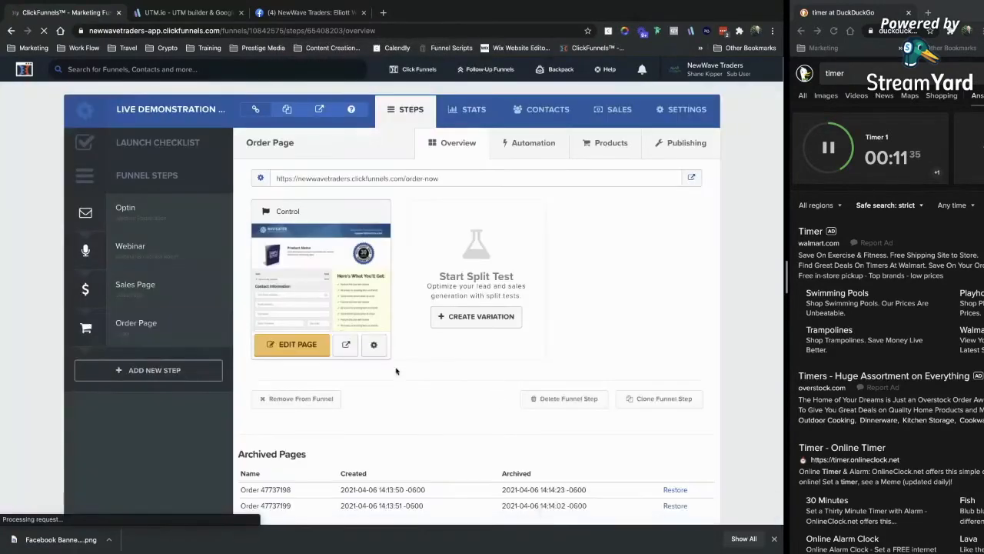
Add a Confirmation Page step at confirmed-1 using a Sales Order Confirmation template.
{"action": "left_click", "coordinate": [150, 369]}
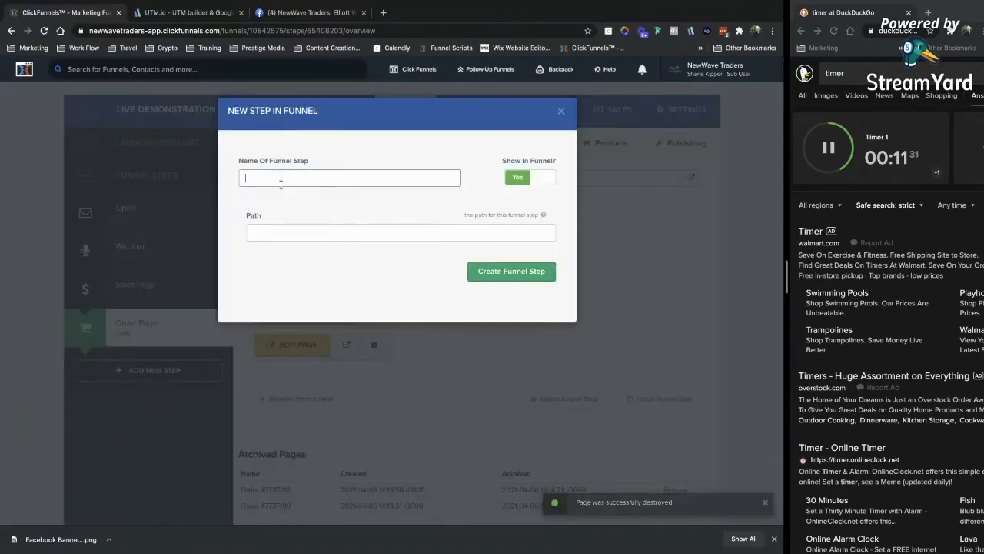
{"action": "type", "text": "Confirmation Page"}
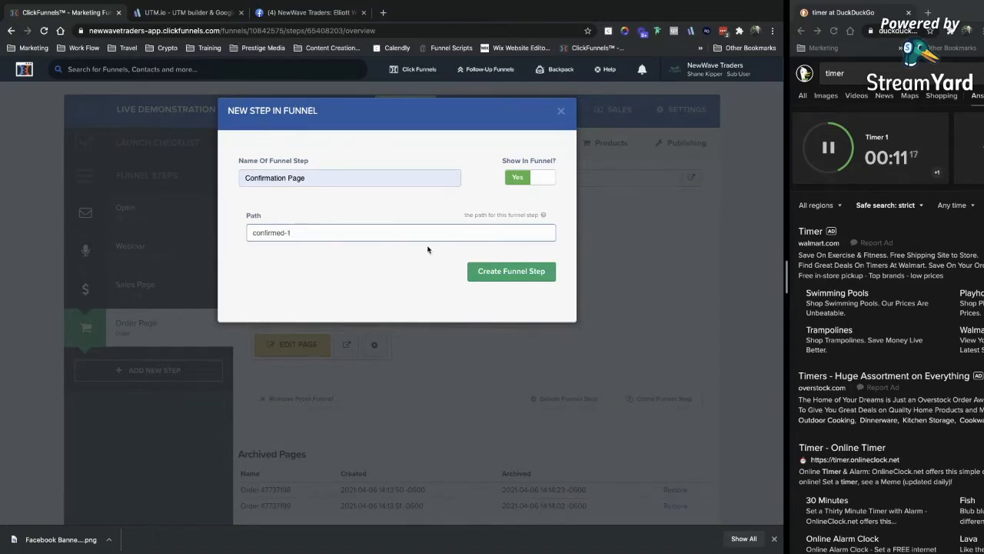
{"action": "left_click", "coordinate": [490, 271]}
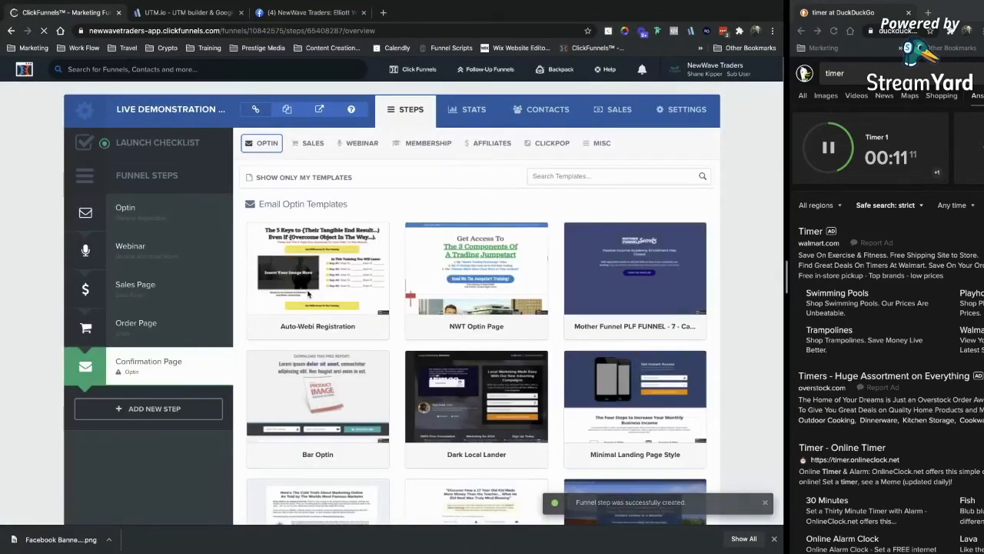
{"action": "left_click", "coordinate": [313, 143]}
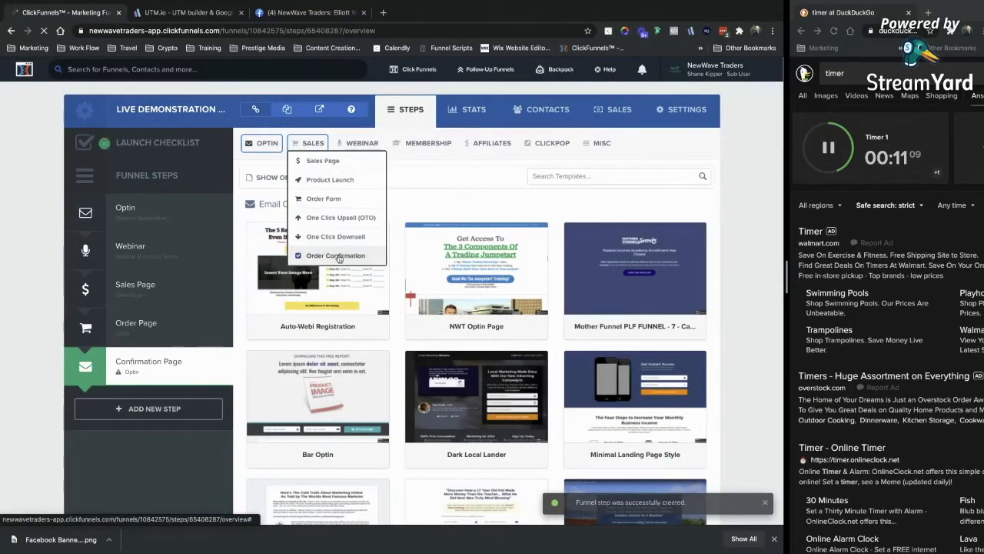
{"action": "left_click", "coordinate": [332, 257]}
{"action": "left_click", "coordinate": [402, 258]}
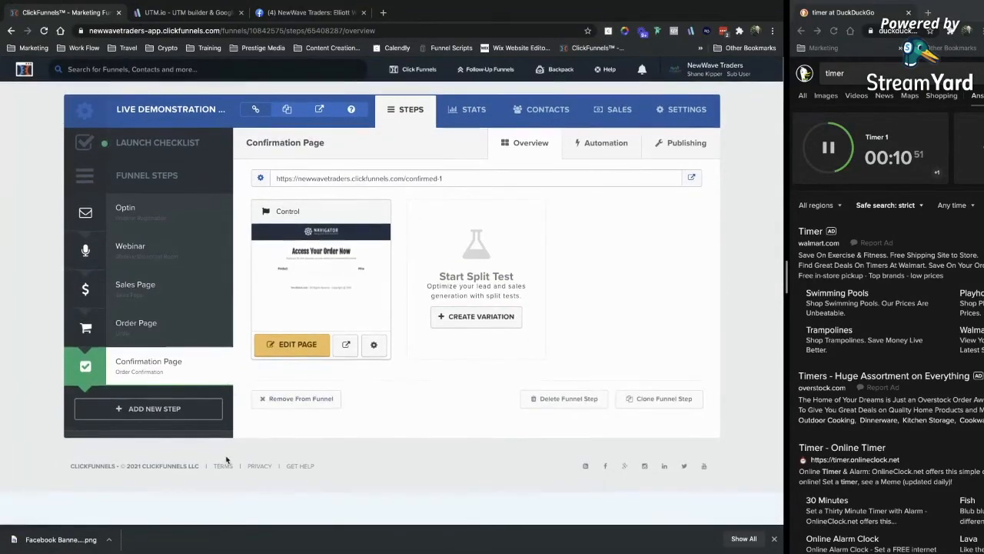
Add a Replay step using the Auto Webinar Broadcast Chat template.
{"action": "left_click", "coordinate": [150, 410]}
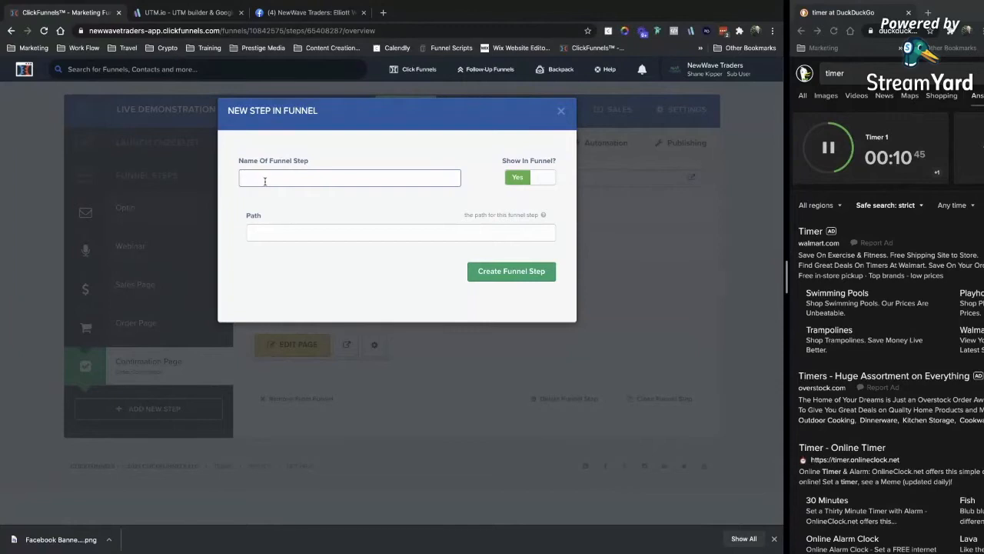
{"action": "type", "text": "Replay"}
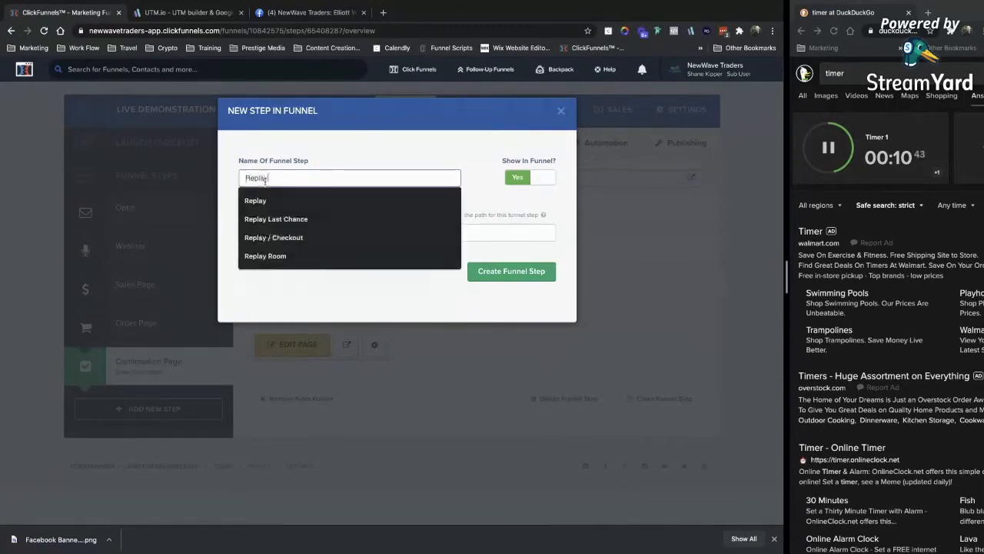
{"action": "left_click", "coordinate": [265, 200]}
{"action": "left_click", "coordinate": [511, 271]}
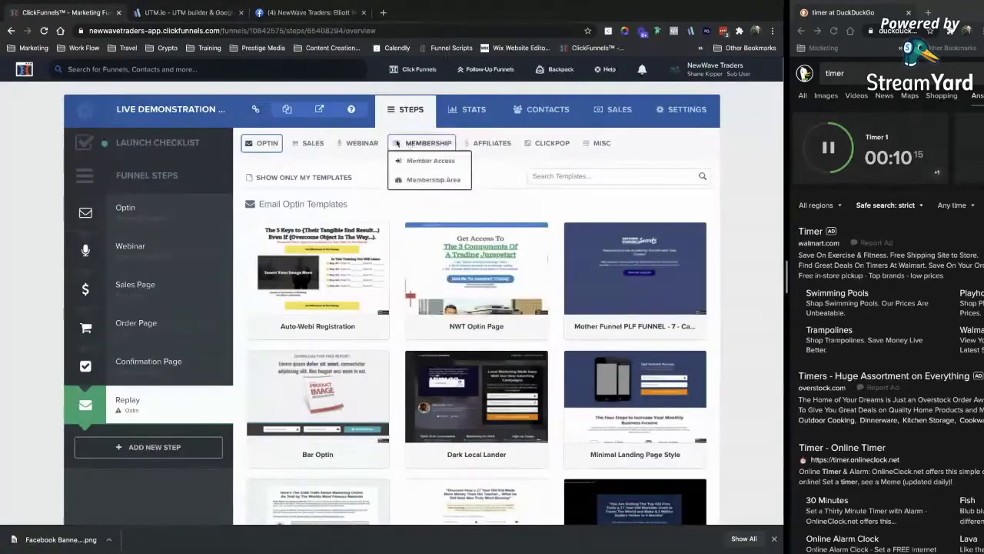
{"action": "mouse_move", "coordinate": [366, 142]}
{"action": "left_click", "coordinate": [377, 199]}
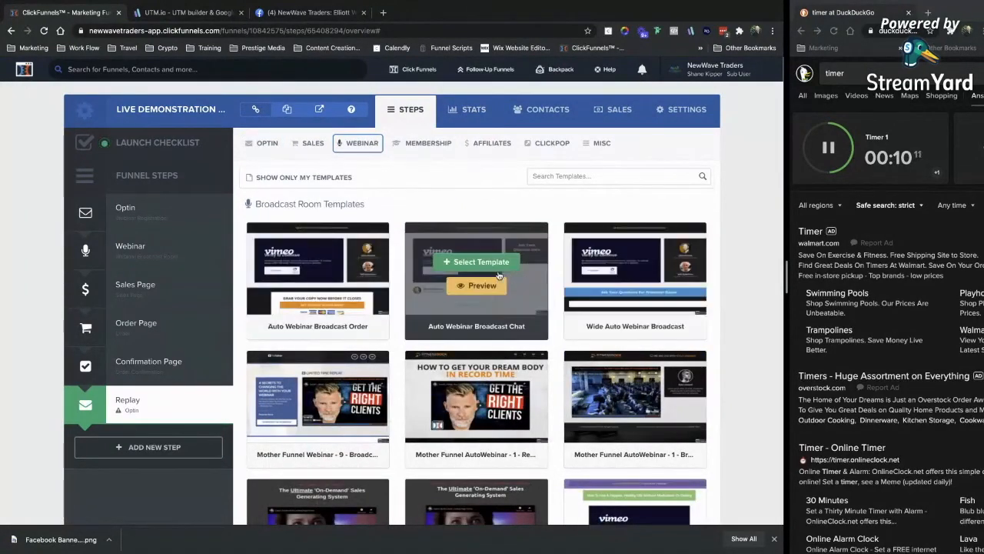
{"action": "left_click", "coordinate": [481, 262]}
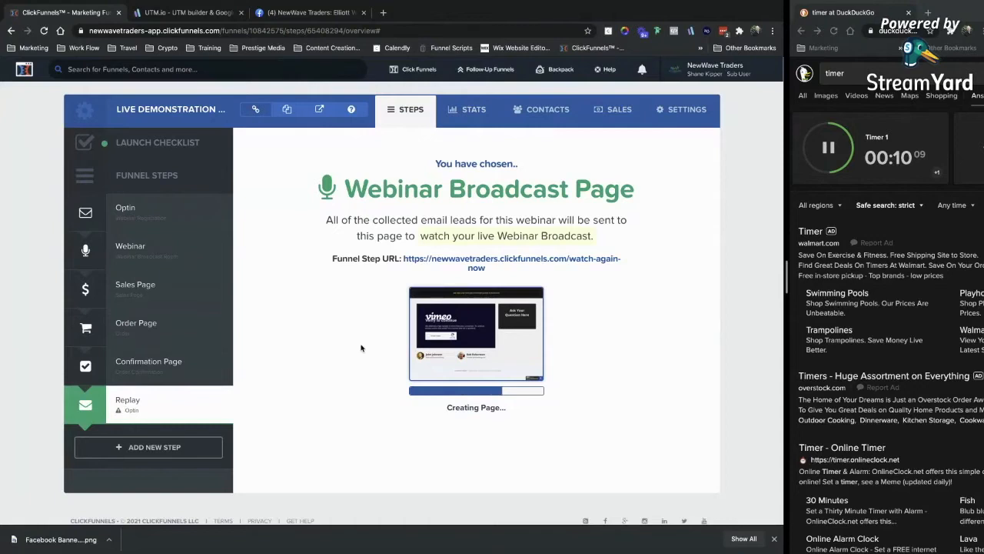
Add a Case Study step at path case-study using the Small Coming Soon Page template.
{"action": "left_click", "coordinate": [132, 448]}
{"action": "left_click", "coordinate": [319, 175]}
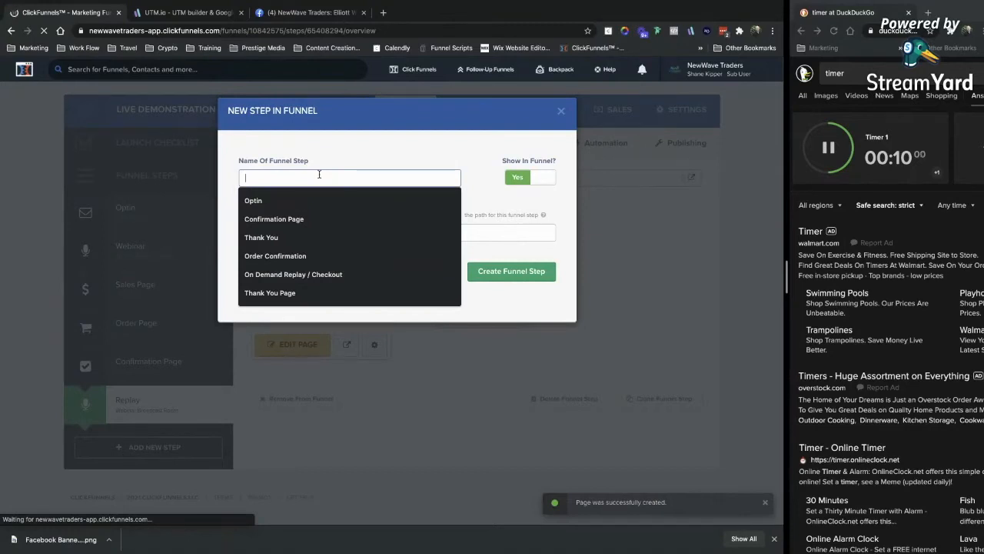
{"action": "type", "text": "Case Study"}
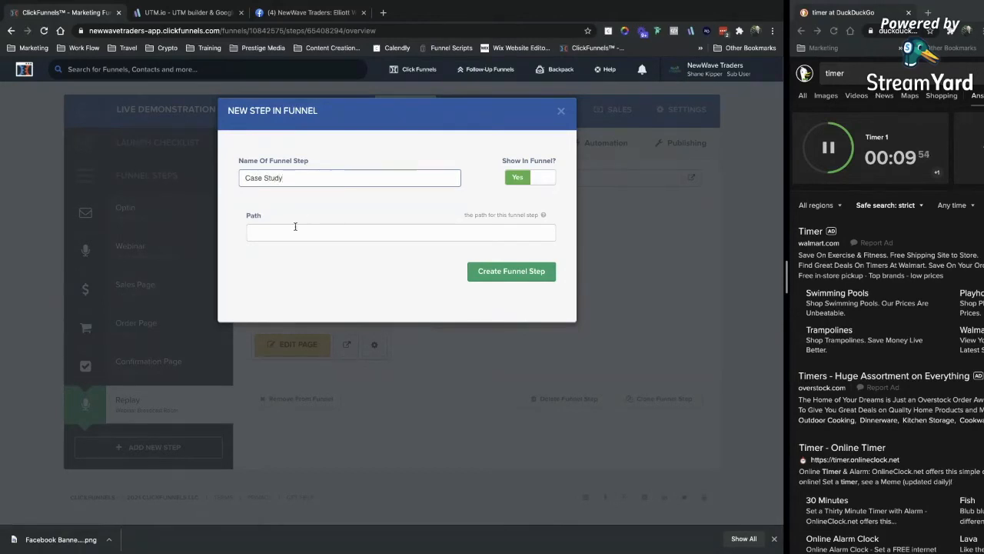
{"action": "left_click", "coordinate": [295, 226]}
{"action": "type", "text": "case"}
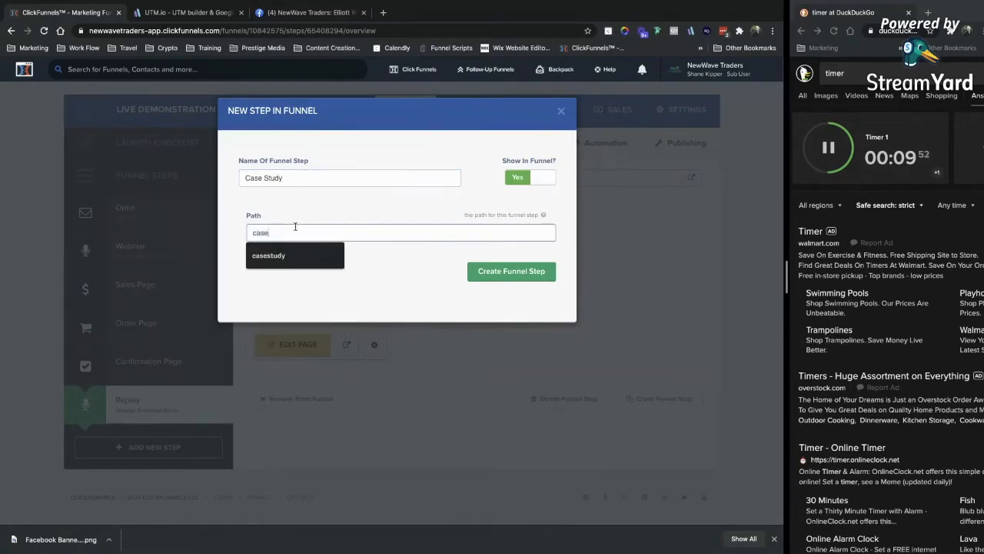
{"action": "type", "text": "-st"}
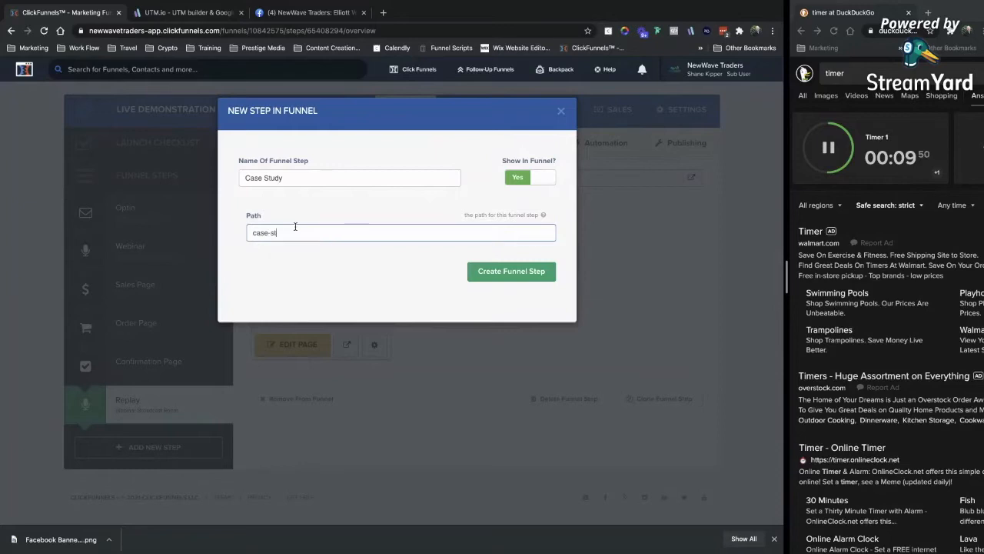
{"action": "left_click", "coordinate": [496, 280]}
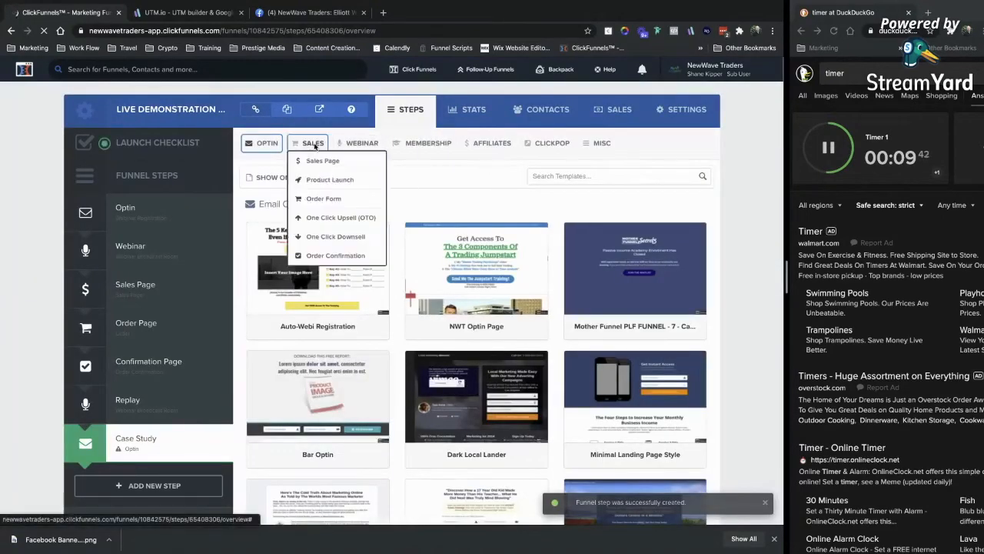
{"action": "mouse_move", "coordinate": [254, 153]}
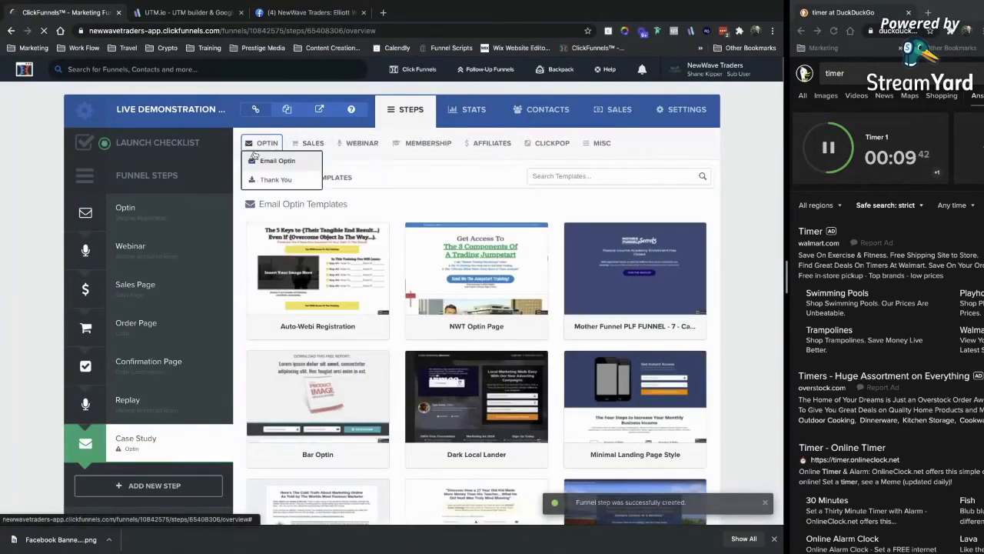
{"action": "left_click", "coordinate": [601, 144]}
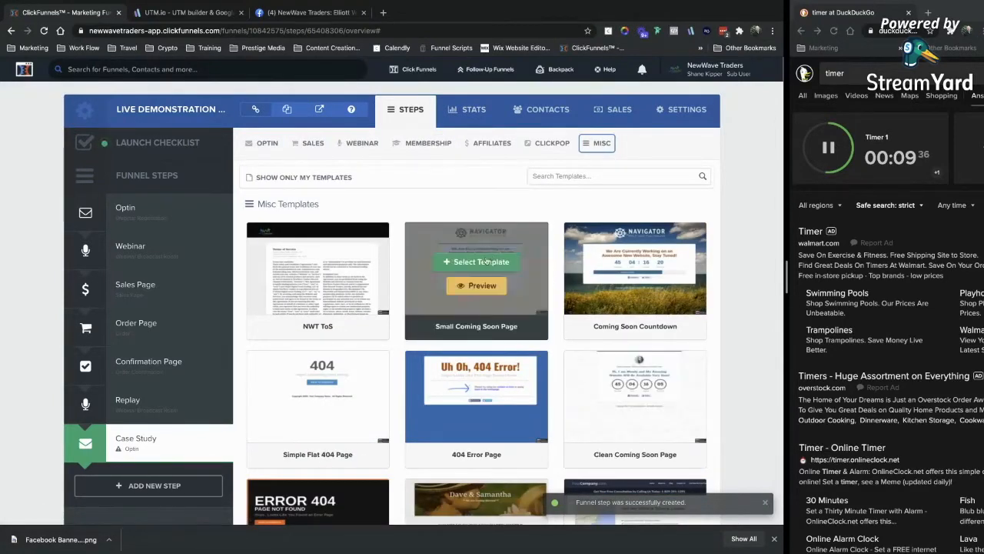
{"action": "left_click", "coordinate": [483, 260]}
Create an Objection 1 funnel step at path obj-1 after Case Study.
{"action": "left_click", "coordinate": [346, 180]}
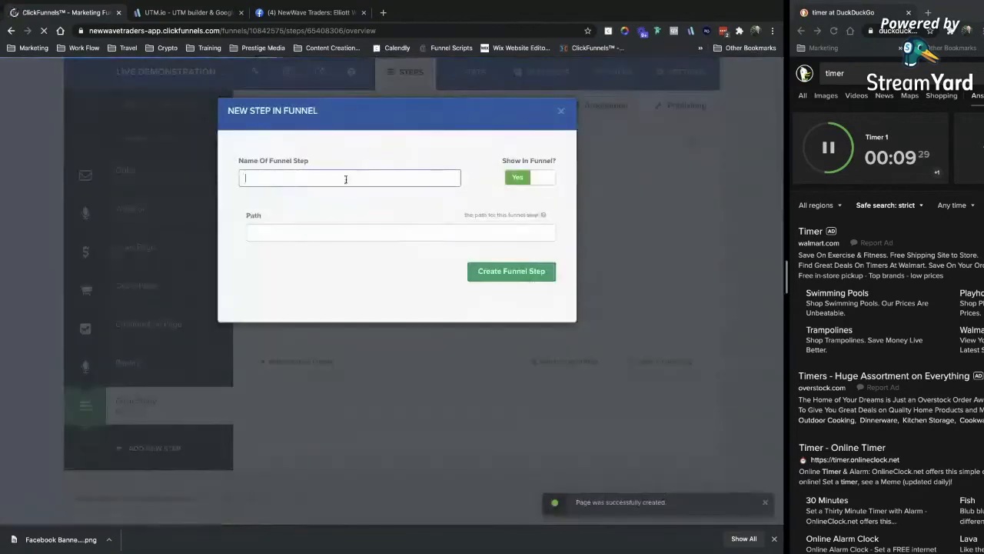
{"action": "type", "text": "O"}
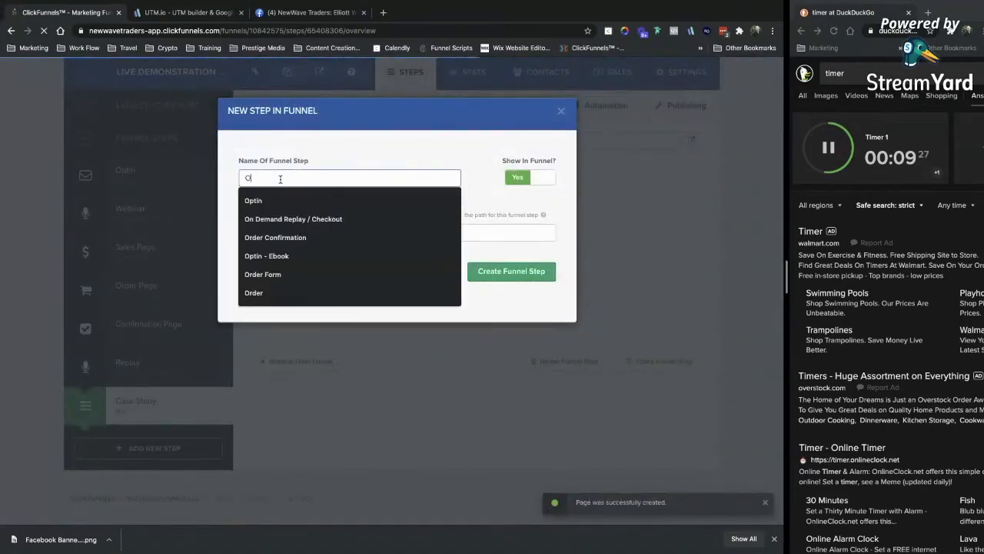
{"action": "type", "text": "bjection 4"}
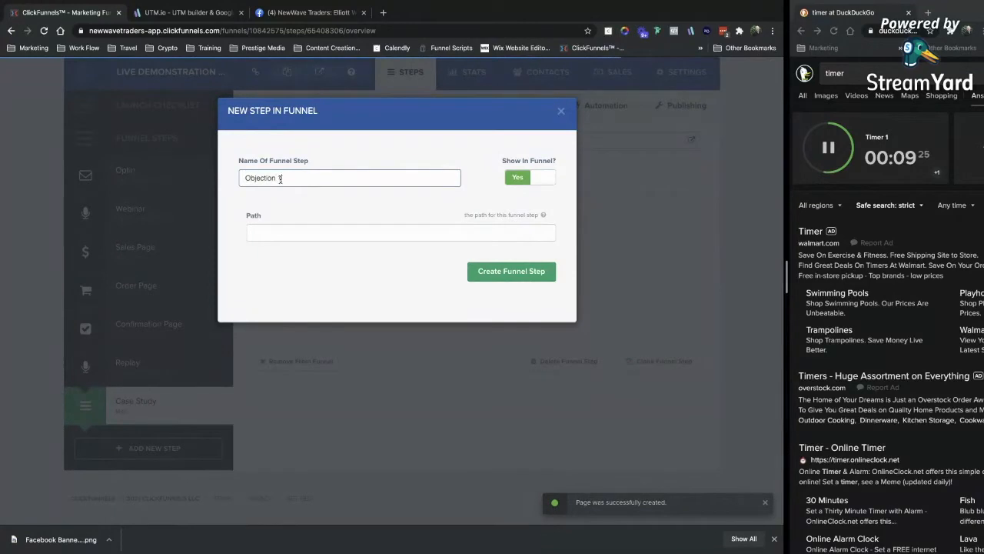
{"action": "left_click", "coordinate": [344, 227]}
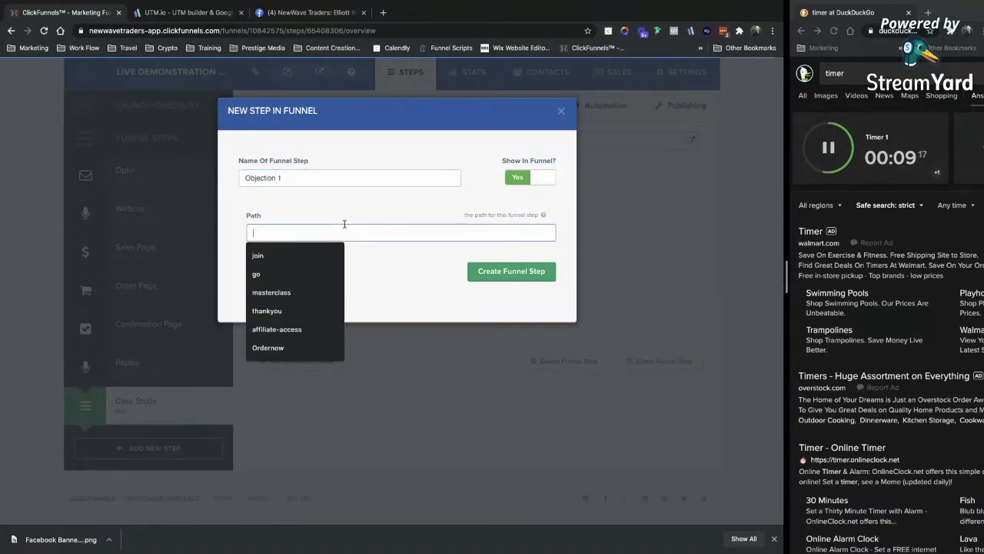
{"action": "type", "text": "obj"}
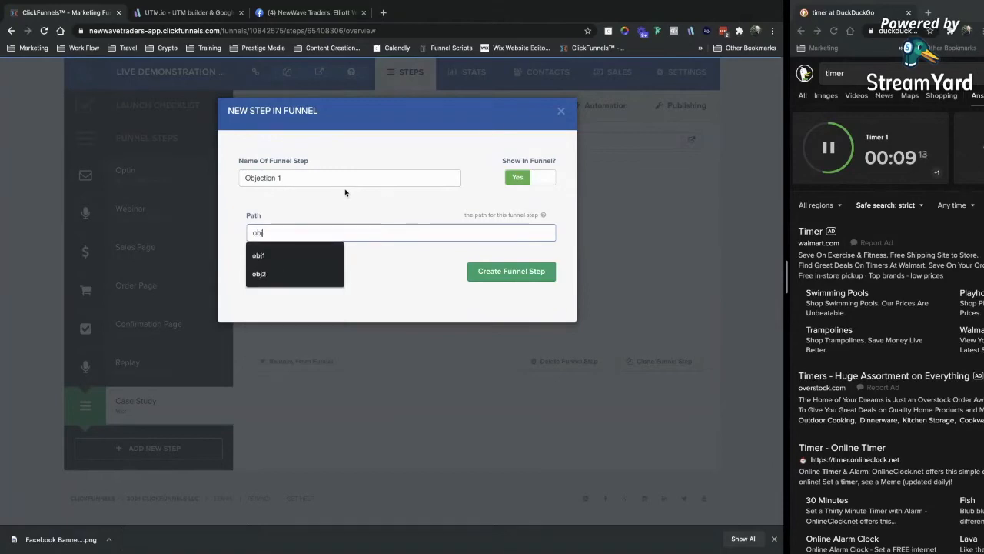
{"action": "type", "text": "-1"}
{"action": "left_click", "coordinate": [510, 273]}
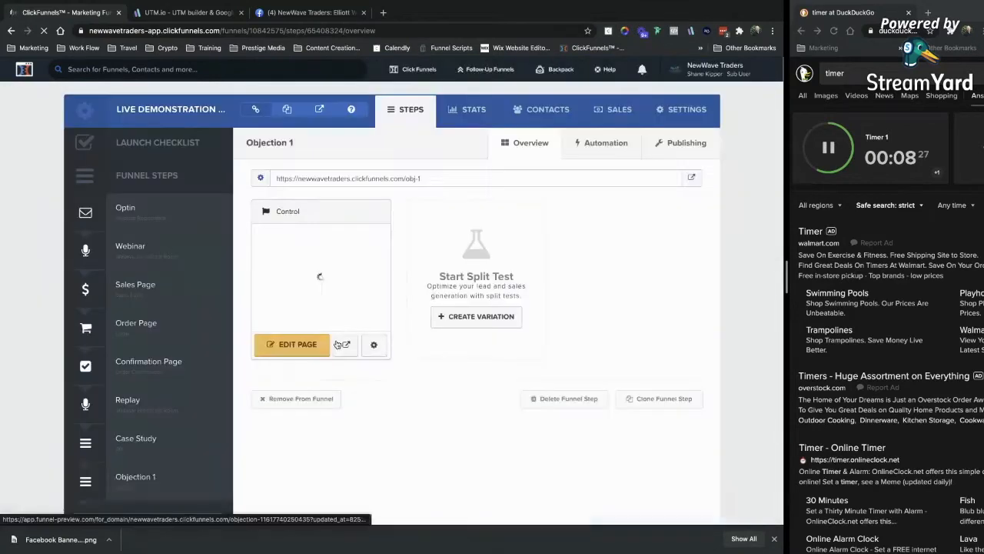
Duplicate the Objection 1 step and rename the copy Objection 2 with path obj-2.
{"action": "scroll", "coordinate": [337, 343], "scroll_direction": "down", "scroll_amount": 2}
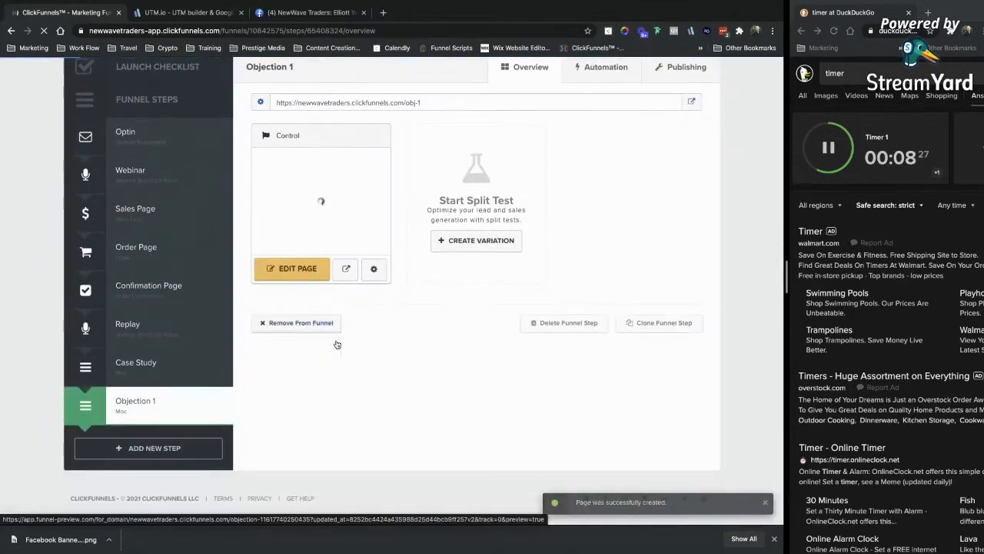
{"action": "left_click", "coordinate": [678, 329]}
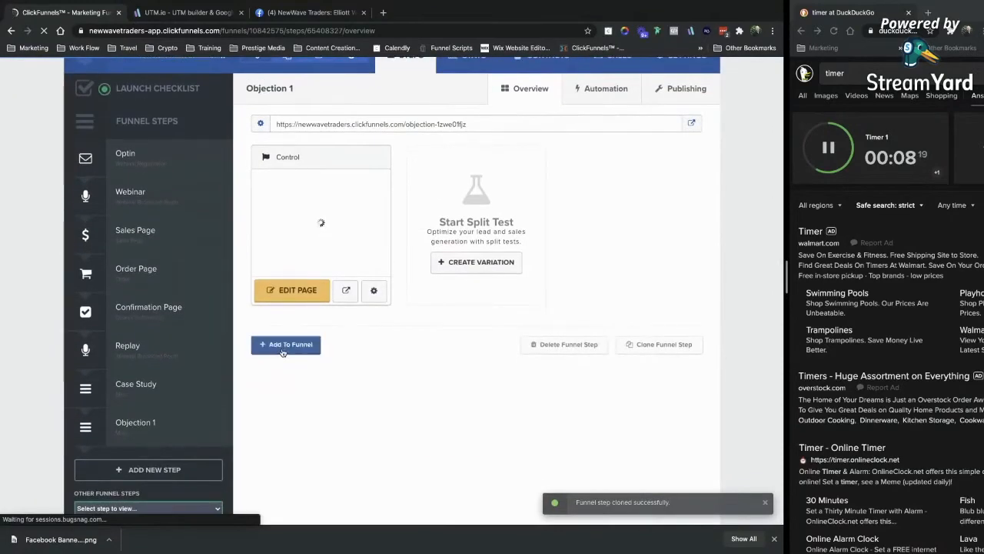
{"action": "left_click", "coordinate": [283, 346]}
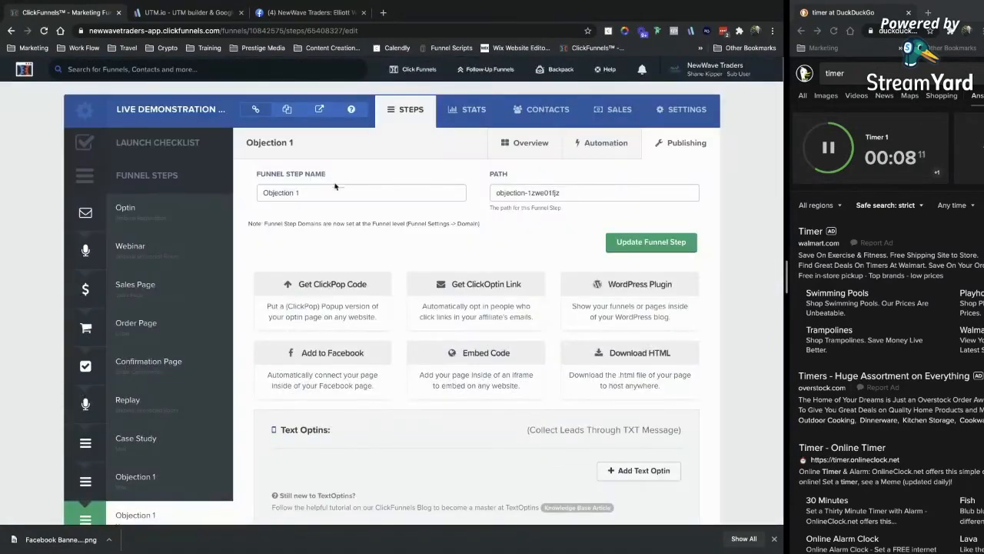
{"action": "triple_click", "coordinate": [322, 187]}
{"action": "type", "text": "Objection 2"}
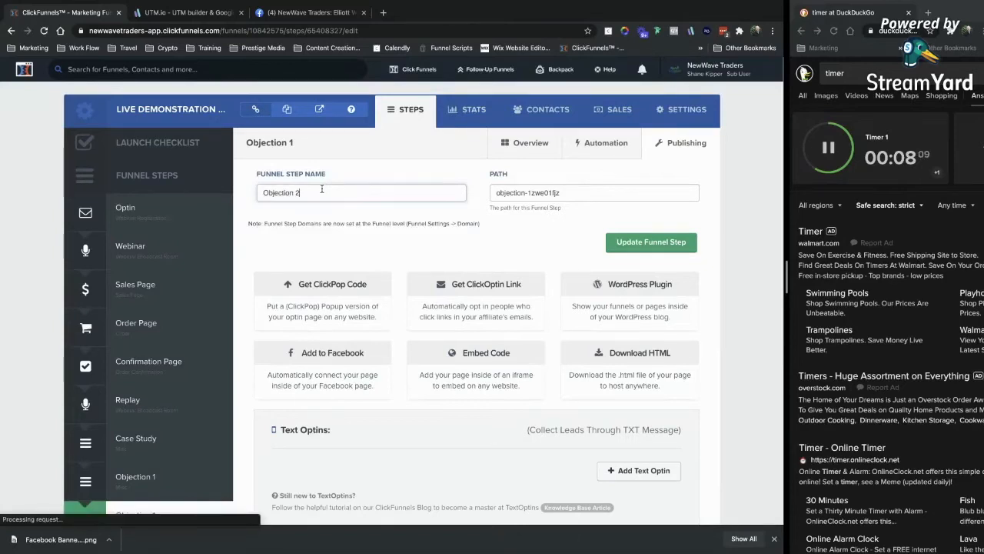
{"action": "double_click", "coordinate": [526, 192]}
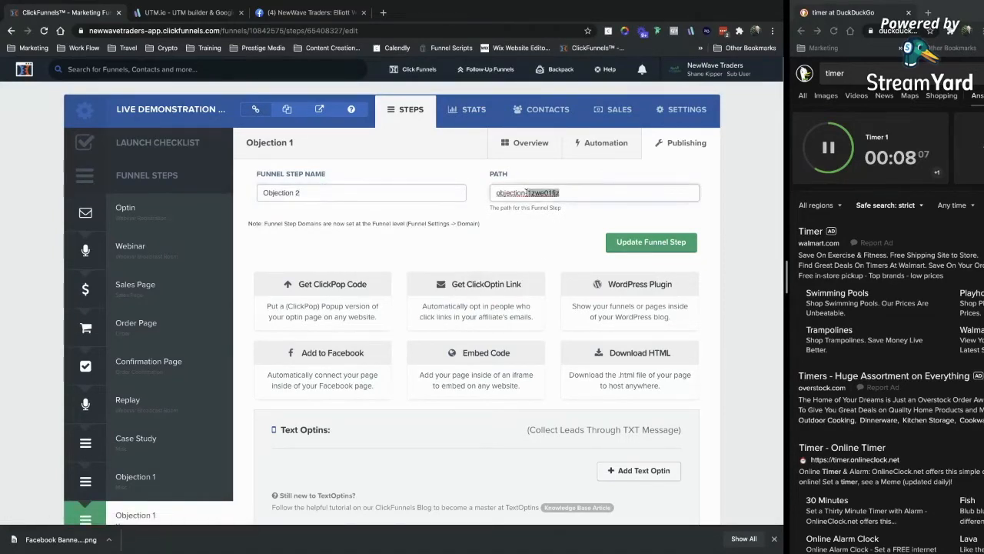
{"action": "type", "text": "2"}
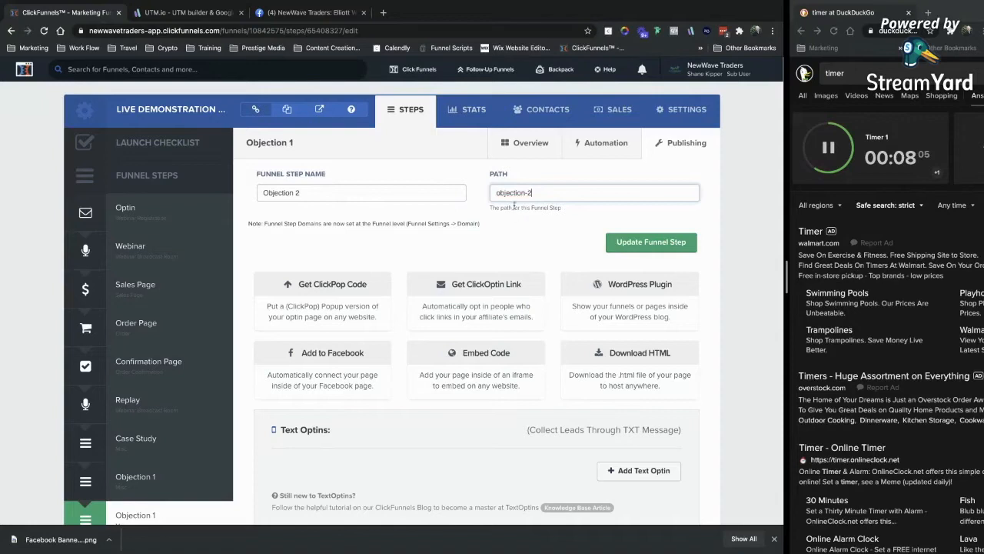
{"action": "key", "text": "BackSpace"}
{"action": "key", "text": "BackSpace"}
{"action": "left_click", "coordinate": [611, 247]}
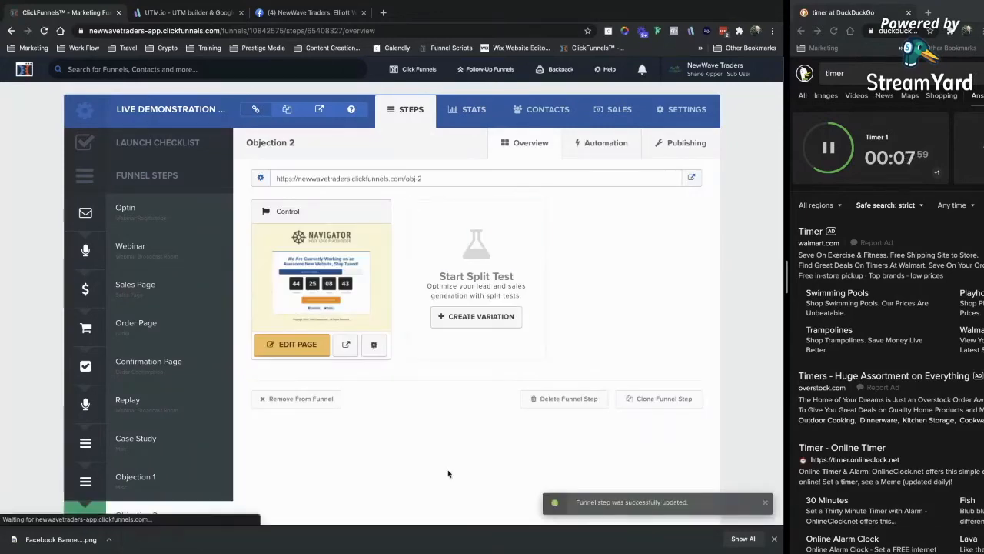
Set the Objection 2 page path to obj-2-1 and start a new funnel step.
{"action": "left_click", "coordinate": [374, 344]}
{"action": "triple_click", "coordinate": [303, 223]}
{"action": "type", "text": "obj-2-1"}
{"action": "key", "text": "Return"}
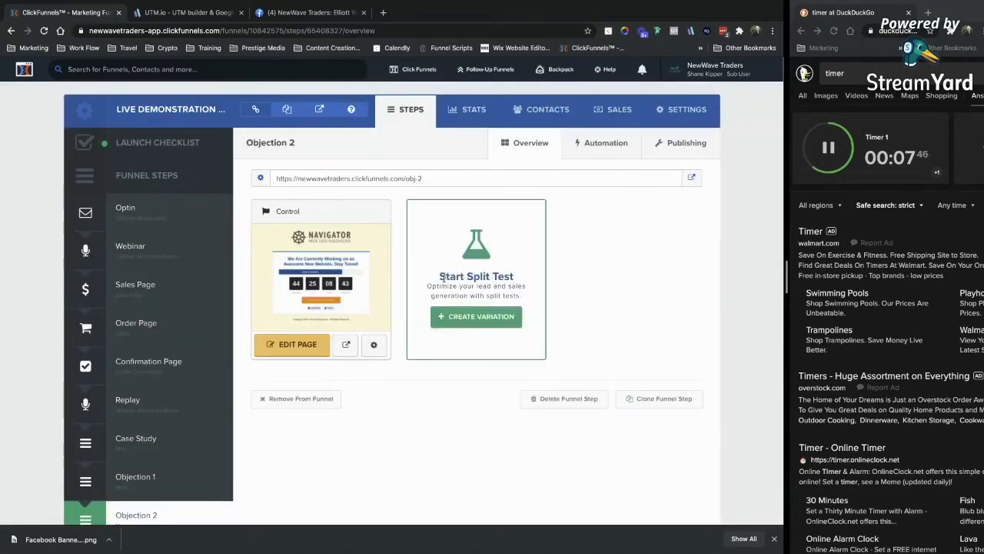
{"action": "scroll", "coordinate": [194, 439], "scroll_direction": "down", "scroll_amount": 3}
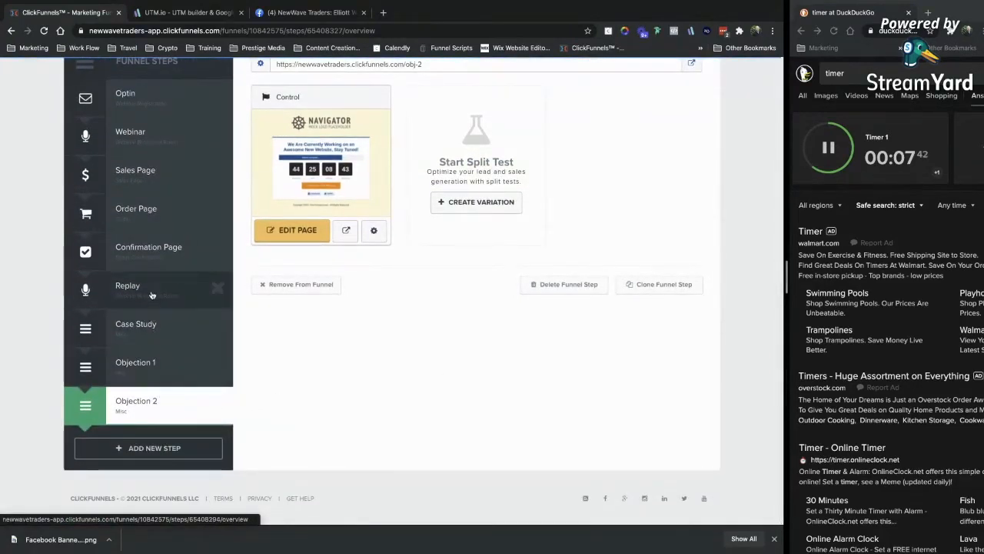
{"action": "left_click", "coordinate": [131, 452]}
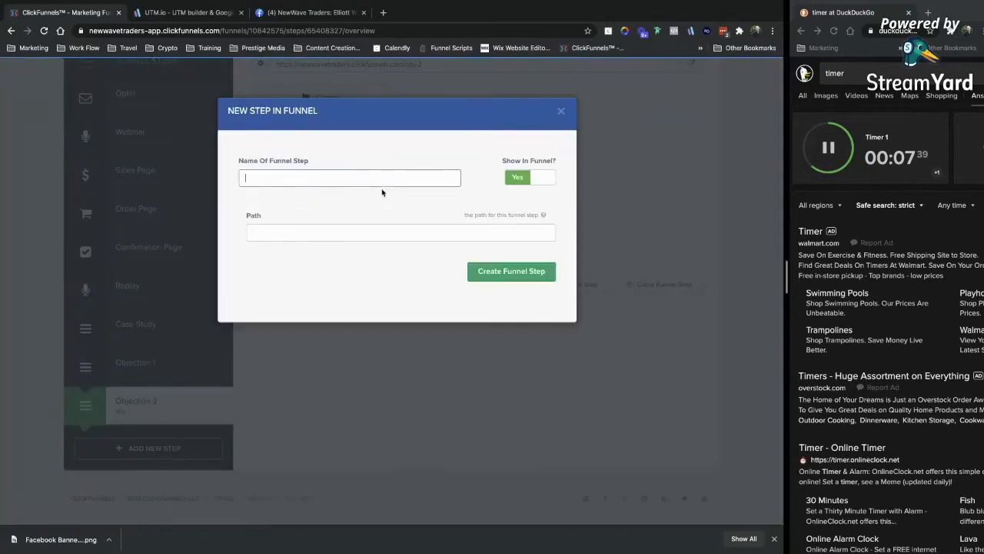
Create a FAQ's step after Objection 2, published at faq-1.
{"action": "left_click", "coordinate": [290, 183]}
{"action": "type", "text": "FAQ's"}
{"action": "key", "text": "Return"}
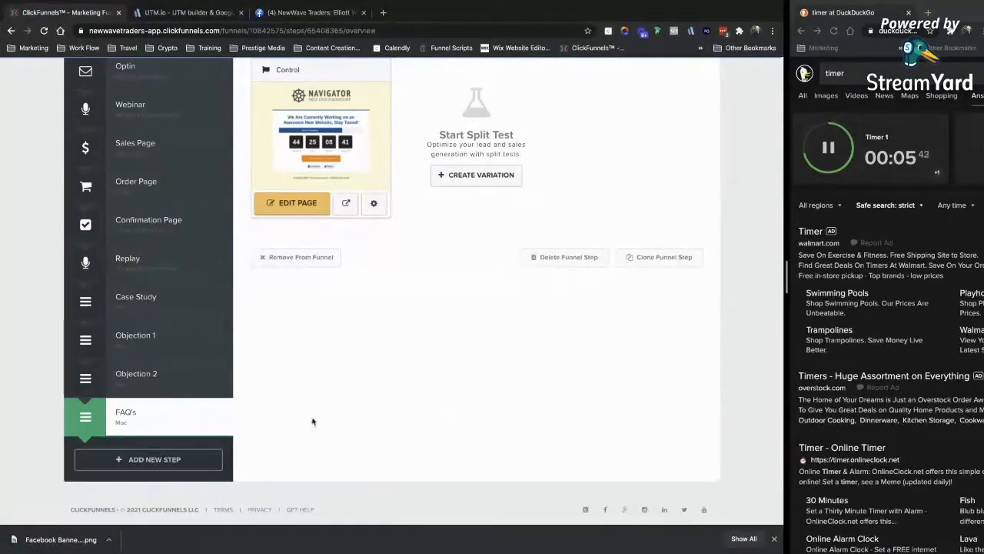
{"action": "scroll", "coordinate": [266, 376], "scroll_direction": "up", "scroll_amount": 1}
{"action": "scroll", "coordinate": [266, 375], "scroll_direction": "up", "scroll_amount": 1}
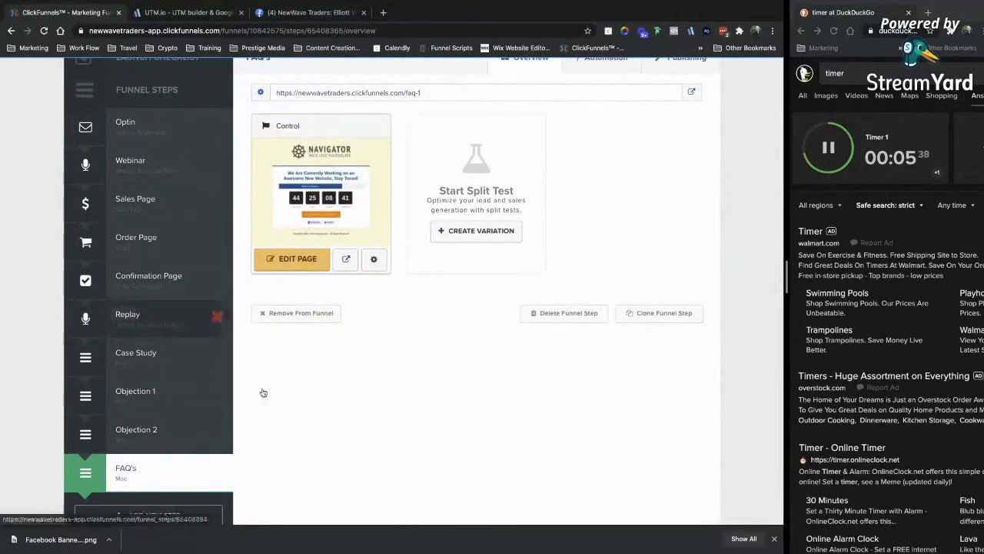
{"action": "scroll", "coordinate": [290, 459], "scroll_direction": "up", "scroll_amount": 1}
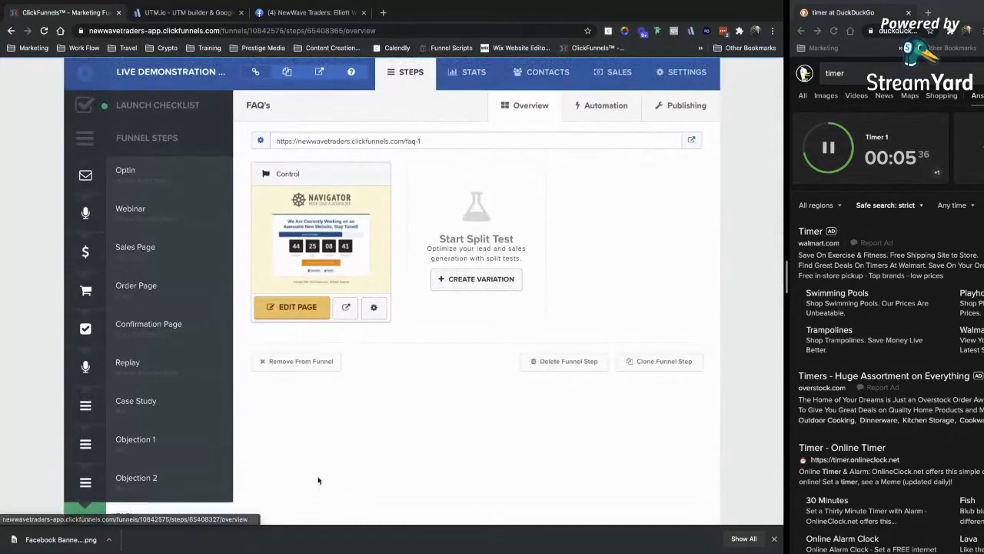
{"action": "scroll", "coordinate": [303, 446], "scroll_direction": "up", "scroll_amount": 1}
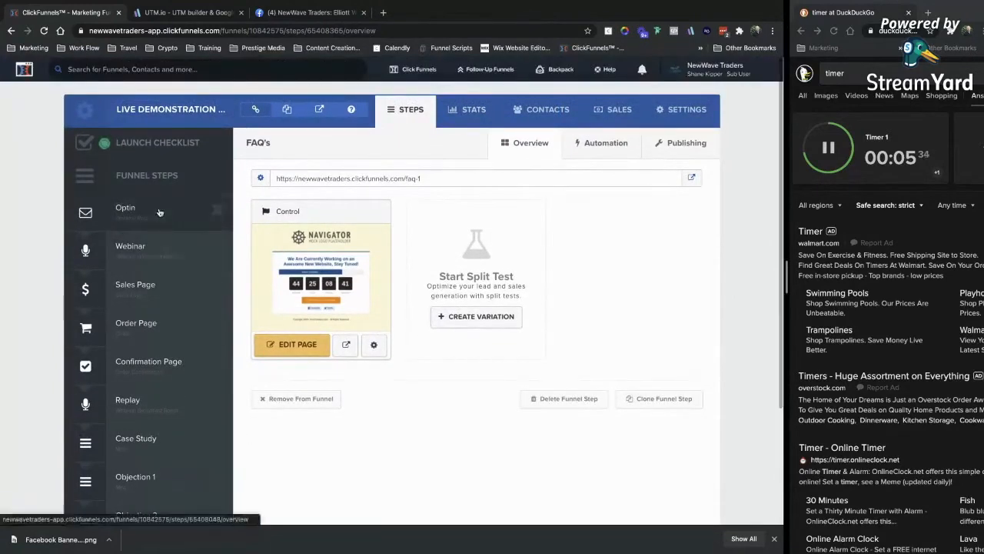
Switch to the Optin page and add a full-width section below the logo.
{"action": "left_click", "coordinate": [184, 198]}
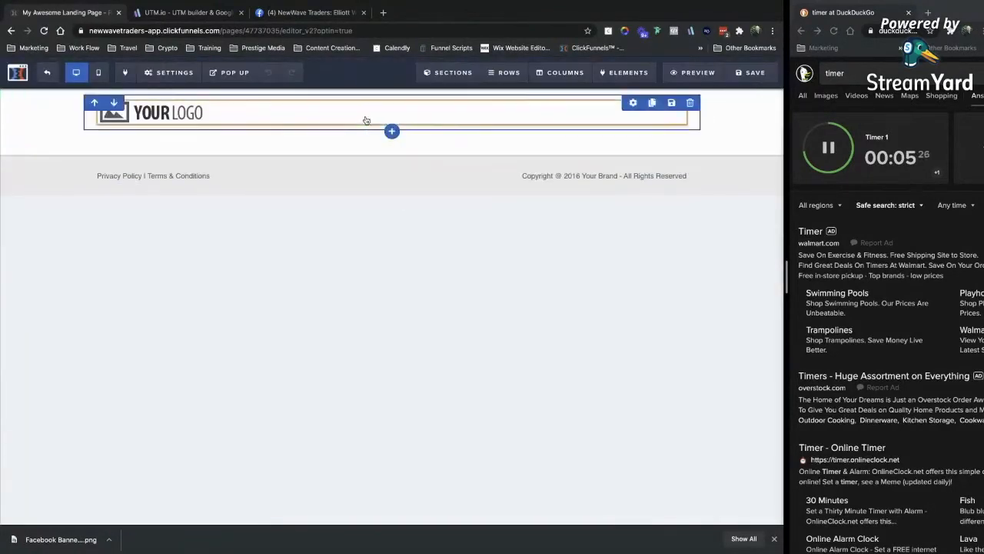
{"action": "left_click", "coordinate": [393, 155]}
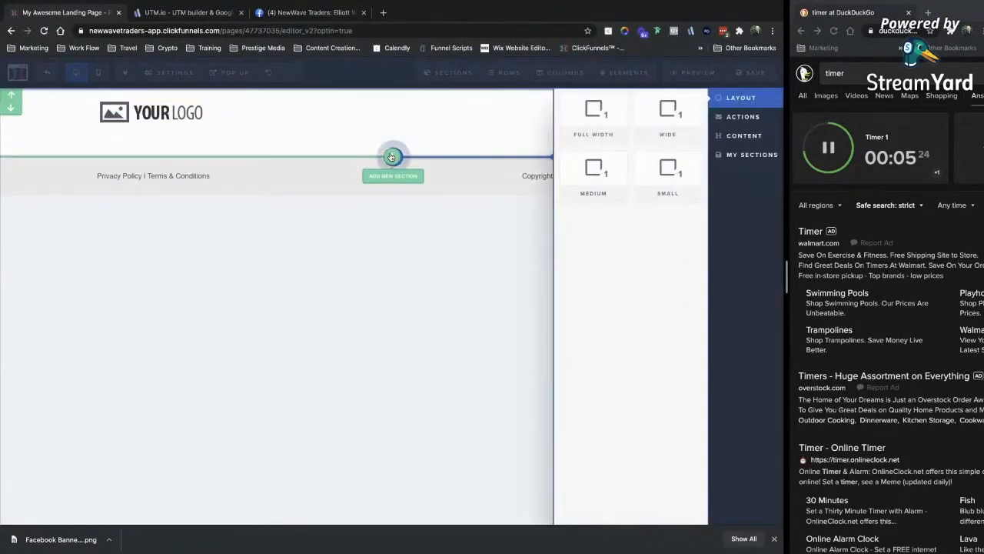
{"action": "left_click", "coordinate": [611, 136]}
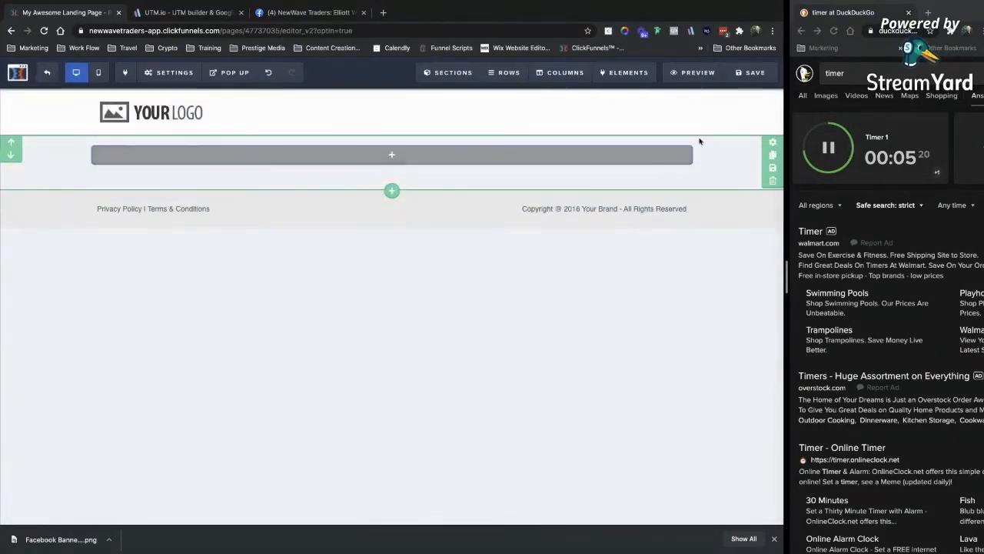
Give the new section 55 top and 50 bottom padding, keeping its white background.
{"action": "left_click", "coordinate": [772, 143]}
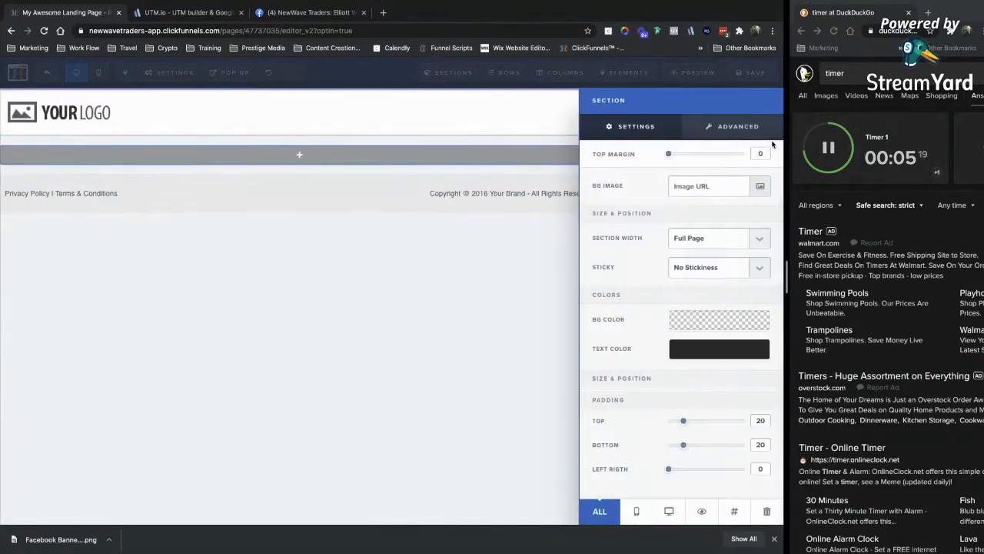
{"action": "left_click", "coordinate": [702, 328]}
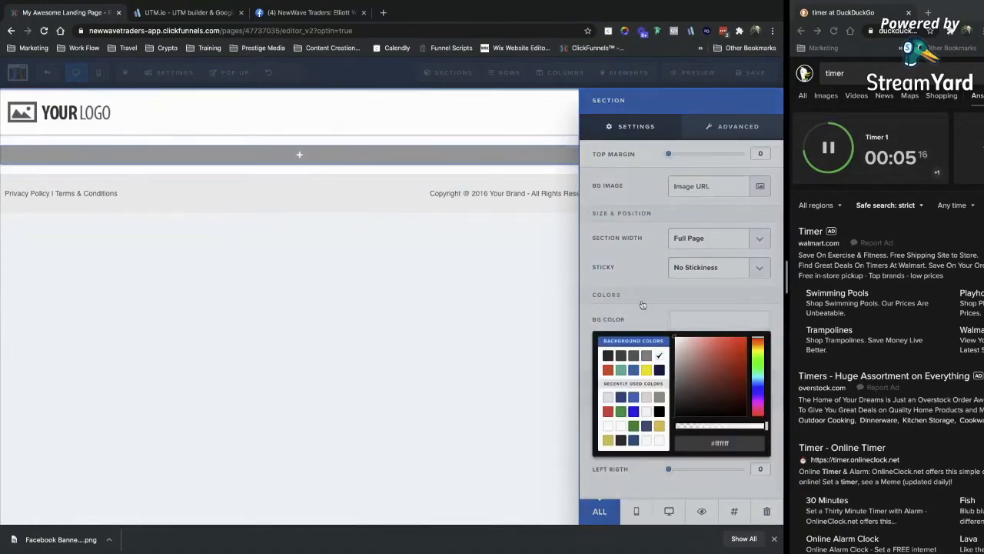
{"action": "left_click", "coordinate": [643, 304]}
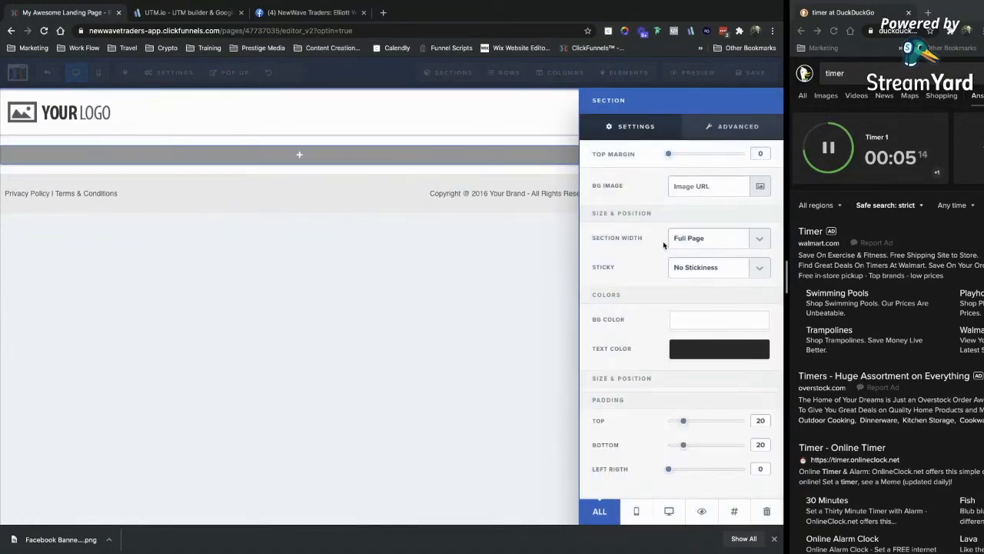
{"action": "left_click", "coordinate": [678, 324]}
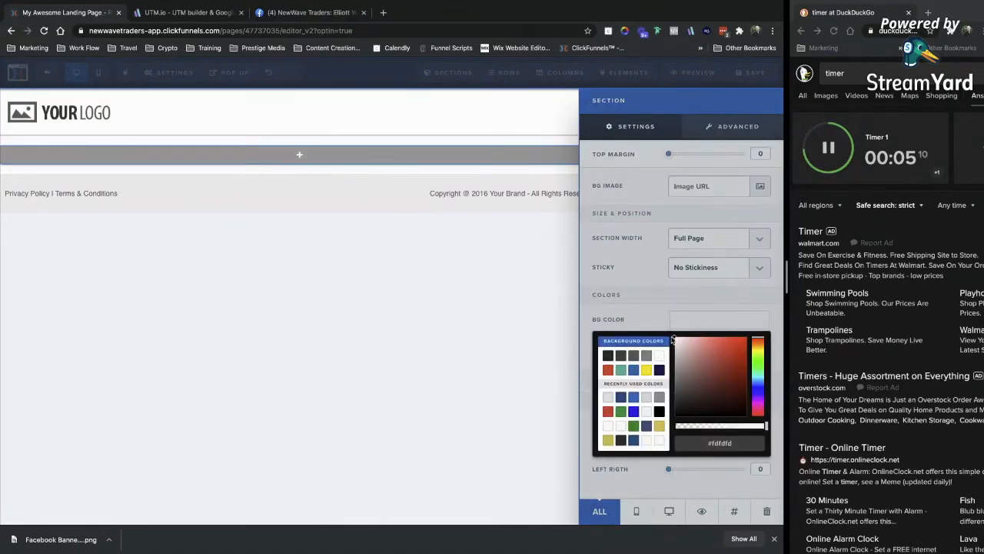
{"action": "left_click", "coordinate": [645, 225]}
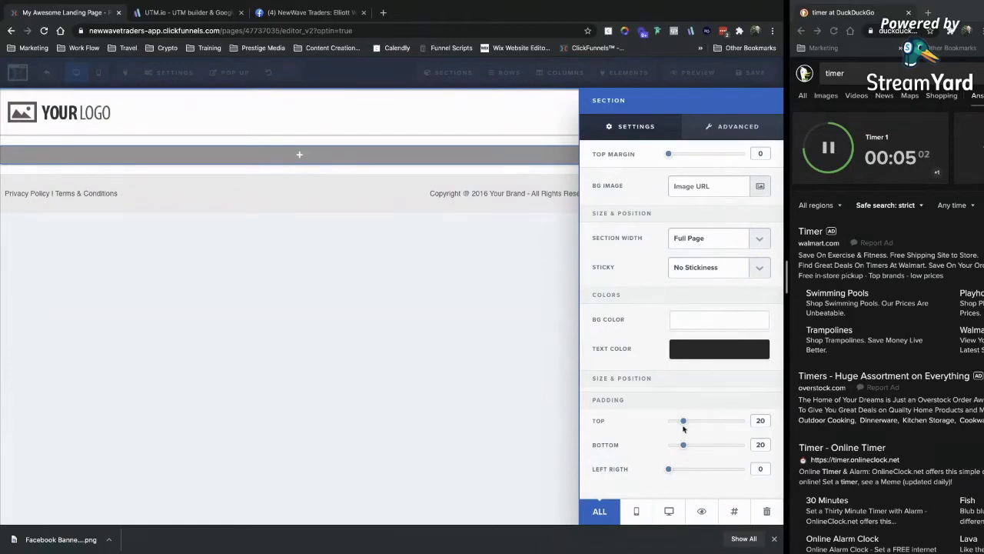
{"action": "left_click_drag", "start_coordinate": [684, 425], "coordinate": [711, 449]}
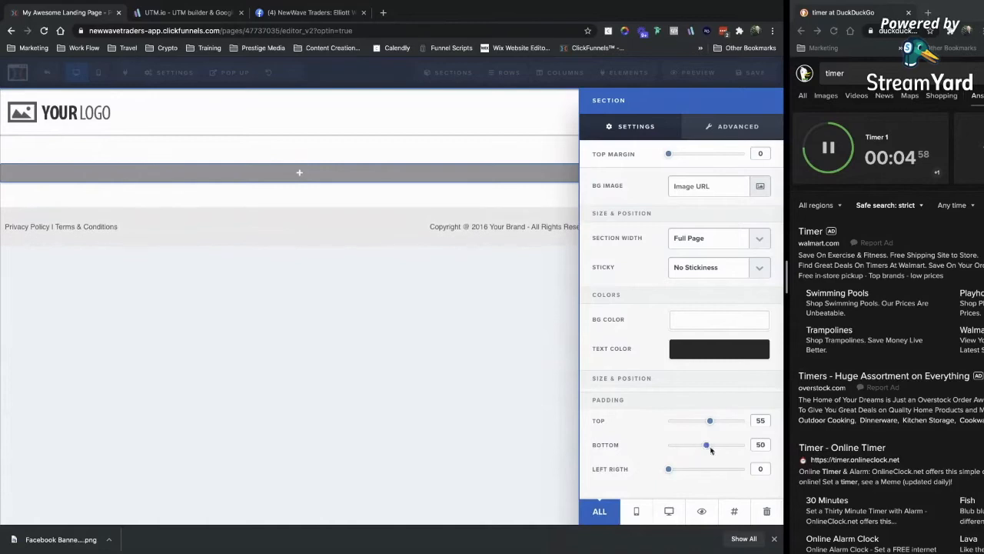
{"action": "left_click", "coordinate": [438, 194]}
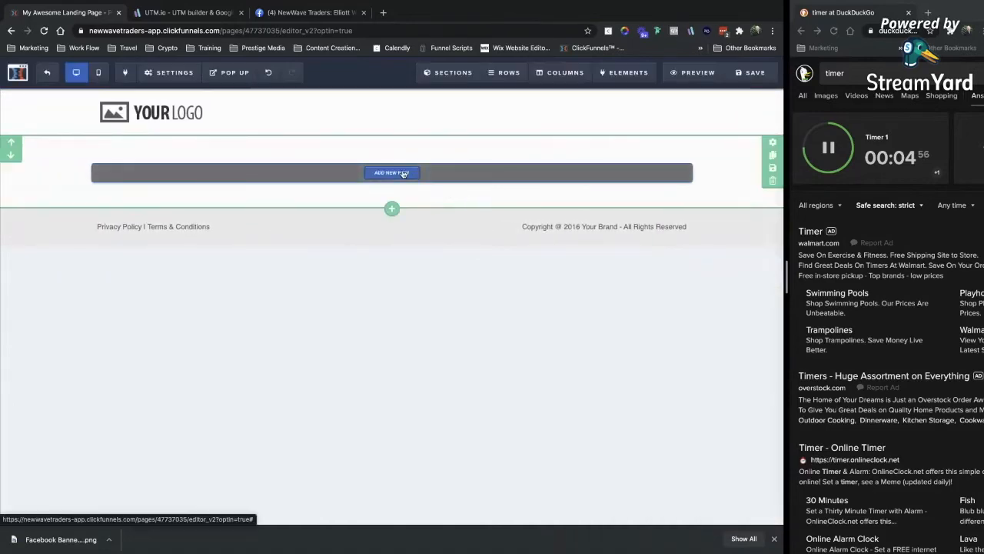
Add a one-column row containing a headline element to the new section.
{"action": "left_click", "coordinate": [401, 173]}
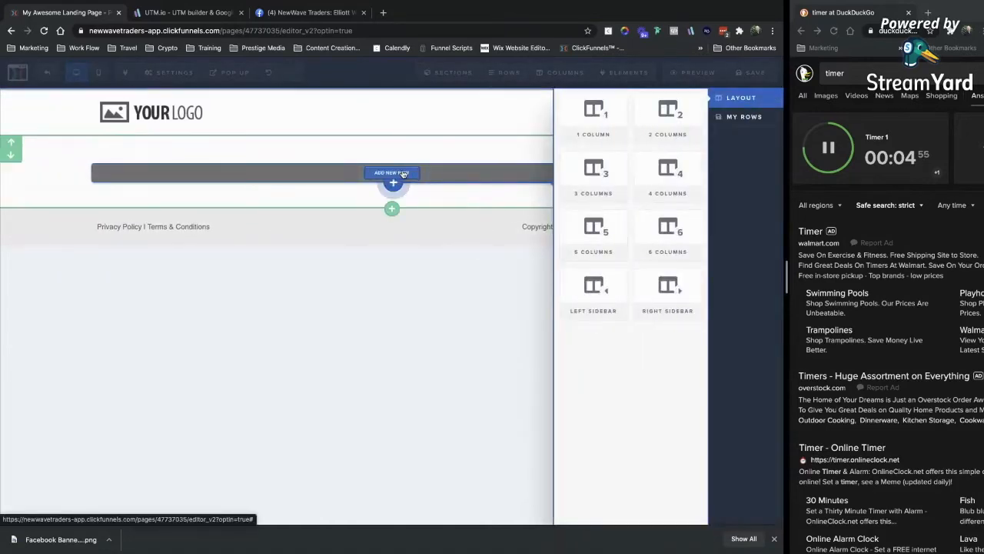
{"action": "left_click", "coordinate": [590, 127]}
{"action": "left_click", "coordinate": [391, 182]}
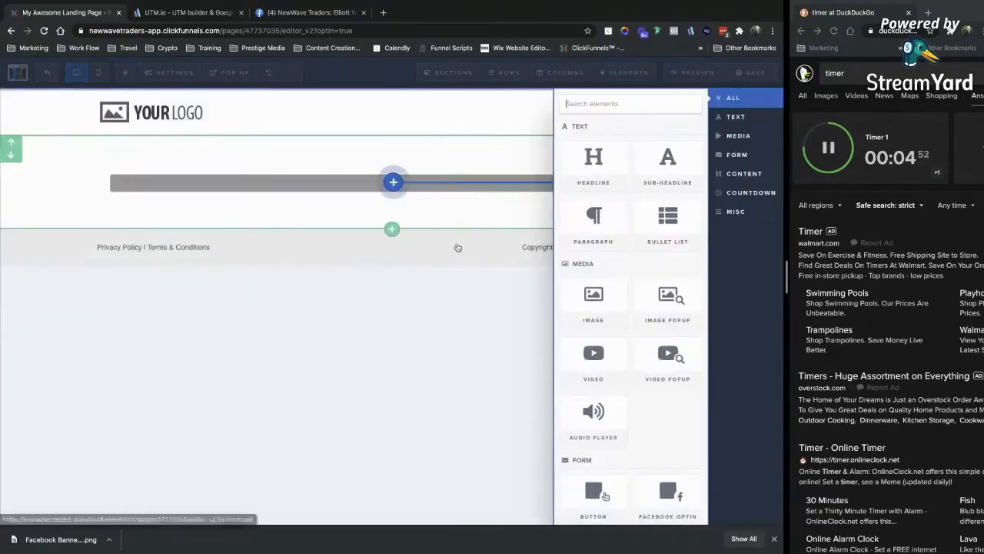
{"action": "left_click", "coordinate": [589, 166]}
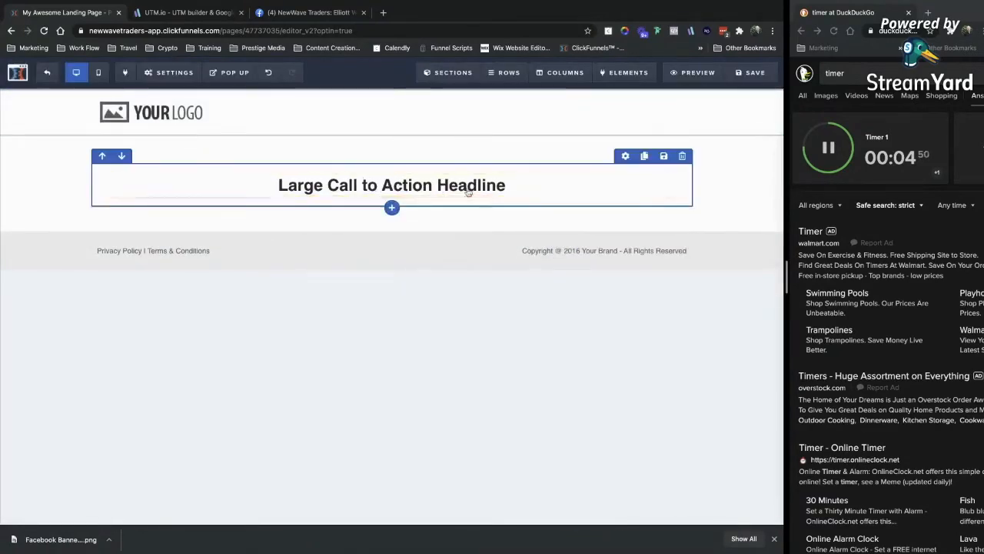
Make the headline read 'Discover The Virtually Unknown Secrets To Scaling & Automating Your Brand Influence'.
{"action": "left_click", "coordinate": [401, 183]}
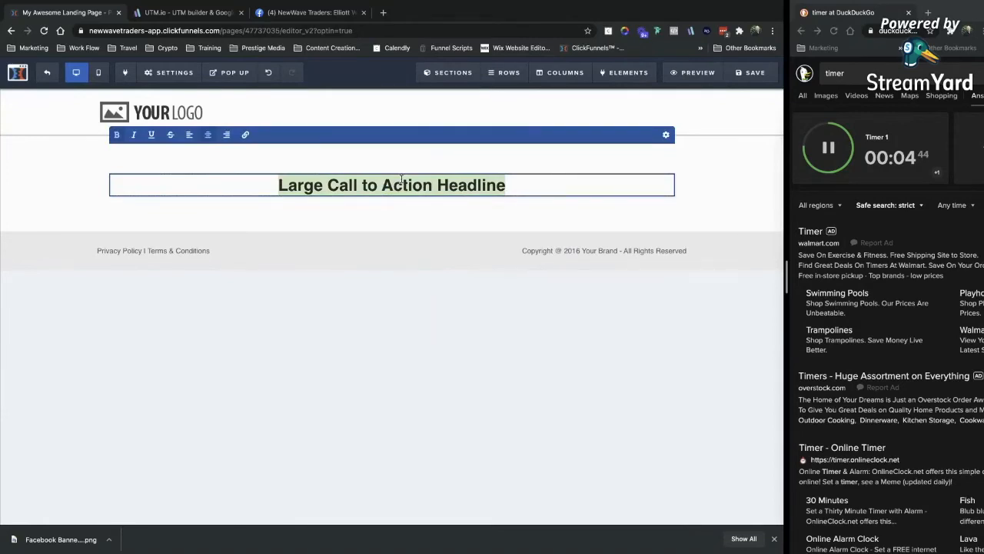
{"action": "type", "text": "How To"}
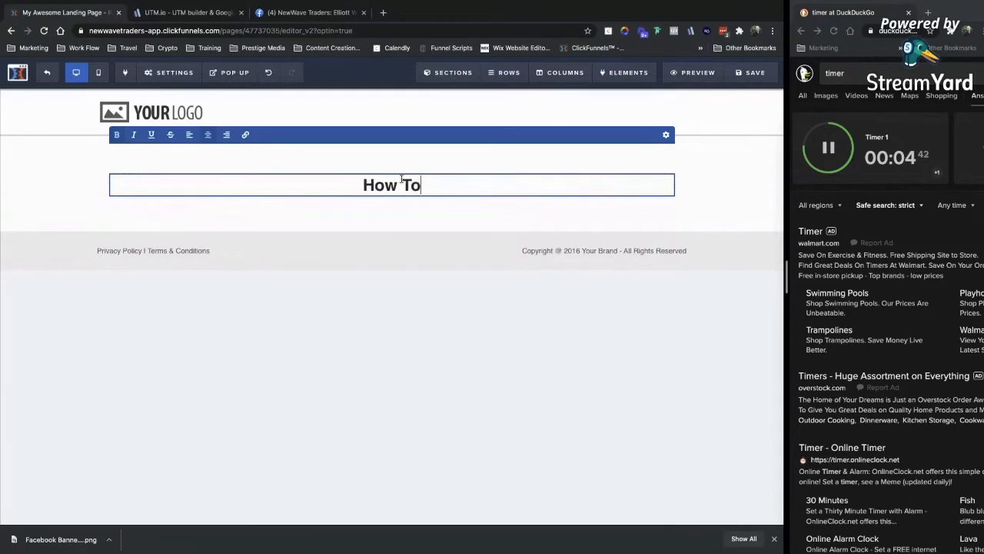
{"action": "type", "text": " X Wi"}
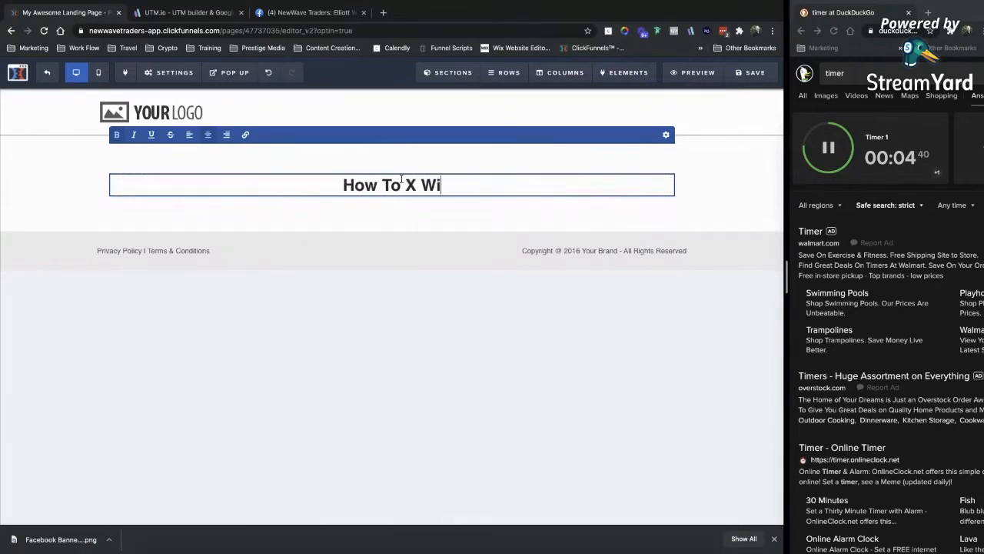
{"action": "type", "text": "thout Y...."}
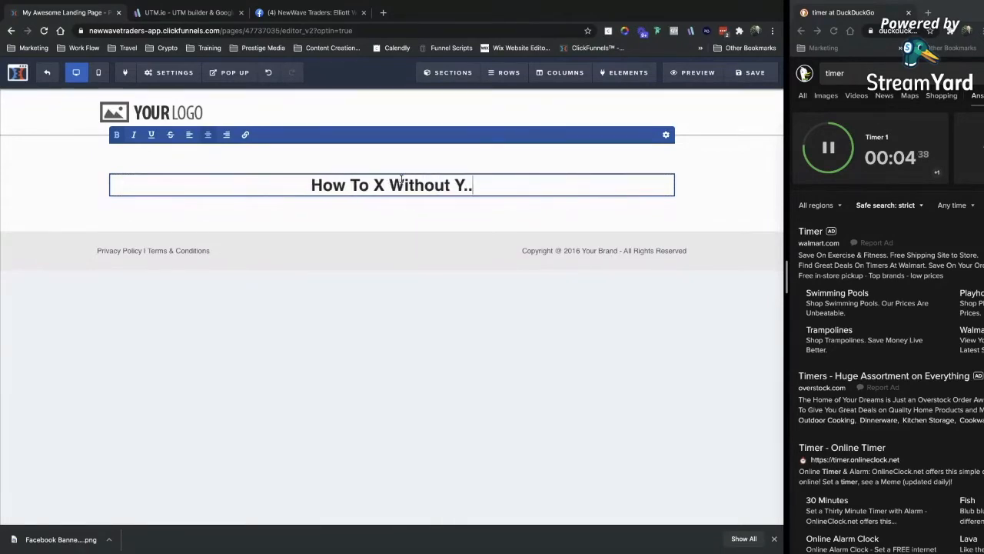
{"action": "key", "text": "Return"}
{"action": "type", "text": "Discover"}
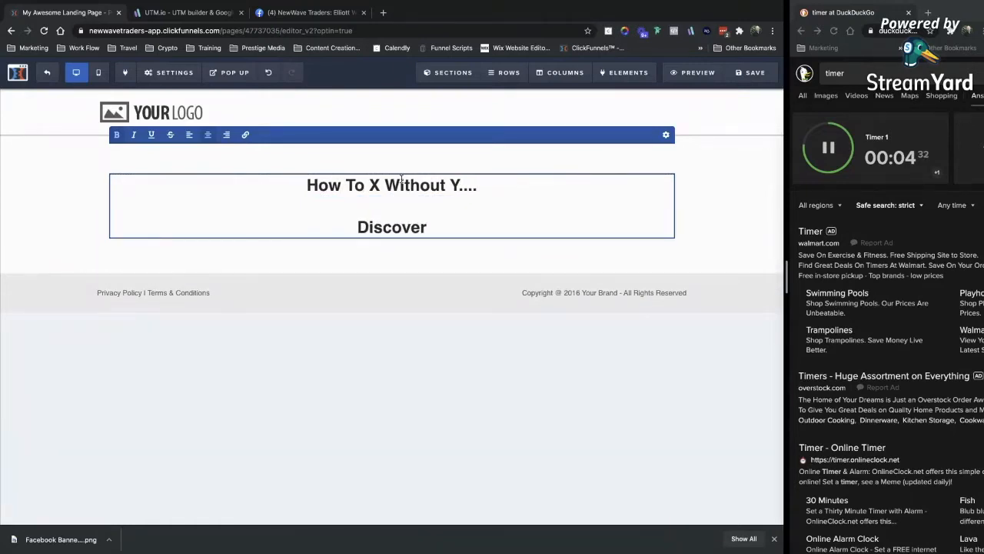
{"action": "type", "text": " The "}
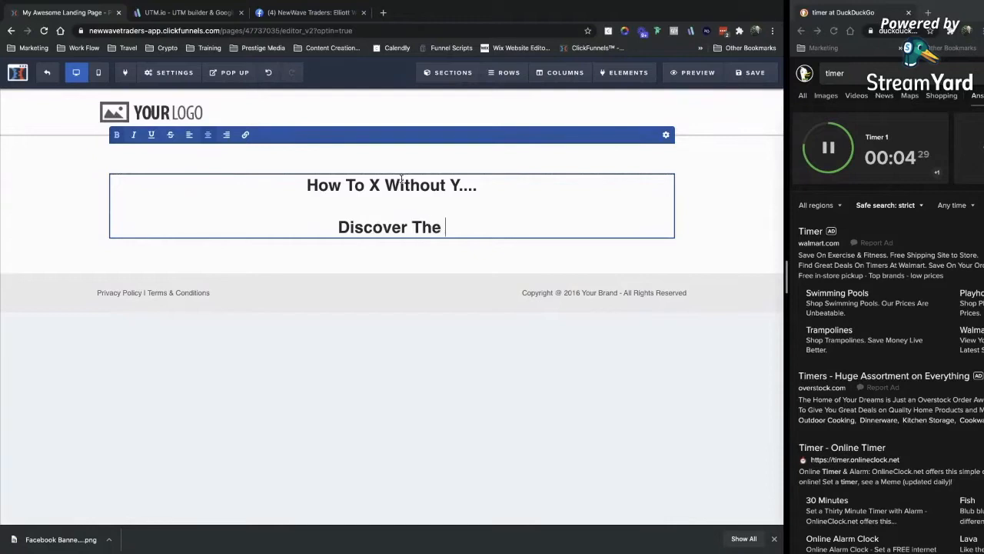
{"action": "type", "text": "Virtually"}
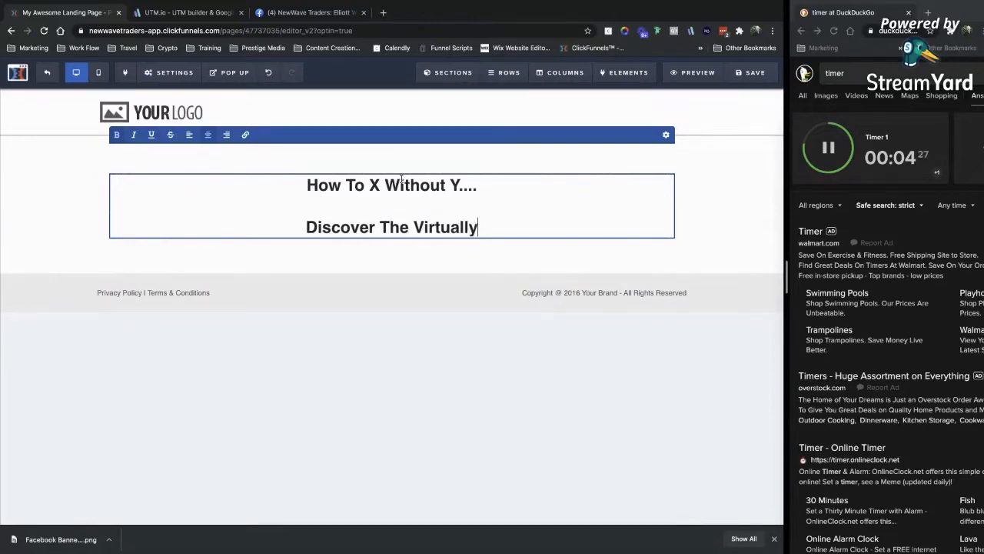
{"action": "type", "text": " Unknown "}
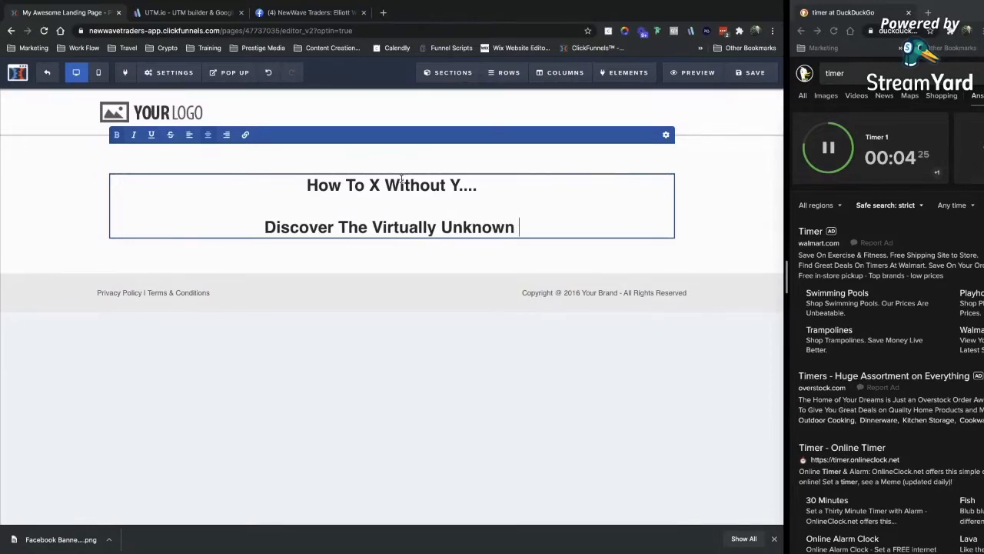
{"action": "type", "text": "Secrets To "}
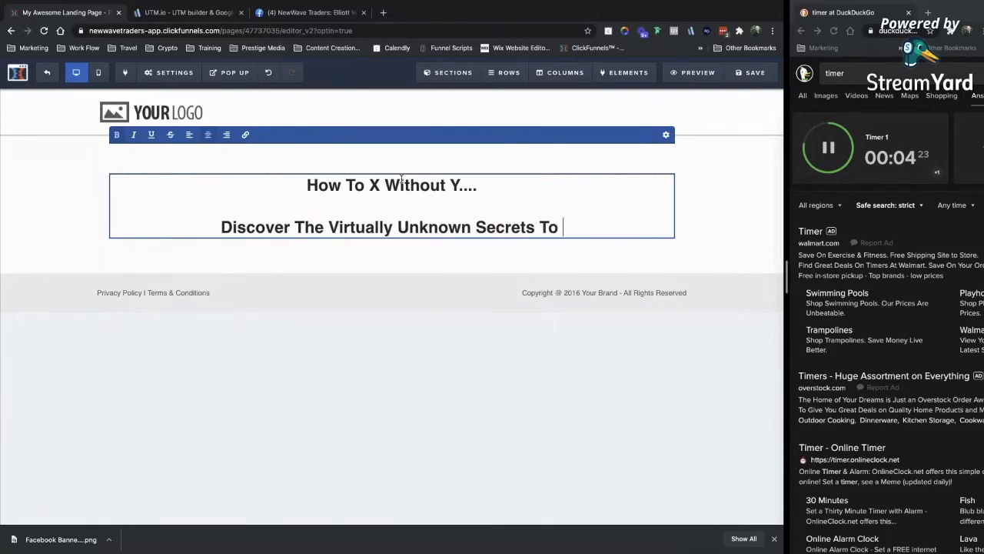
{"action": "type", "text": "Scaling & Automating "}
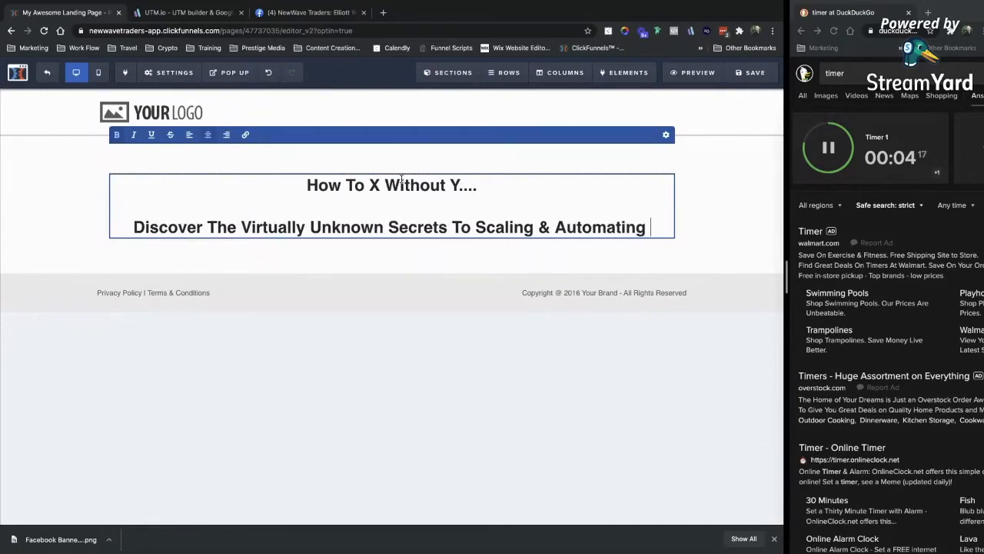
{"action": "type", "text": "Your B"}
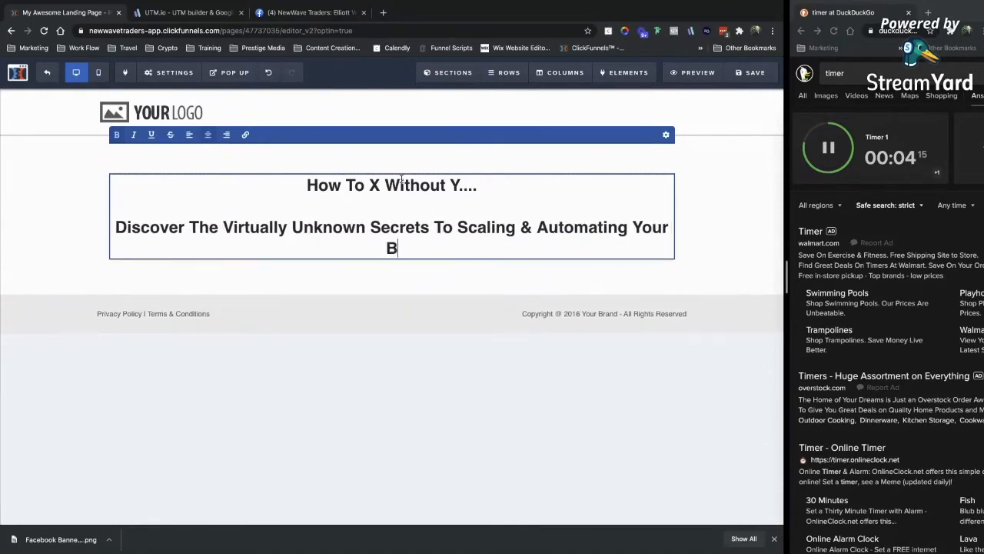
{"action": "type", "text": "rand Influence"}
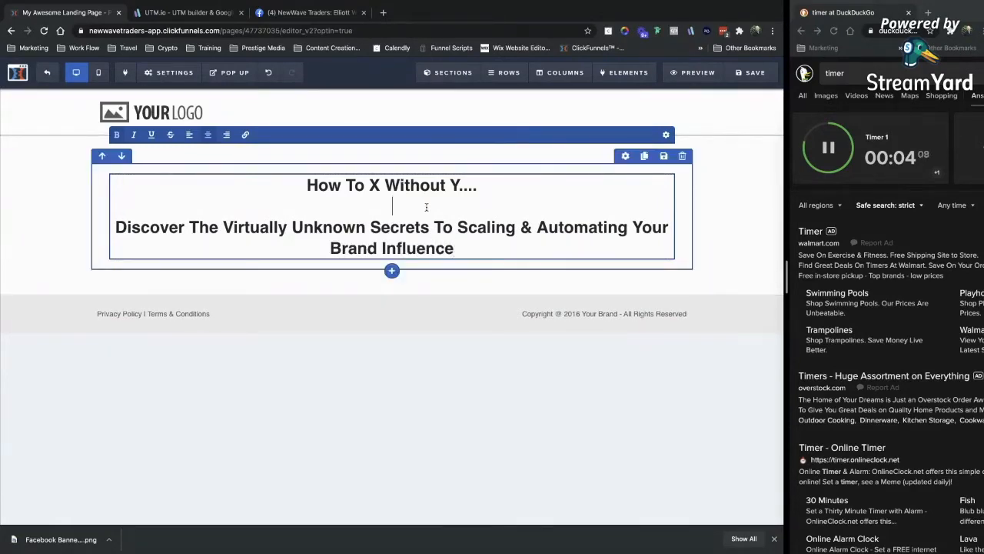
{"action": "left_click_drag", "start_coordinate": [426, 207], "coordinate": [306, 185]}
{"action": "key", "text": "BackSpace"}
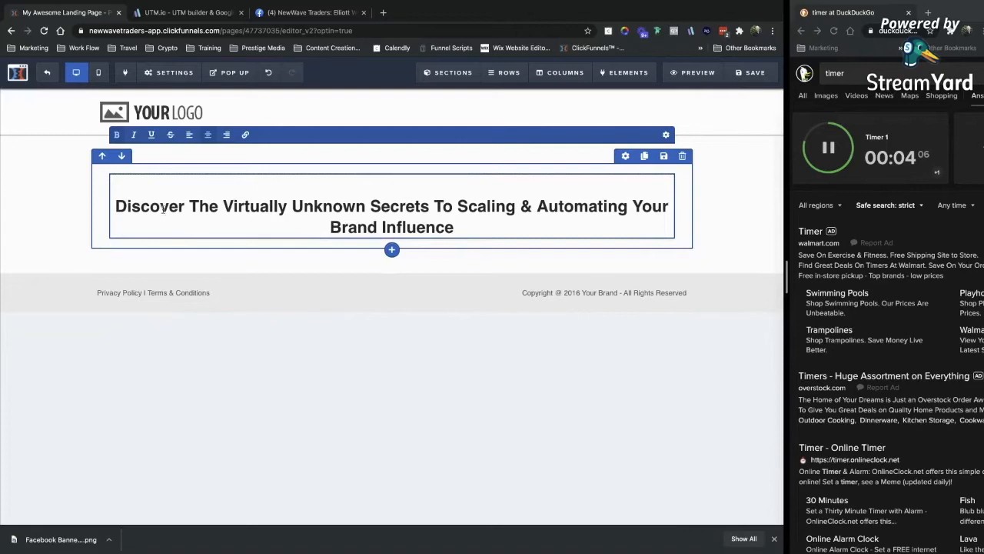
{"action": "key", "text": "BackSpace"}
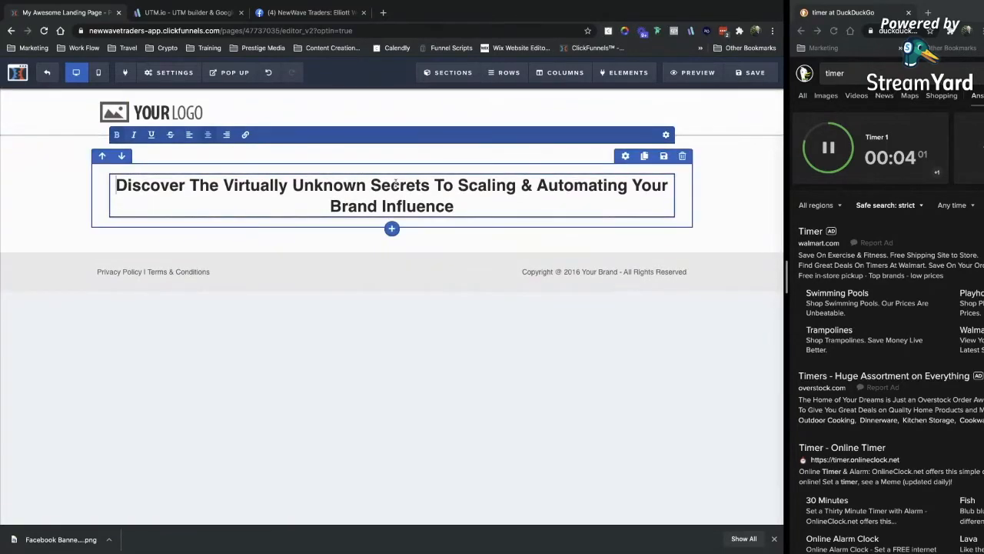
Enlarge the headline to size 46 and try the Patua One font.
{"action": "left_click", "coordinate": [666, 135]}
{"action": "left_click_drag", "start_coordinate": [701, 209], "coordinate": [715, 214]}
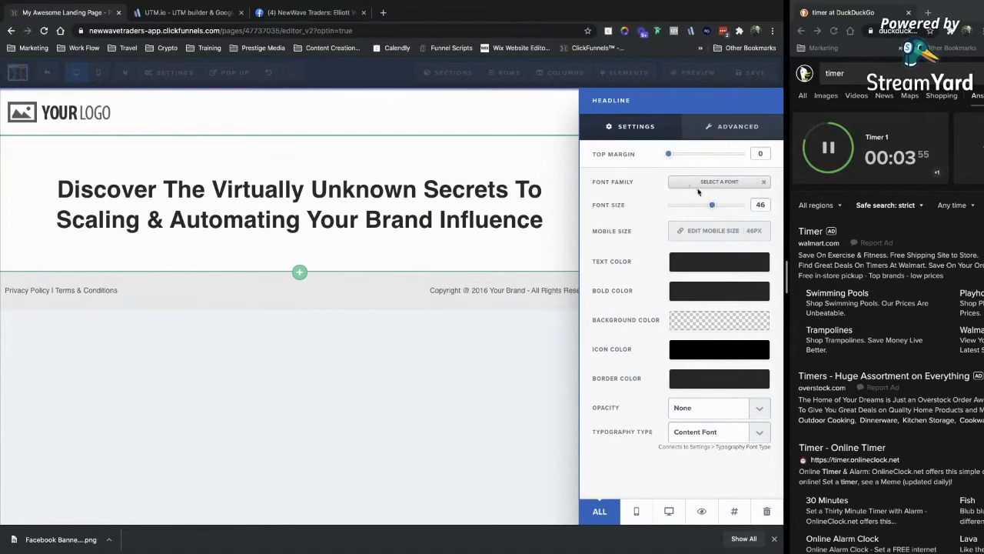
{"action": "left_click", "coordinate": [701, 183]}
{"action": "scroll", "coordinate": [631, 388], "scroll_direction": "down", "scroll_amount": 1}
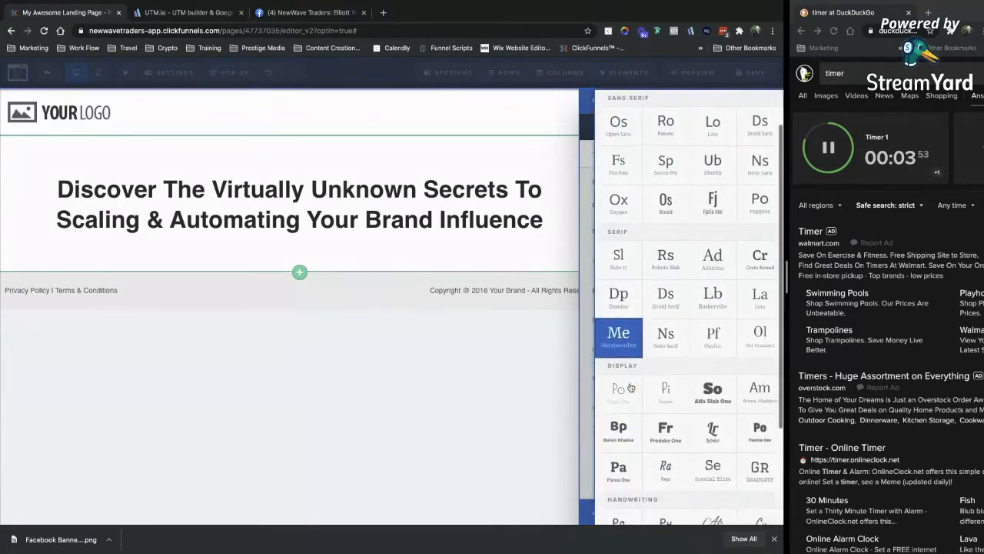
{"action": "left_click", "coordinate": [619, 469]}
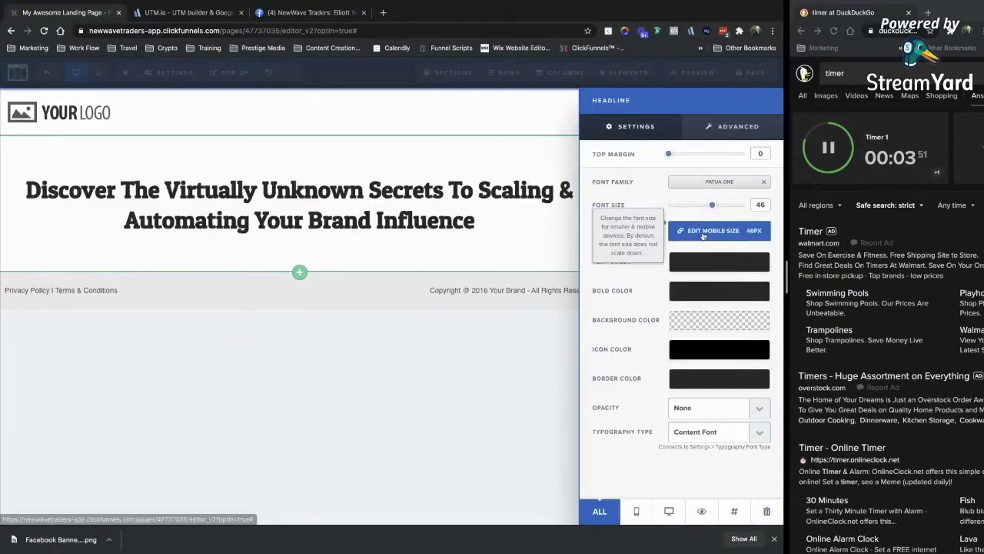
Set the headline to size 50 in the Montserrat Google font.
{"action": "left_click_drag", "start_coordinate": [712, 205], "coordinate": [718, 207]}
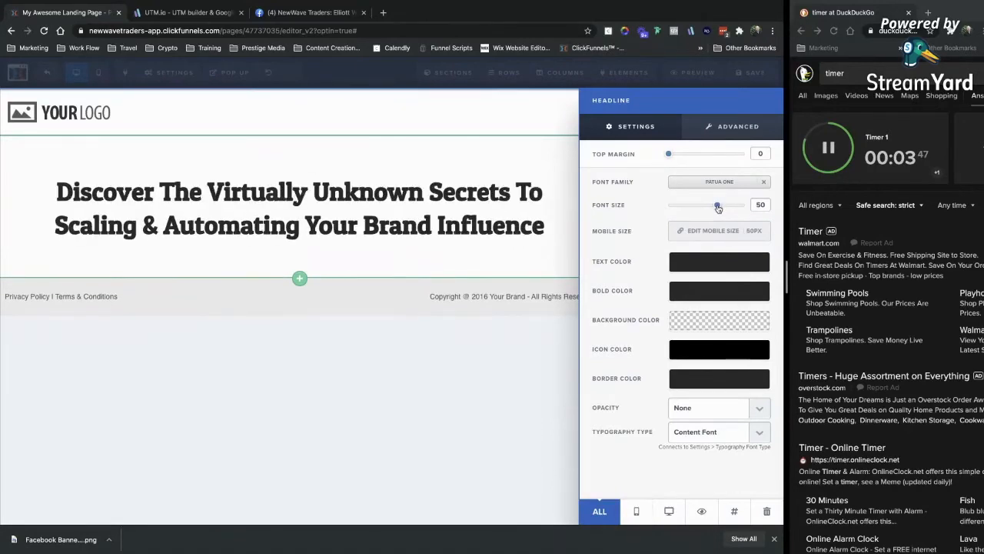
{"action": "left_click", "coordinate": [718, 181]}
{"action": "left_click", "coordinate": [661, 129]}
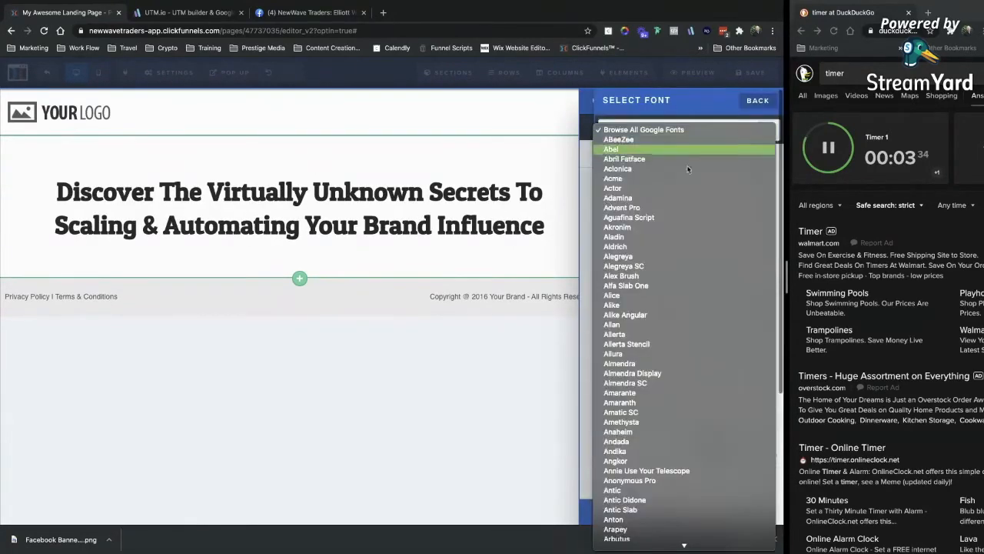
{"action": "type", "text": "montserrat"}
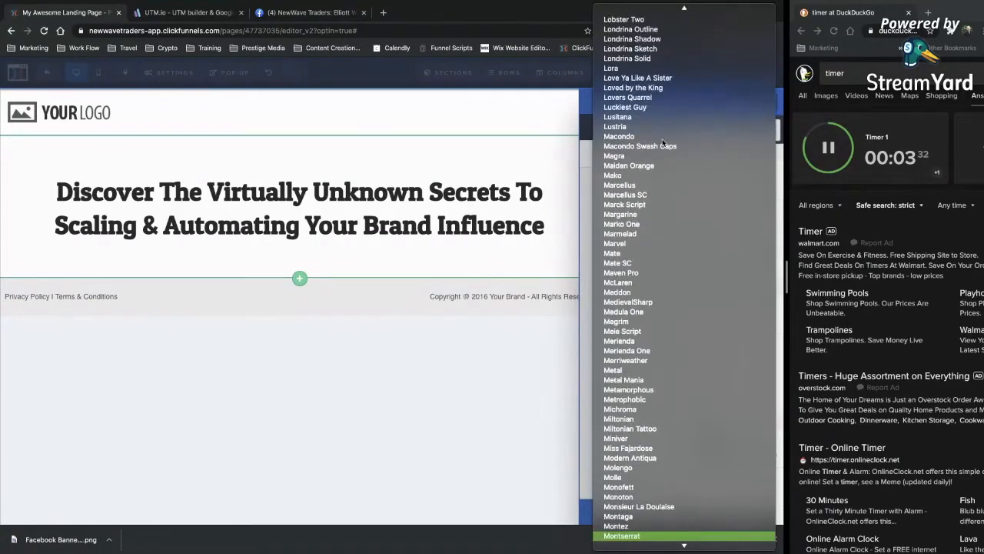
{"action": "scroll", "coordinate": [650, 477], "scroll_direction": "down", "scroll_amount": 3}
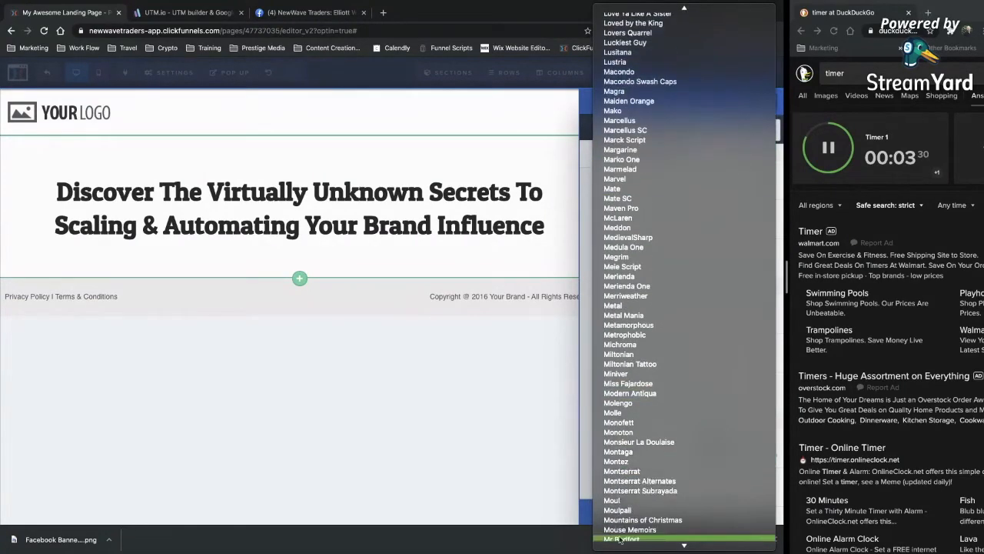
{"action": "left_click", "coordinate": [641, 471]}
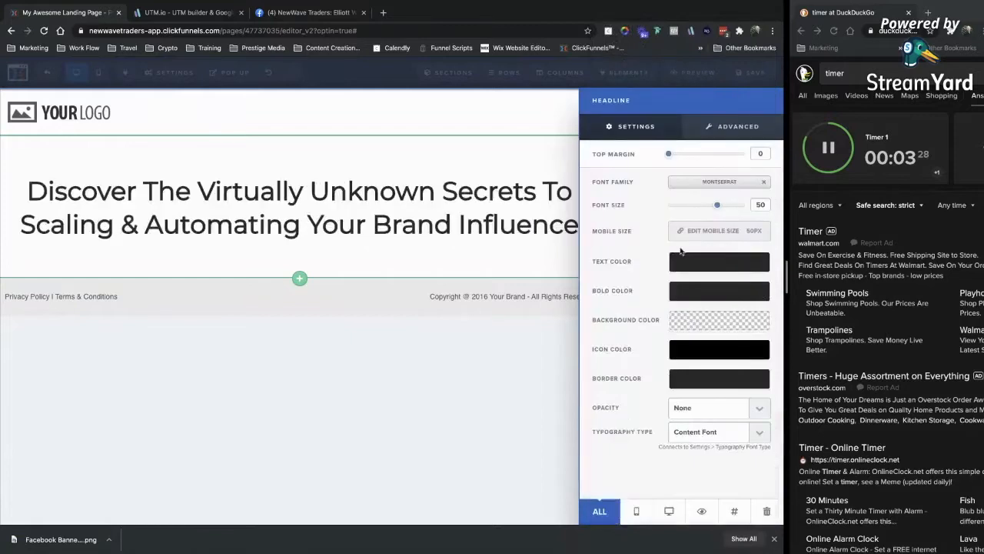
{"action": "left_click", "coordinate": [386, 240]}
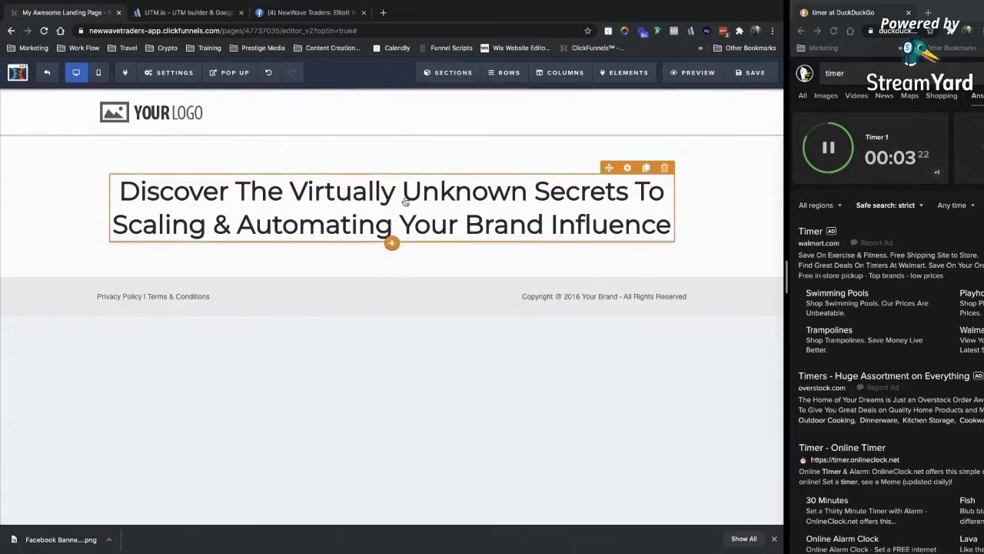
{"action": "left_click", "coordinate": [393, 241]}
Add a sub-headline reading 'Without Spending A Single Dollar On Ads!' under the headline.
{"action": "left_click", "coordinate": [652, 188]}
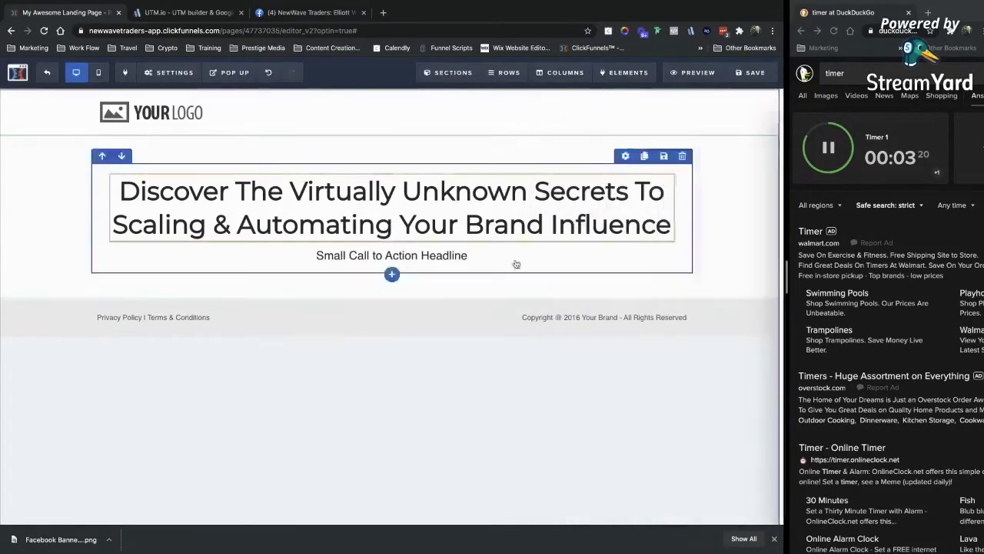
{"action": "left_click", "coordinate": [461, 256]}
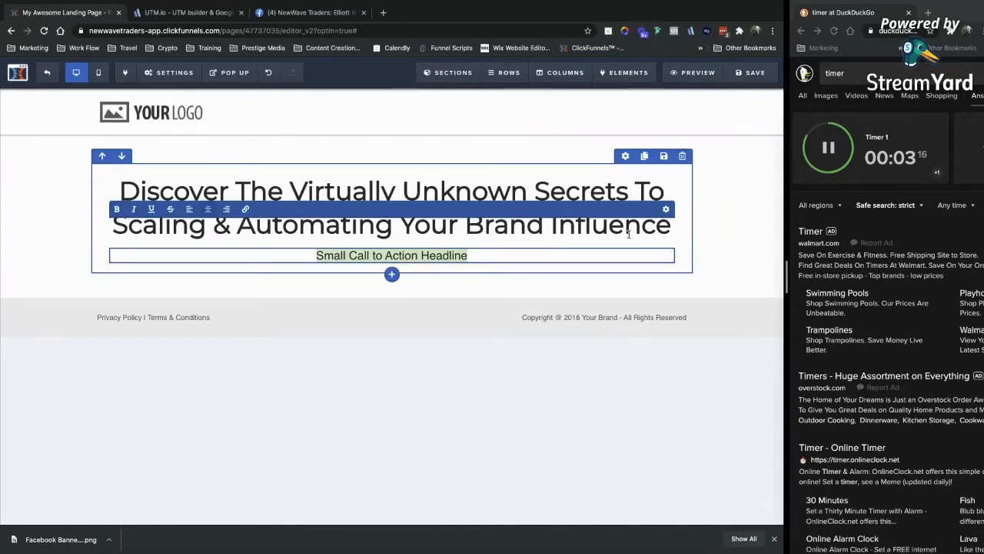
{"action": "type", "text": "Without ..."}
{"action": "key", "text": "BackSpace"}
{"action": "key", "text": "BackSpace"}
{"action": "key", "text": "BackSpace"}
{"action": "key", "text": "BackSpace"}
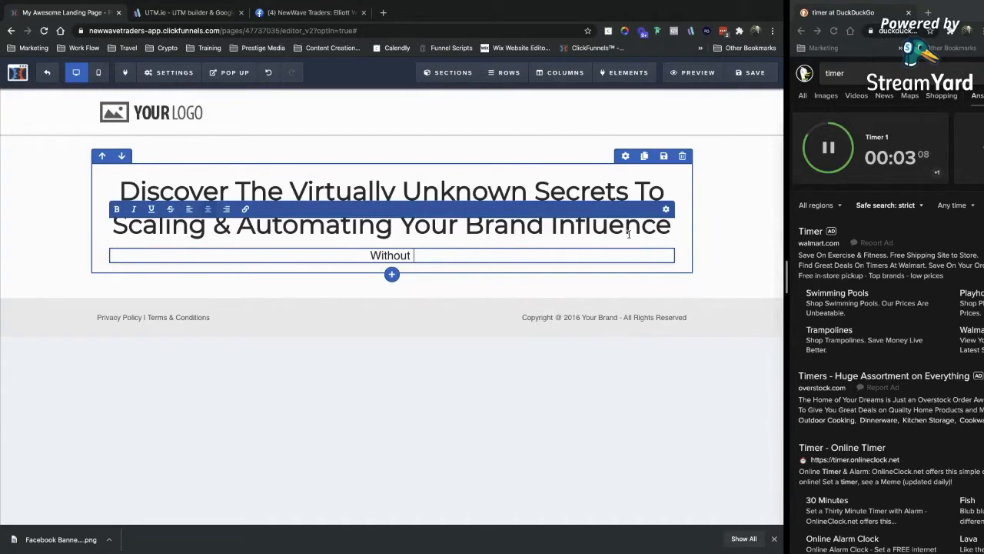
{"action": "type", "text": "Spending "}
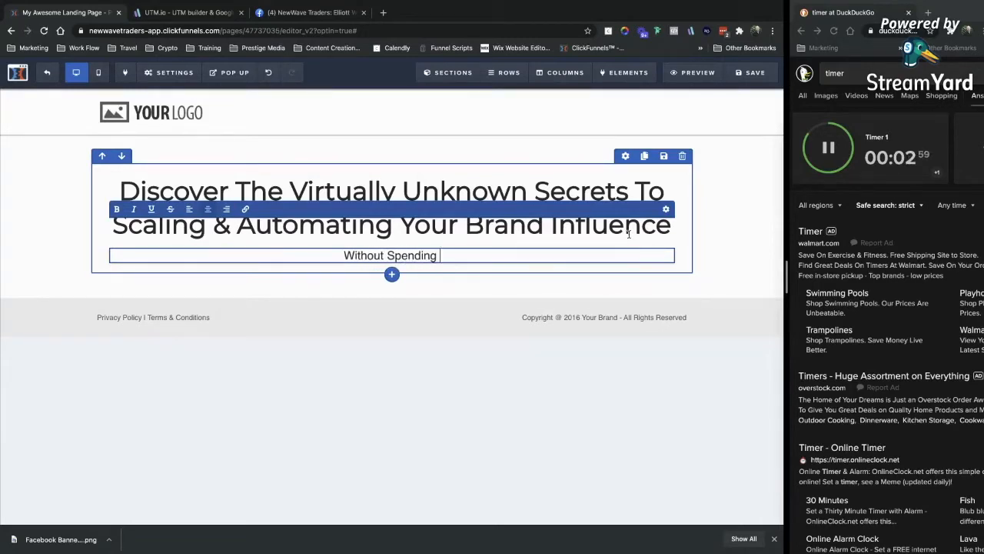
{"action": "type", "text": "A Single Doll"}
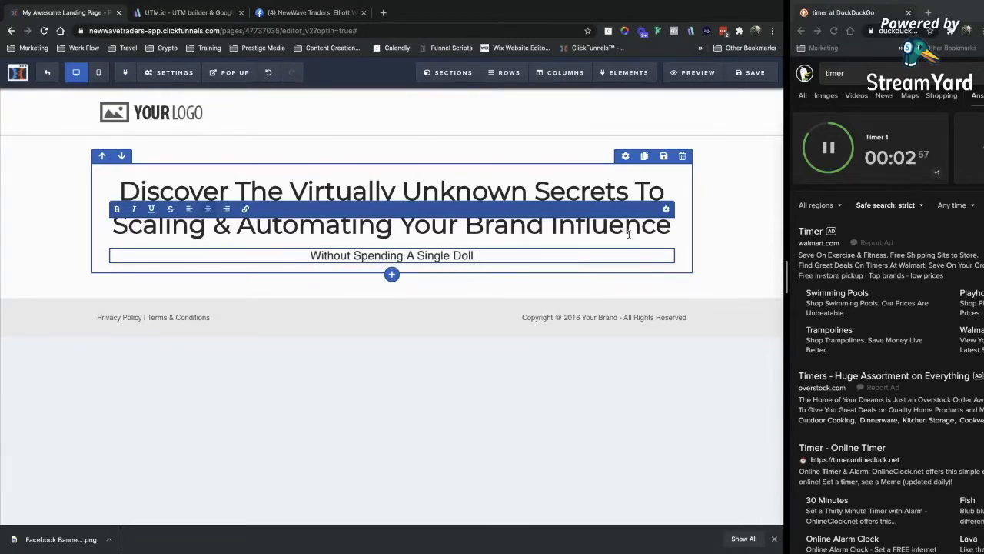
{"action": "type", "text": "ar On Ads..."}
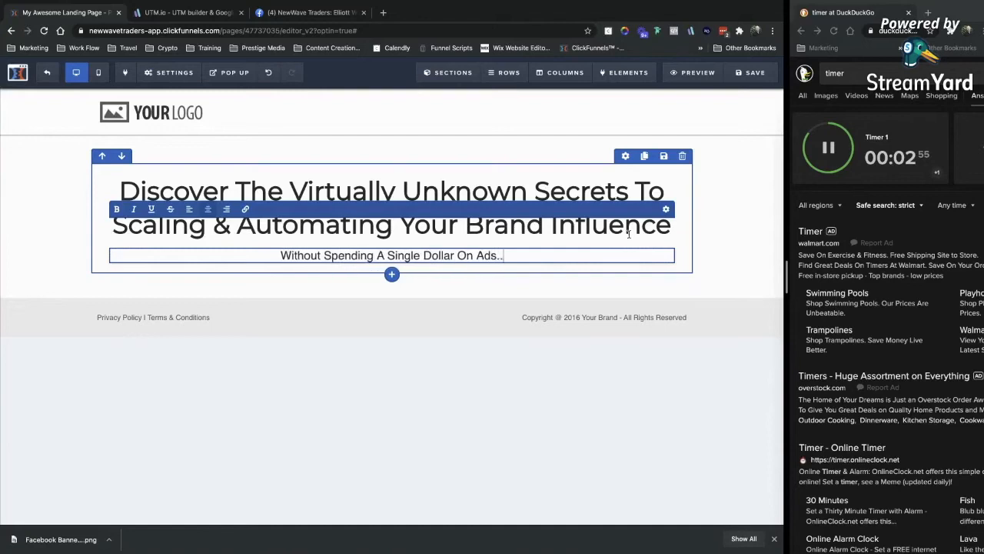
{"action": "key", "text": "BackSpace"}
{"action": "key", "text": "BackSpace"}
{"action": "key", "text": "BackSpace"}
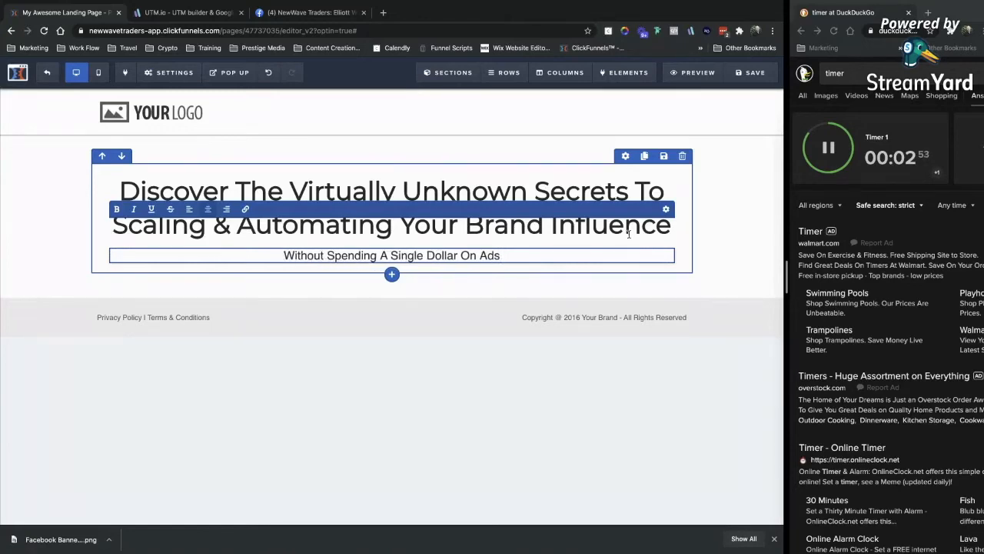
{"action": "type", "text": "!@"}
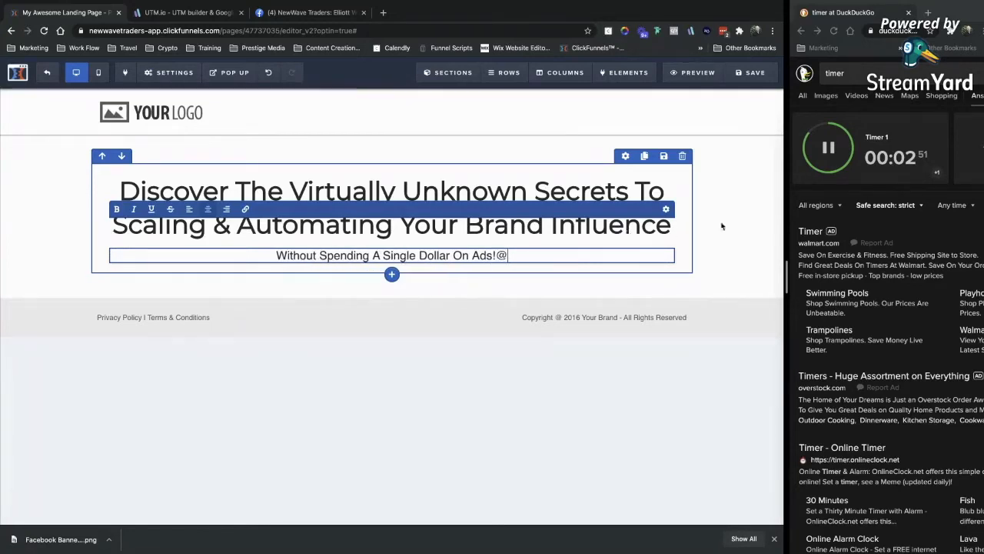
{"action": "key", "text": "BackSpace"}
{"action": "left_click", "coordinate": [774, 255]}
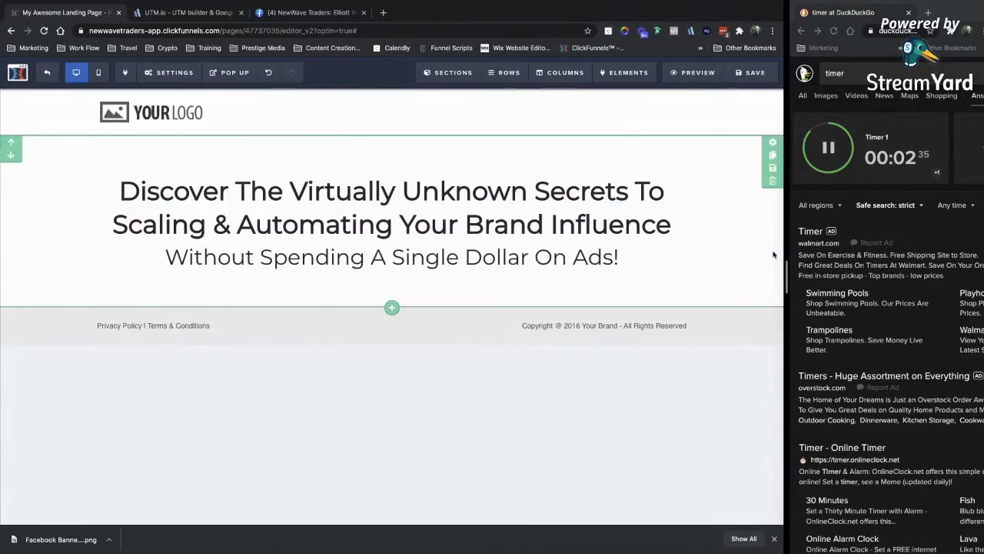
Set the headline row's top padding to 0.
{"action": "left_click", "coordinate": [656, 165]}
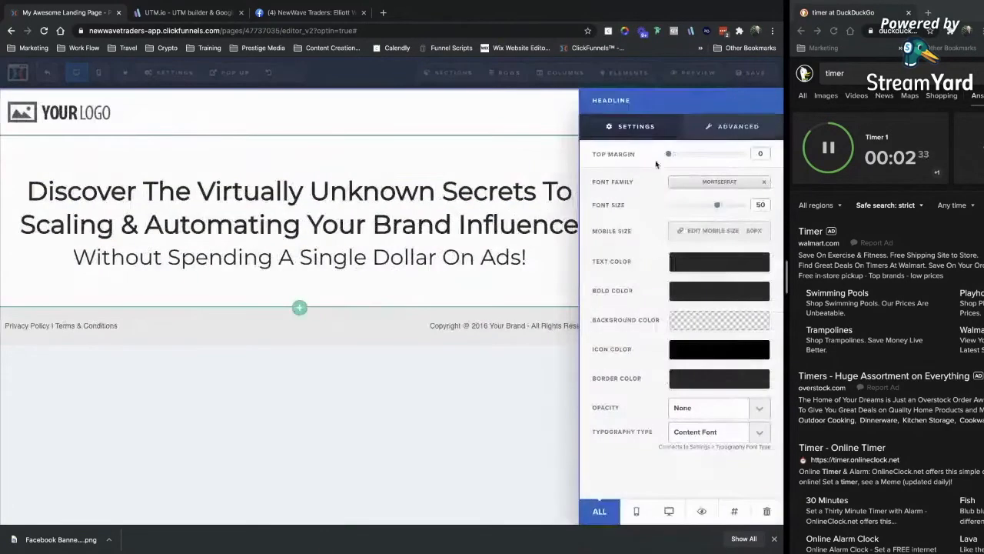
{"action": "left_click", "coordinate": [542, 182]}
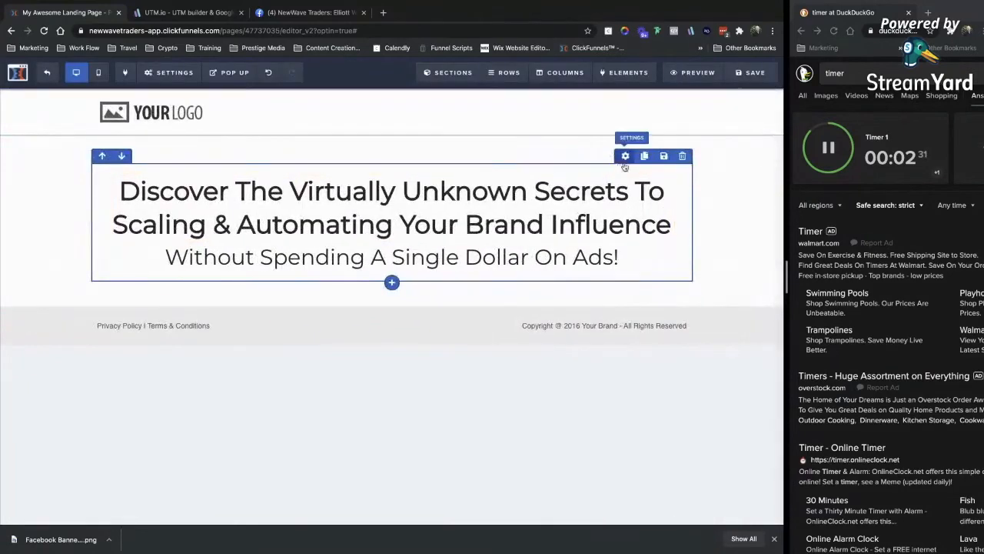
{"action": "left_click", "coordinate": [624, 160]}
{"action": "left_click_drag", "start_coordinate": [683, 390], "coordinate": [613, 391]}
{"action": "left_click", "coordinate": [467, 115]}
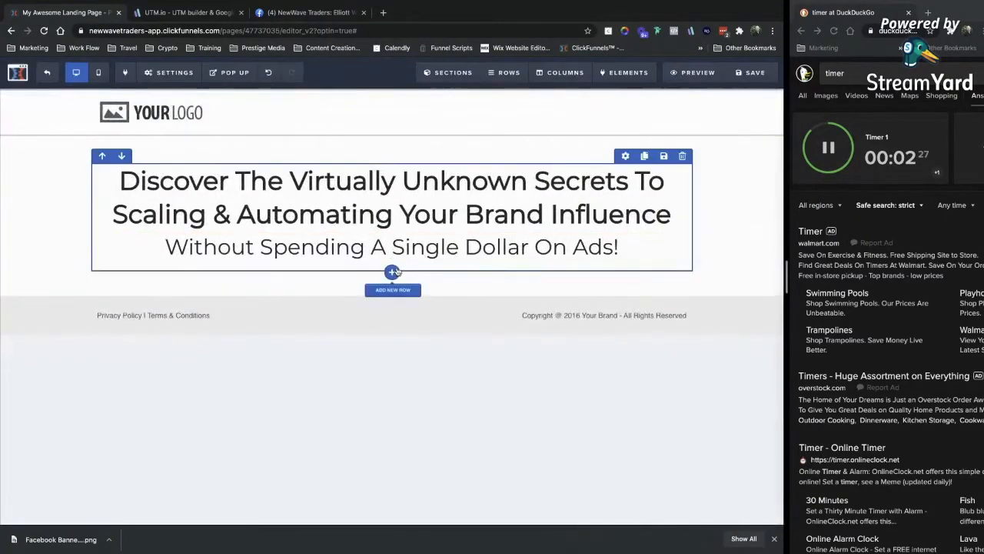
Add a single-column row below the headline, then delete it again.
{"action": "left_click", "coordinate": [392, 286]}
{"action": "left_click", "coordinate": [638, 123]}
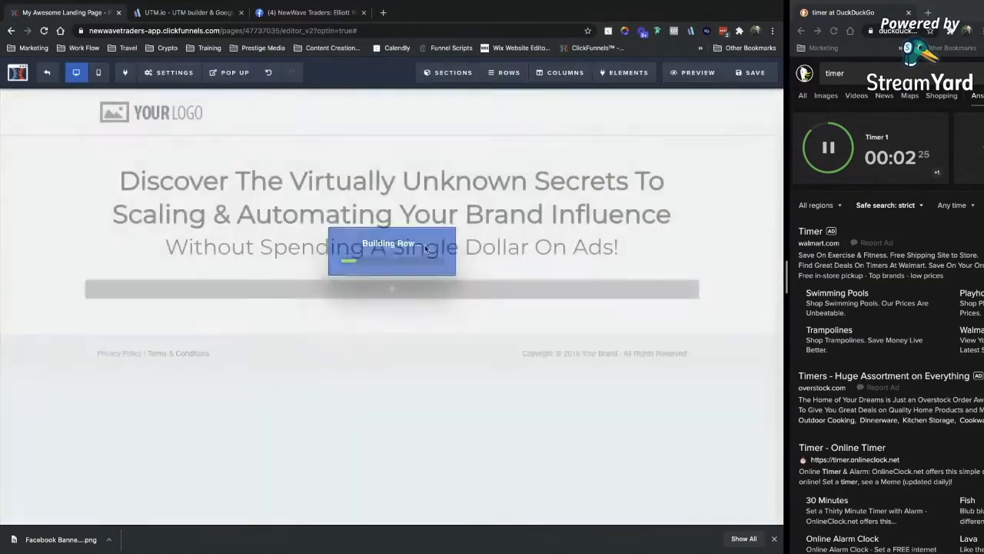
{"action": "left_click", "coordinate": [494, 306]}
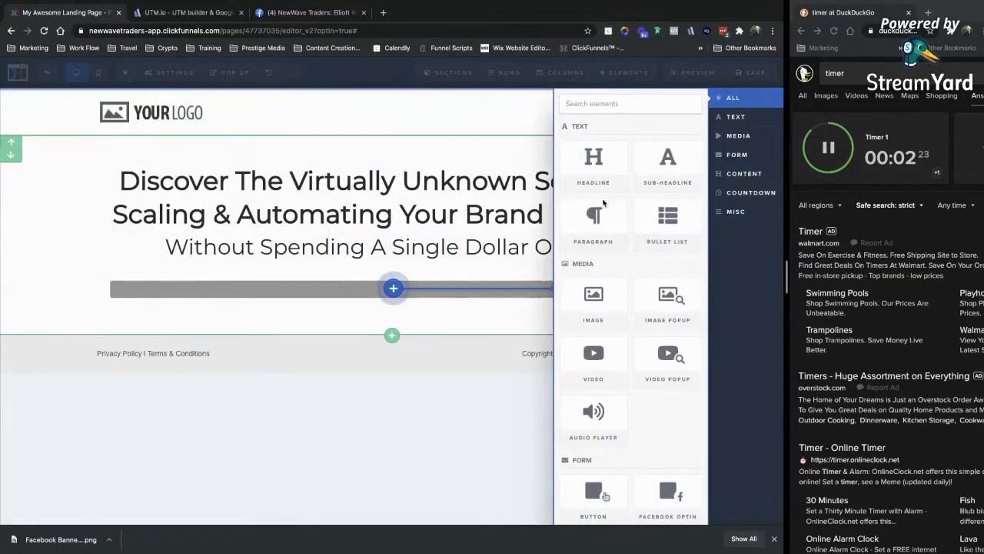
{"action": "left_click", "coordinate": [615, 319]}
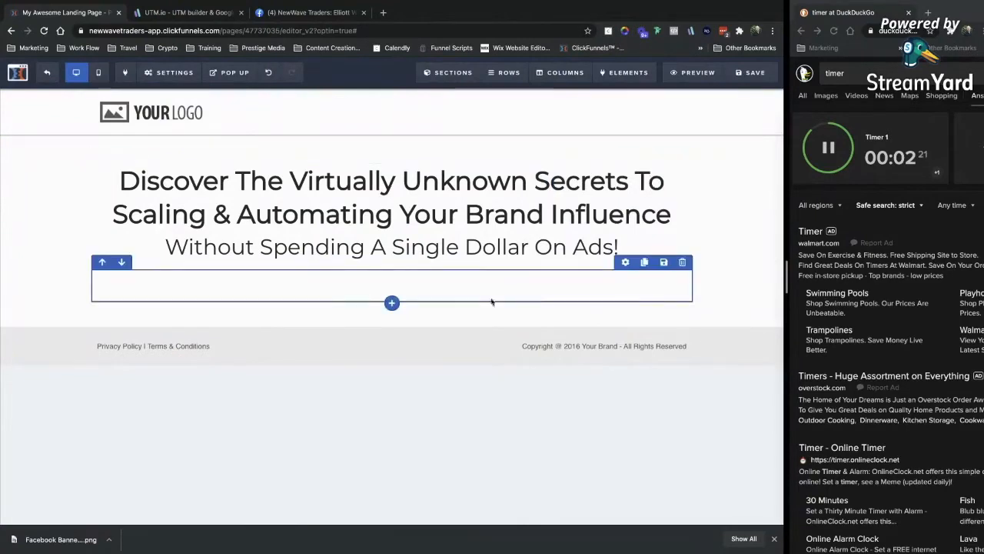
{"action": "left_click", "coordinate": [681, 262]}
{"action": "key", "text": "Return"}
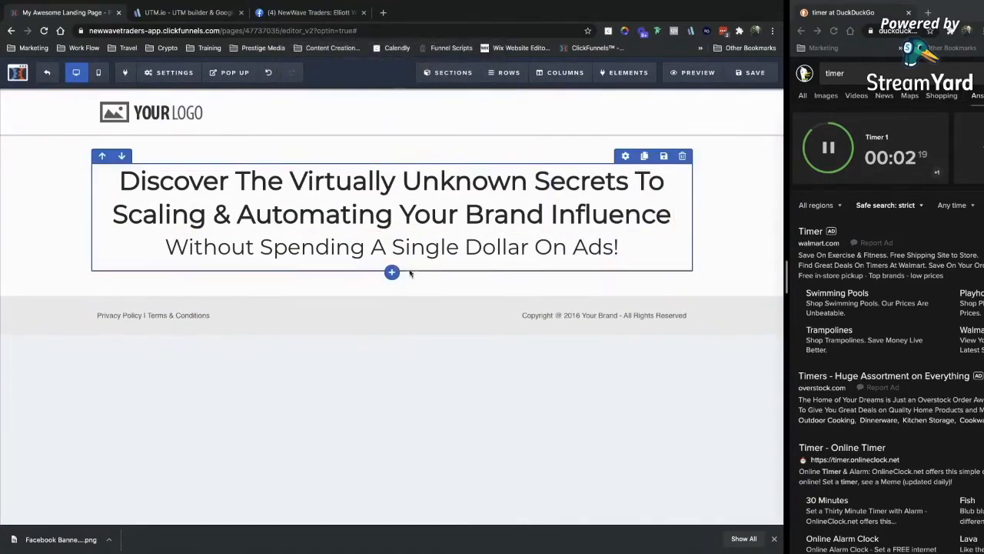
Add a two-column row and upload a photo of a man at his desk into the left column.
{"action": "left_click", "coordinate": [391, 271]}
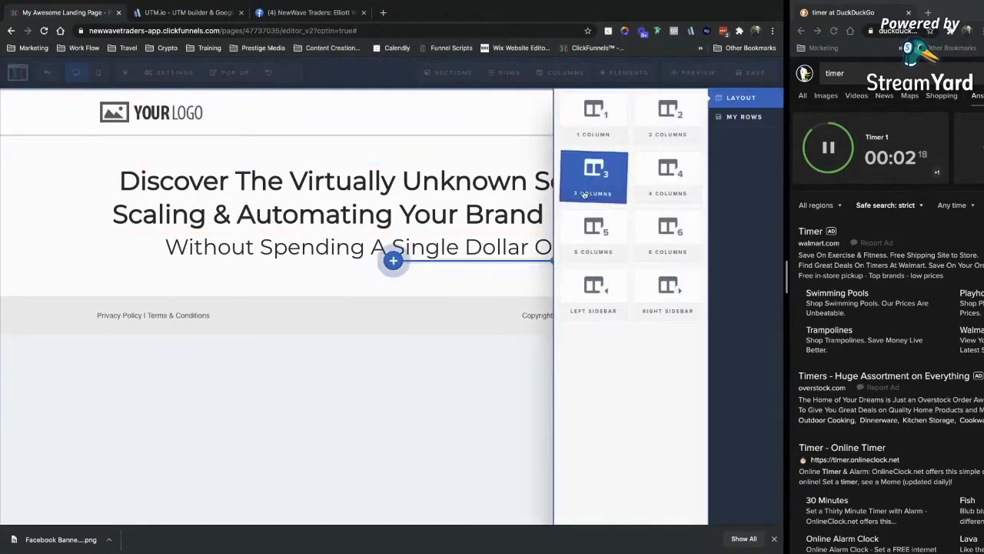
{"action": "left_click", "coordinate": [670, 120]}
{"action": "left_click", "coordinate": [245, 288]}
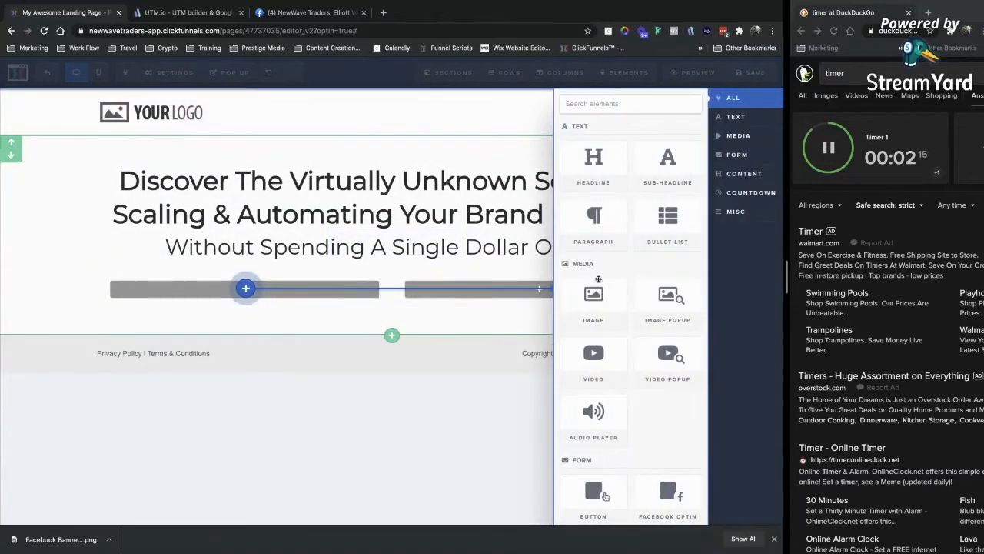
{"action": "left_click", "coordinate": [606, 328]}
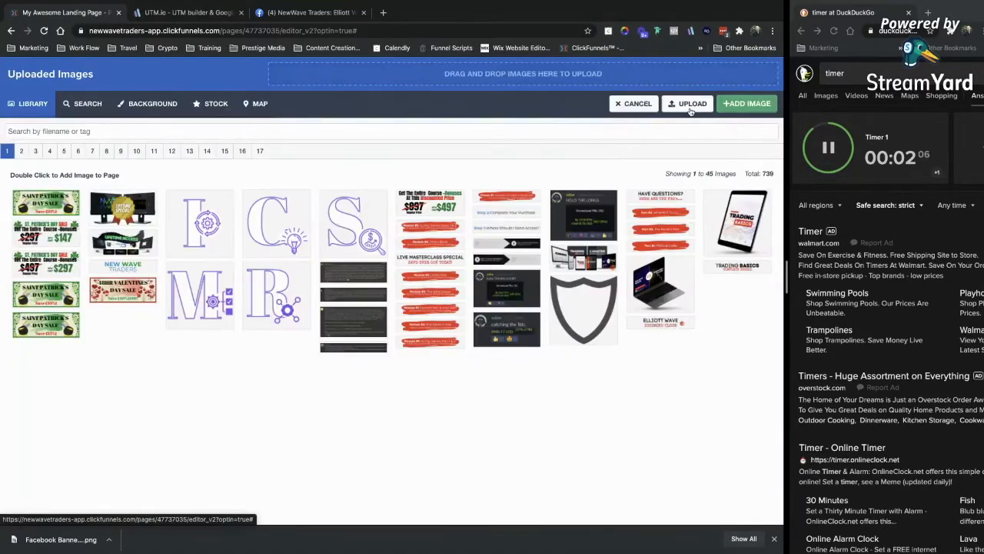
{"action": "left_click", "coordinate": [689, 106]}
{"action": "scroll", "coordinate": [379, 111], "scroll_direction": "down", "scroll_amount": 5}
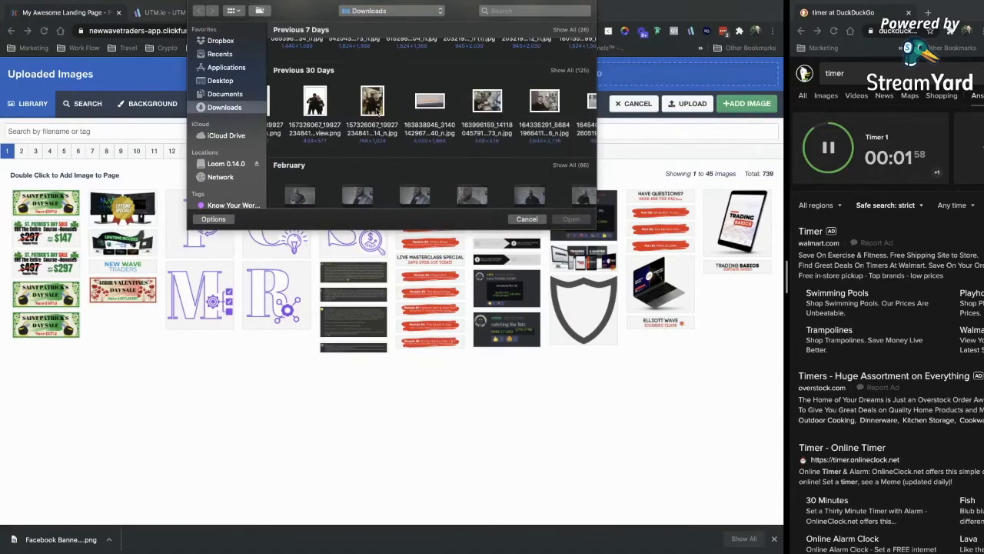
{"action": "double_click", "coordinate": [488, 104]}
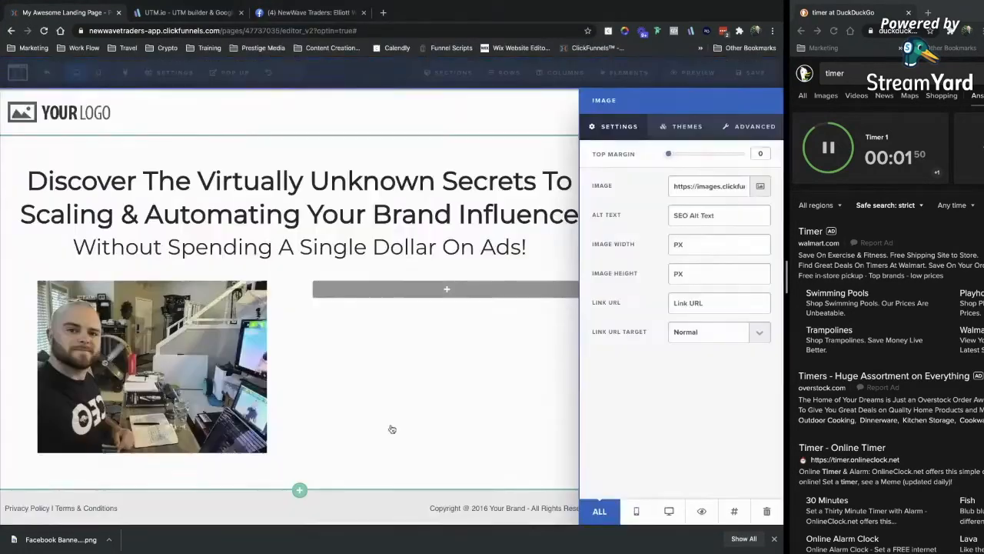
{"action": "left_click", "coordinate": [345, 352]}
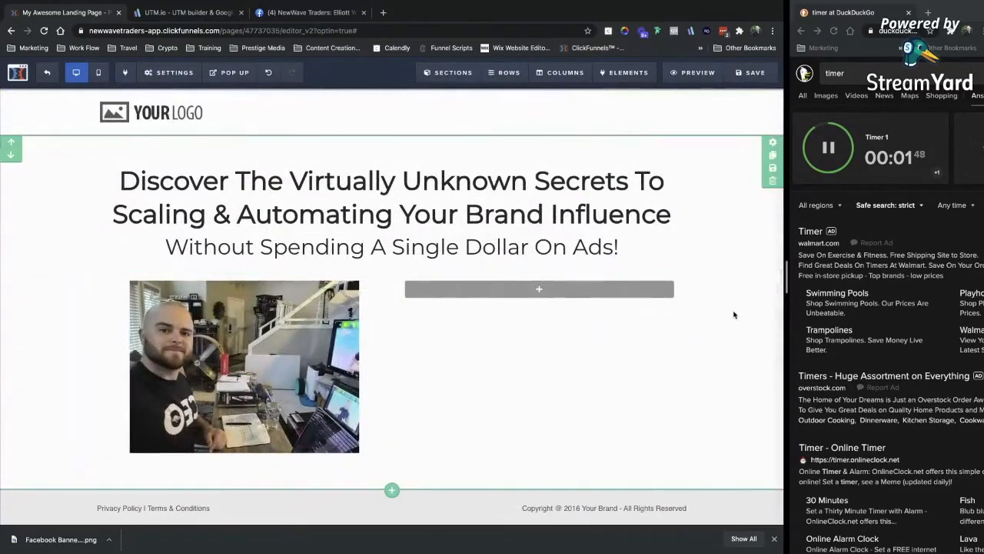
{"action": "left_click", "coordinate": [296, 335]}
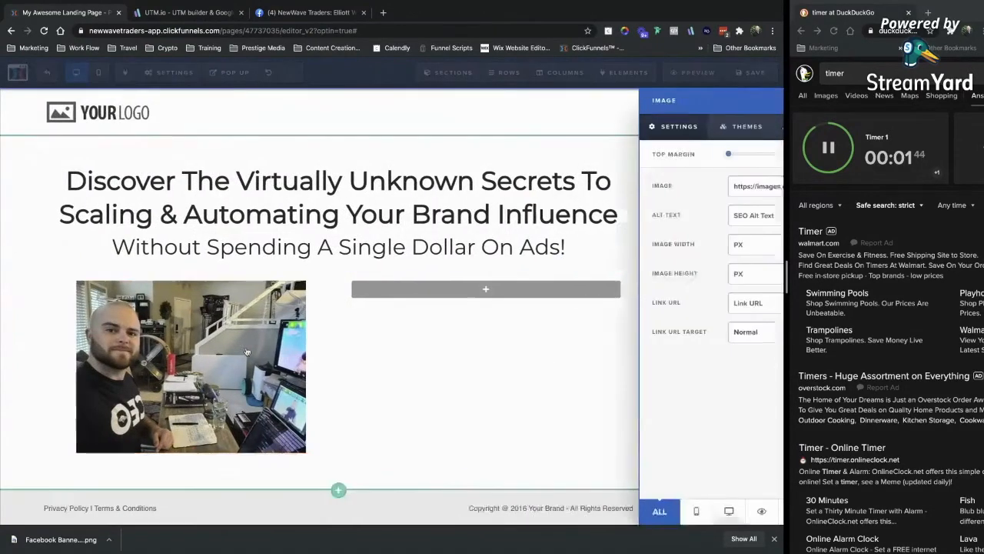
{"action": "left_click", "coordinate": [457, 325]}
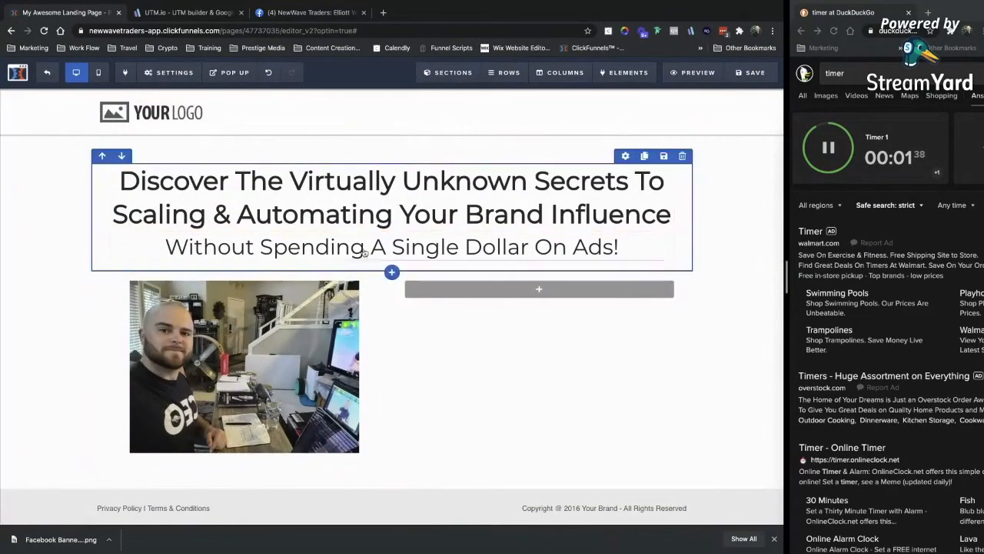
Put the heading 'In This Training You'll Discover...' in the right column and begin the bullet text.
{"action": "left_click", "coordinate": [522, 290]}
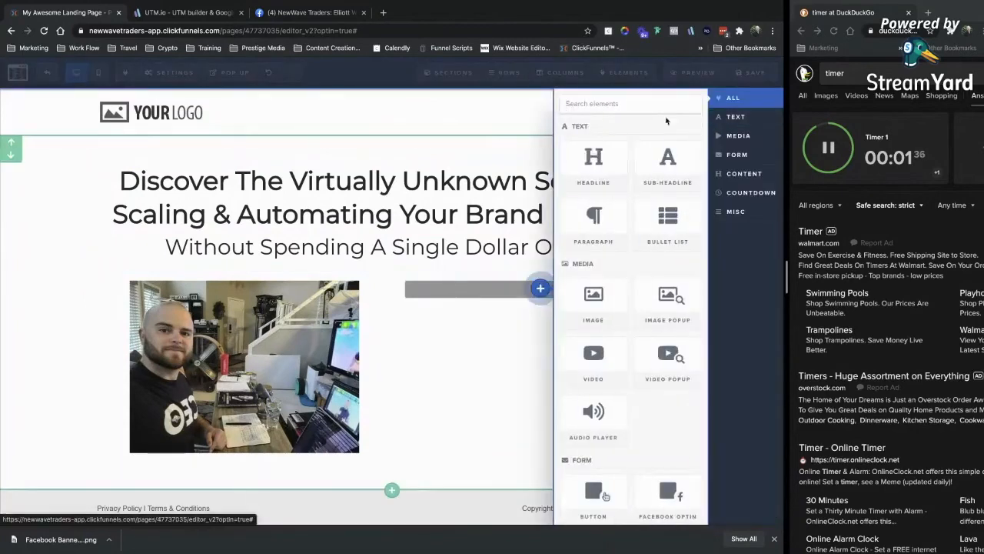
{"action": "left_click", "coordinate": [590, 165]}
{"action": "left_click", "coordinate": [499, 299]}
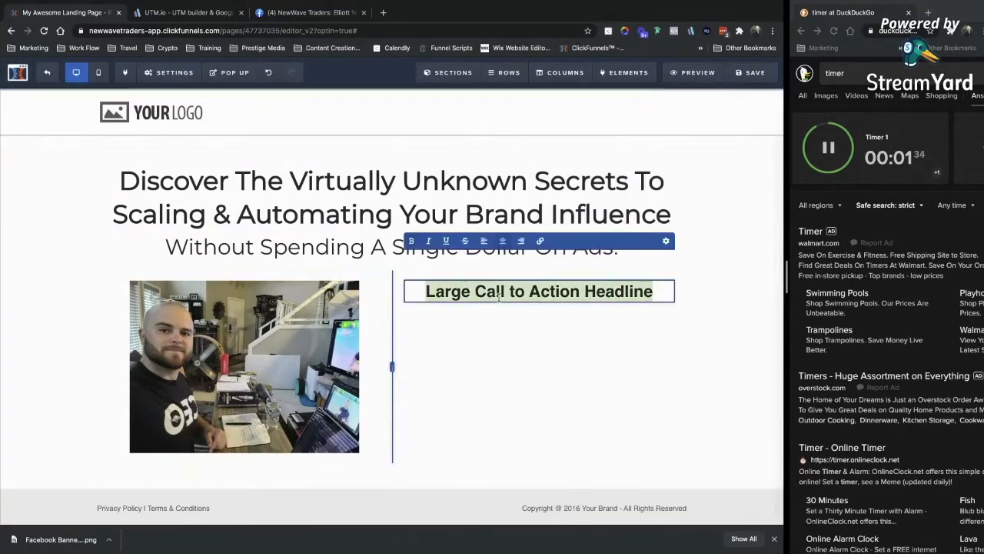
{"action": "key", "text": "BackSpace"}
{"action": "type", "text": "In This Training You'll Discover"}
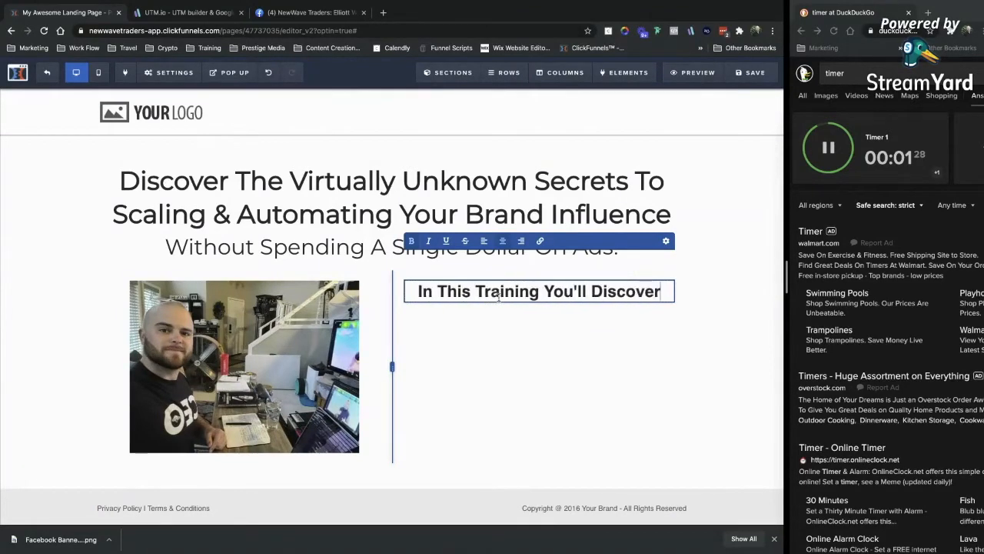
{"action": "type", "text": "..."}
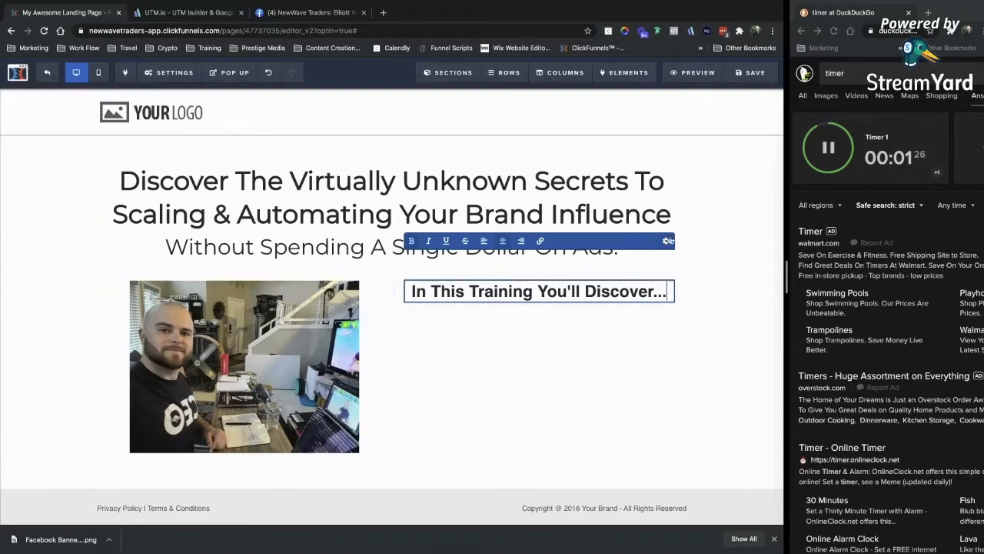
{"action": "left_click", "coordinate": [665, 240]}
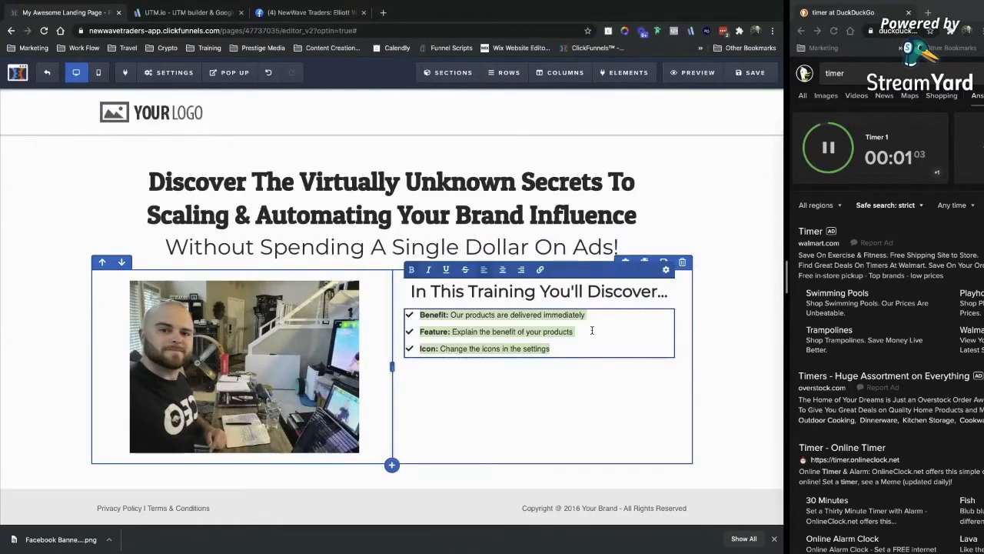
{"action": "type", "text": "How to X Without Y"}
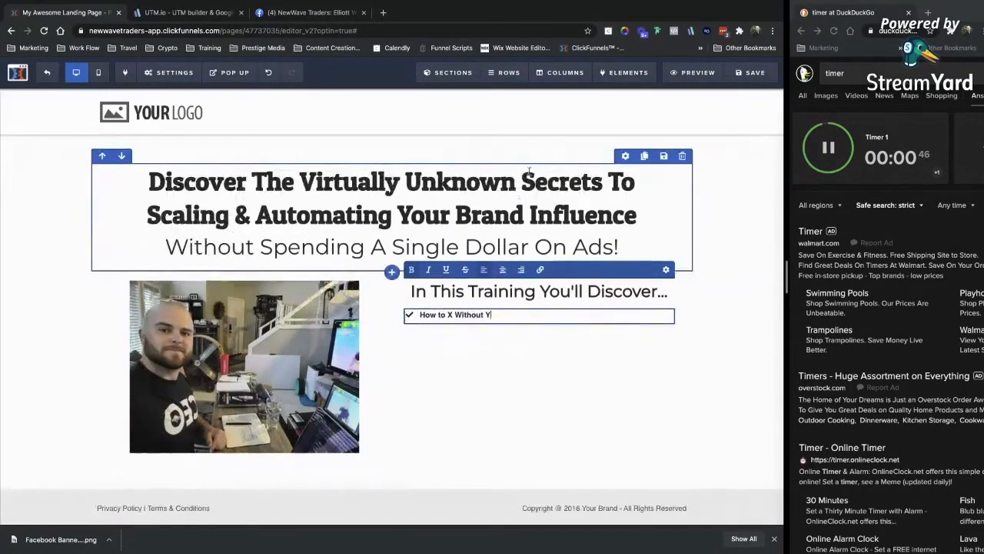
Change the bullet icon to a gold (#e3c257) key.
{"action": "left_click", "coordinate": [666, 269]}
{"action": "left_click", "coordinate": [746, 126]}
{"action": "left_click", "coordinate": [702, 190]}
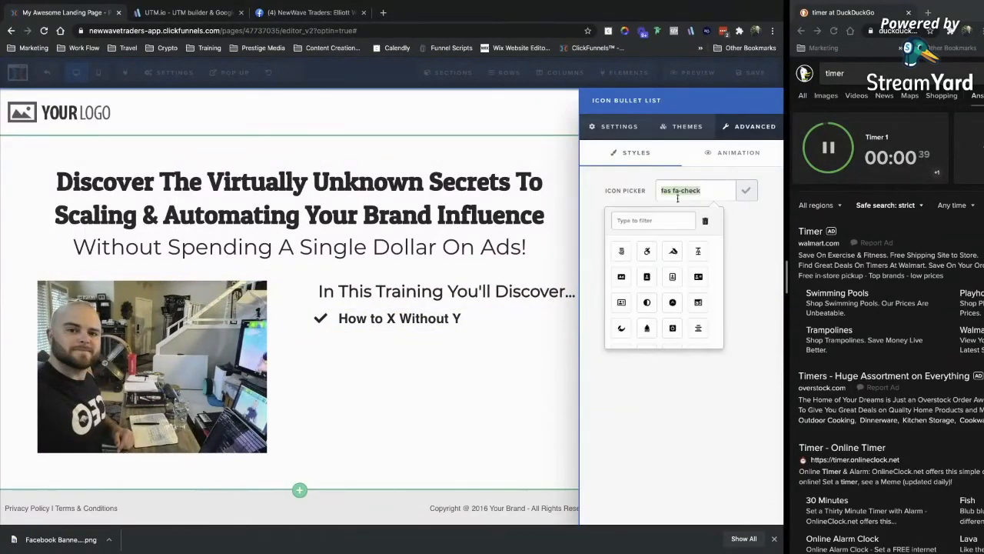
{"action": "left_click", "coordinate": [652, 219]}
{"action": "type", "text": "key"}
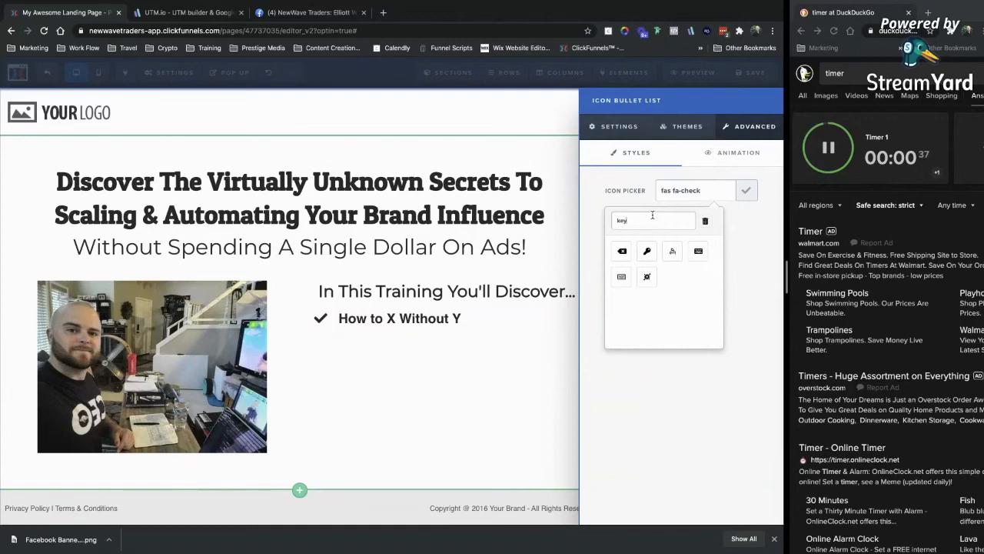
{"action": "left_click", "coordinate": [647, 250]}
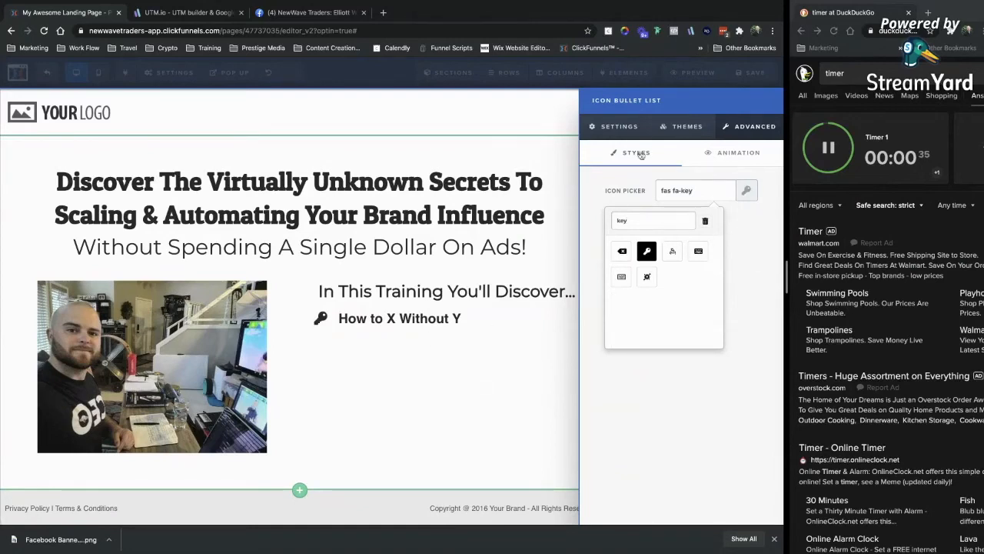
{"action": "left_click", "coordinate": [619, 126]}
{"action": "left_click", "coordinate": [681, 394]}
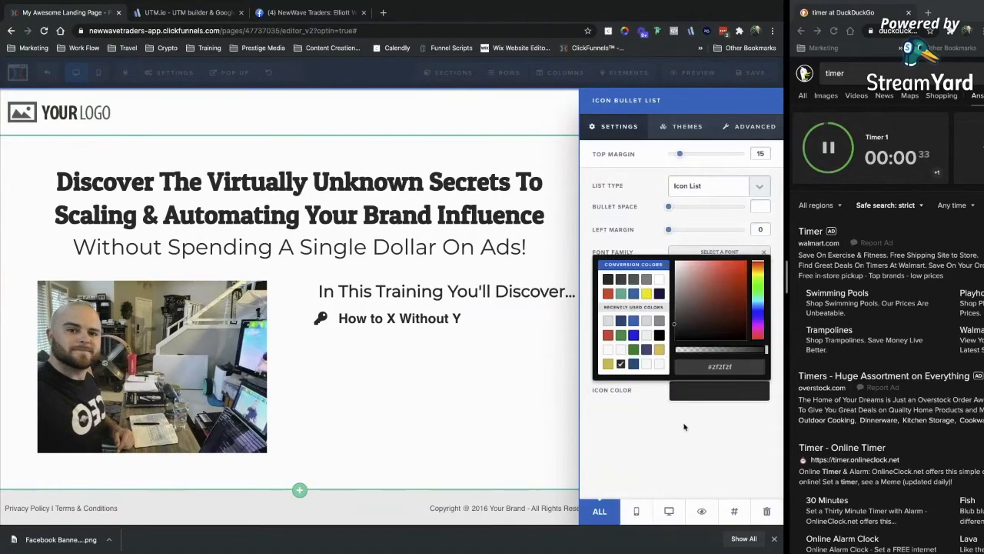
{"action": "left_click", "coordinate": [660, 352]}
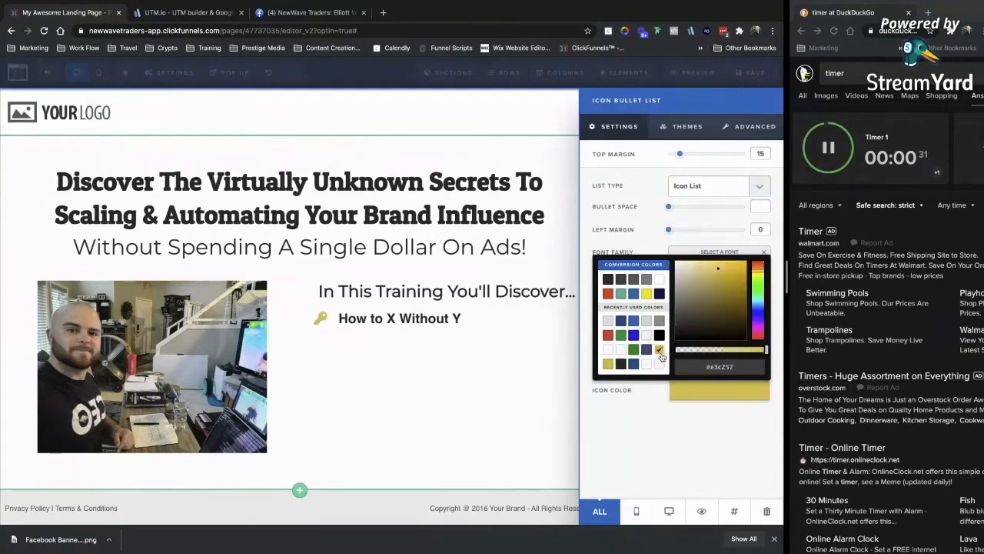
{"action": "left_click", "coordinate": [408, 300]}
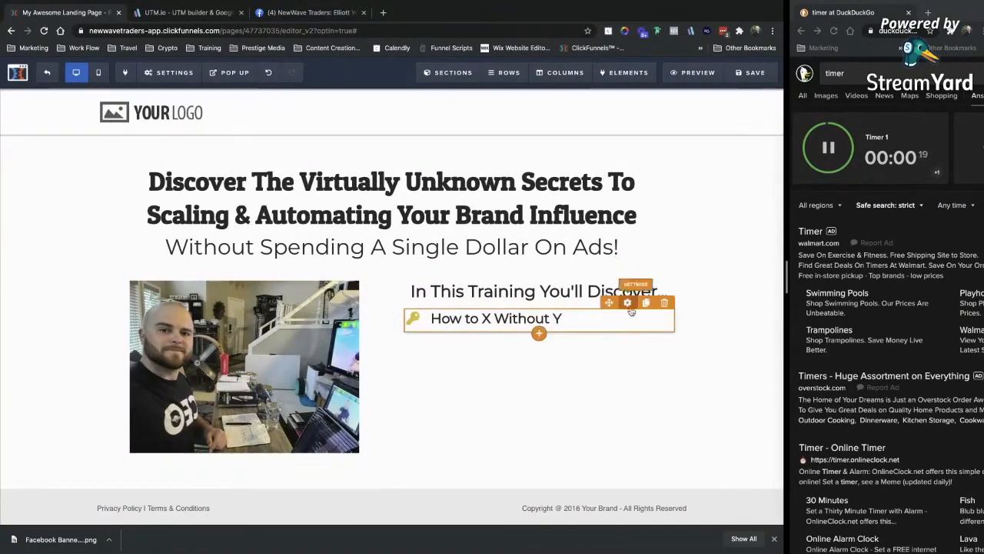
Duplicate the How to X Without Y bullet three times and edit the second bullet.
{"action": "left_click", "coordinate": [645, 304]}
{"action": "left_click", "coordinate": [646, 304]}
{"action": "left_click", "coordinate": [646, 304]}
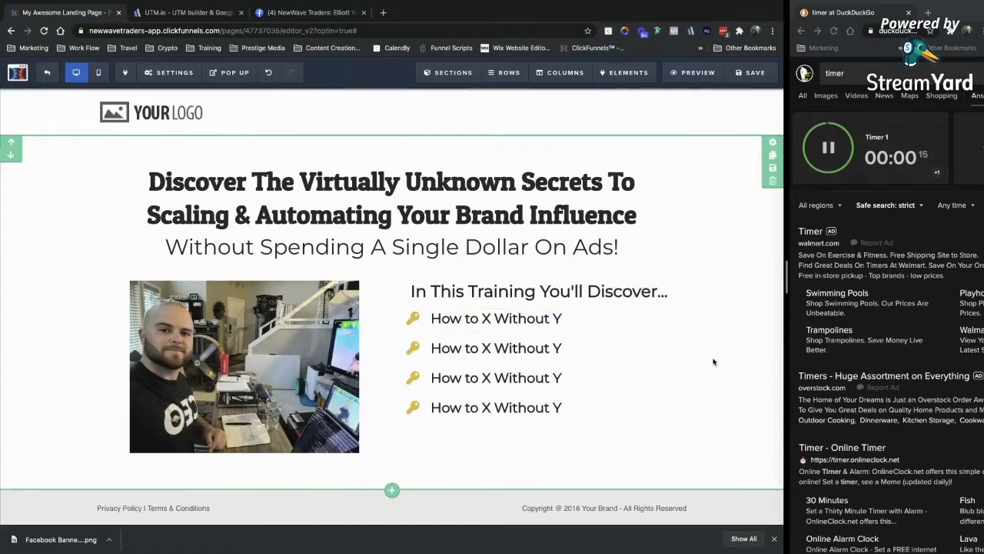
{"action": "left_click", "coordinate": [591, 344]}
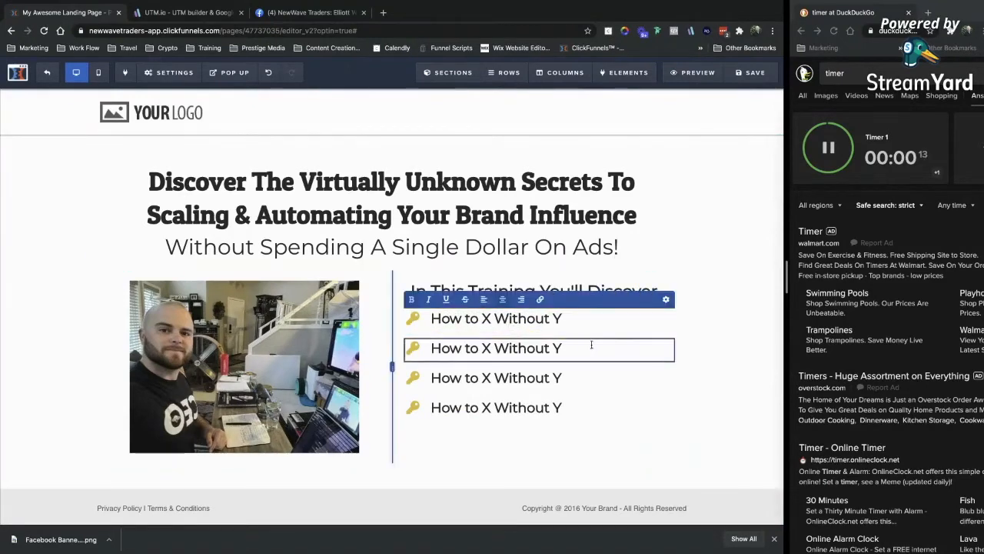
Retitle the second and third key bullets with 'The Most' and '5 Way'.
{"action": "left_click_drag", "start_coordinate": [591, 344], "coordinate": [436, 348]}
{"action": "type", "text": "The Most Effective Way To ..."}
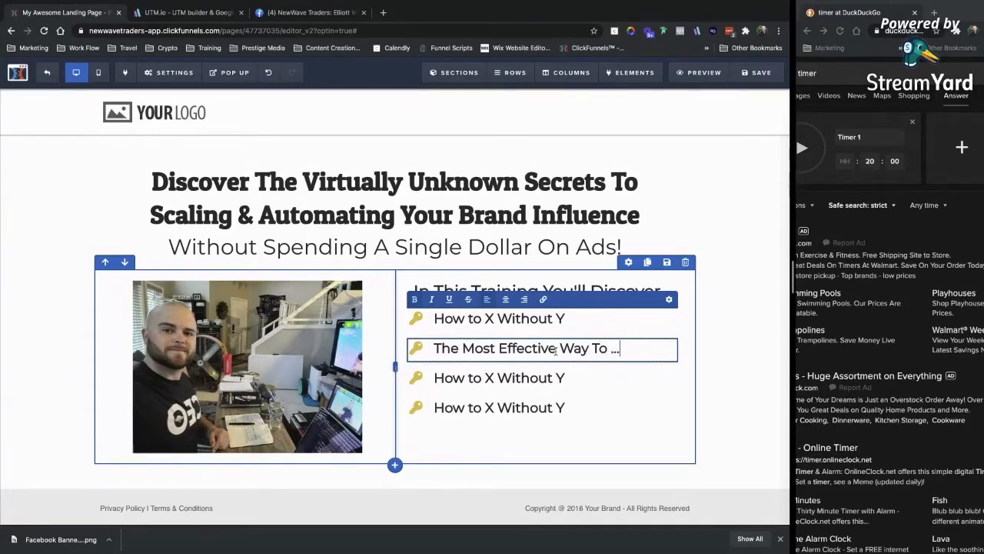
{"action": "key", "text": "Tab"}
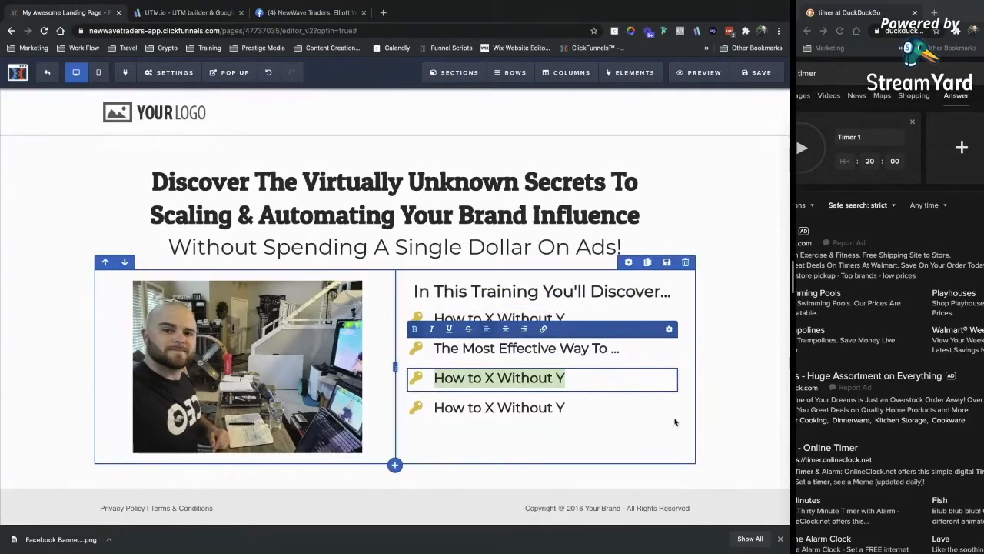
{"action": "type", "text": "5 Ways You Are Doing .... Wrong"}
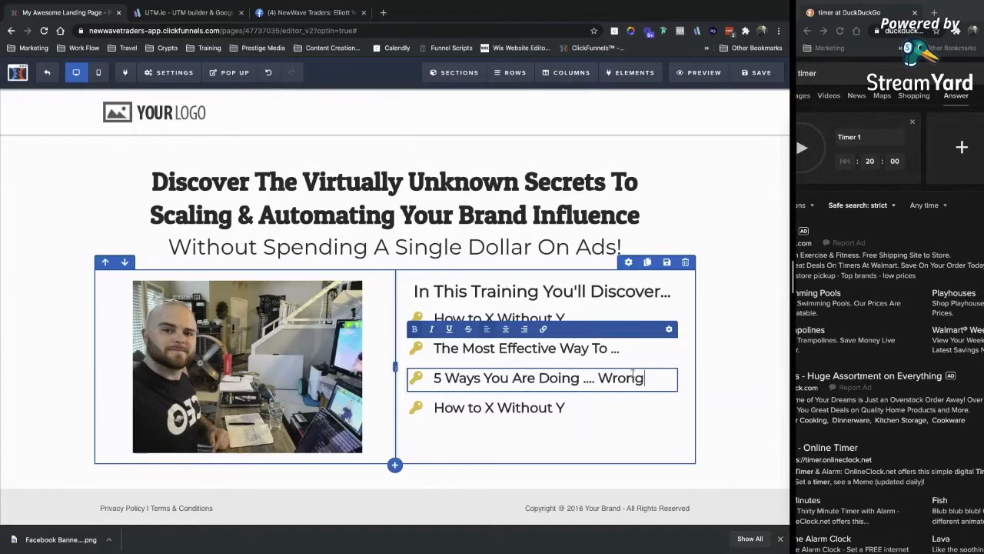
Replace the fourth bullet's wording after 'How' with 'The .... Method Saves Entrepreneurs .... Time.'.
{"action": "left_click_drag", "start_coordinate": [565, 408], "coordinate": [471, 407]}
{"action": "key", "text": "BackSpace"}
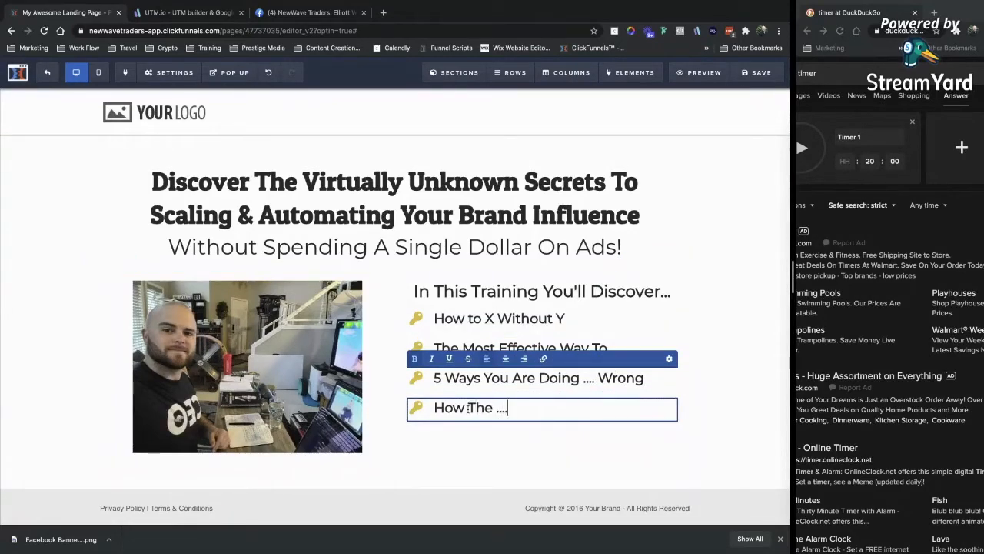
{"action": "type", "text": "The .... Method"}
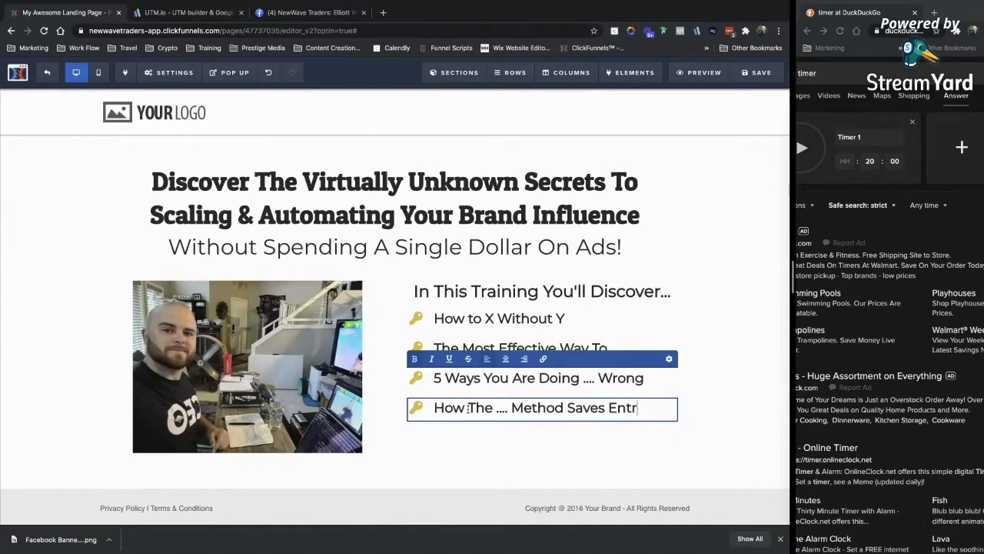
{"action": "type", "text": "Saves Entrepreneurs .... time"}
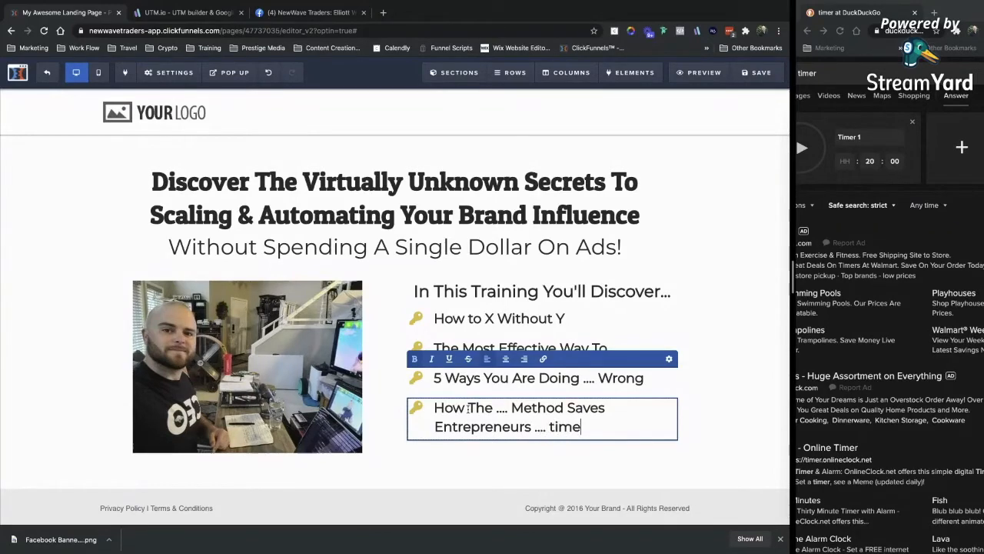
{"action": "type", "text": "."}
{"action": "left_click", "coordinate": [616, 286]}
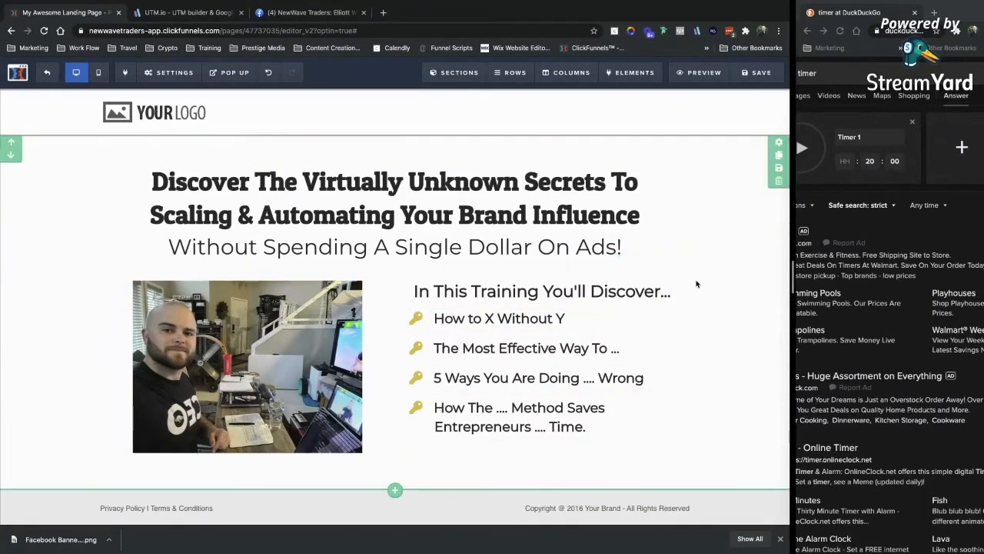
Add a single-column row below the bullets containing a Button element.
{"action": "left_click", "coordinate": [394, 462]}
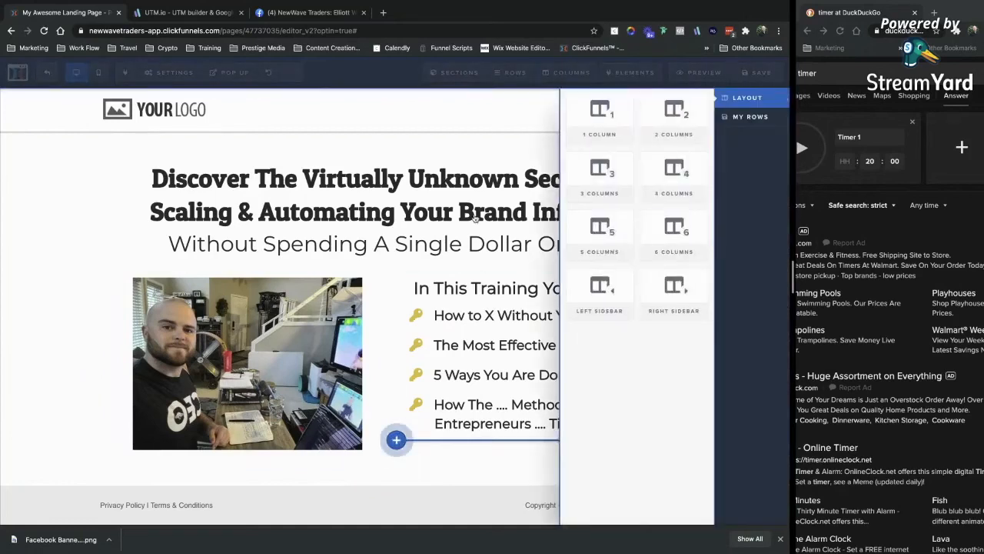
{"action": "left_click", "coordinate": [612, 121]}
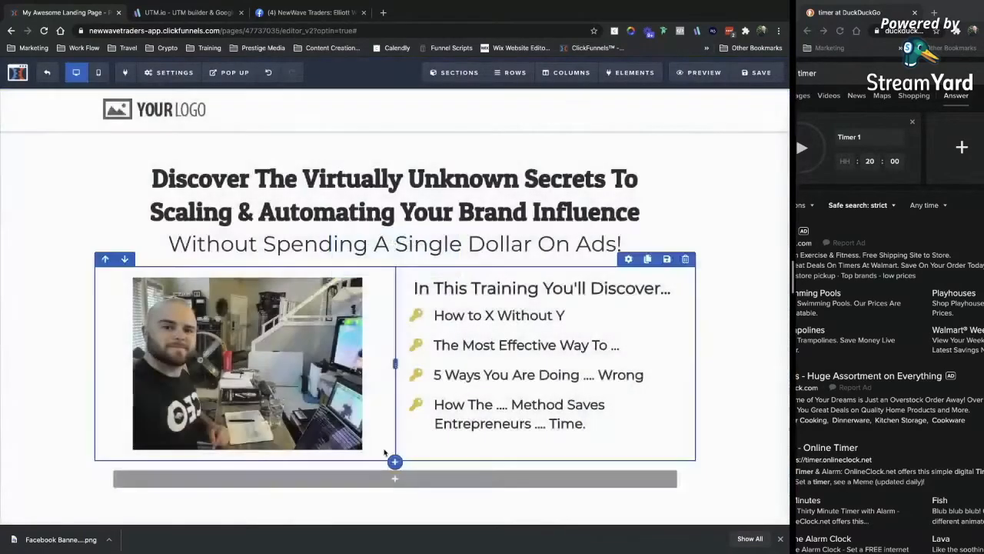
{"action": "left_click", "coordinate": [387, 447]}
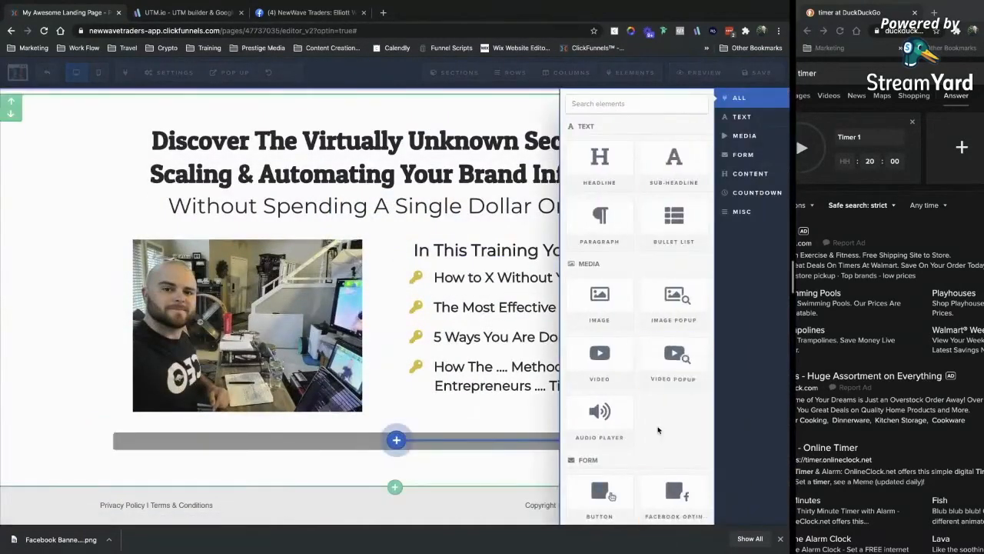
{"action": "scroll", "coordinate": [615, 382], "scroll_direction": "down", "scroll_amount": 3}
{"action": "left_click", "coordinate": [615, 383]}
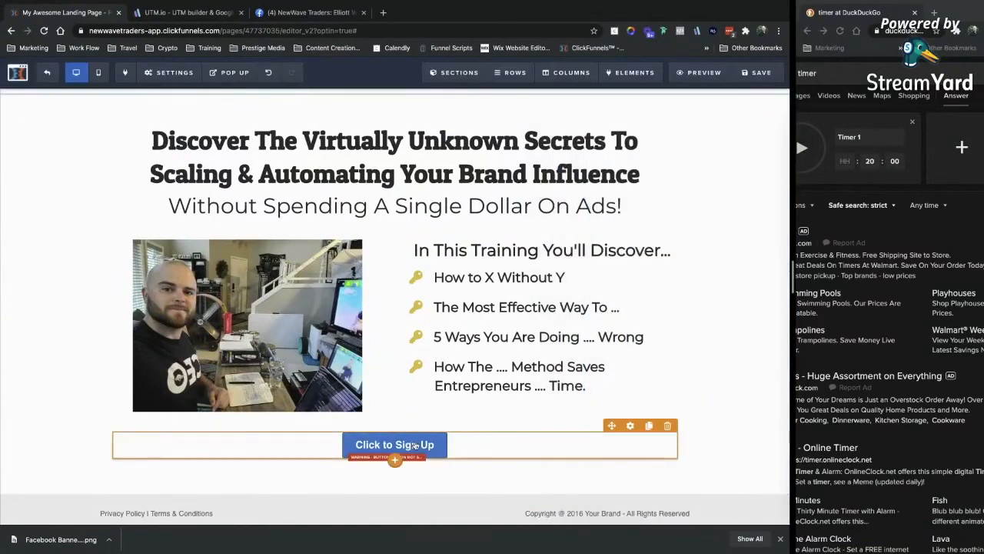
Label the button 'Get FREE Access To The Training' in larger Patua One with dark grey text.
{"action": "triple_click", "coordinate": [712, 213]}
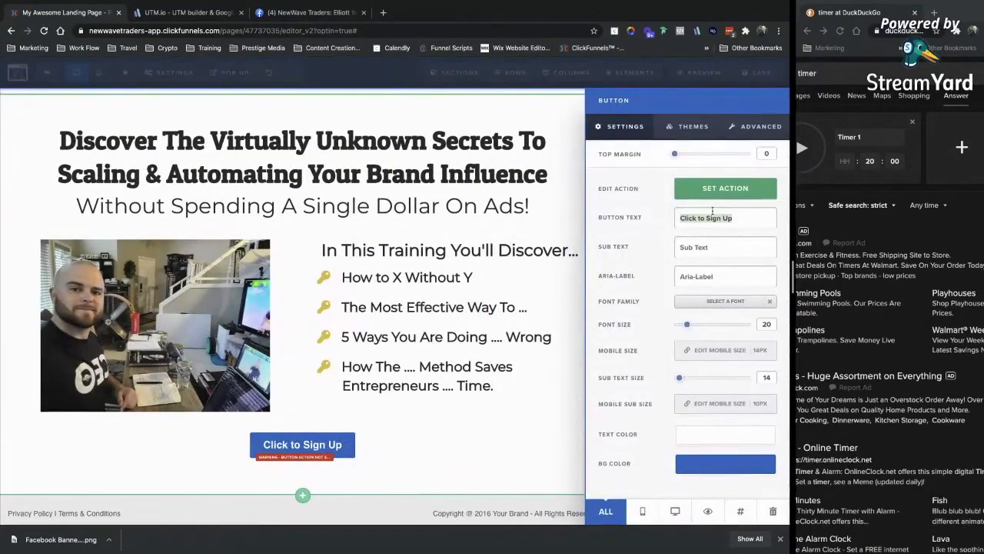
{"action": "type", "text": "Get FREE Access To The Training"}
{"action": "left_click", "coordinate": [721, 301]}
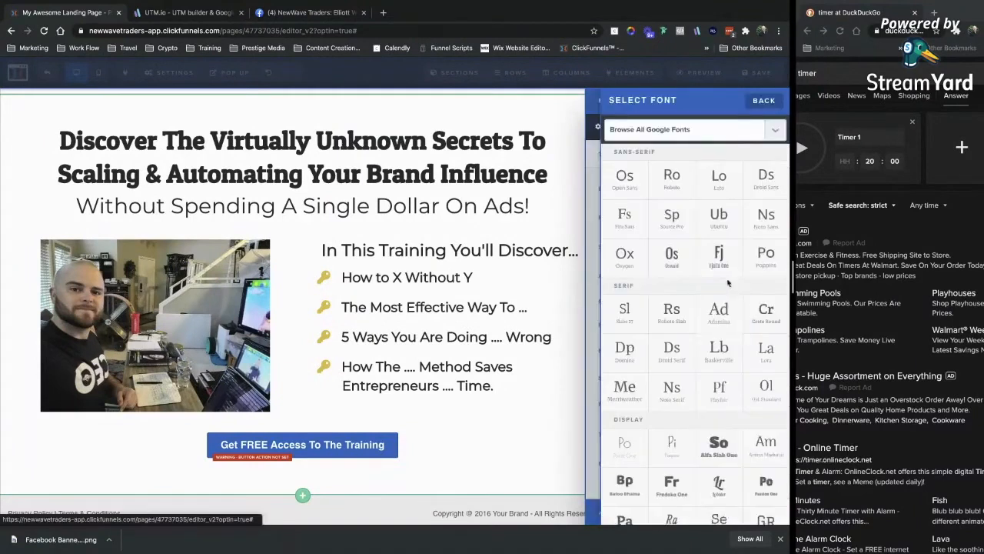
{"action": "left_click", "coordinate": [624, 260]}
{"action": "left_click_drag", "start_coordinate": [686, 323], "coordinate": [703, 326]}
{"action": "left_click", "coordinate": [702, 435]}
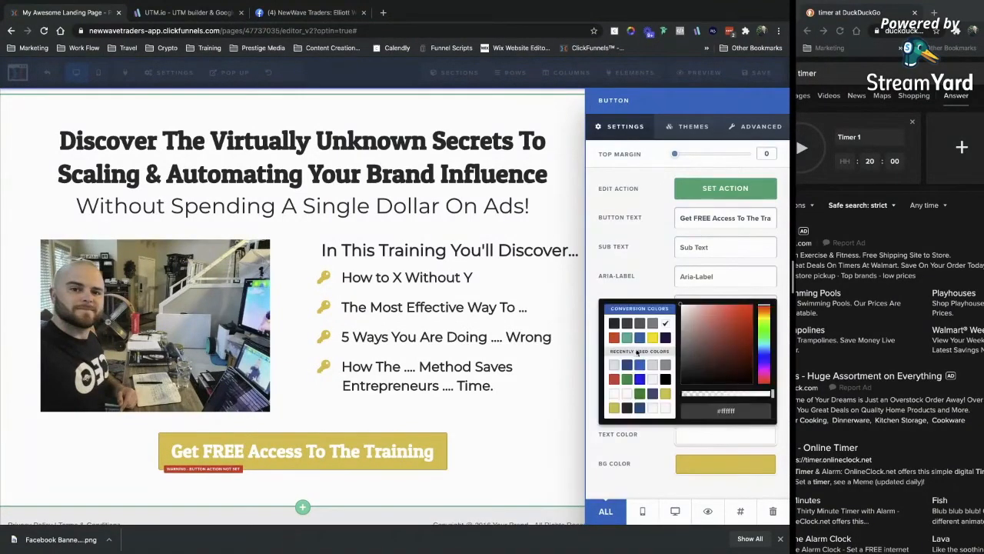
{"action": "left_click", "coordinate": [614, 323]}
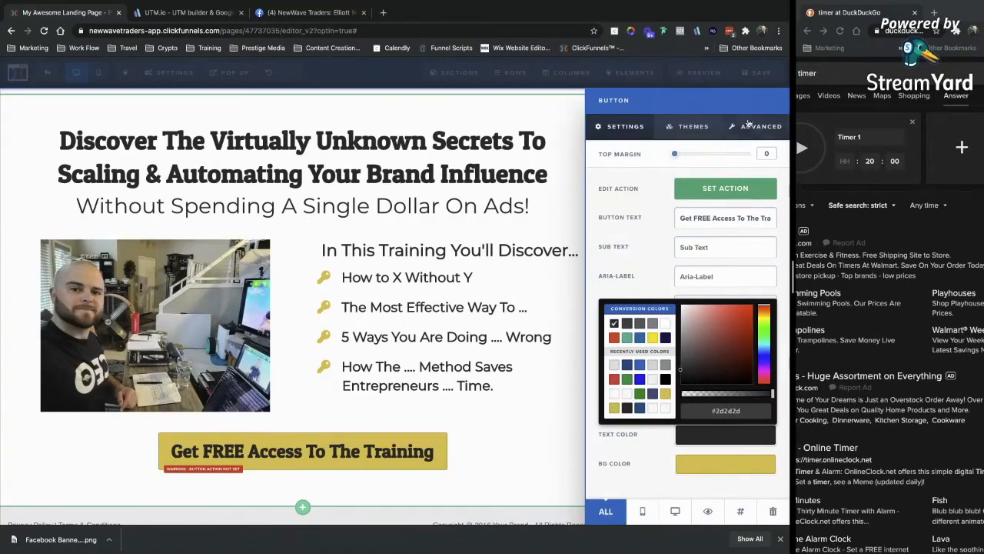
{"action": "left_click", "coordinate": [646, 239]}
Give the button 4px rounded corners, no border and no shadow.
{"action": "left_click", "coordinate": [754, 126]}
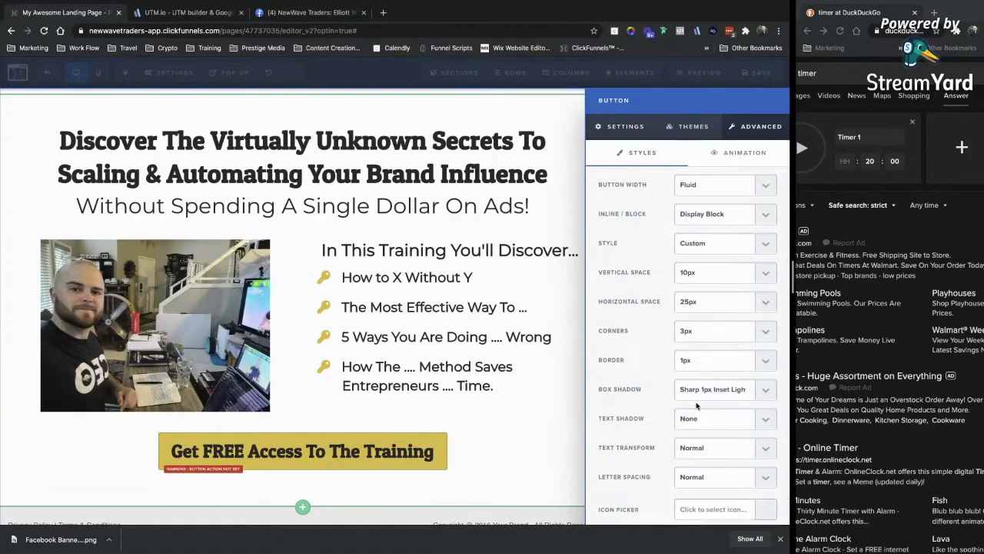
{"action": "left_click", "coordinate": [689, 328]}
{"action": "left_click", "coordinate": [692, 341]}
{"action": "left_click", "coordinate": [696, 361]}
{"action": "left_click", "coordinate": [689, 350]}
{"action": "left_click", "coordinate": [701, 394]}
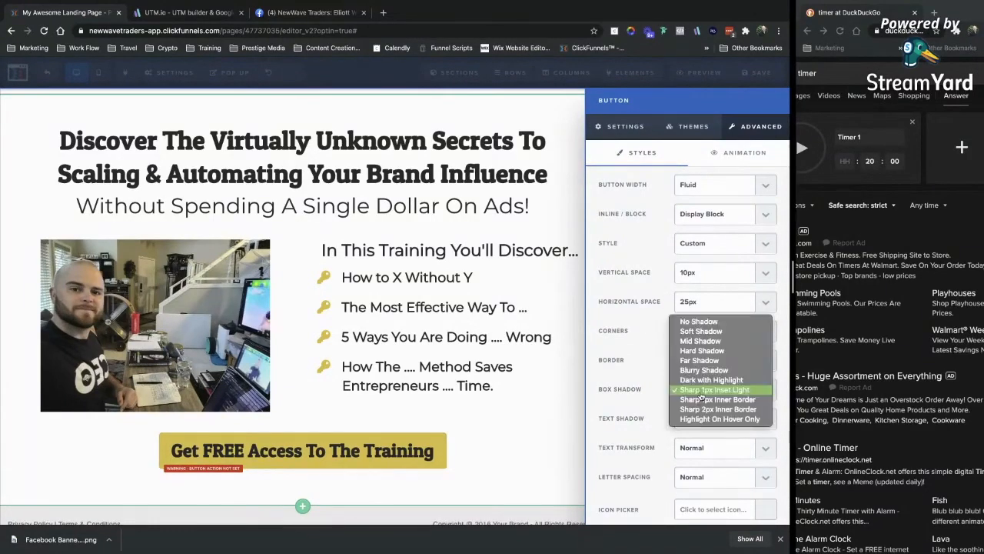
{"action": "left_click", "coordinate": [698, 322]}
{"action": "scroll", "coordinate": [675, 311], "scroll_direction": "down", "scroll_amount": 1}
{"action": "scroll", "coordinate": [675, 310], "scroll_direction": "up", "scroll_amount": 1}
Set the button's vertical padding to 20px and make it full width.
{"action": "left_click", "coordinate": [700, 306]}
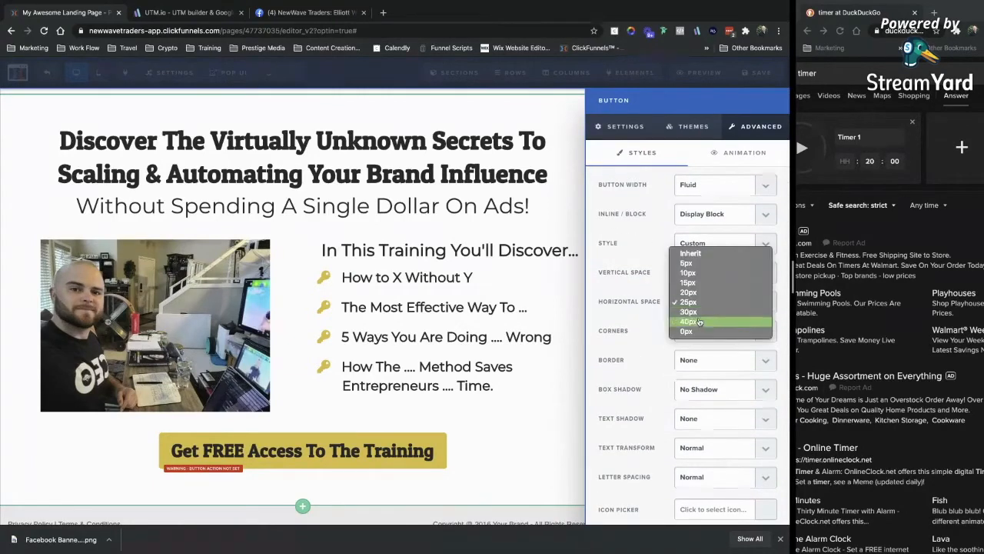
{"action": "left_click", "coordinate": [655, 283]}
{"action": "left_click", "coordinate": [700, 297]}
{"action": "left_click", "coordinate": [656, 282]}
{"action": "left_click", "coordinate": [699, 279]}
{"action": "left_click", "coordinate": [698, 292]}
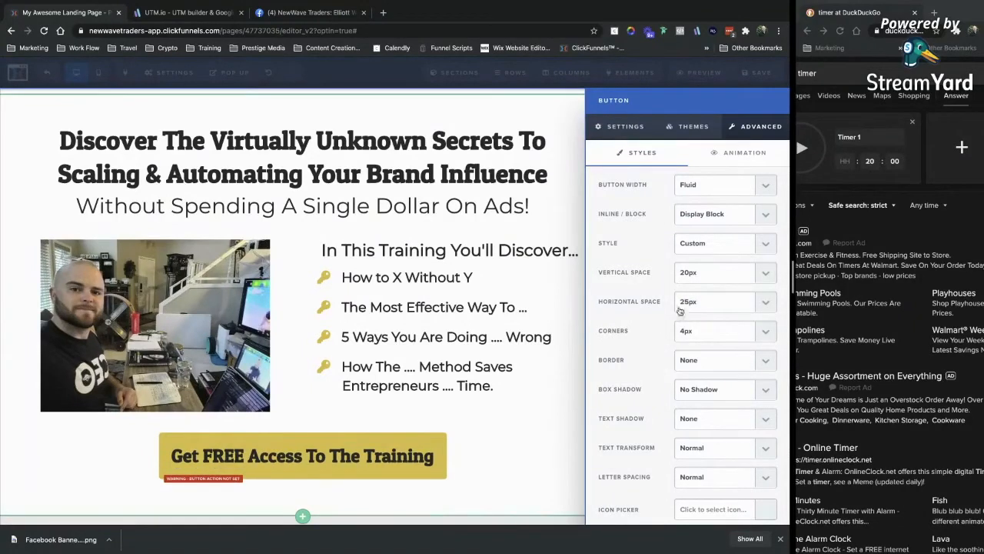
{"action": "left_click", "coordinate": [710, 191]}
{"action": "left_click", "coordinate": [707, 195]}
{"action": "left_click", "coordinate": [497, 454]}
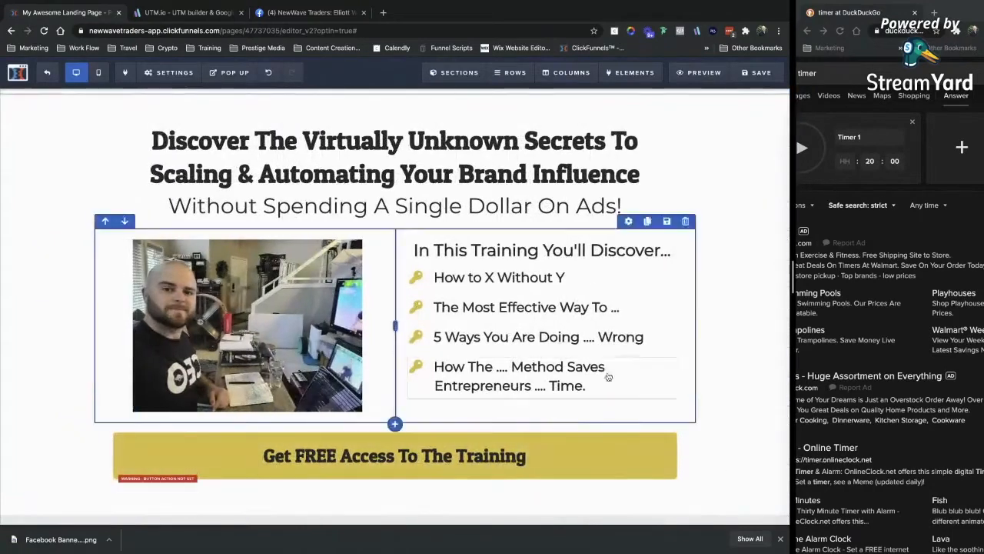
Narrow the button's row to 70% width.
{"action": "left_click", "coordinate": [630, 411]}
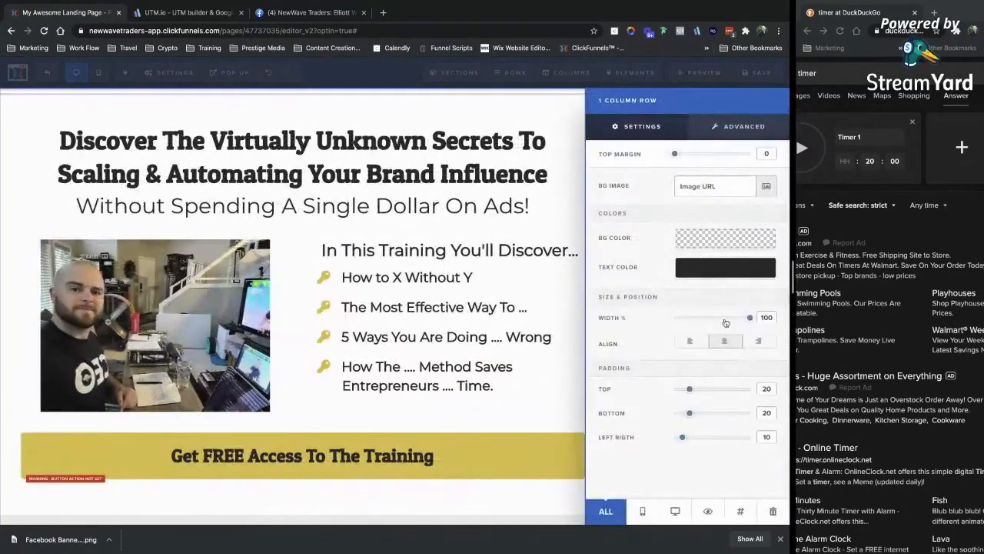
{"action": "left_click_drag", "start_coordinate": [750, 319], "coordinate": [712, 319]}
{"action": "left_click", "coordinate": [375, 406]}
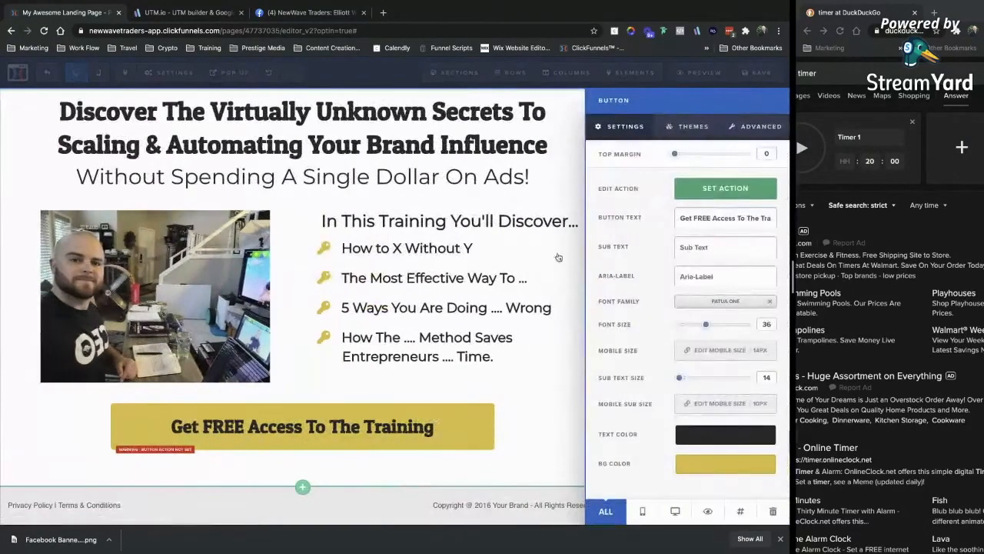
Set the button's action to Open the Pop Up.
{"action": "left_click", "coordinate": [715, 194]}
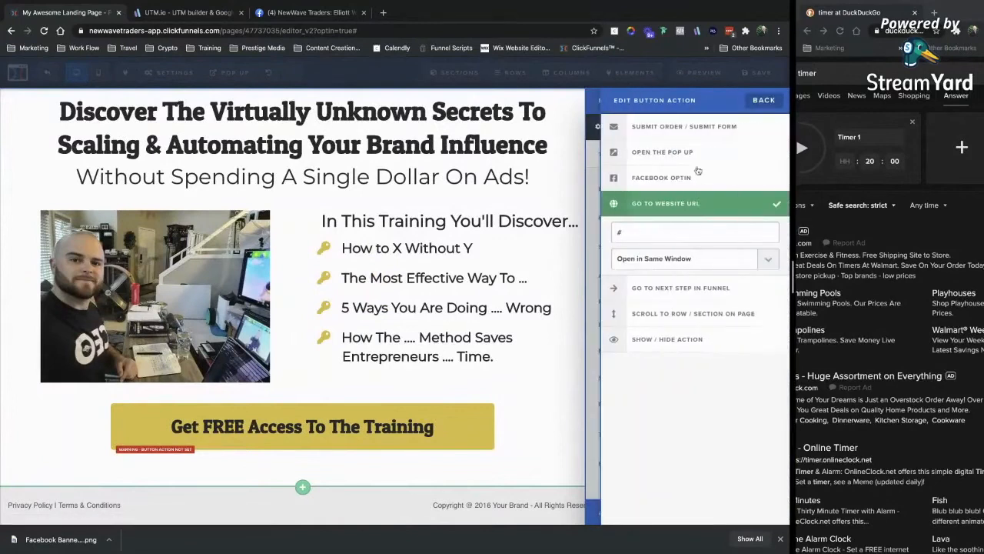
{"action": "left_click", "coordinate": [662, 158]}
{"action": "left_click", "coordinate": [503, 400]}
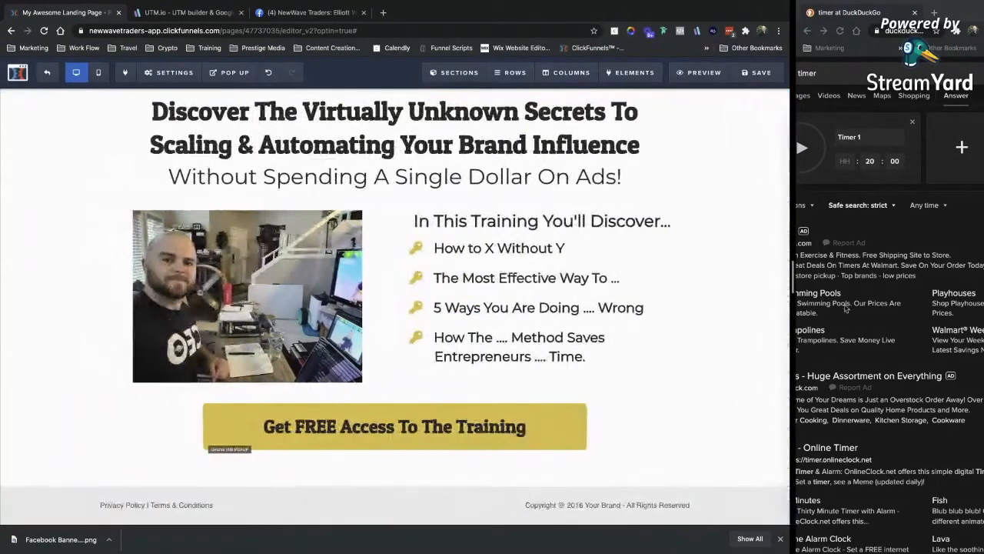
Clone the training button row and move one copy above the photo and bullets row.
{"action": "left_click", "coordinate": [546, 384]}
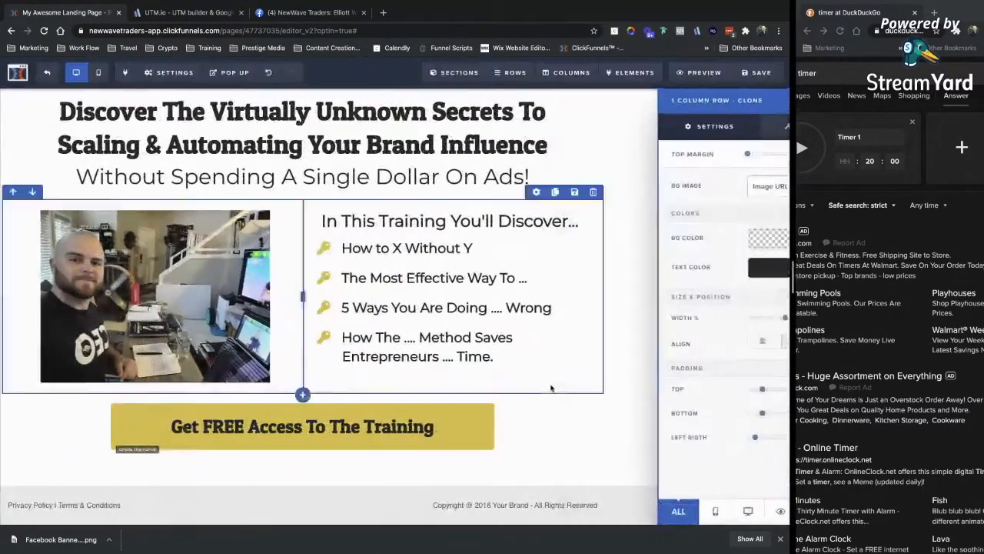
{"action": "left_click", "coordinate": [552, 388]}
{"action": "left_click", "coordinate": [559, 386]}
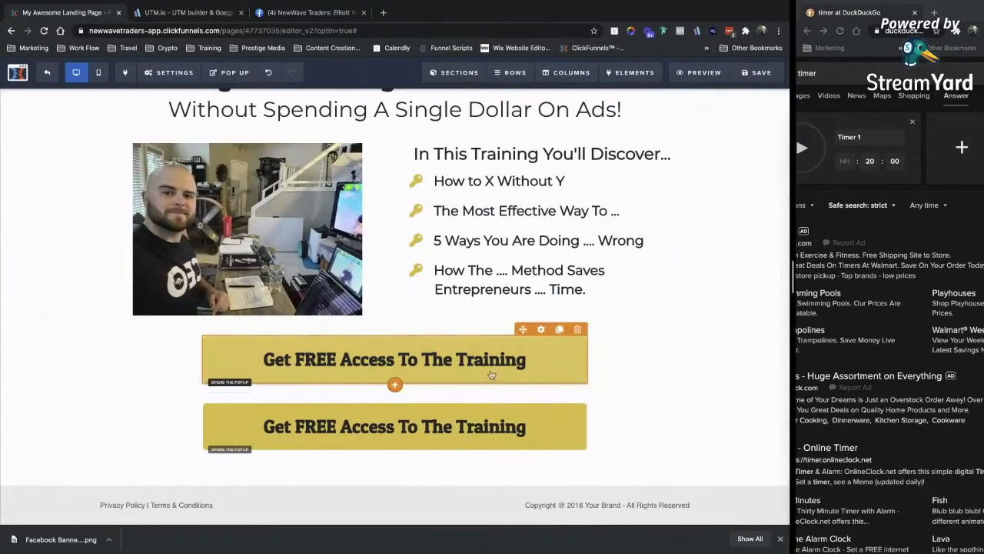
{"action": "left_click", "coordinate": [198, 317]}
{"action": "scroll", "coordinate": [199, 326], "scroll_direction": "up", "scroll_amount": 1}
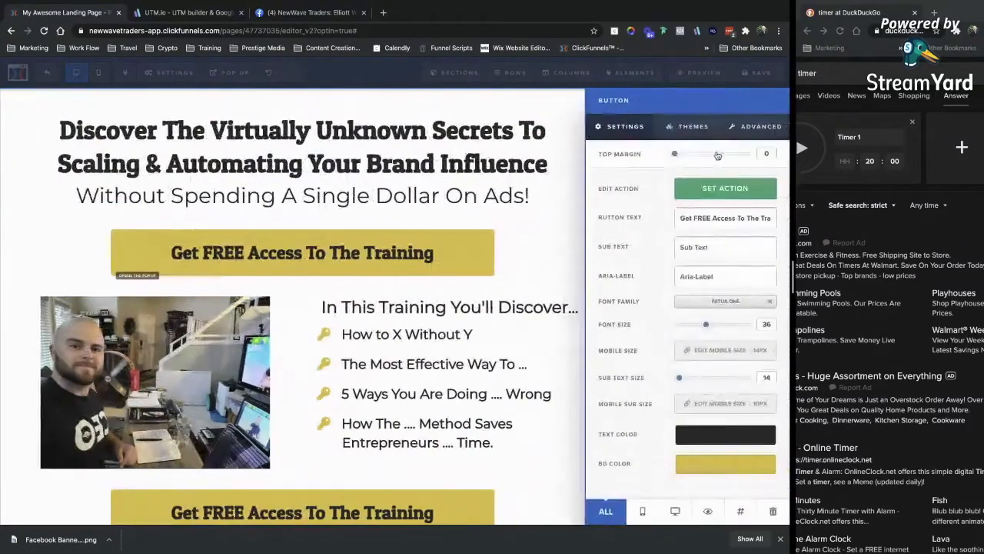
{"action": "left_click", "coordinate": [579, 192]}
Set the upper button row's top padding to 0.
{"action": "left_click", "coordinate": [539, 211]}
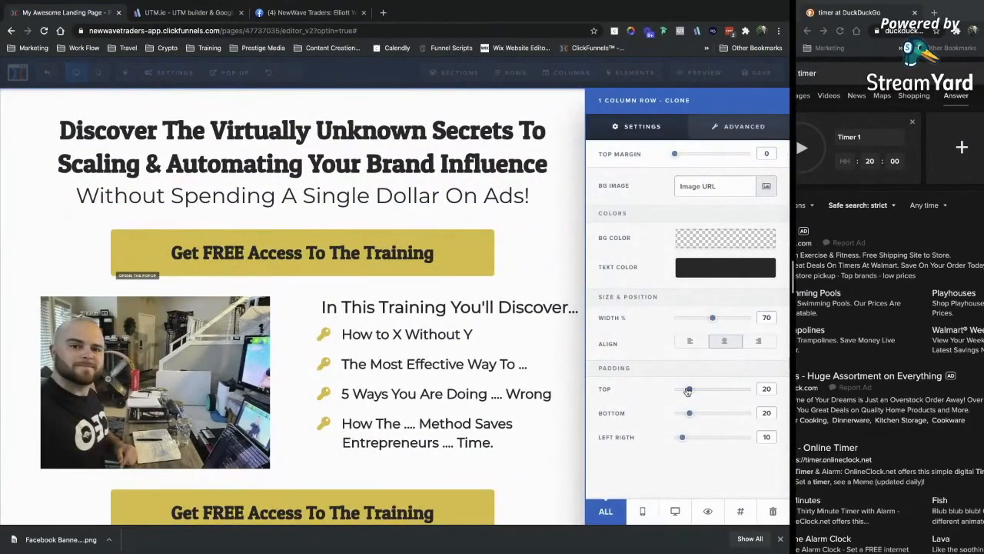
{"action": "left_click_drag", "start_coordinate": [688, 391], "coordinate": [670, 391]}
{"action": "left_click", "coordinate": [523, 333]}
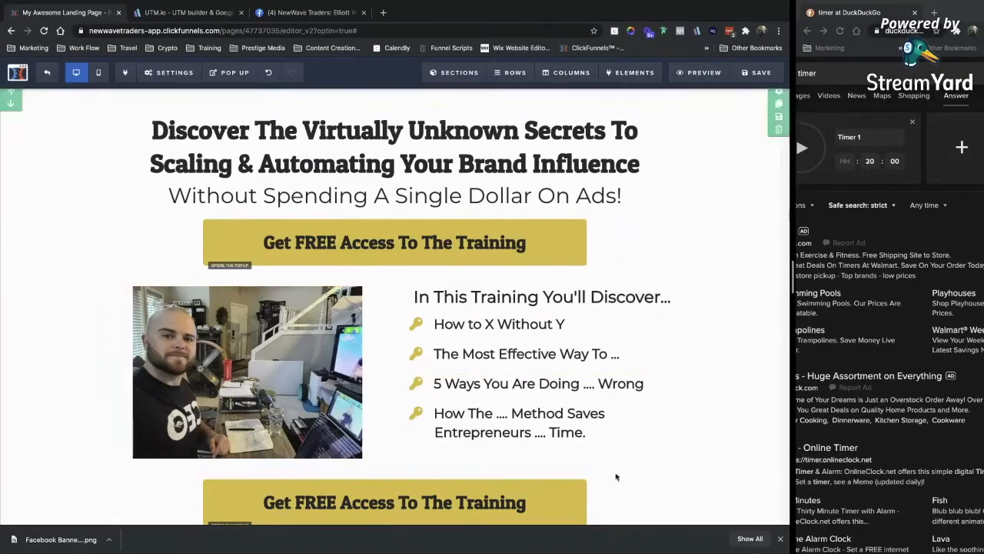
{"action": "scroll", "coordinate": [715, 350], "scroll_direction": "down", "scroll_amount": 1}
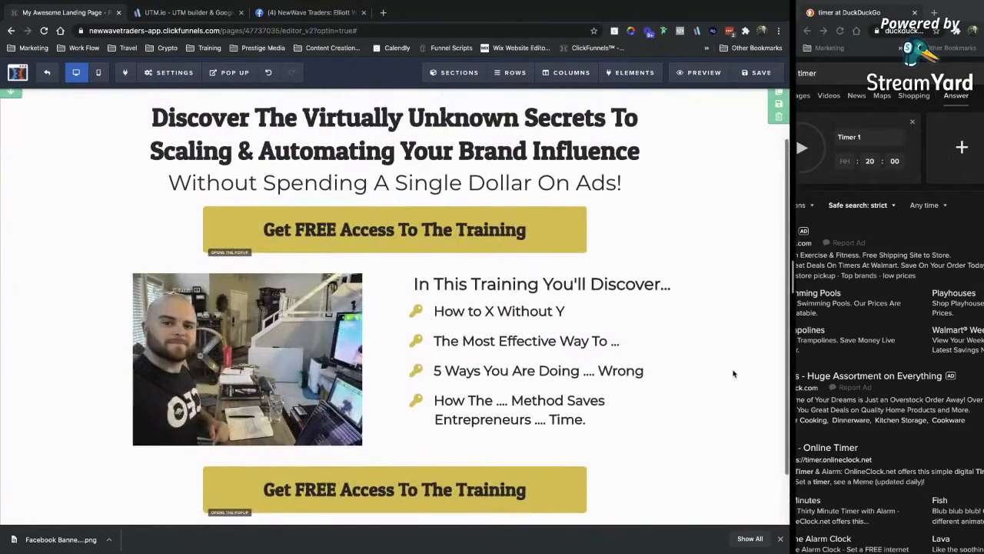
{"action": "scroll", "coordinate": [732, 374], "scroll_direction": "up", "scroll_amount": 3}
{"action": "scroll", "coordinate": [727, 353], "scroll_direction": "down", "scroll_amount": 3}
{"action": "scroll", "coordinate": [723, 342], "scroll_direction": "up", "scroll_amount": 3}
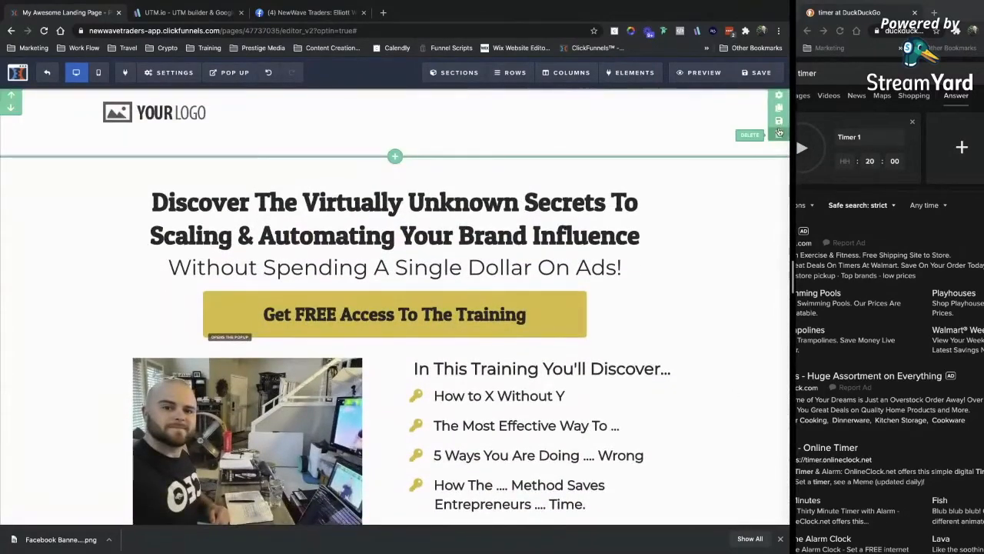
Change the footer's BG Color from light grey to the black swatch.
{"action": "scroll", "coordinate": [753, 249], "scroll_direction": "down", "scroll_amount": 3}
{"action": "scroll", "coordinate": [538, 346], "scroll_direction": "up", "scroll_amount": 2}
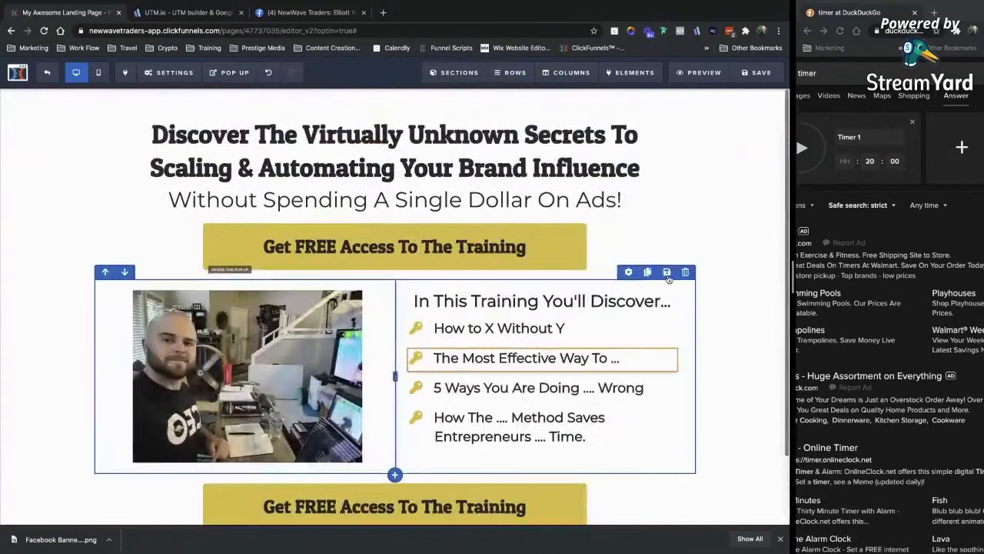
{"action": "scroll", "coordinate": [615, 461], "scroll_direction": "down", "scroll_amount": 3}
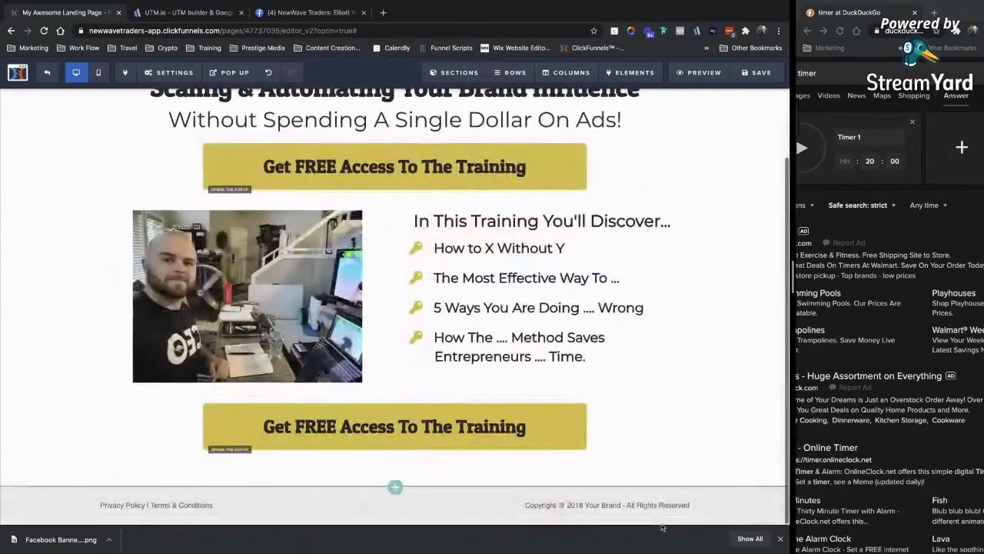
{"action": "left_click", "coordinate": [393, 489]}
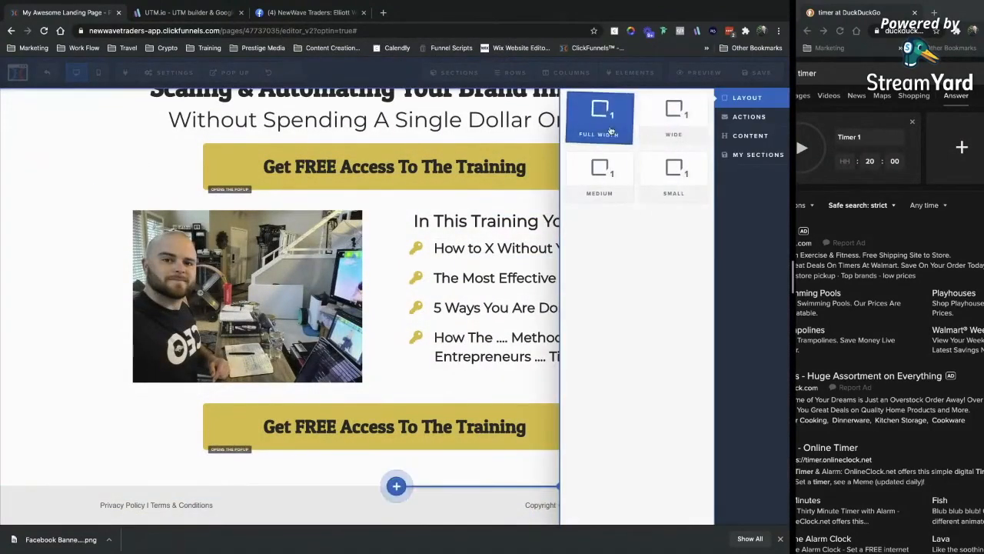
{"action": "left_click", "coordinate": [430, 417]}
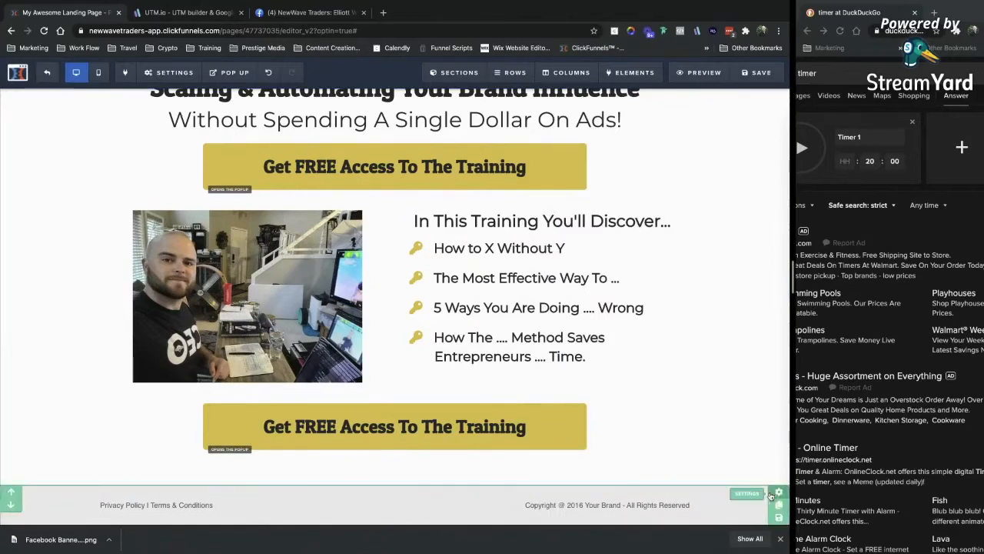
{"action": "left_click", "coordinate": [777, 495]}
{"action": "left_click", "coordinate": [725, 319]}
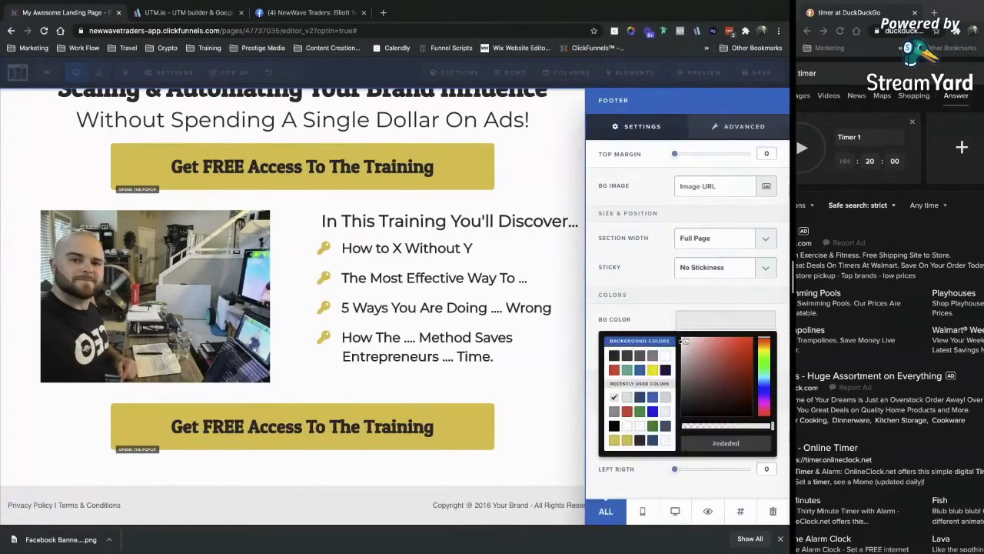
{"action": "left_click", "coordinate": [616, 356]}
{"action": "left_click", "coordinate": [580, 459]}
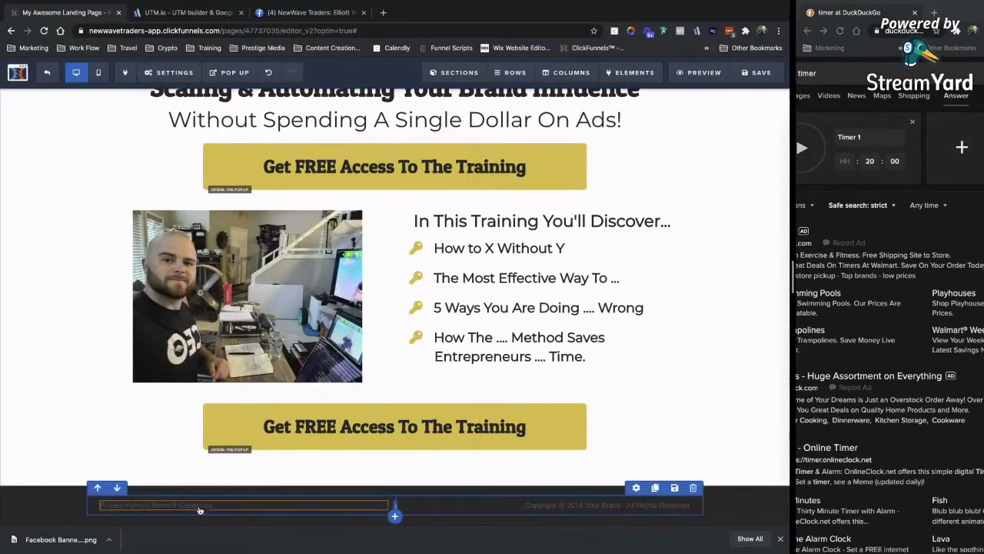
{"action": "scroll", "coordinate": [450, 500], "scroll_direction": "up", "scroll_amount": 1}
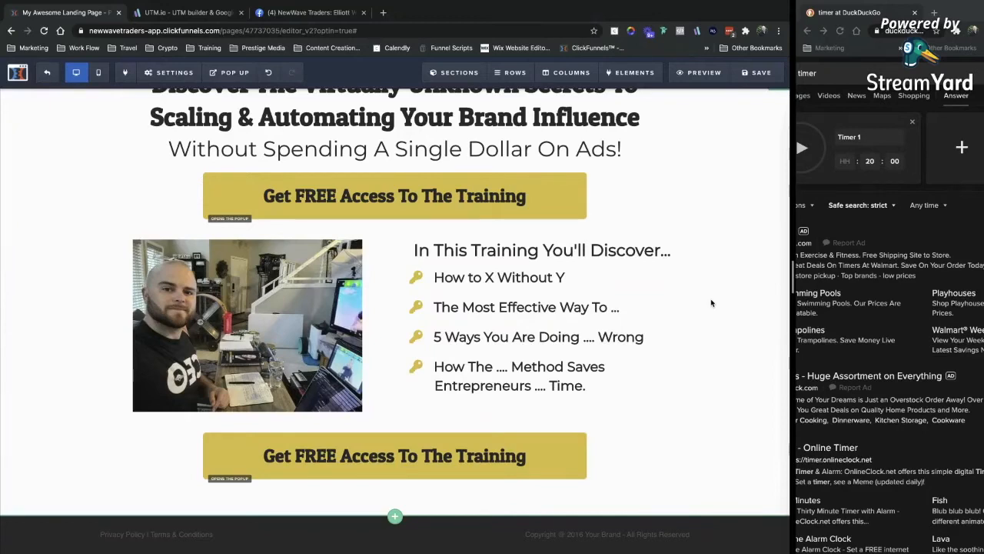
{"action": "scroll", "coordinate": [711, 303], "scroll_direction": "up", "scroll_amount": 1}
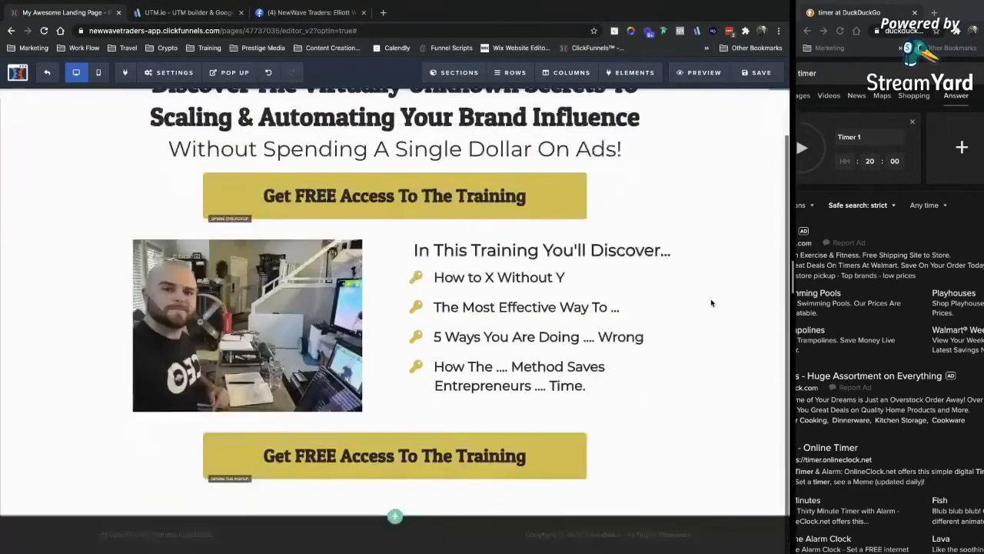
In Mobile view, set the main headline's mobile size to 30px.
{"action": "left_click", "coordinate": [98, 73]}
{"action": "left_click", "coordinate": [402, 145]}
{"action": "left_click", "coordinate": [719, 231]}
{"action": "left_click", "coordinate": [651, 246]}
{"action": "left_click", "coordinate": [700, 237]}
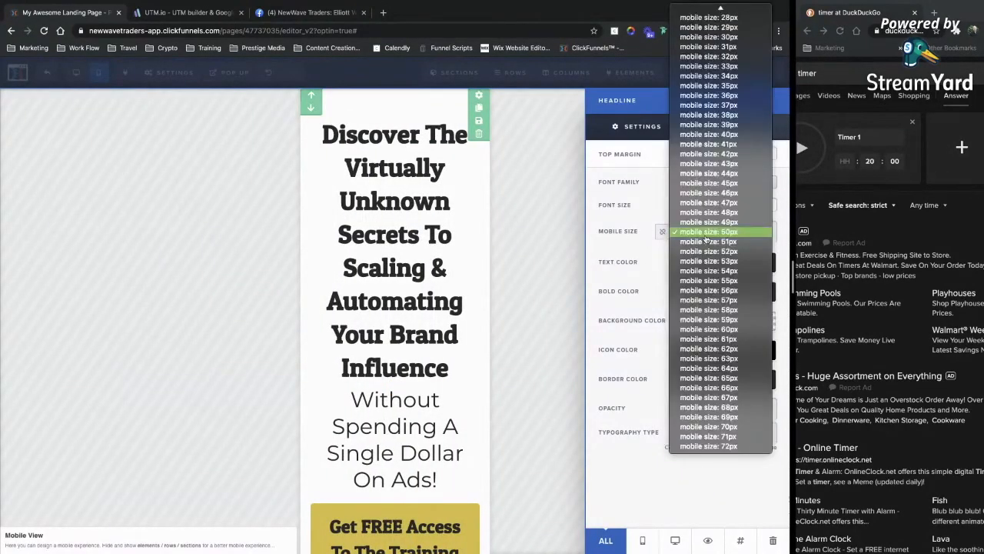
{"action": "scroll", "coordinate": [712, 182], "scroll_direction": "up", "scroll_amount": 5}
{"action": "left_click", "coordinate": [709, 175]}
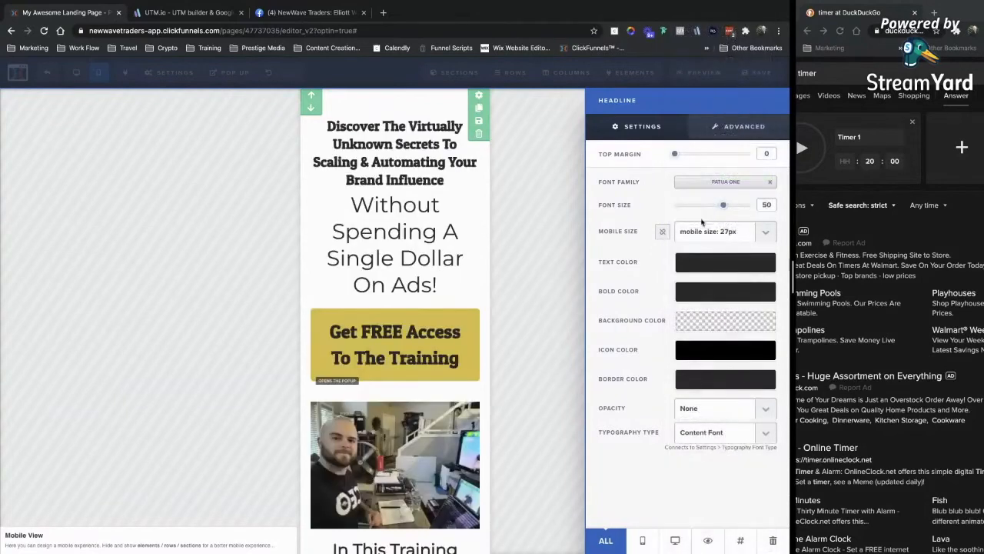
{"action": "left_click", "coordinate": [702, 230]}
{"action": "left_click", "coordinate": [701, 262]}
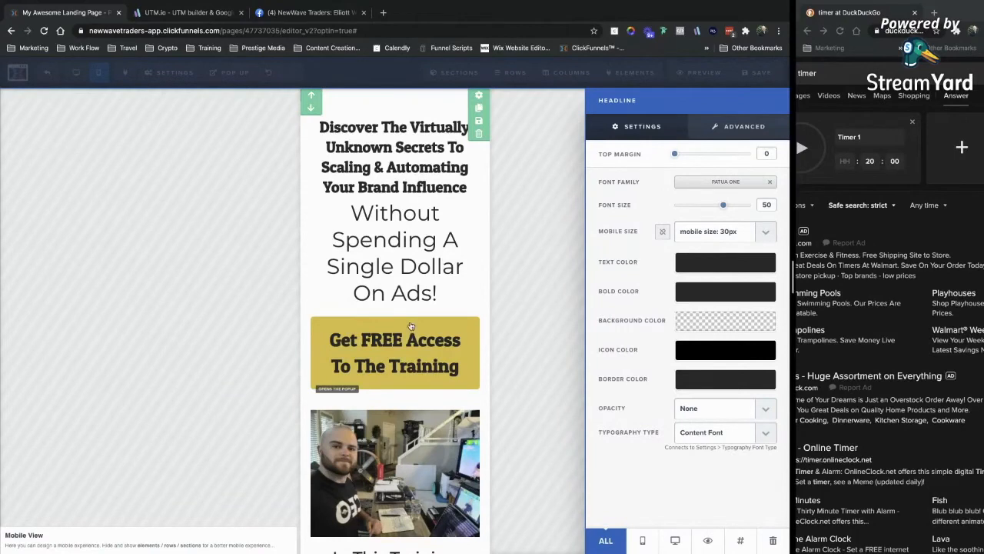
{"action": "left_click", "coordinate": [395, 251]}
Set the sub-headline's mobile size to 26px.
{"action": "left_click", "coordinate": [383, 193]}
{"action": "left_click", "coordinate": [722, 231]}
{"action": "left_click", "coordinate": [726, 231]}
{"action": "left_click", "coordinate": [723, 117]}
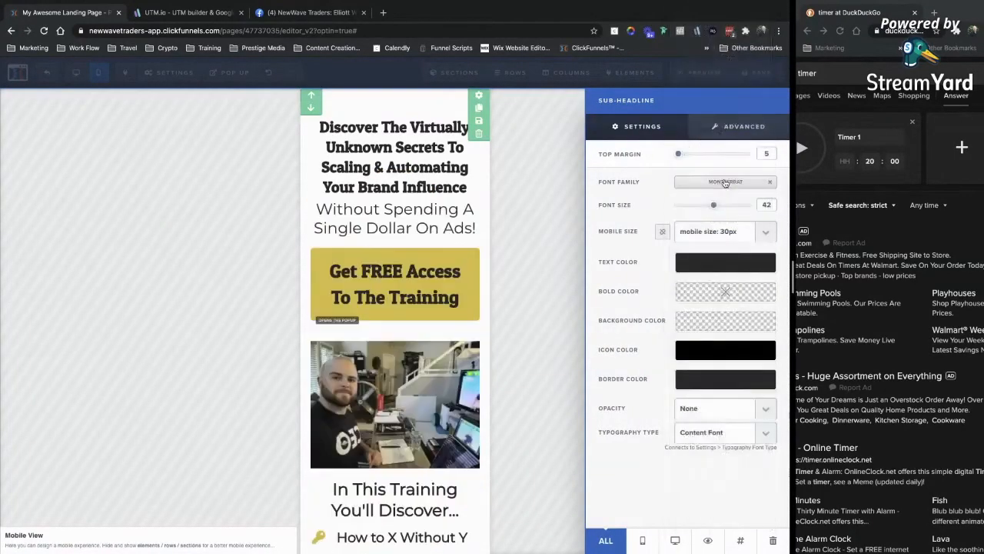
{"action": "left_click", "coordinate": [711, 230]}
{"action": "left_click", "coordinate": [714, 193]}
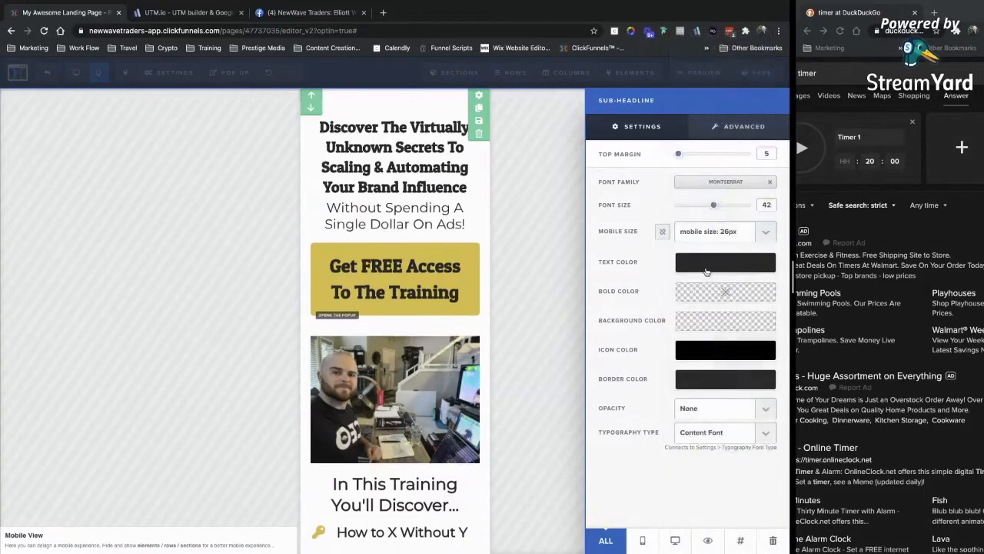
{"action": "left_click", "coordinate": [375, 269]}
Set the call-to-action button text's mobile size to 19px.
{"action": "left_click", "coordinate": [386, 236]}
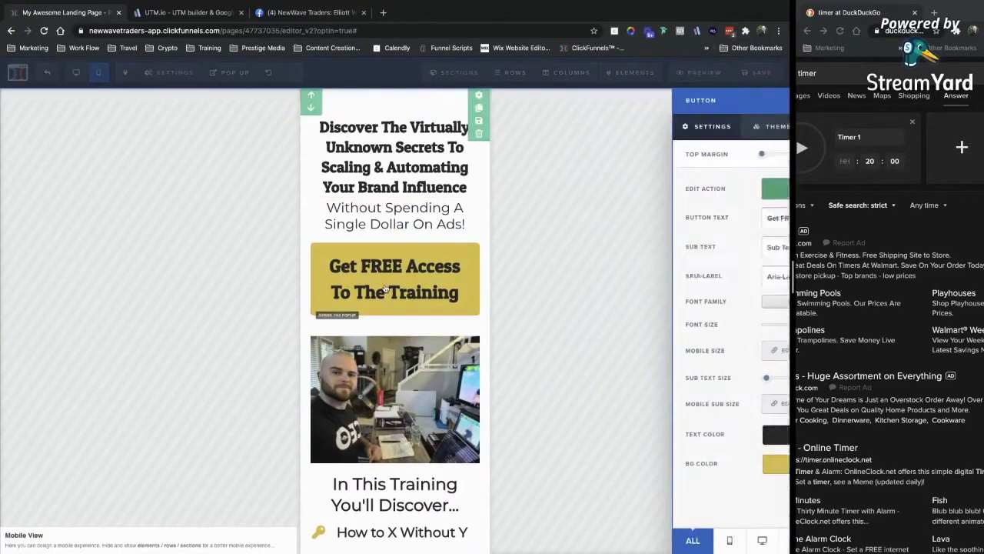
{"action": "left_click", "coordinate": [720, 350]}
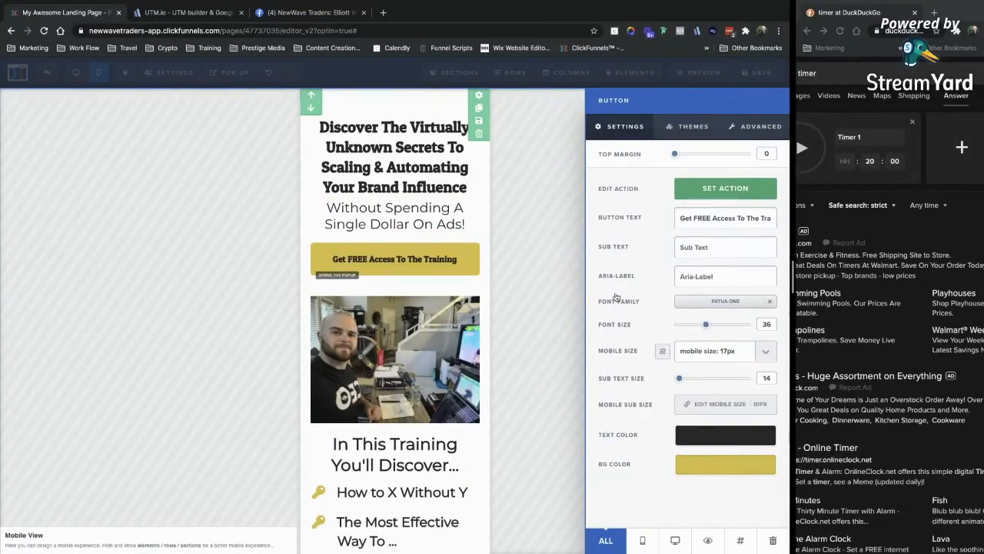
{"action": "left_click", "coordinate": [715, 350]}
{"action": "left_click", "coordinate": [712, 371]}
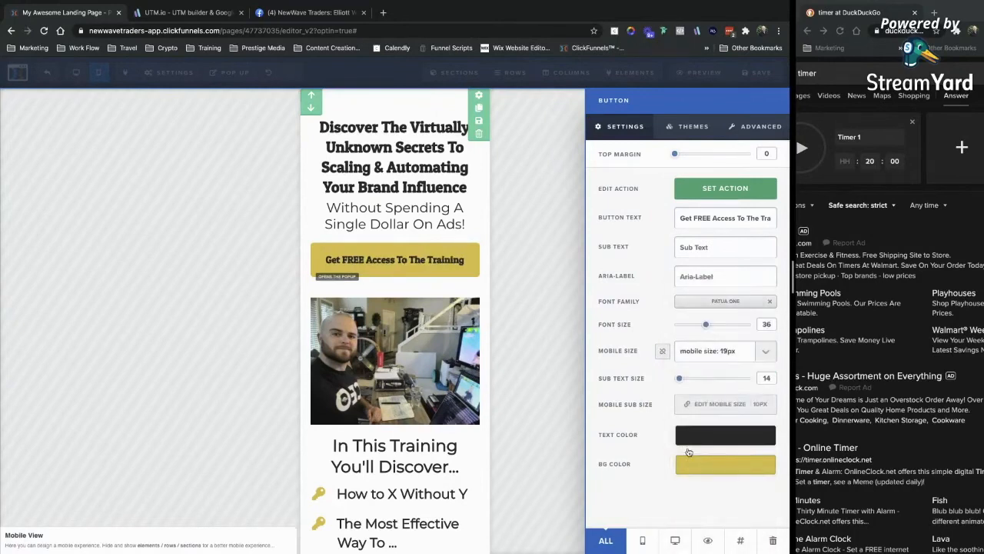
{"action": "left_click", "coordinate": [346, 243]}
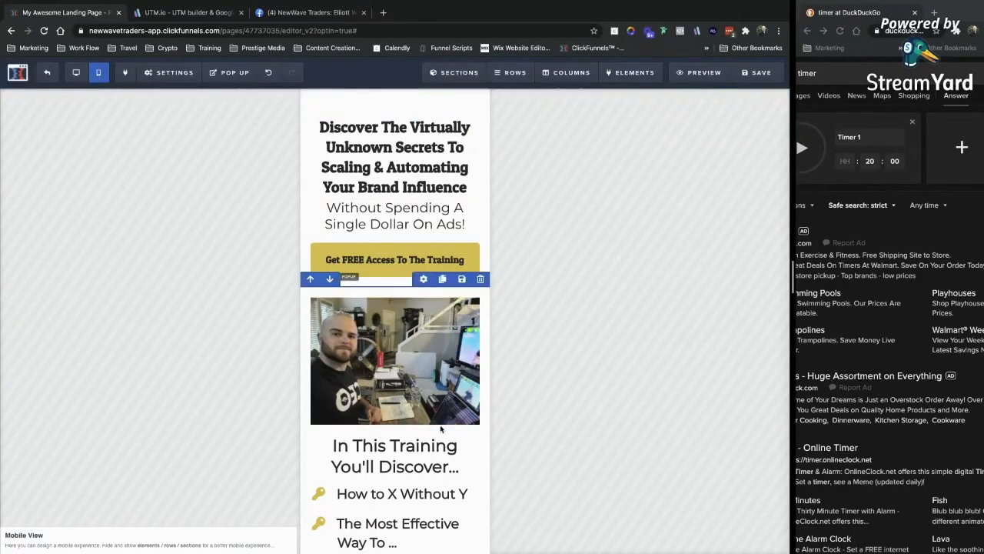
Set the key-icon bullet list's mobile size to about 24px, then return to Desktop view.
{"action": "scroll", "coordinate": [441, 429], "scroll_direction": "down", "scroll_amount": 3}
{"action": "left_click", "coordinate": [417, 281]}
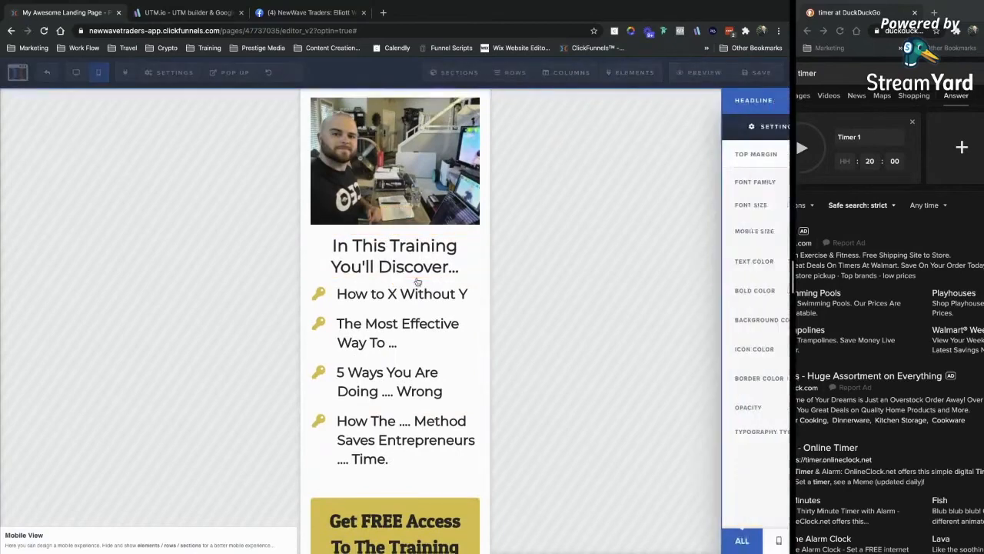
{"action": "left_click", "coordinate": [513, 307]}
{"action": "scroll", "coordinate": [413, 445], "scroll_direction": "down", "scroll_amount": 1}
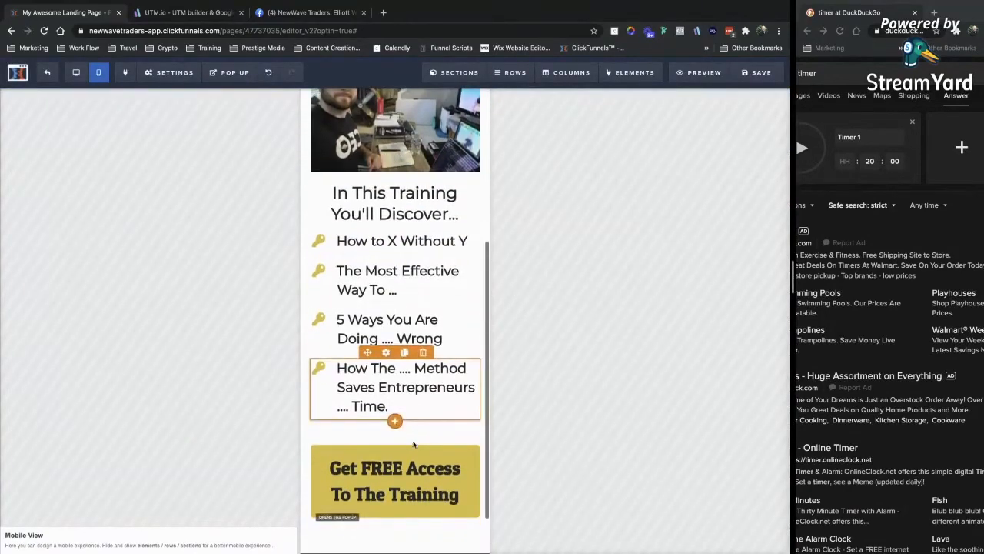
{"action": "left_click", "coordinate": [388, 240]}
{"action": "left_click", "coordinate": [700, 303]}
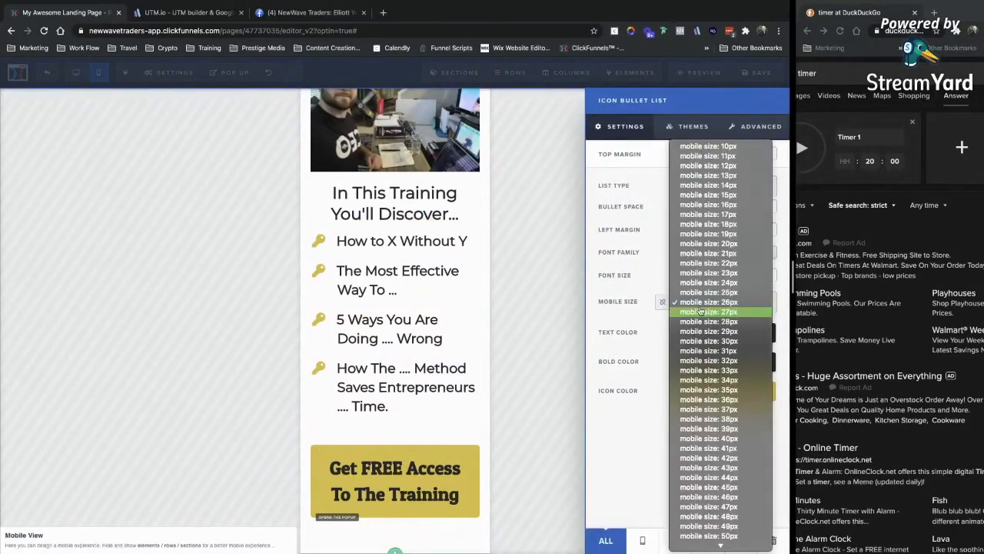
{"action": "left_click", "coordinate": [704, 273]}
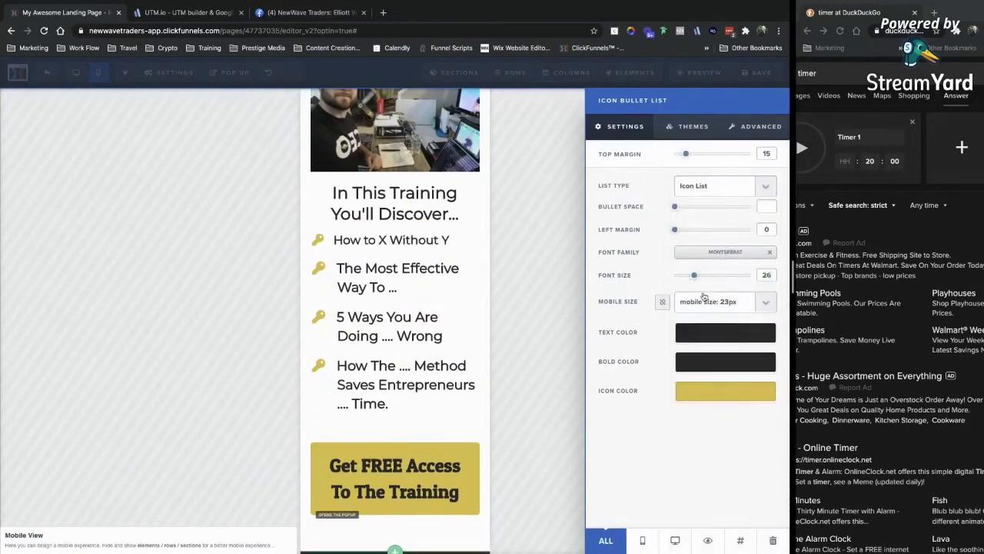
{"action": "left_click", "coordinate": [702, 300]}
{"action": "left_click", "coordinate": [703, 290]}
{"action": "left_click", "coordinate": [391, 239]}
{"action": "left_click", "coordinate": [720, 302]}
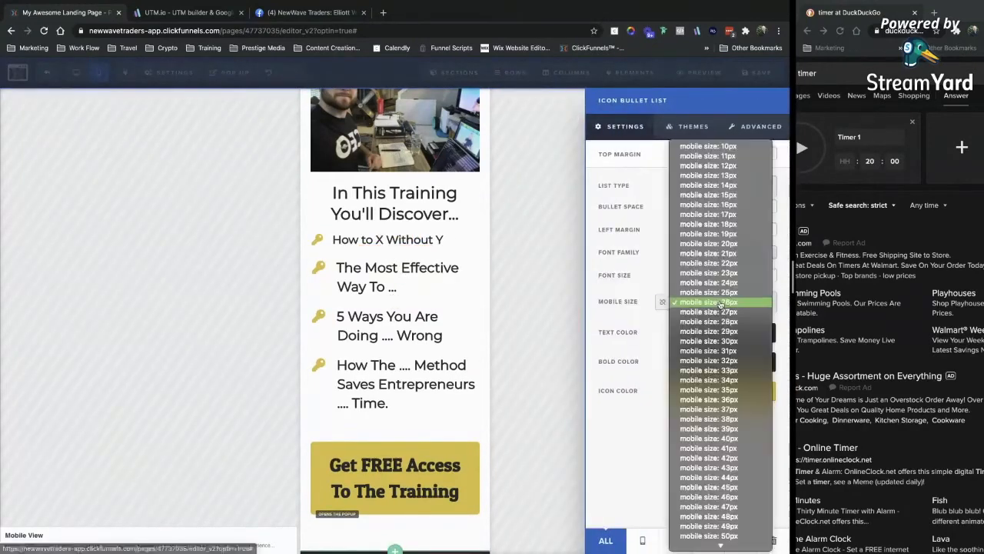
{"action": "left_click", "coordinate": [708, 282]}
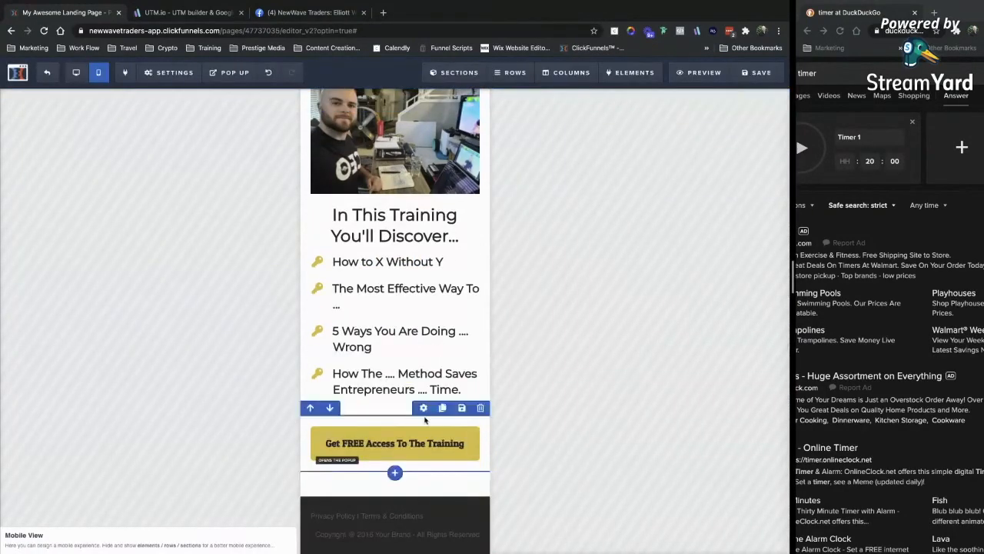
{"action": "scroll", "coordinate": [424, 420], "scroll_direction": "up", "scroll_amount": 3}
{"action": "scroll", "coordinate": [412, 384], "scroll_direction": "down", "scroll_amount": 3}
{"action": "scroll", "coordinate": [385, 339], "scroll_direction": "up", "scroll_amount": 3}
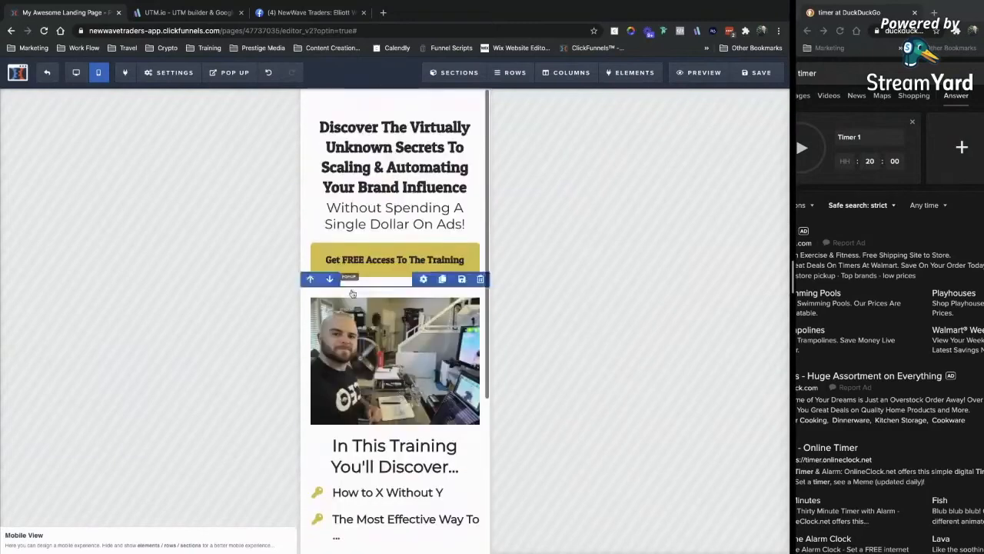
{"action": "left_click", "coordinate": [80, 71]}
Show the pop up and change its 'Register Your Spot Now' headline font to Montserrat.
{"action": "mouse_move", "coordinate": [232, 73]}
{"action": "left_click", "coordinate": [235, 97]}
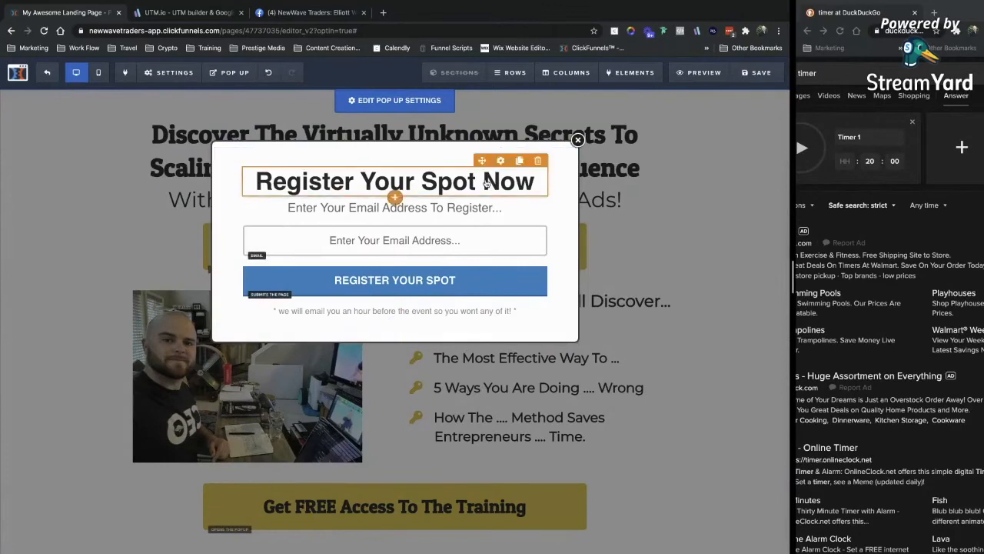
{"action": "left_click", "coordinate": [394, 183]}
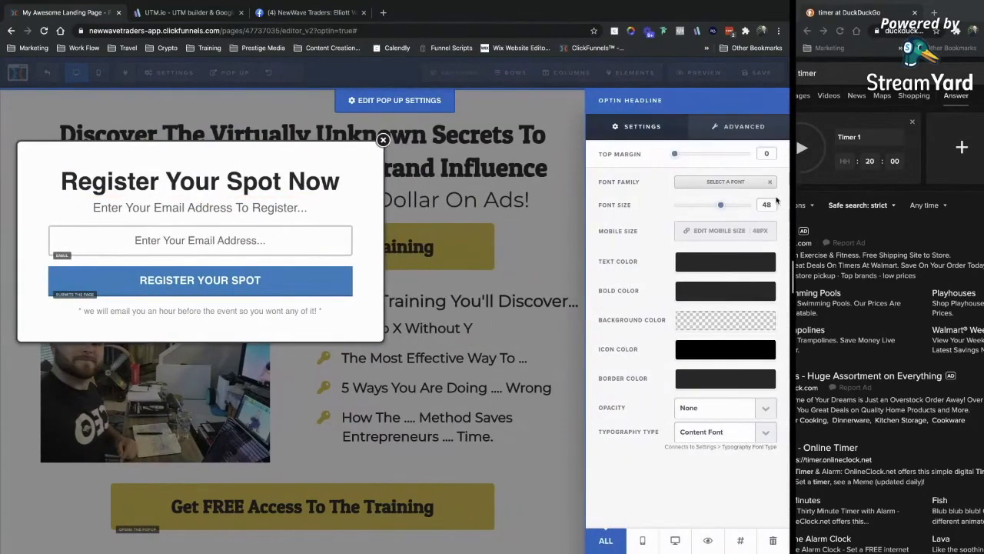
{"action": "left_click", "coordinate": [726, 183]}
{"action": "left_click", "coordinate": [676, 136]}
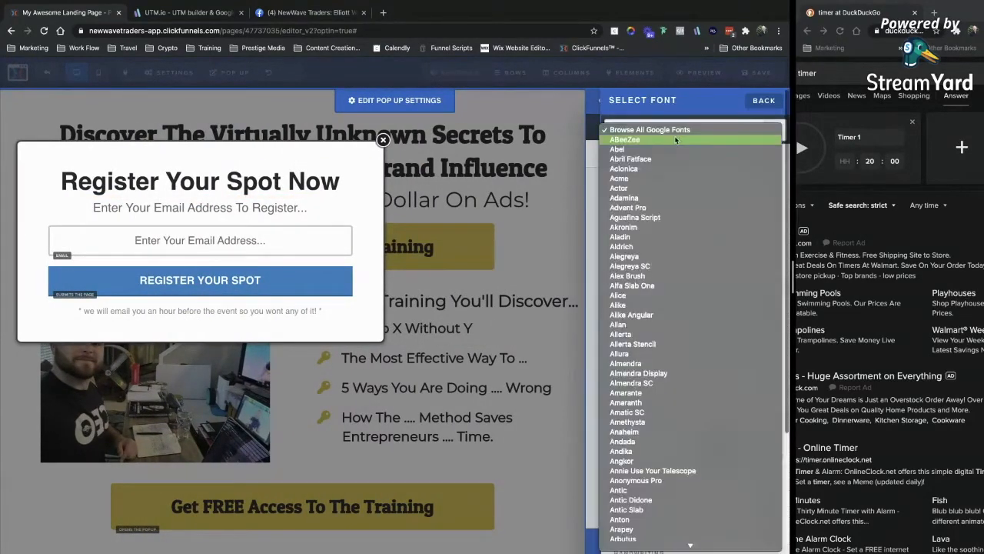
{"action": "type", "text": "monts"}
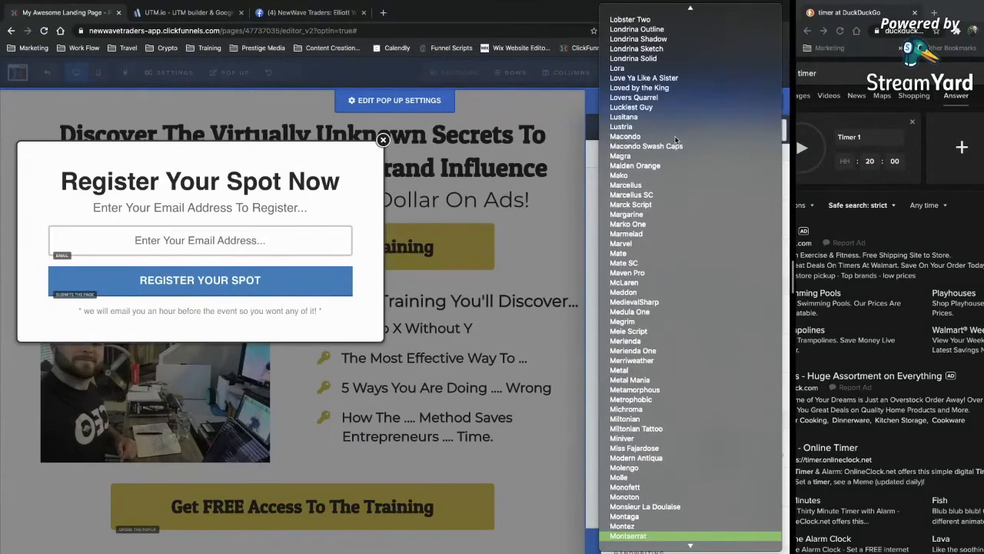
{"action": "key", "text": "Return"}
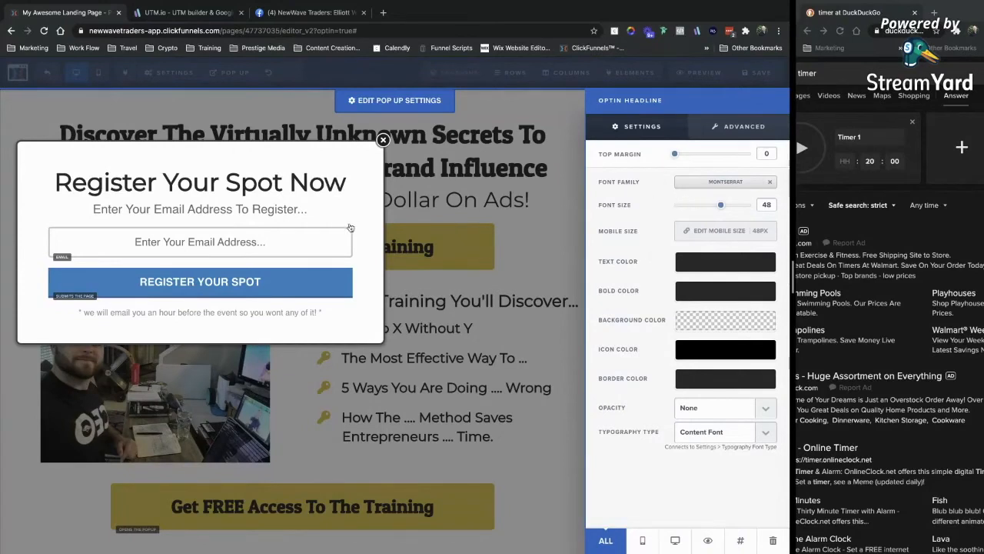
Retitle the popup headline from 'Register Your Spot Now' to 'Save Your Seat Now'.
{"action": "left_click", "coordinate": [306, 227]}
{"action": "left_click", "coordinate": [368, 184]}
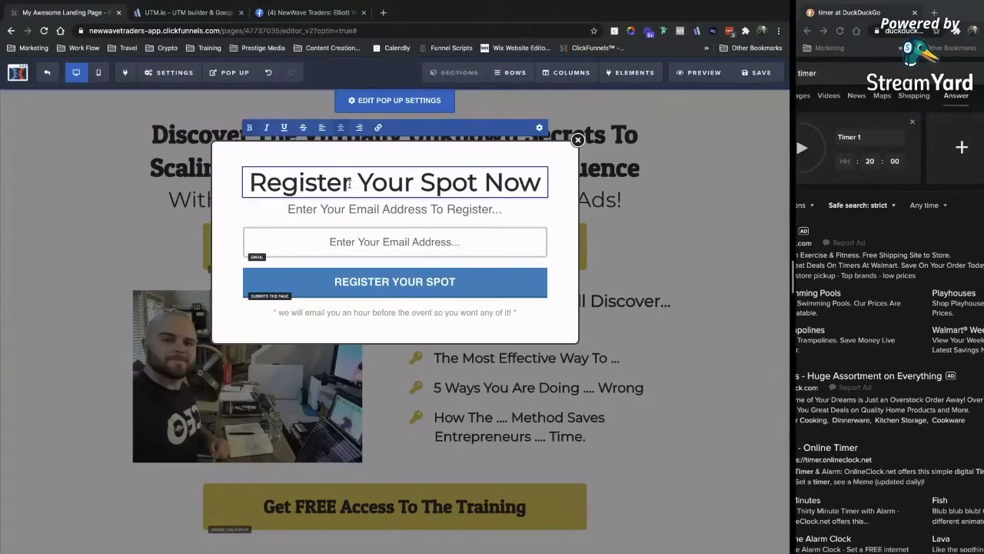
{"action": "left_click_drag", "start_coordinate": [352, 183], "coordinate": [226, 185]}
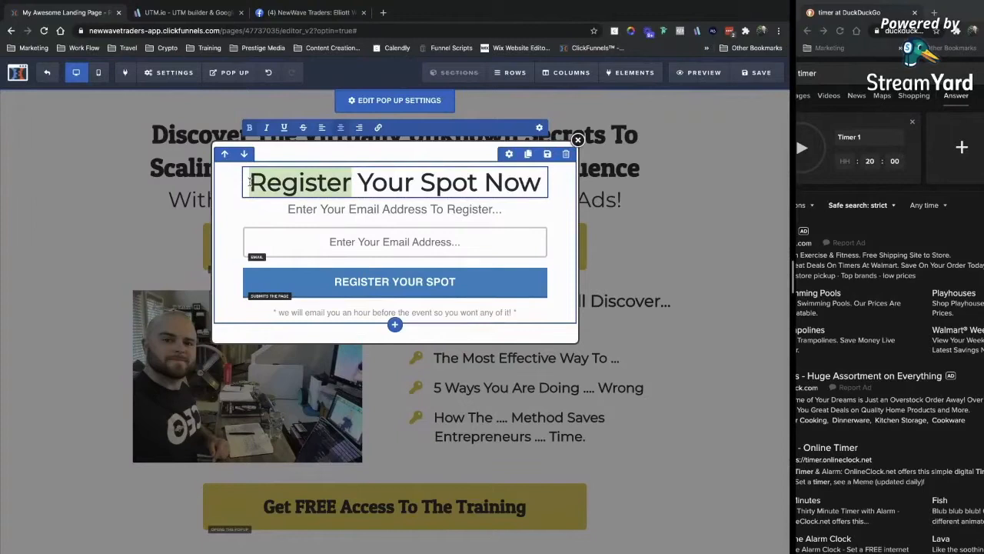
{"action": "type", "text": "Save"}
{"action": "left_click_drag", "start_coordinate": [455, 185], "coordinate": [419, 185]}
{"action": "type", "text": "eat"}
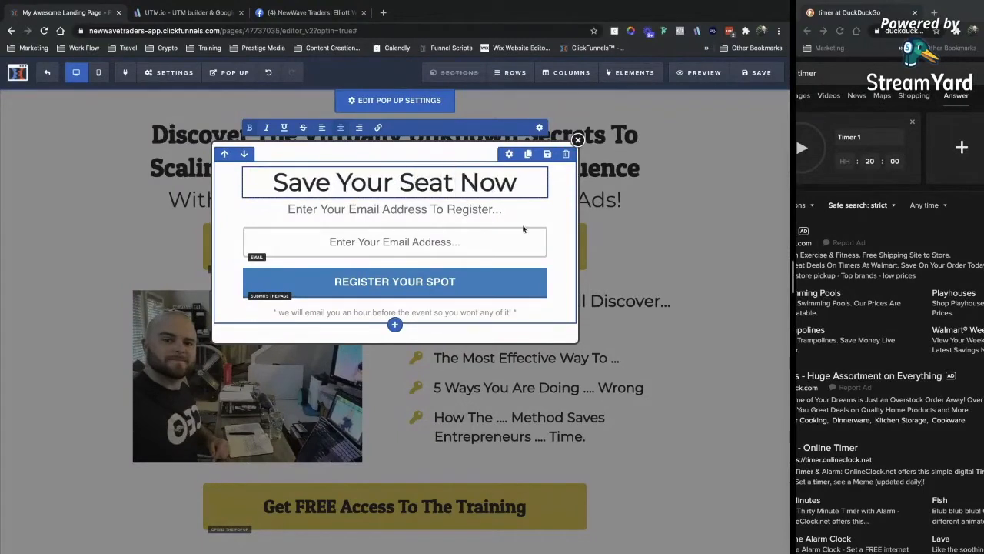
{"action": "left_click", "coordinate": [488, 223]}
Update the subheadline and rewrite the footer to promise never to spam or sell your information.
{"action": "left_click", "coordinate": [488, 216]}
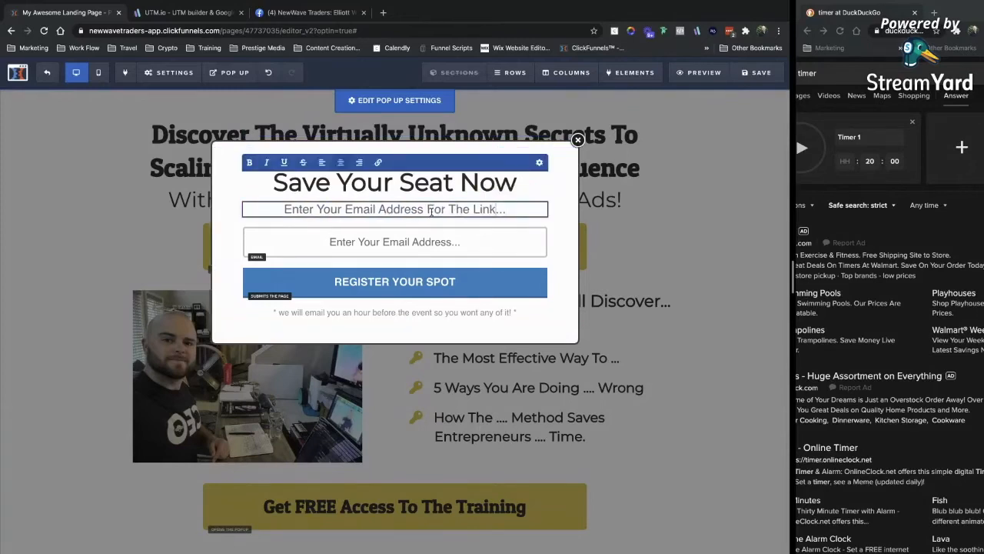
{"action": "left_click", "coordinate": [538, 165]}
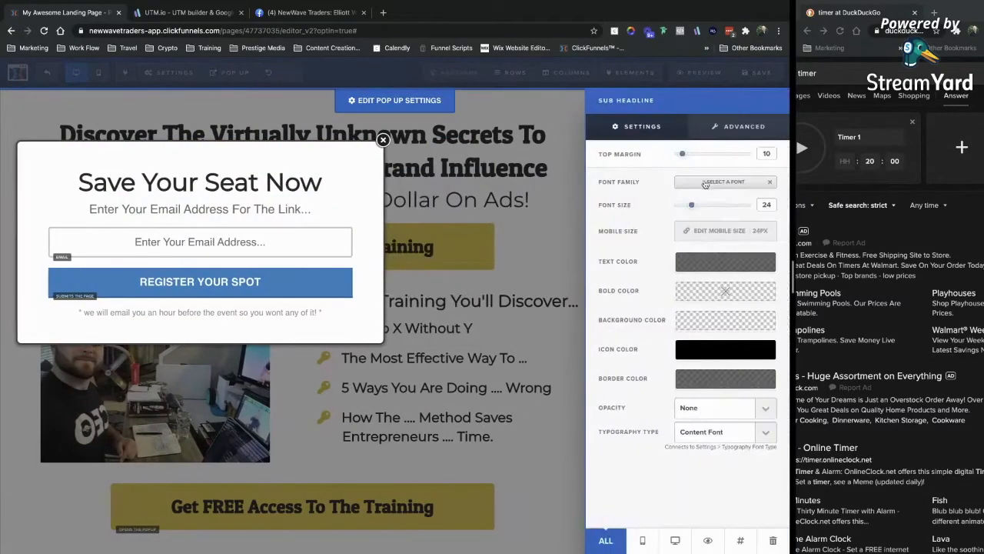
{"action": "left_click", "coordinate": [706, 185]}
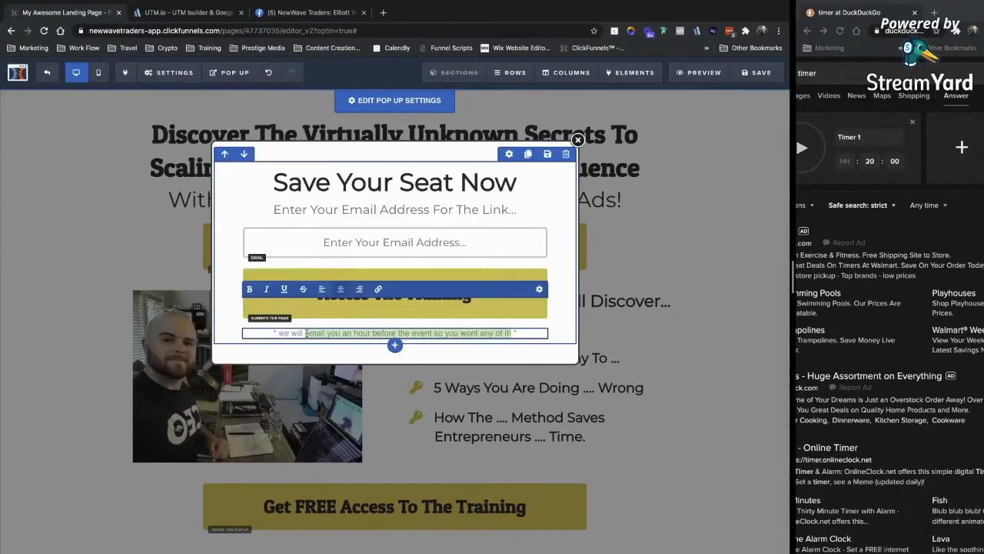
{"action": "type", "text": "never spam or sell you r"}
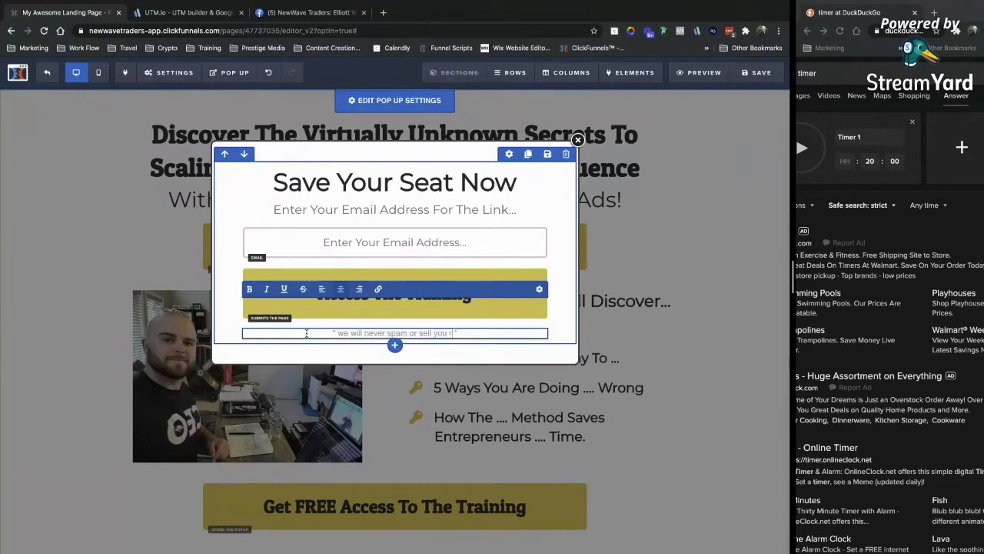
{"action": "key", "text": "BackSpace"}
{"action": "type", "text": "informations"}
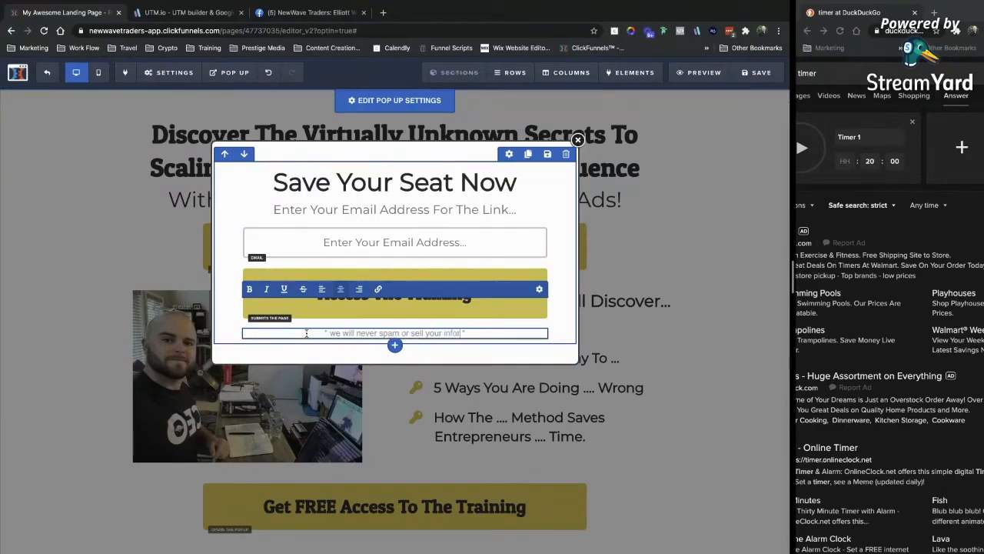
{"action": "key", "text": "BackSpace"}
{"action": "left_click", "coordinate": [588, 251]}
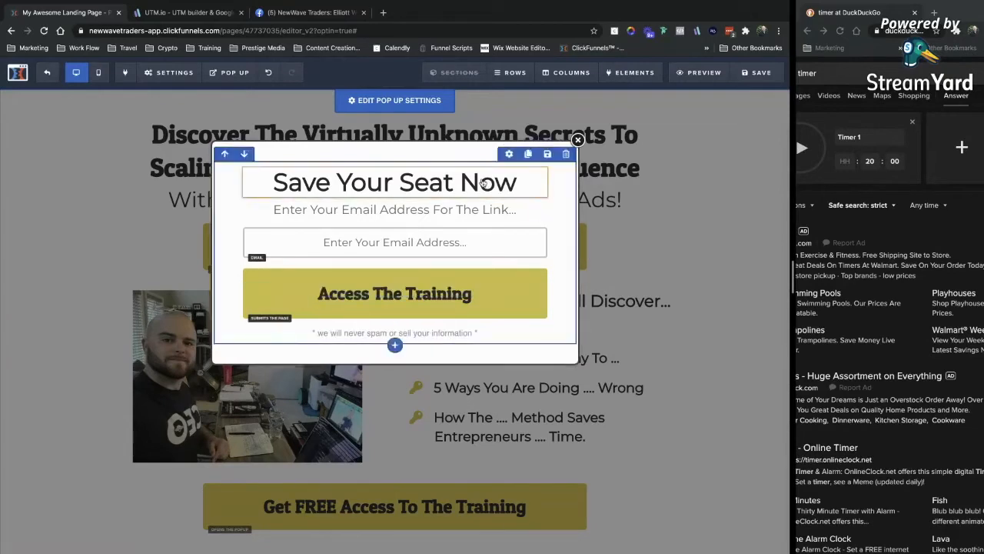
Confirm the popup keeps its full border in Advanced settings, then preview it in mobile view.
{"action": "left_click", "coordinate": [378, 102]}
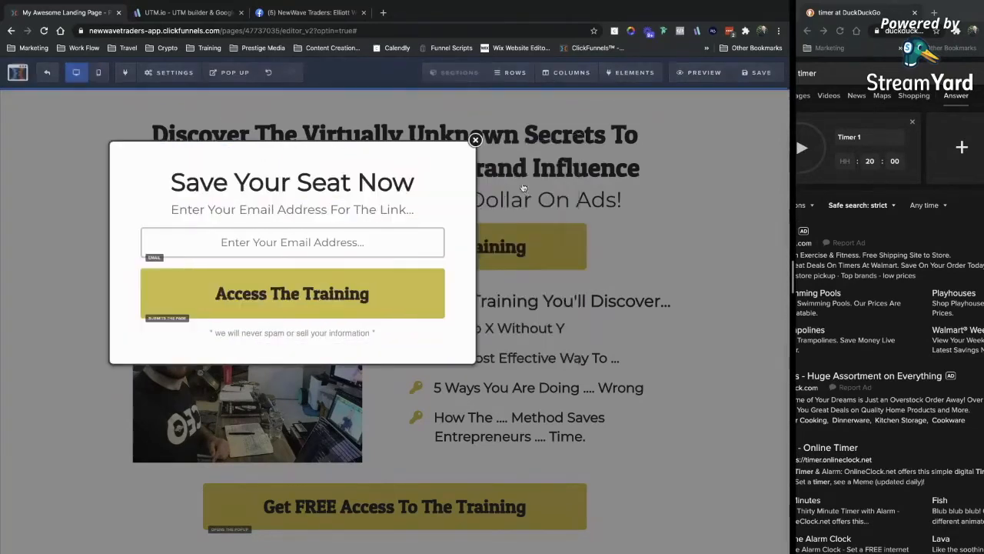
{"action": "left_click", "coordinate": [732, 131]}
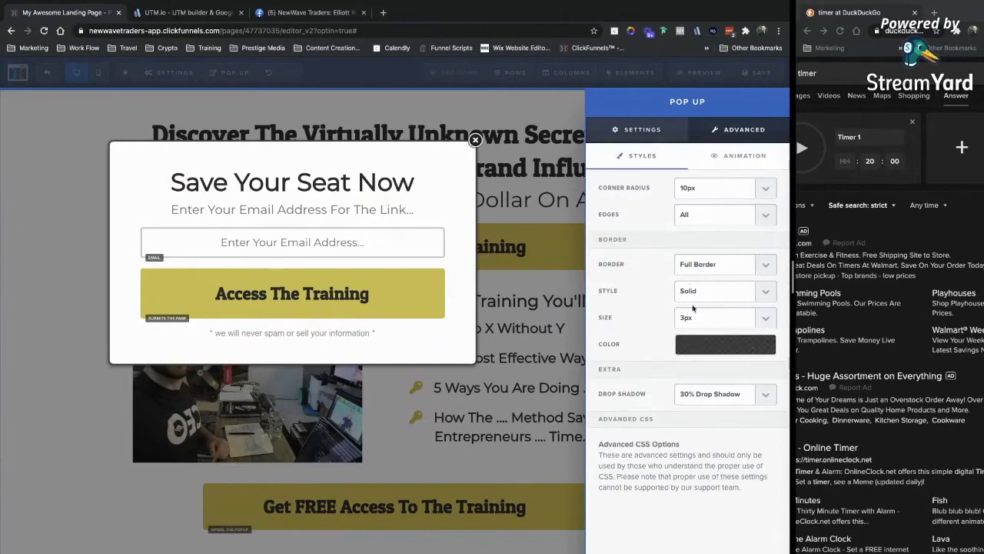
{"action": "left_click", "coordinate": [709, 264]}
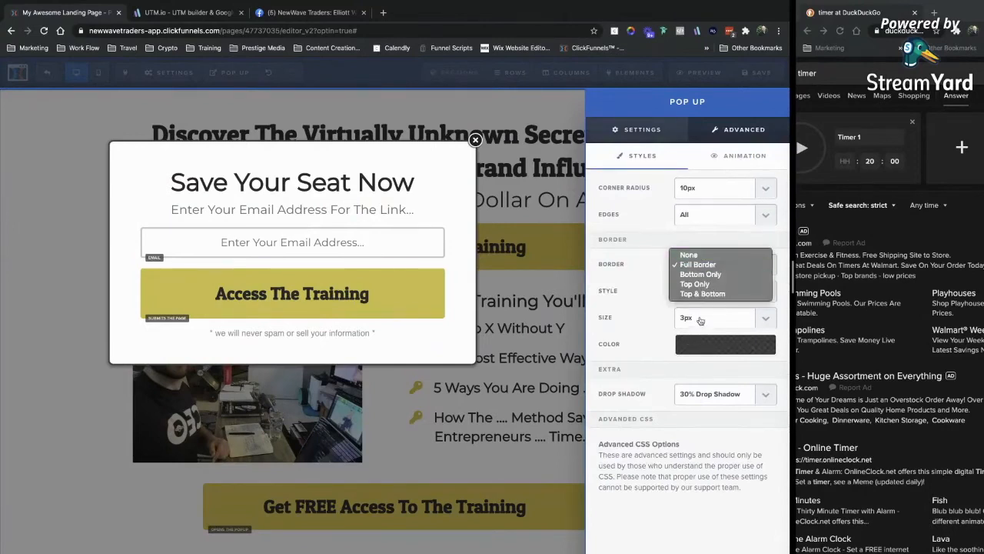
{"action": "left_click", "coordinate": [652, 333]}
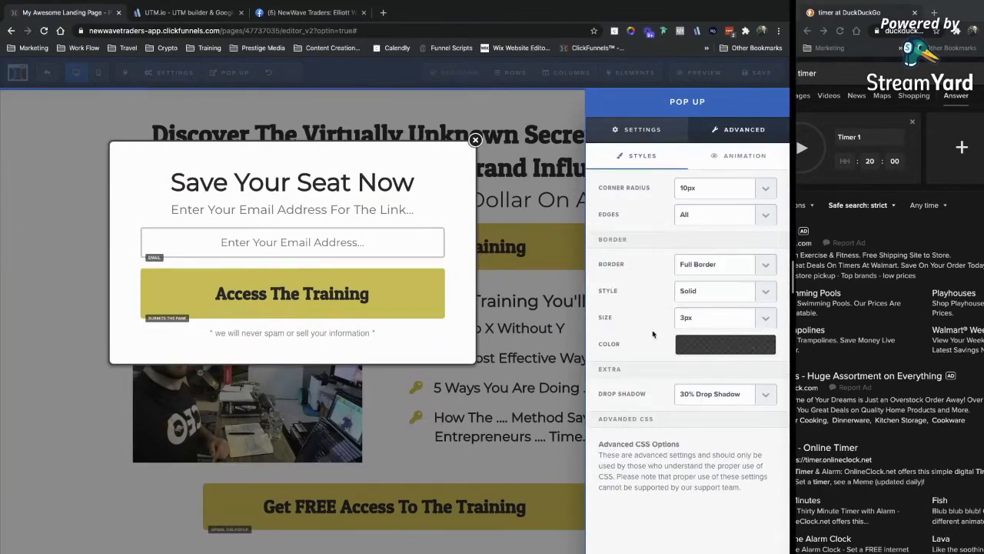
{"action": "left_click", "coordinate": [323, 147]}
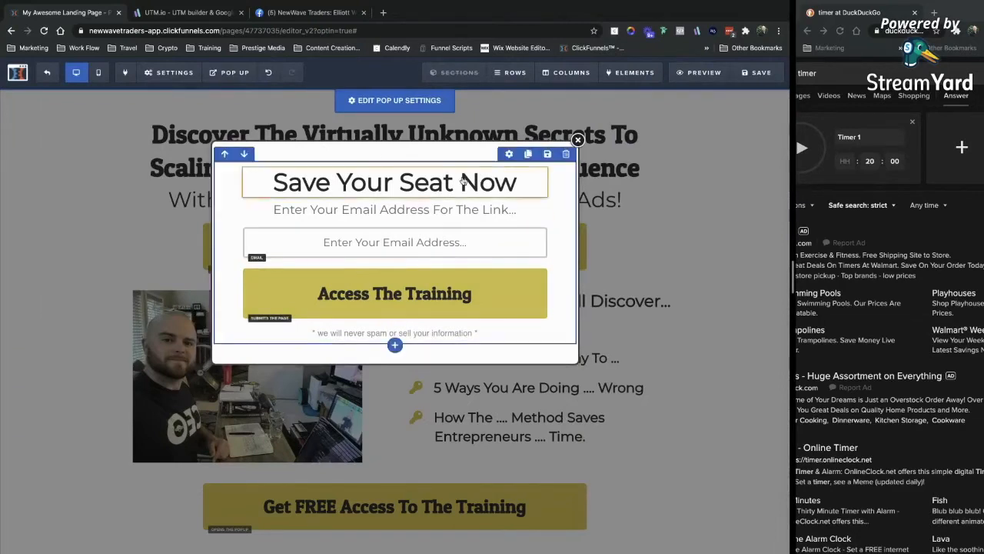
{"action": "left_click", "coordinate": [98, 73]}
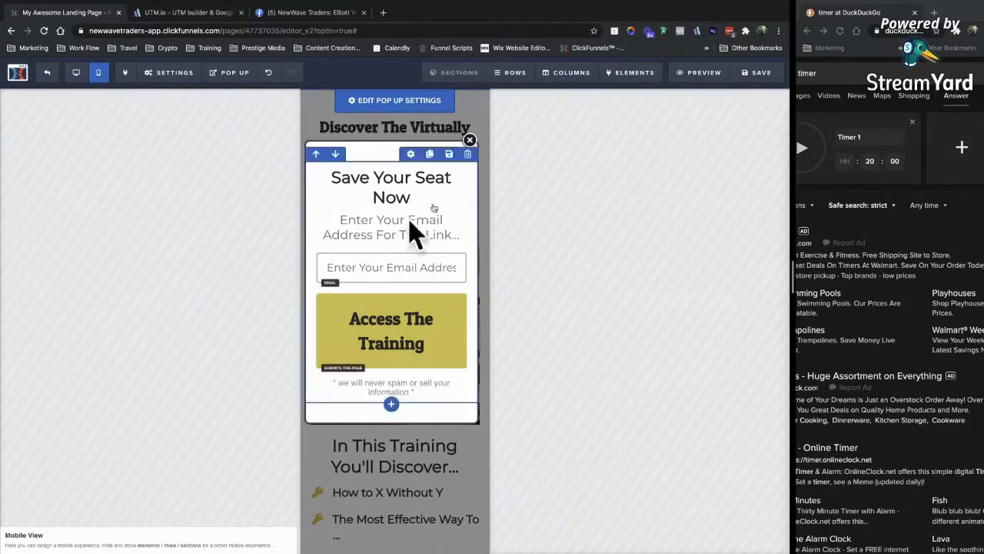
Shrink the popup headline's mobile font size.
{"action": "mouse_move", "coordinate": [230, 72]}
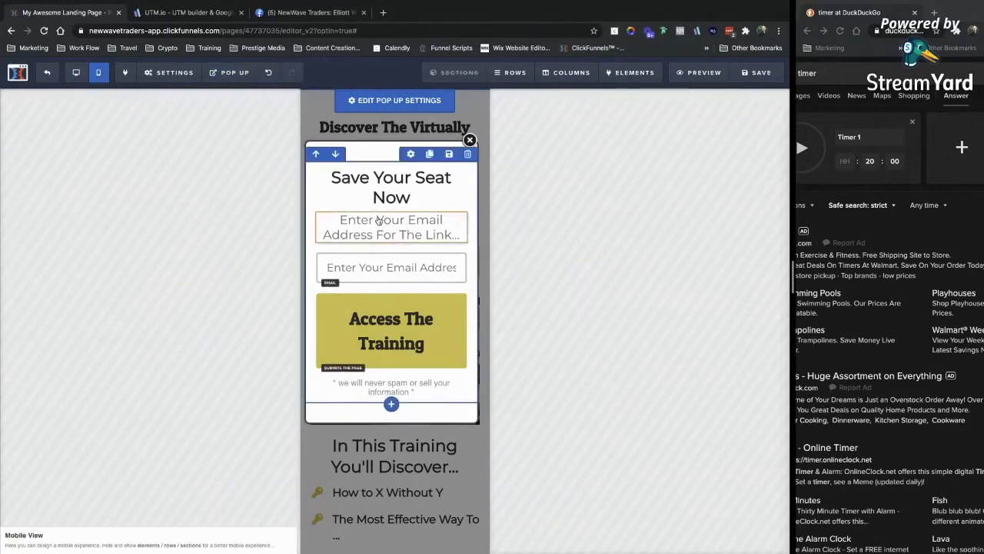
{"action": "left_click", "coordinate": [383, 161]}
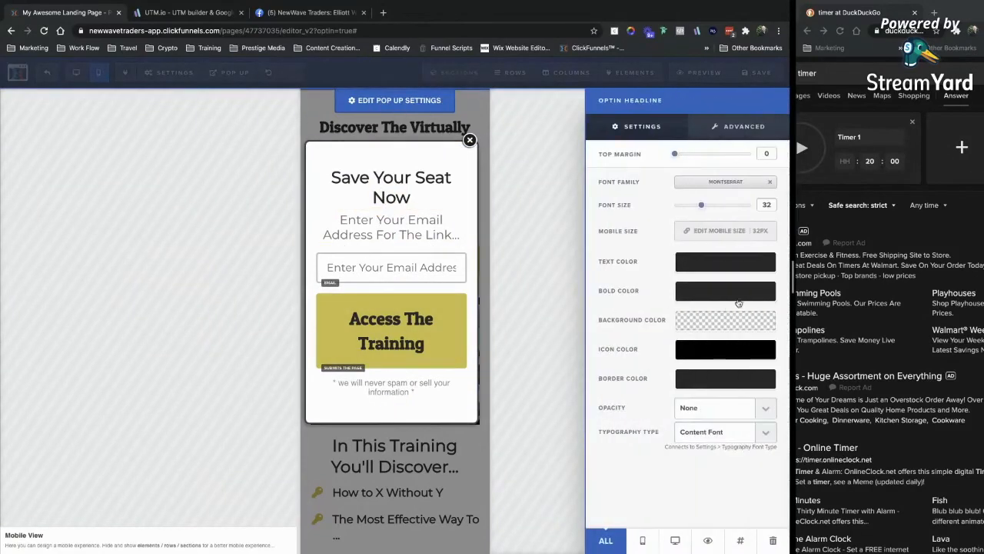
{"action": "left_click", "coordinate": [704, 230]}
{"action": "left_click", "coordinate": [707, 194]}
{"action": "left_click", "coordinate": [707, 231]}
{"action": "left_click", "coordinate": [707, 223]}
{"action": "left_click", "coordinate": [391, 206]}
Reduce the email field's mobile text size and set the button text to 18px on mobile.
{"action": "left_click", "coordinate": [391, 245]}
{"action": "left_click", "coordinate": [710, 319]}
{"action": "left_click", "coordinate": [709, 318]}
{"action": "left_click", "coordinate": [709, 280]}
{"action": "left_click", "coordinate": [708, 319]}
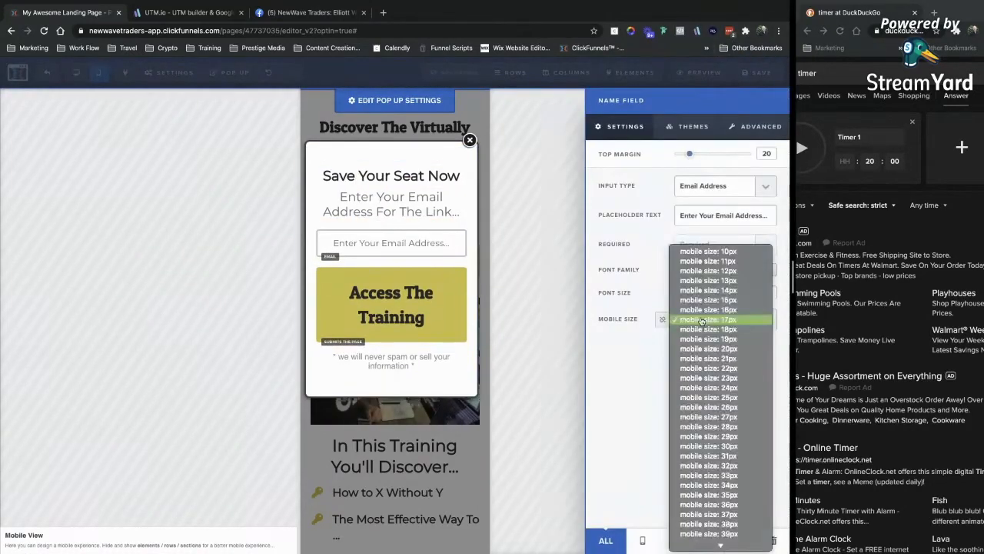
{"action": "left_click", "coordinate": [707, 309]}
{"action": "left_click", "coordinate": [394, 307]}
{"action": "left_click", "coordinate": [705, 351]}
{"action": "left_click", "coordinate": [705, 350]}
{"action": "left_click", "coordinate": [704, 371]}
{"action": "left_click", "coordinate": [566, 134]}
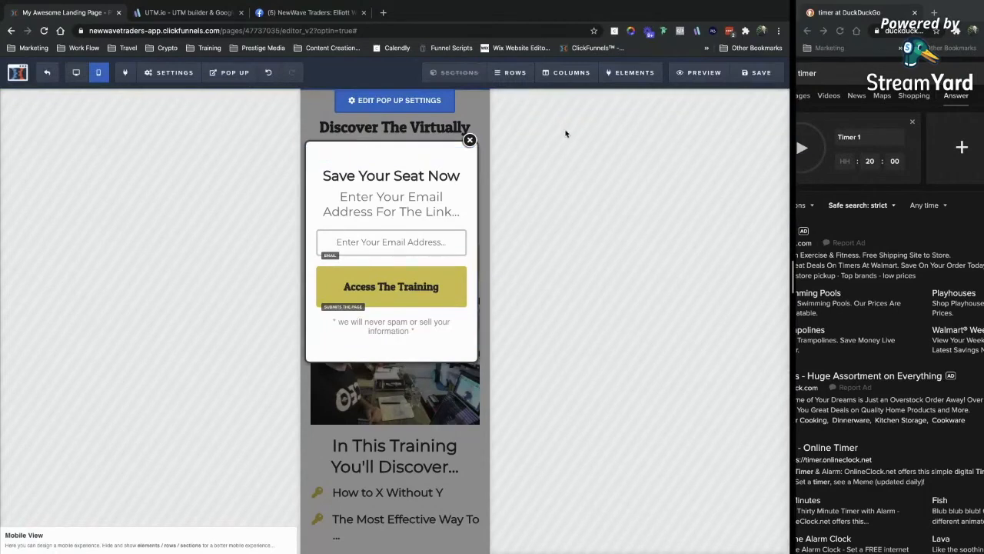
Close the popup, save the page and bring up its SEO meta data settings.
{"action": "left_click", "coordinate": [412, 128]}
{"action": "left_click", "coordinate": [759, 72]}
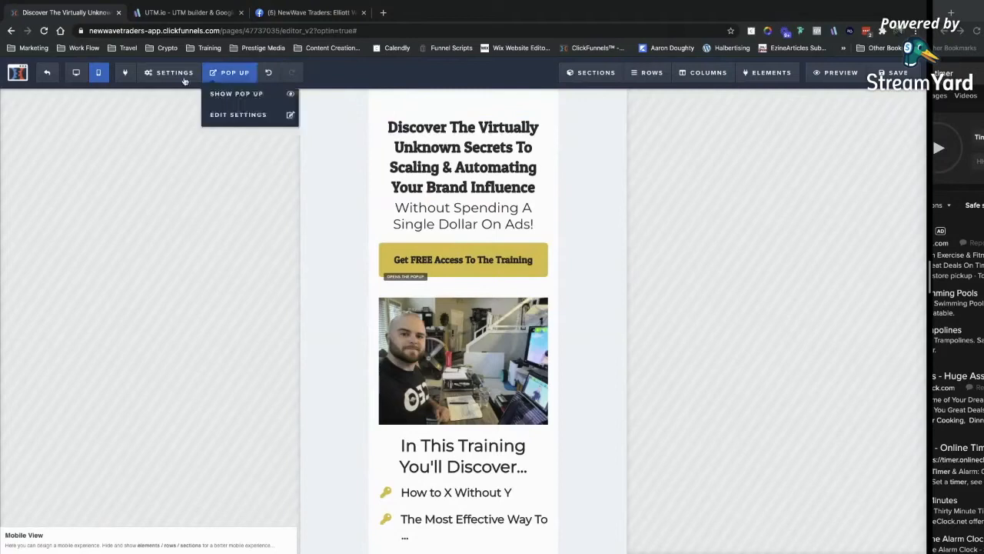
{"action": "left_click", "coordinate": [174, 73]}
{"action": "left_click", "coordinate": [174, 114]}
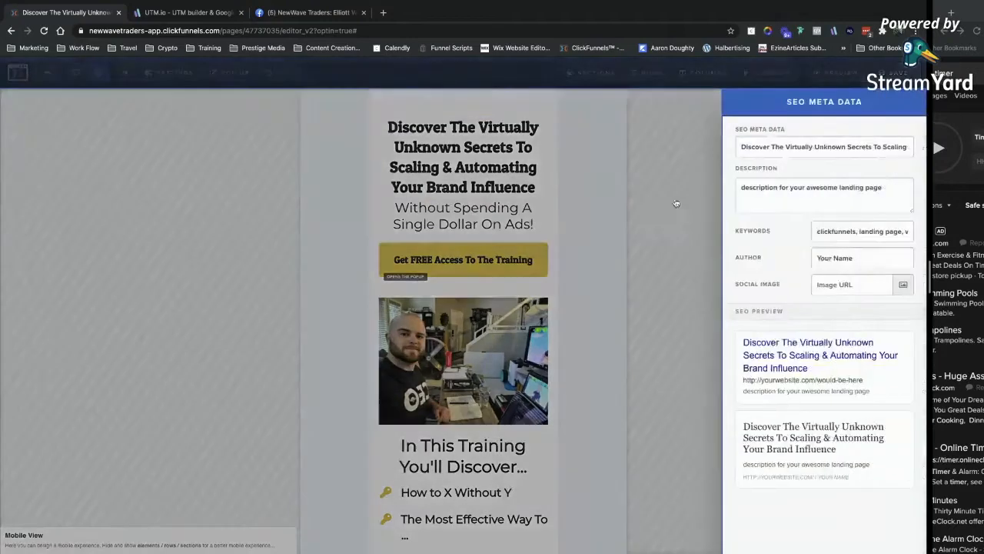
Close the SEO meta data panel, exit the editor and open the funnel's Webinar step.
{"action": "left_click", "coordinate": [854, 231]}
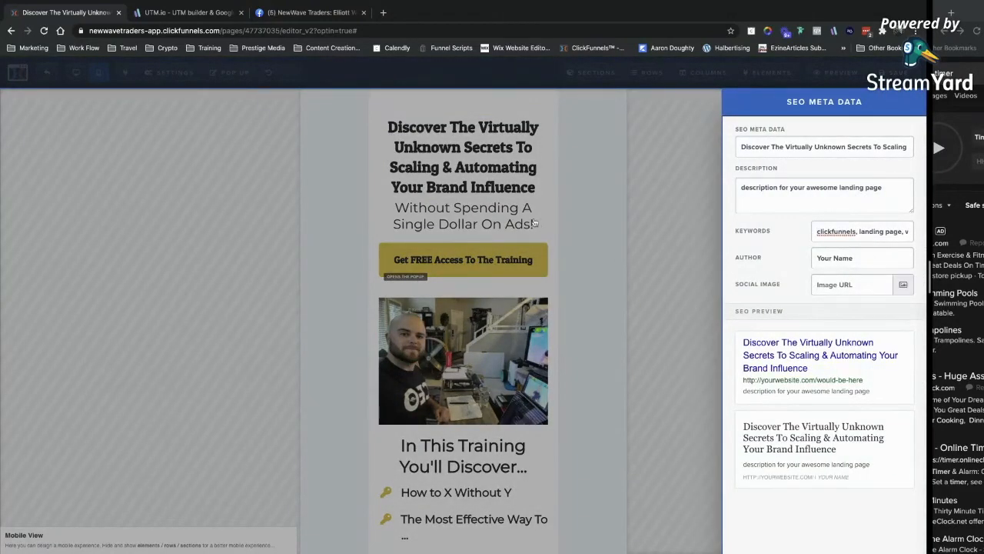
{"action": "left_click", "coordinate": [493, 167]}
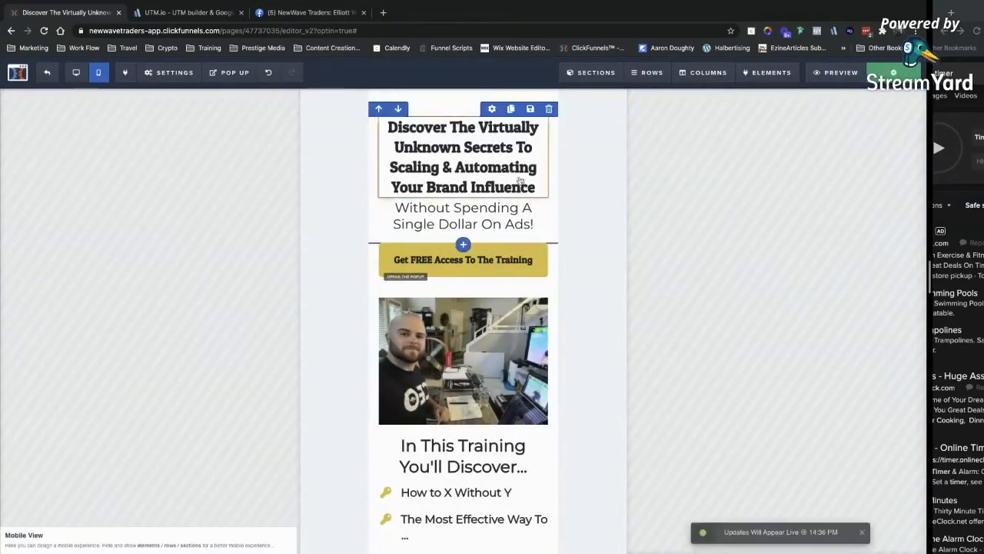
{"action": "scroll", "coordinate": [516, 419], "scroll_direction": "down", "scroll_amount": 3}
{"action": "scroll", "coordinate": [516, 419], "scroll_direction": "up", "scroll_amount": 3}
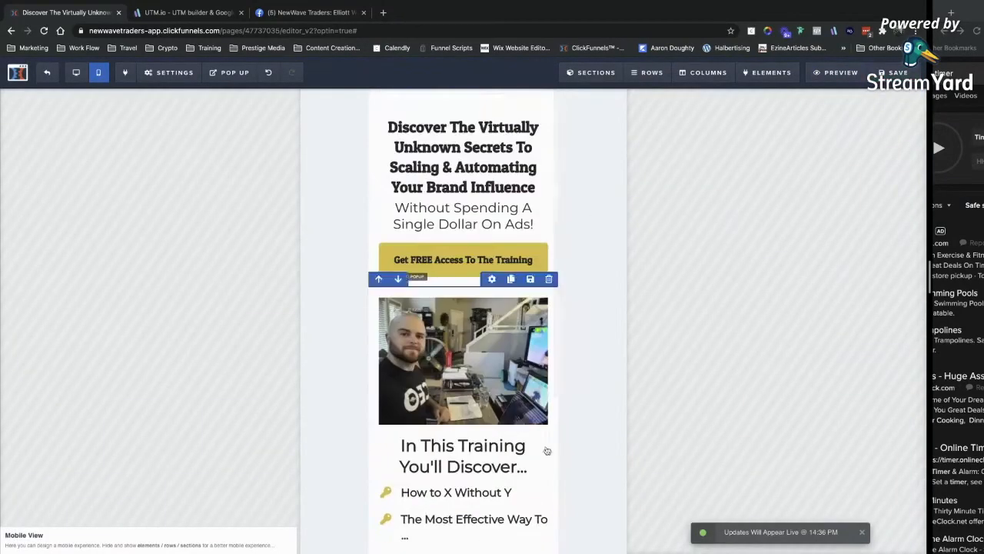
{"action": "left_click", "coordinate": [75, 72]}
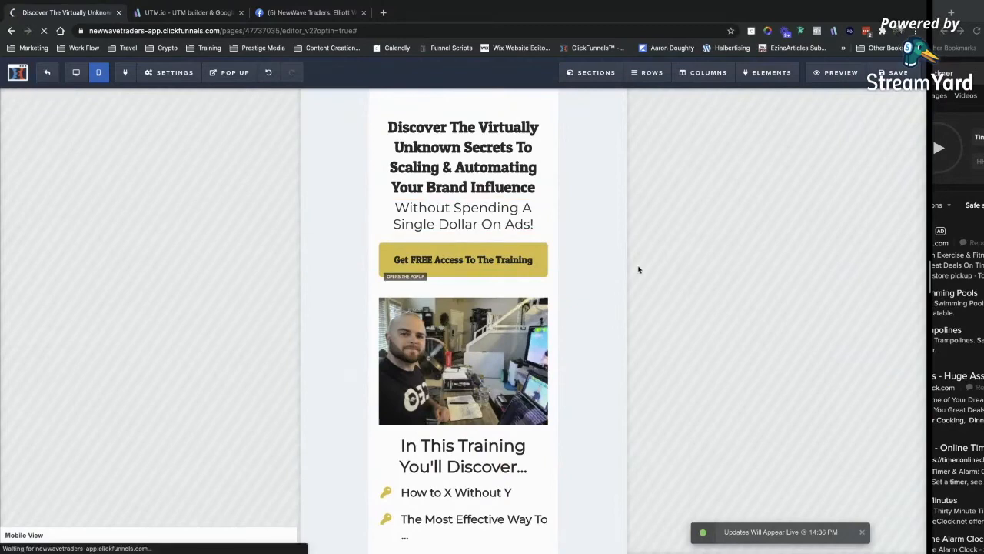
{"action": "left_click", "coordinate": [204, 250]}
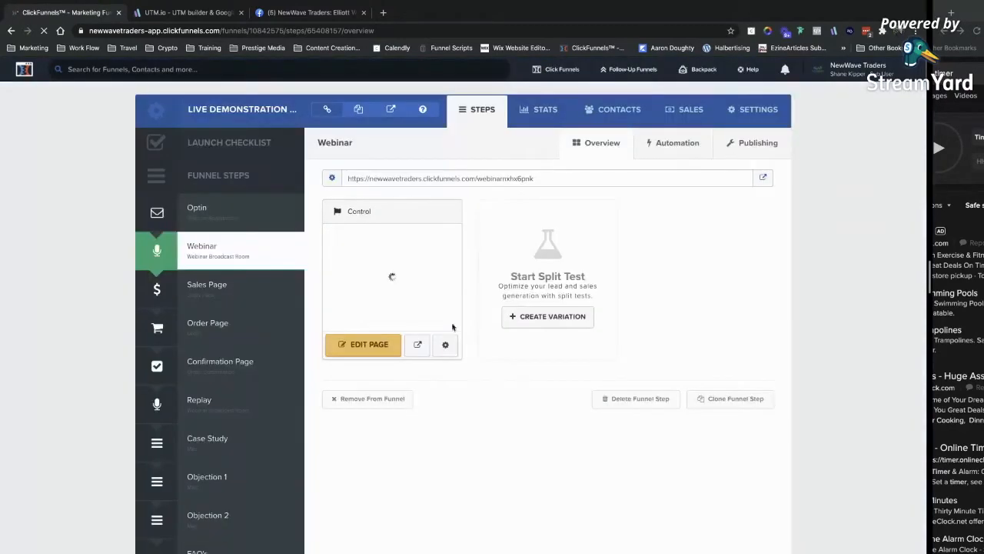
Open the Webinar step's Control variation page in the editor.
{"action": "left_click", "coordinate": [361, 346]}
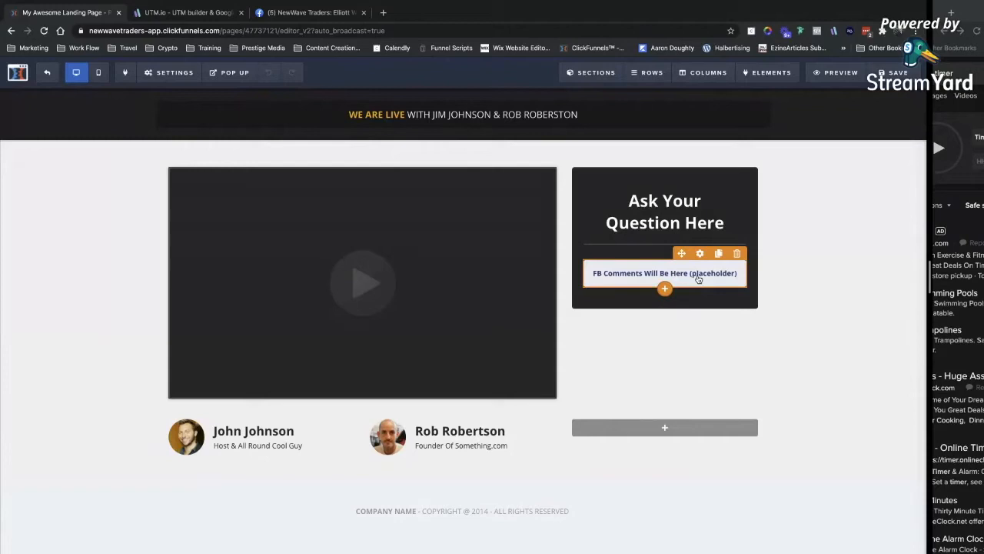
Delete the Facebook comments placeholder from the webinar page.
{"action": "left_click", "coordinate": [736, 253]}
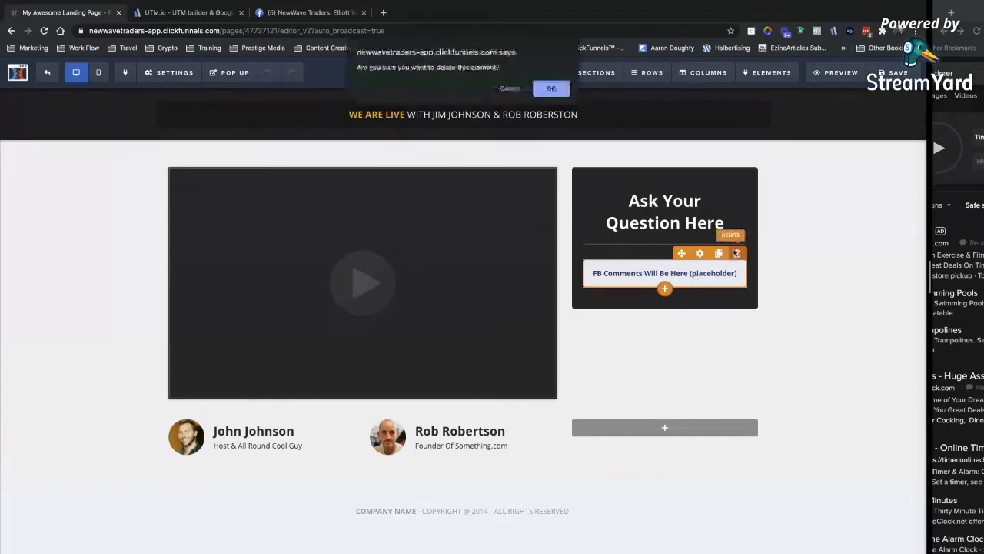
{"action": "left_click", "coordinate": [564, 86]}
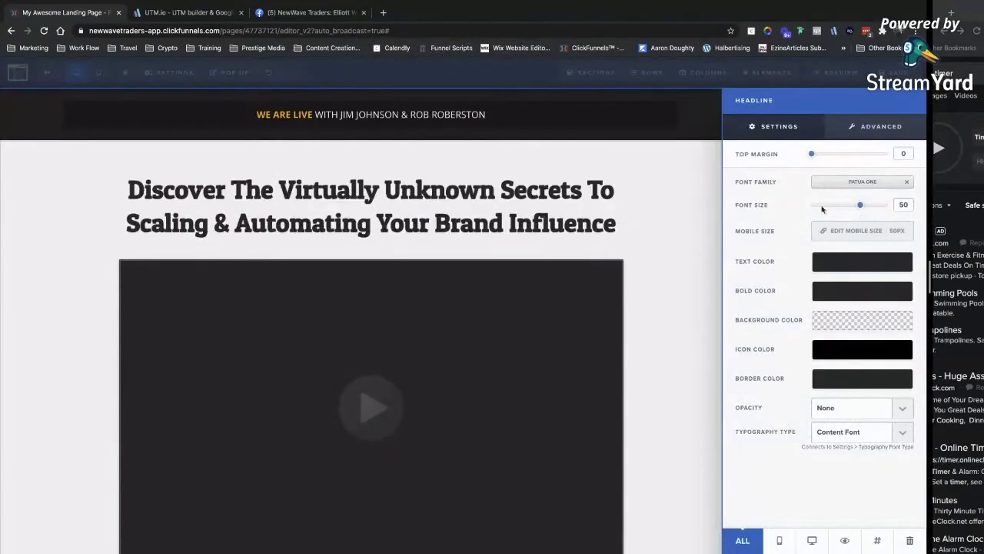
{"action": "left_click", "coordinate": [591, 194]}
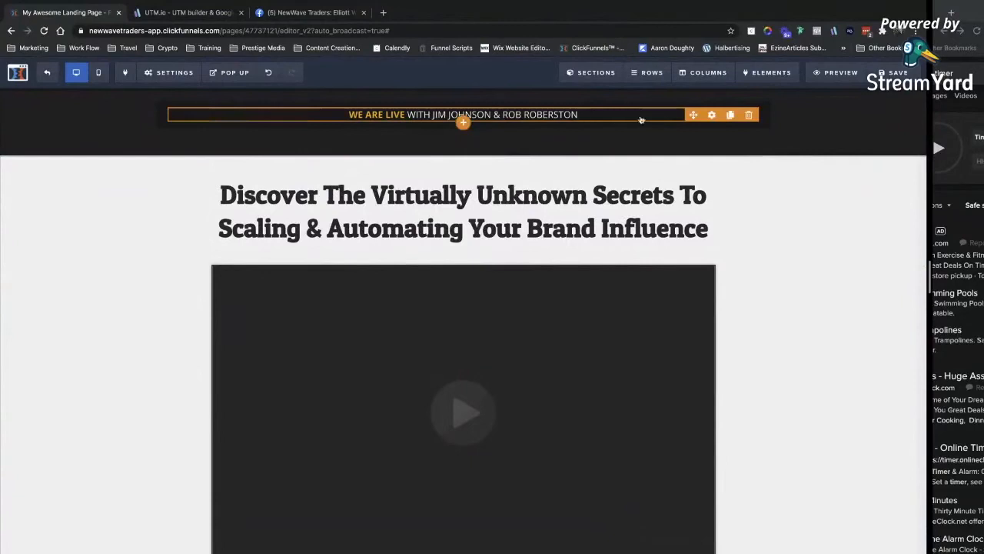
Change the top banner to 'The Webinar Is Currently In Progress... DO NOT CLOSE THIS PAGE!!'.
{"action": "left_click", "coordinate": [592, 118]}
{"action": "key", "text": "super+a"}
{"action": "type", "text": "I"}
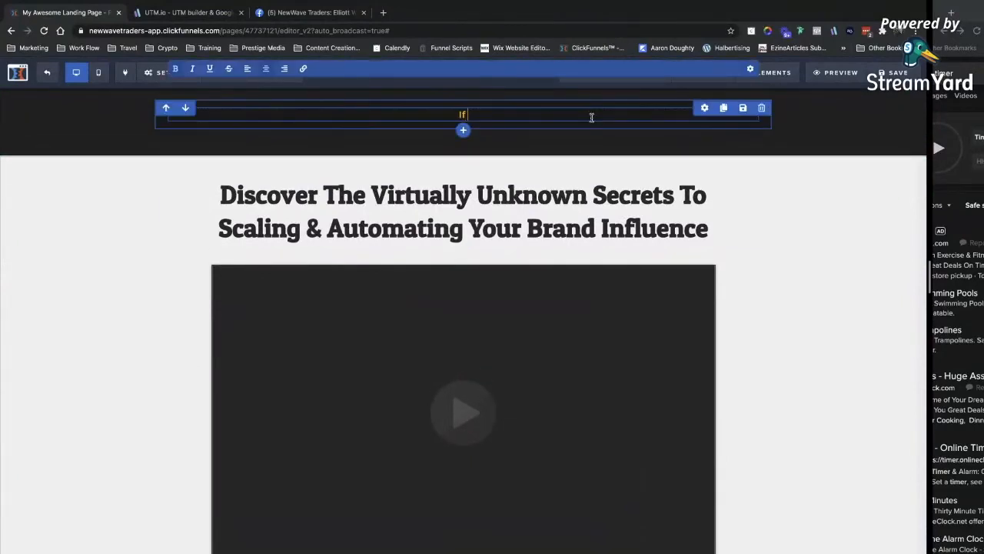
{"action": "type", "text": "f"}
{"action": "key", "text": "BackSpace"}
{"action": "key", "text": "BackSpace"}
{"action": "key", "text": "BackSpace"}
{"action": "type", "text": "The Wa"}
{"action": "key", "text": "BackSpace"}
{"action": "type", "text": "ebinar Is Currently In Progress..."}
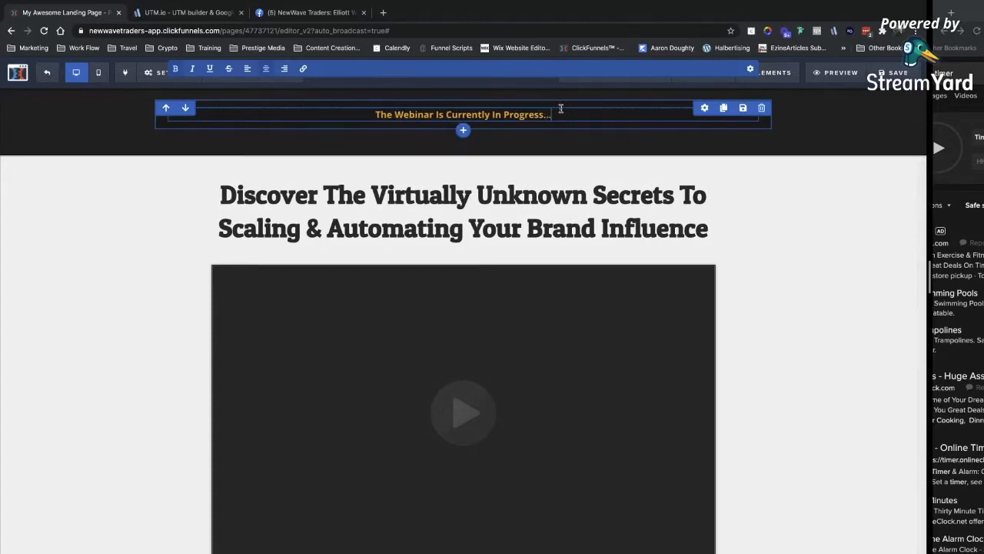
{"action": "type", "text": " DO NOT CL"}
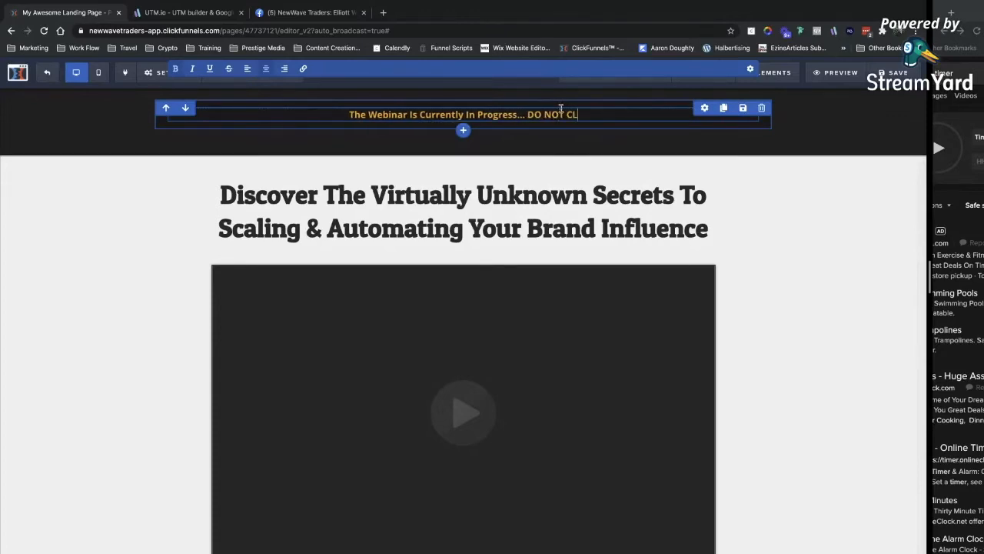
{"action": "type", "text": "OSE THIS PAGE"}
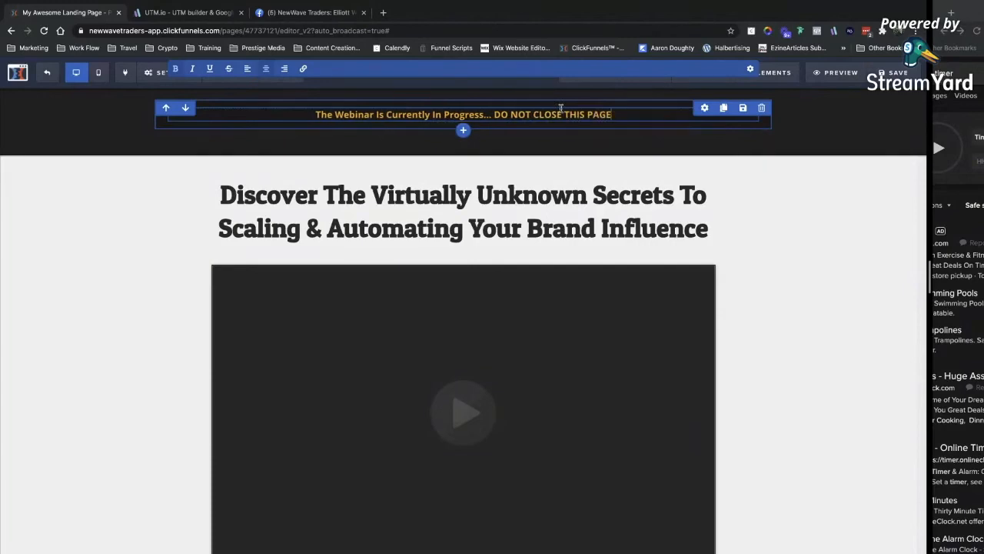
{"action": "type", "text": "!!"}
{"action": "left_click", "coordinate": [700, 129]}
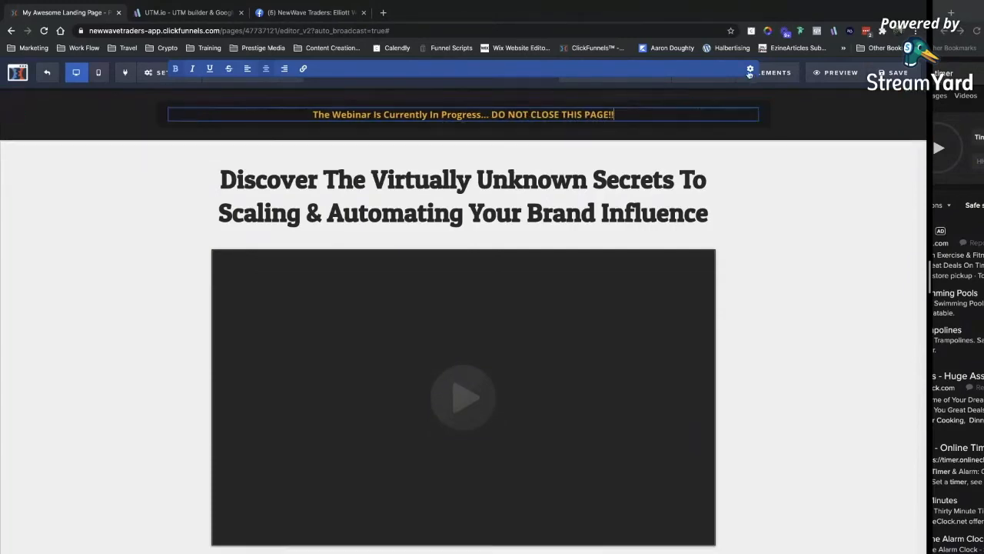
{"action": "scroll", "coordinate": [621, 228], "scroll_direction": "down", "scroll_amount": 2}
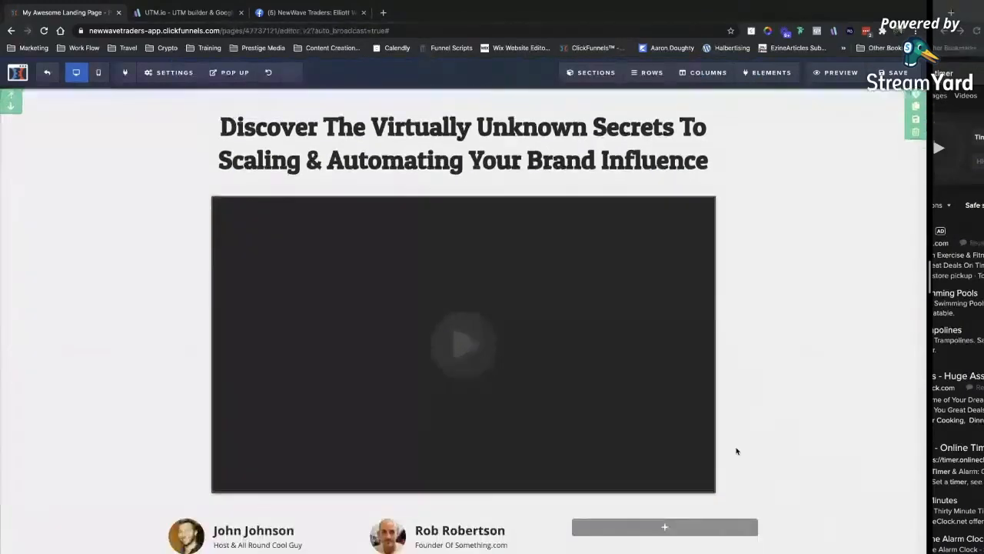
{"action": "left_click", "coordinate": [622, 227]}
{"action": "left_click", "coordinate": [698, 279]}
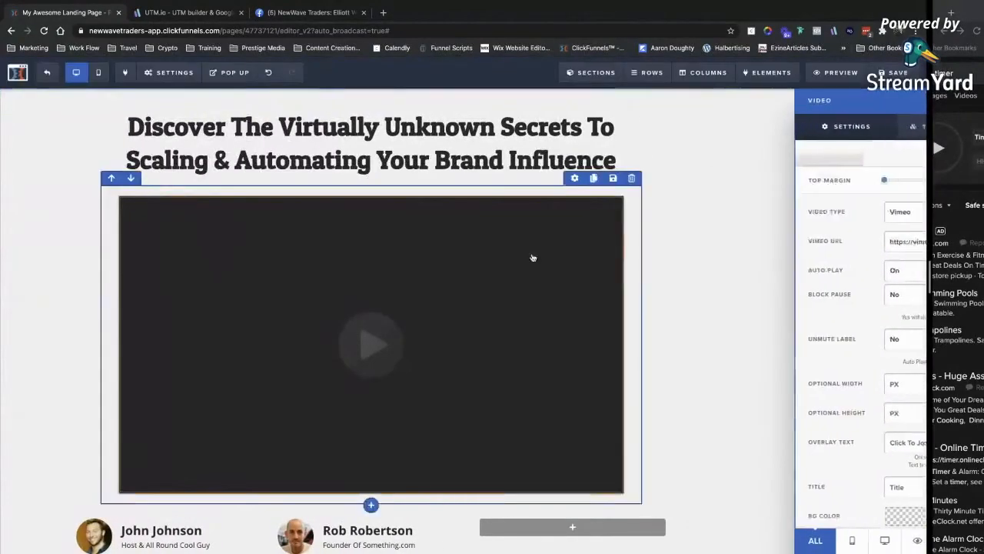
{"action": "left_click", "coordinate": [504, 259]}
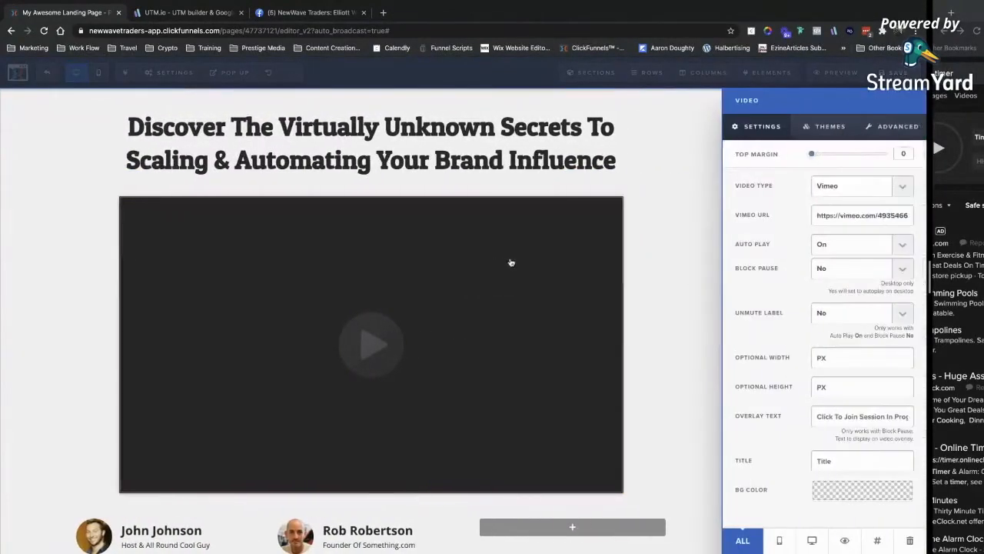
{"action": "left_click", "coordinate": [849, 191]}
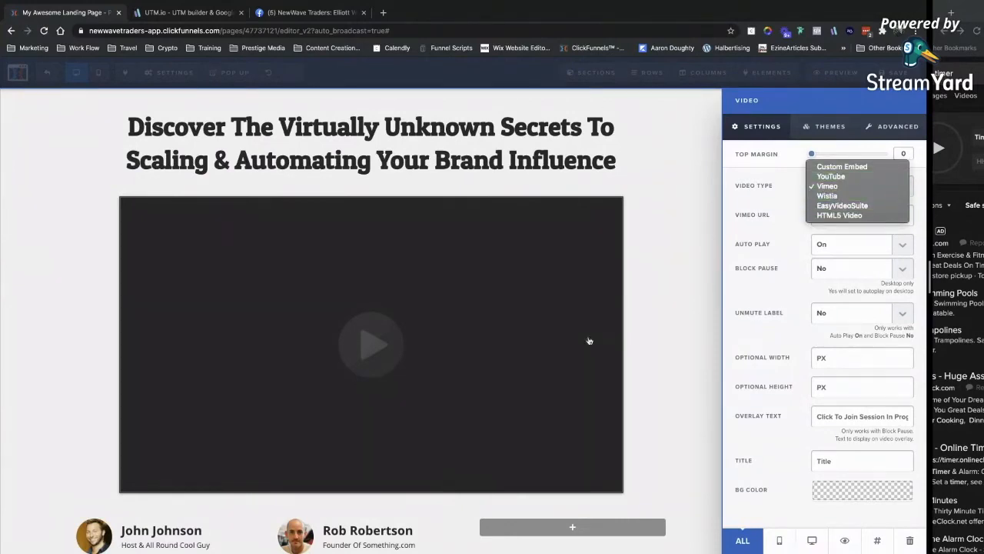
{"action": "left_click", "coordinate": [767, 242]}
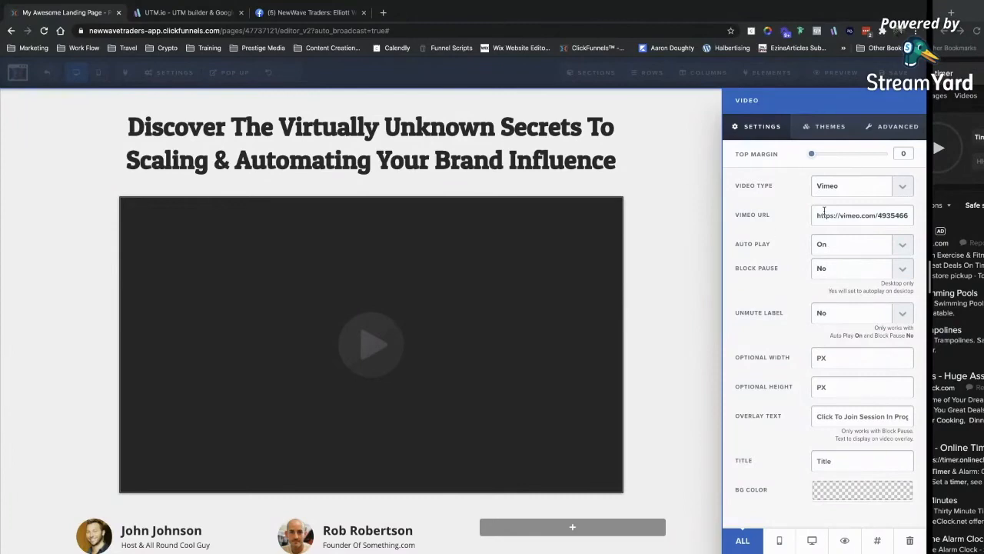
{"action": "left_click", "coordinate": [550, 285]}
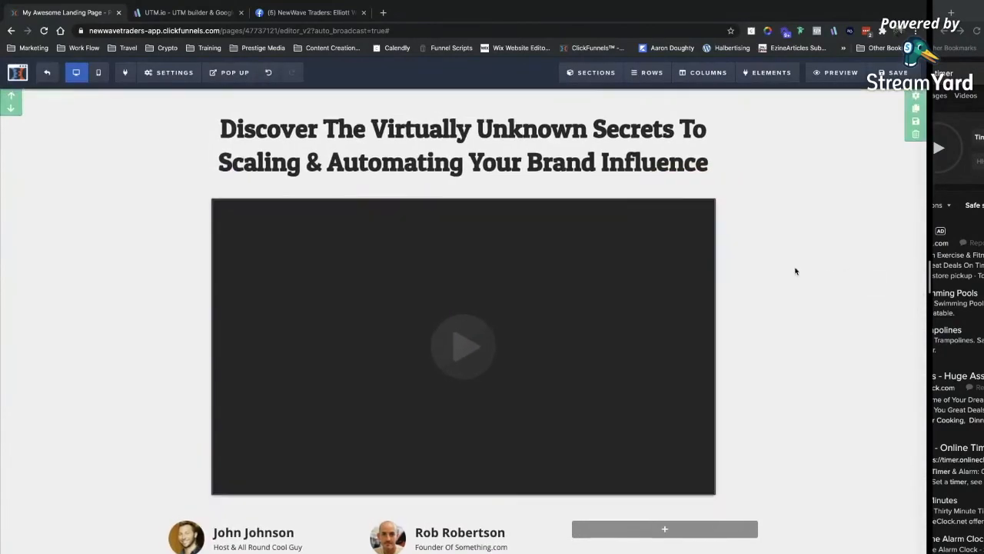
Delete the three-column row of host profiles beneath the webinar video.
{"action": "scroll", "coordinate": [795, 270], "scroll_direction": "up", "scroll_amount": 1}
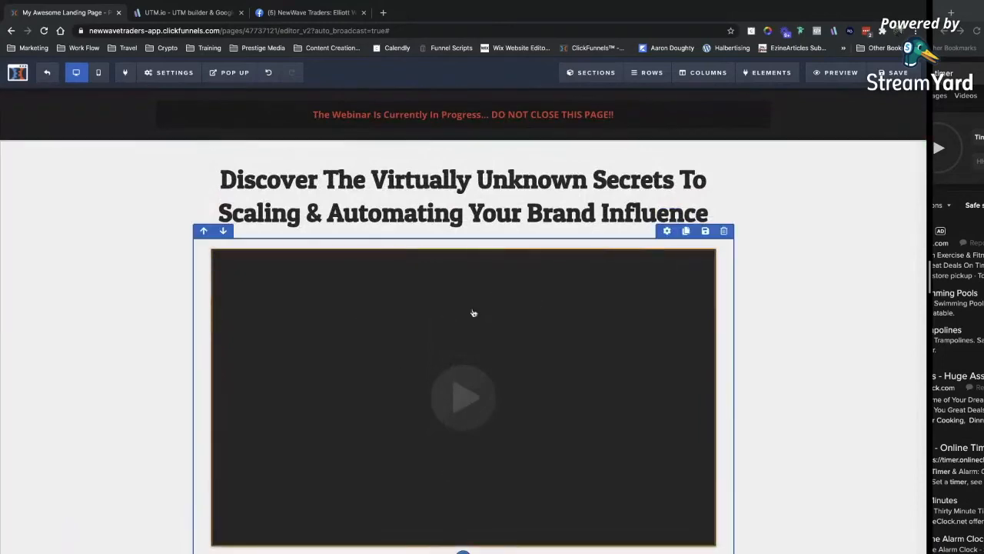
{"action": "scroll", "coordinate": [567, 422], "scroll_direction": "down", "scroll_amount": 1}
{"action": "scroll", "coordinate": [567, 422], "scroll_direction": "down", "scroll_amount": 1}
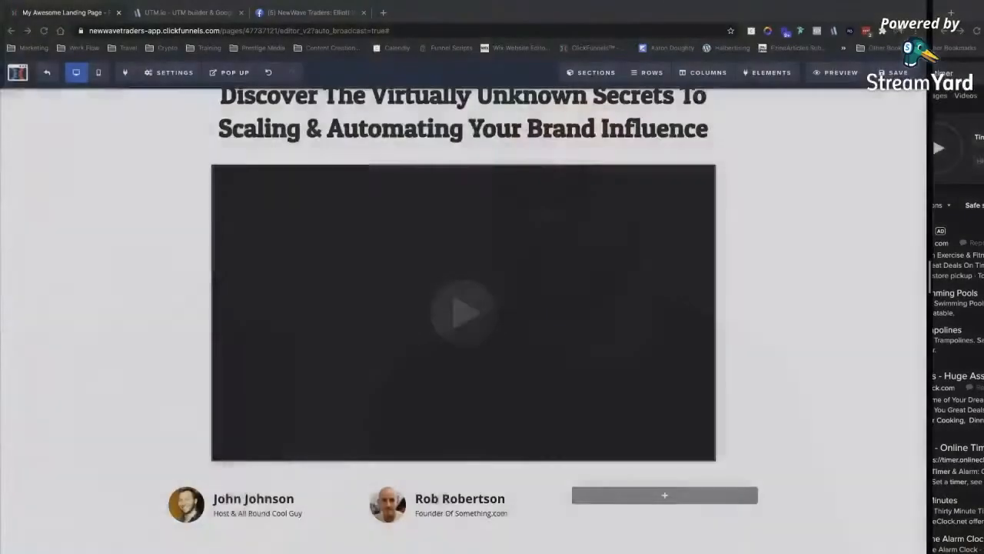
{"action": "scroll", "coordinate": [430, 392], "scroll_direction": "down", "scroll_amount": 1}
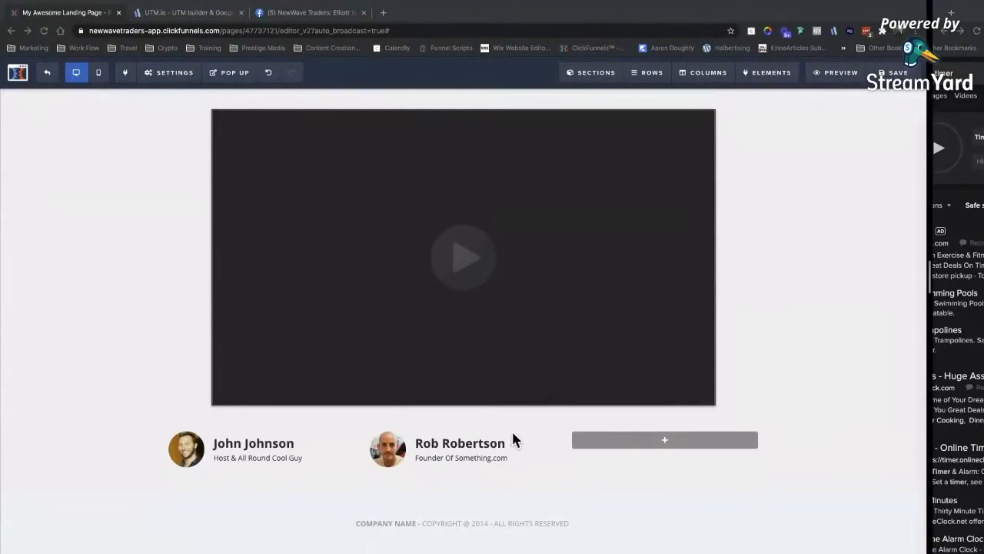
{"action": "left_click", "coordinate": [700, 425]}
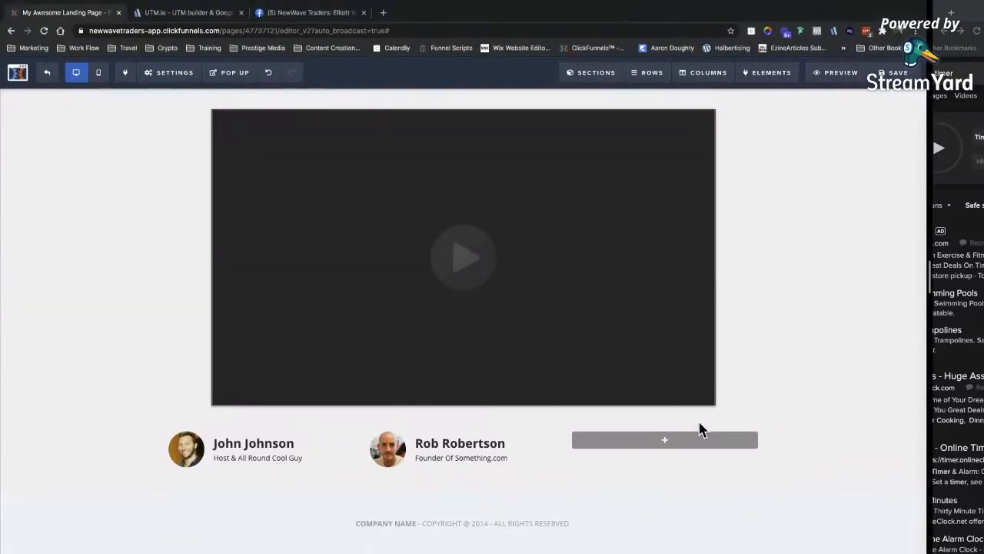
{"action": "left_click", "coordinate": [761, 419]}
{"action": "key", "text": "Return"}
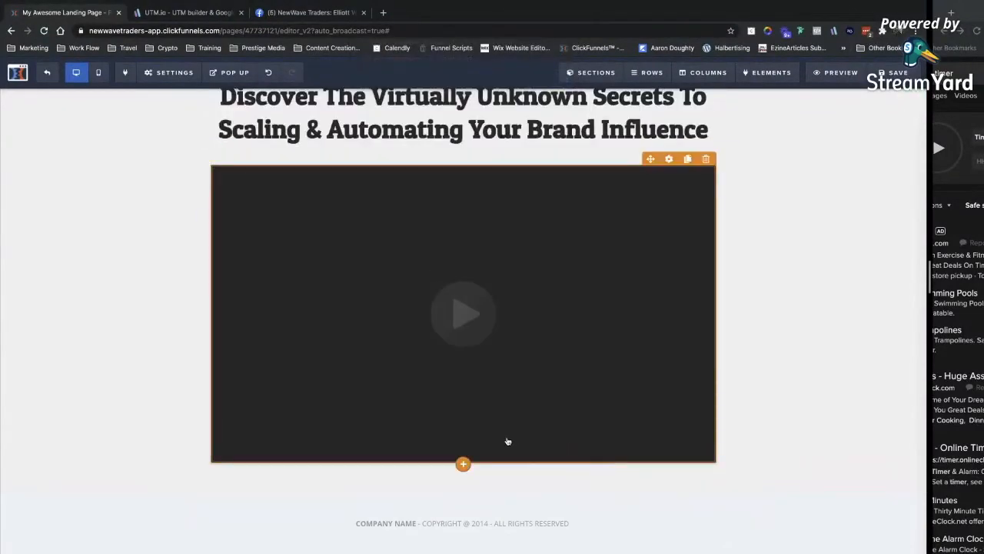
{"action": "scroll", "coordinate": [742, 392], "scroll_direction": "up", "scroll_amount": 1}
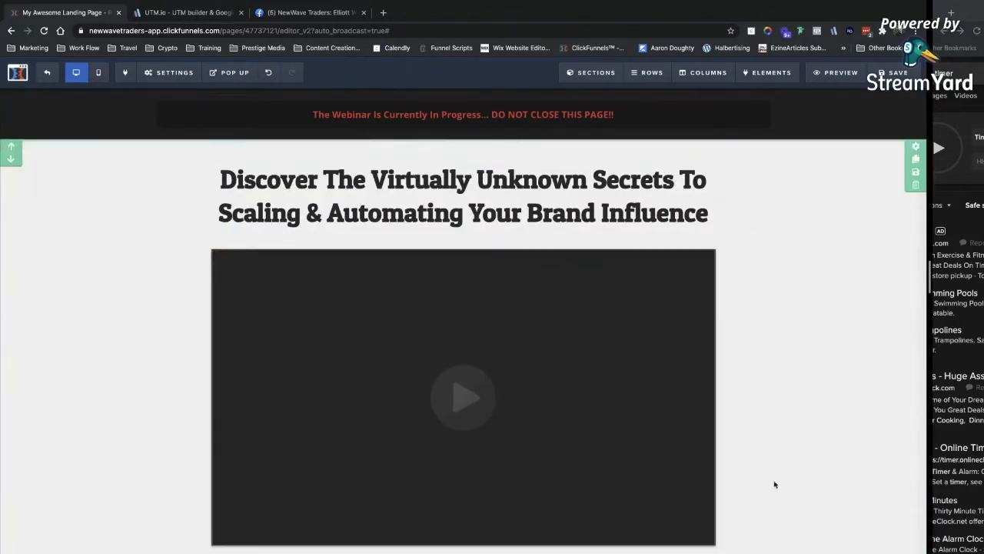
{"action": "scroll", "coordinate": [763, 498], "scroll_direction": "down", "scroll_amount": 1}
Add a single-column row under the video containing a new button.
{"action": "left_click", "coordinate": [464, 452]}
{"action": "left_click", "coordinate": [762, 139]}
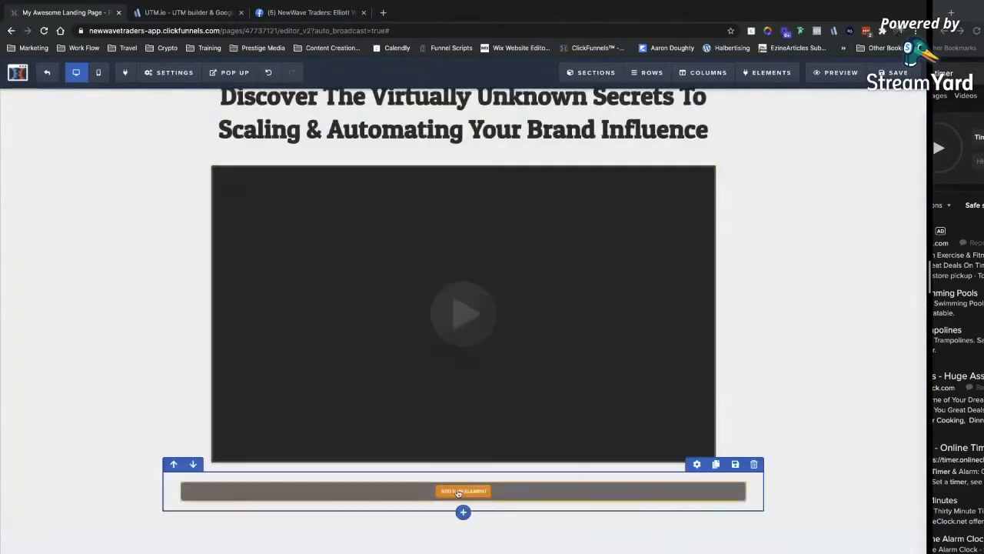
{"action": "scroll", "coordinate": [718, 452], "scroll_direction": "down", "scroll_amount": 1}
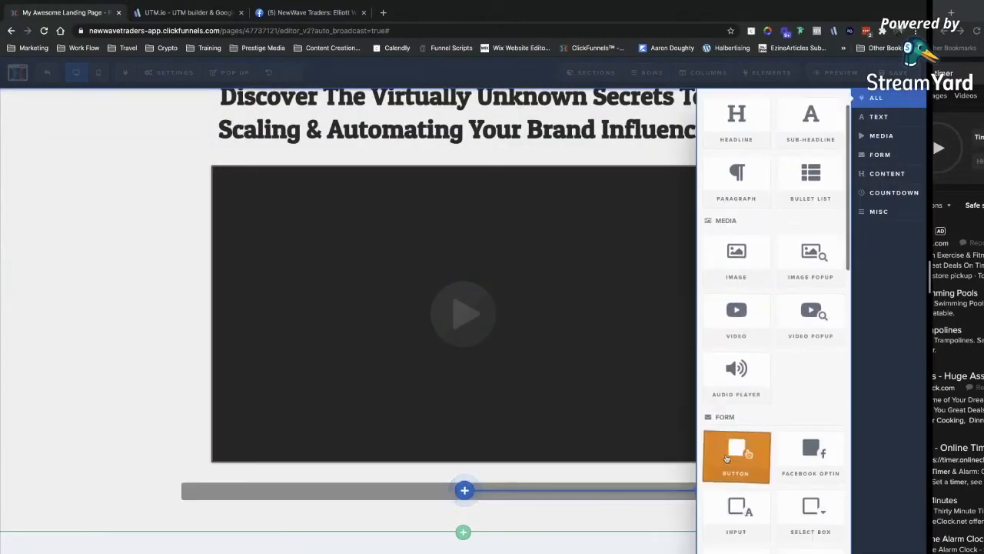
{"action": "left_click", "coordinate": [737, 461]}
{"action": "left_click", "coordinate": [548, 502]}
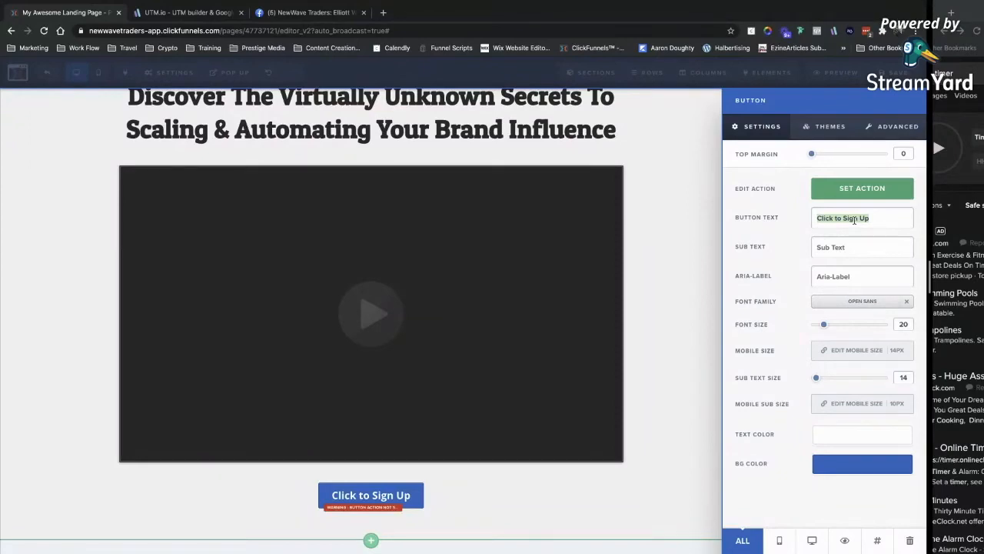
Label the button 'Get Access To The Masterclass Now' and review its click action settings.
{"action": "type", "text": "Get Access To The Master"}
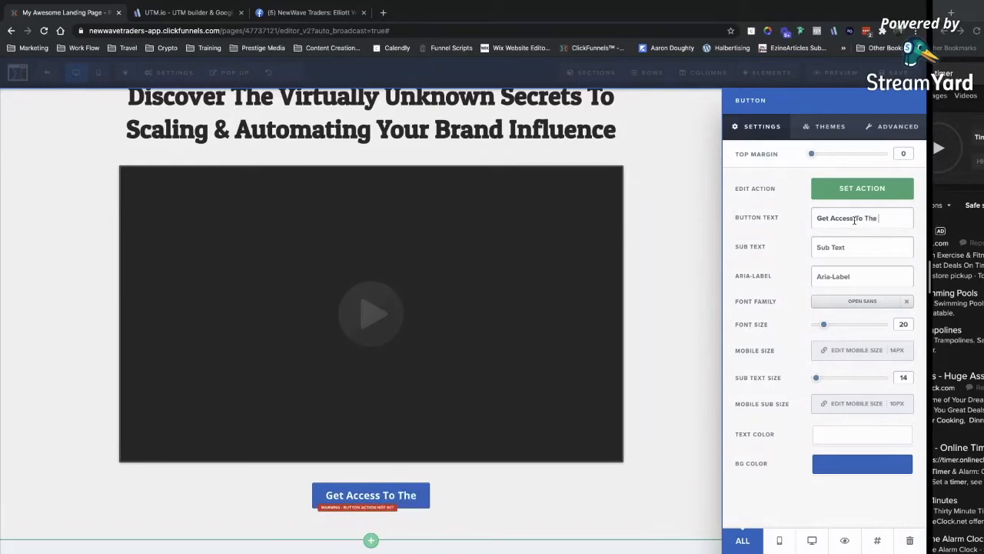
{"action": "type", "text": "class Now"}
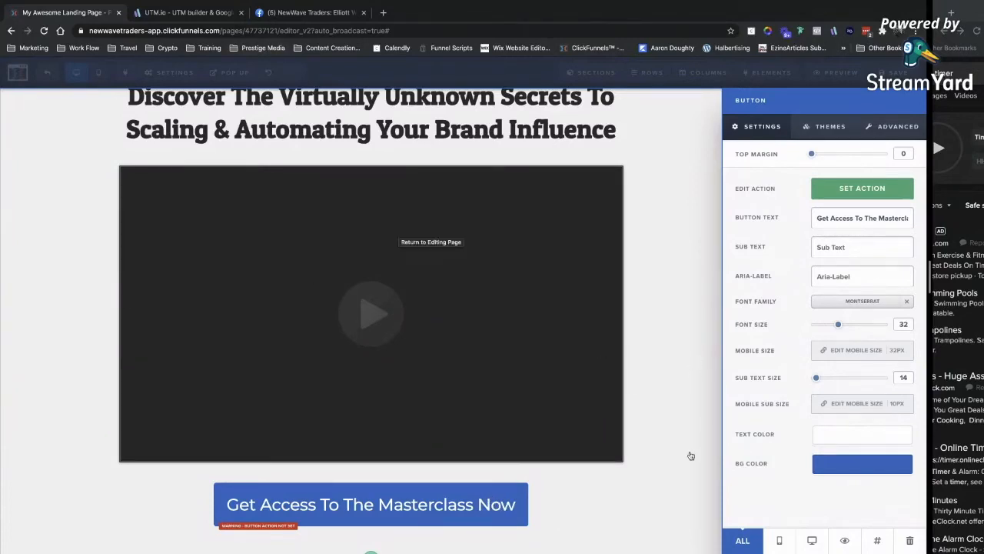
{"action": "left_click", "coordinate": [567, 509]}
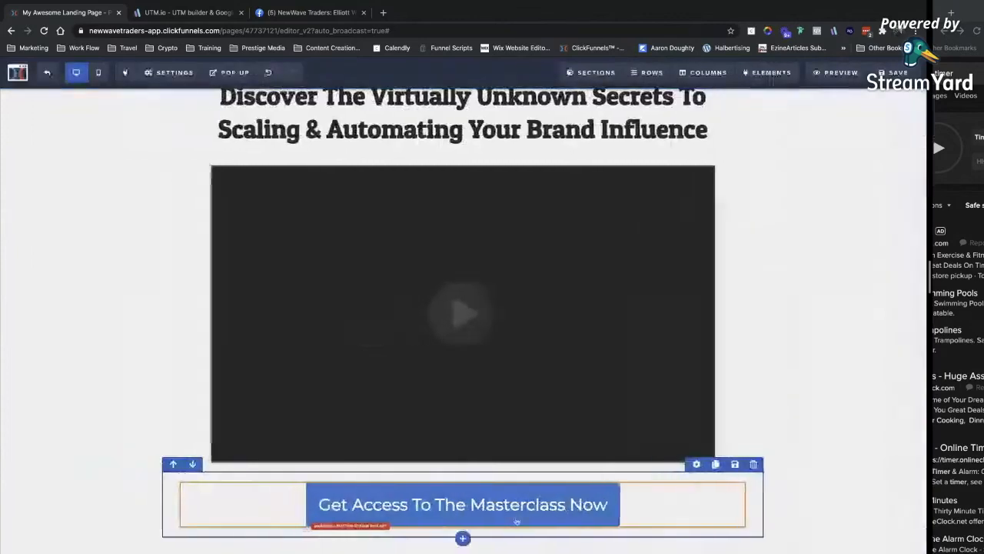
{"action": "left_click", "coordinate": [455, 517]}
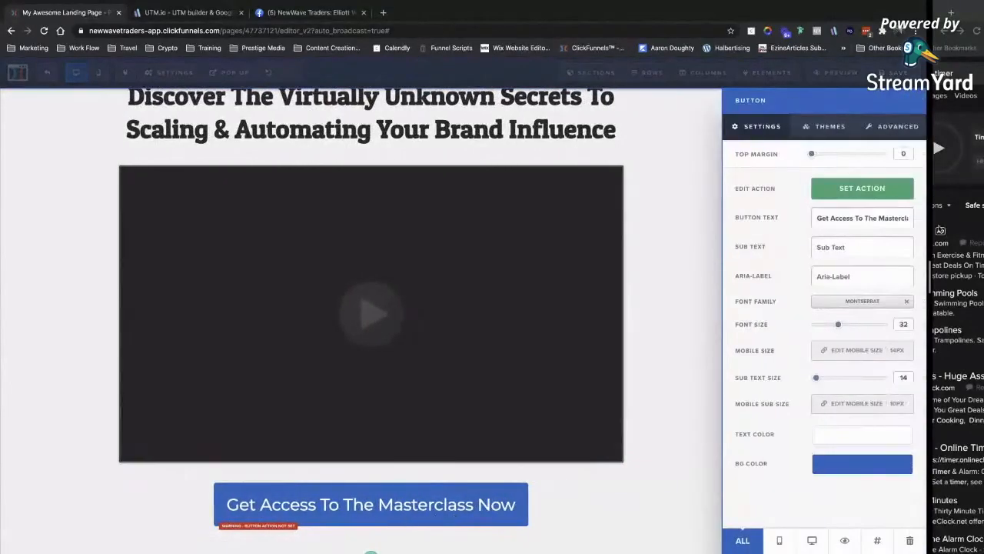
{"action": "left_click", "coordinate": [852, 196]}
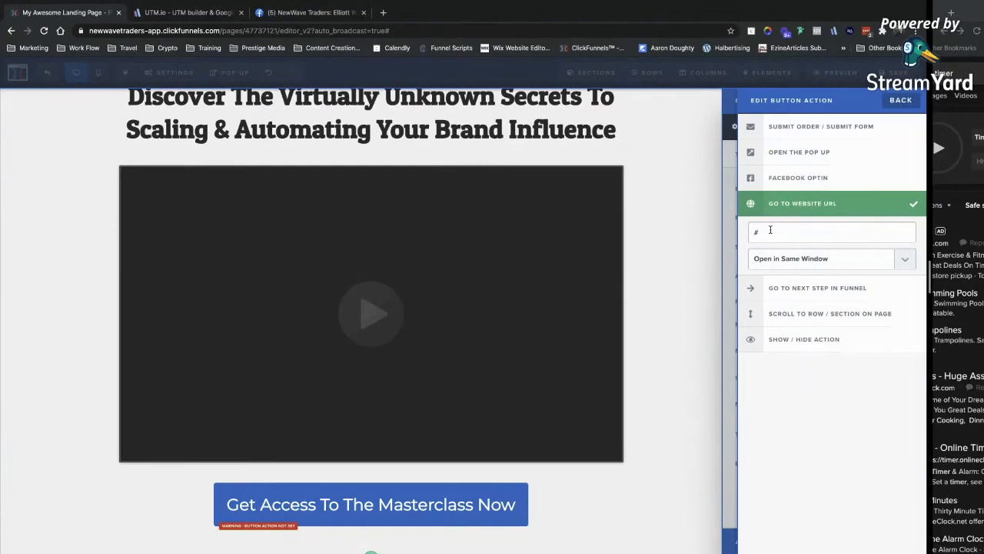
{"action": "left_click", "coordinate": [447, 442]}
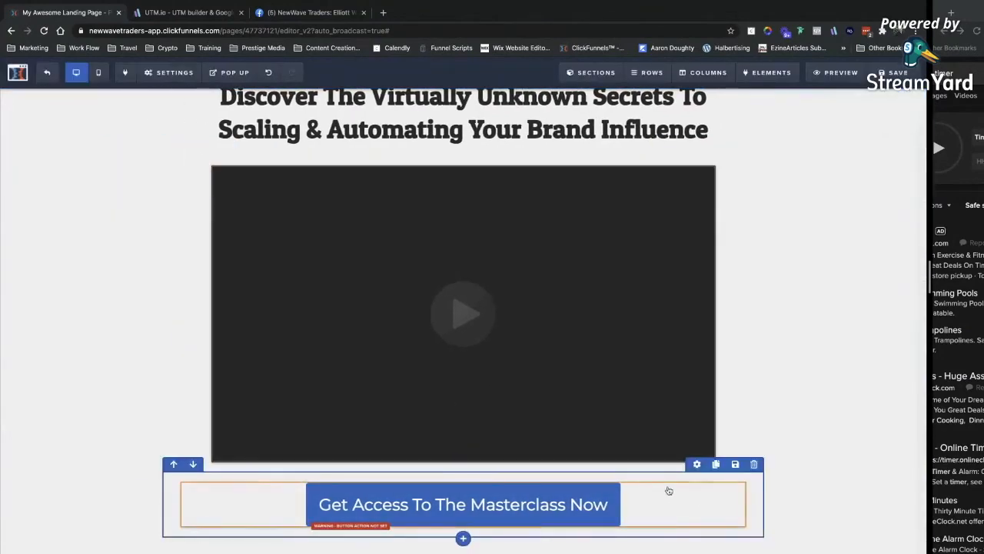
Add a sub-headline above the button reading 'Access The Full Course For Life Before This Offer Goes Away'.
{"action": "left_click", "coordinate": [459, 538]}
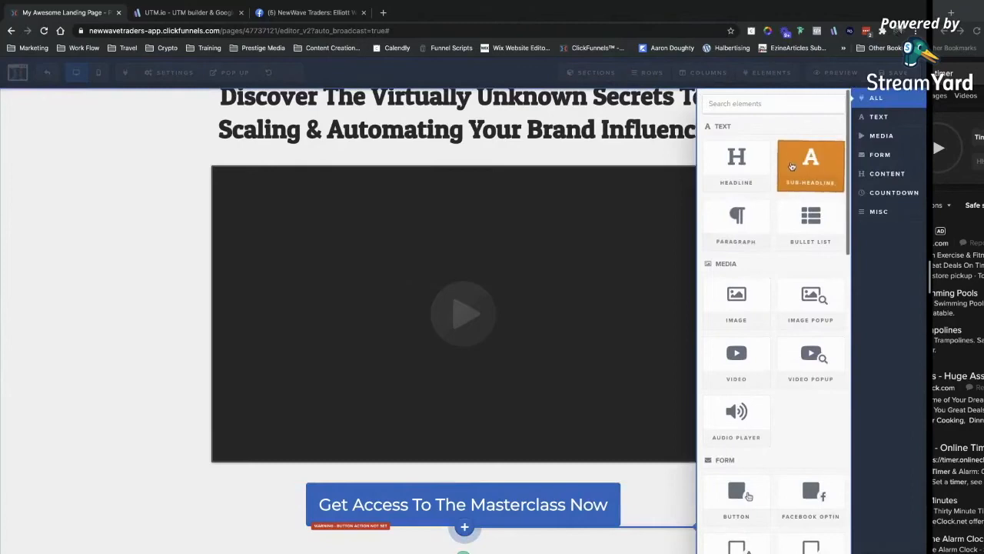
{"action": "left_click", "coordinate": [799, 157]}
{"action": "left_click_drag", "start_coordinate": [523, 498], "coordinate": [492, 450]}
{"action": "left_click", "coordinate": [487, 452]}
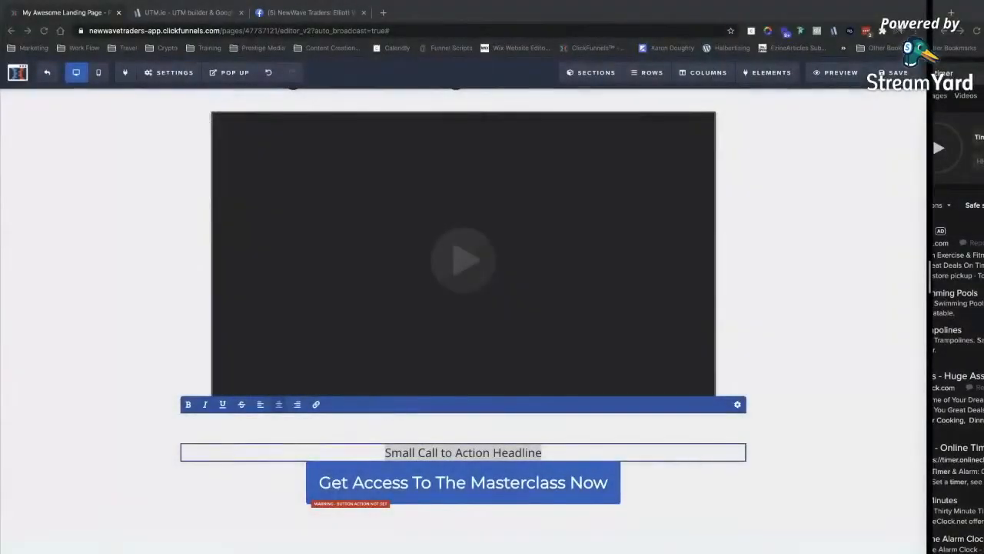
{"action": "left_click", "coordinate": [462, 514]}
{"action": "left_click", "coordinate": [884, 193]}
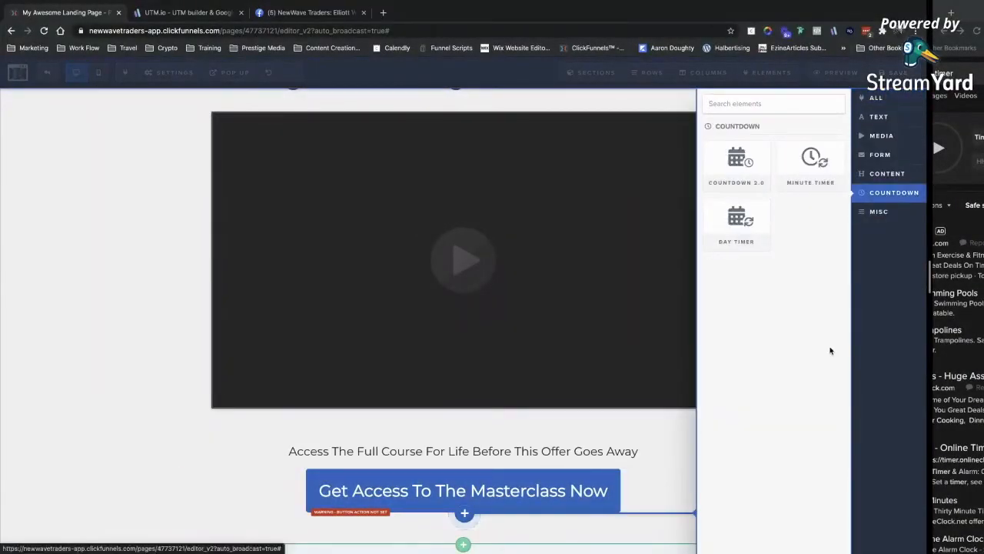
Add a 15-minute evergreen Minute Timer countdown below the button, redirecting to a URL on expiry.
{"action": "left_click", "coordinate": [811, 161]}
{"action": "scroll", "coordinate": [569, 476], "scroll_direction": "down", "scroll_amount": 1}
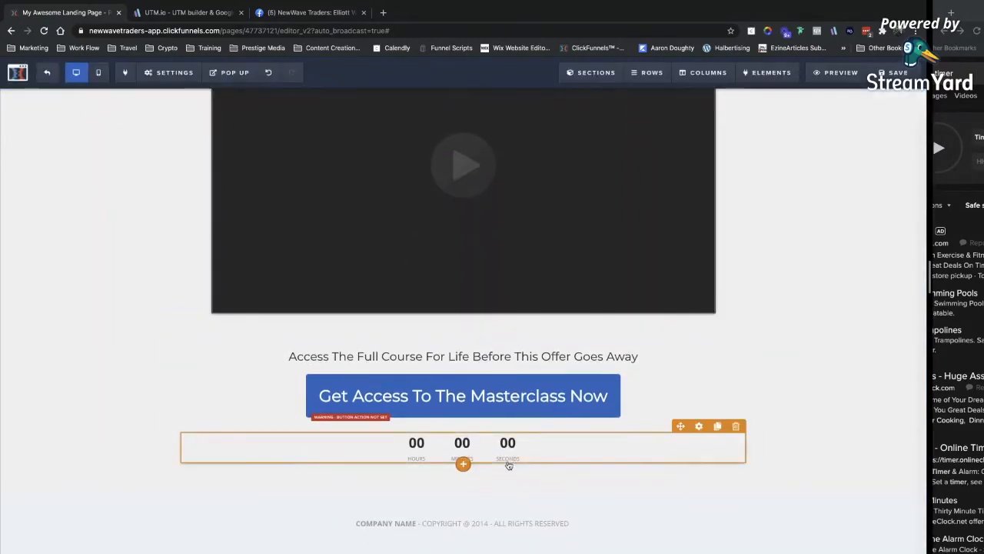
{"action": "left_click", "coordinate": [507, 460]}
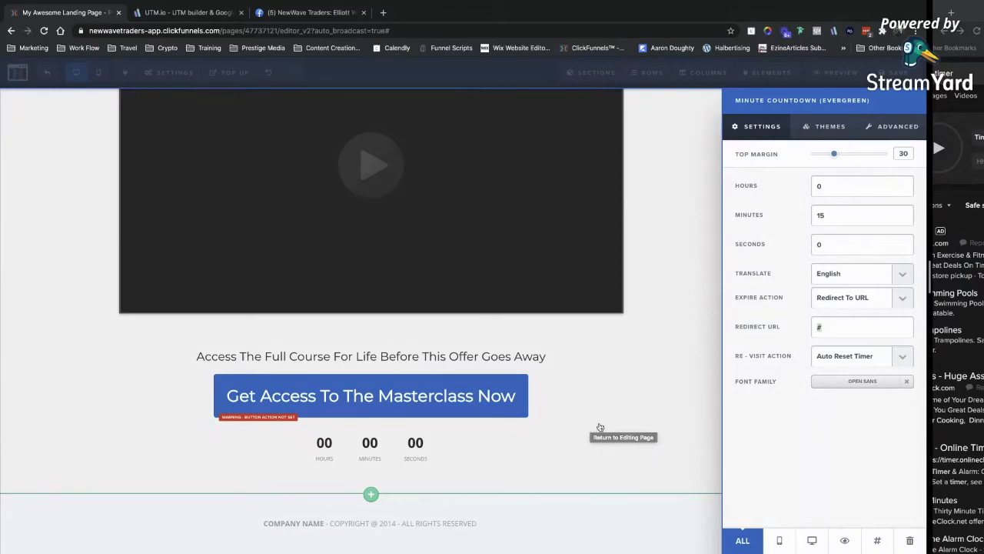
{"action": "left_click", "coordinate": [652, 403]}
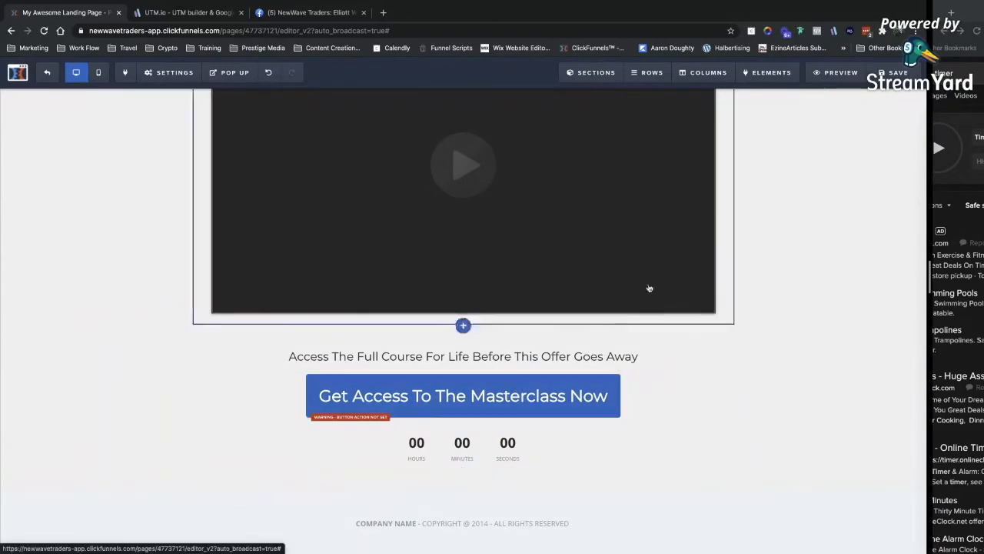
Give the offer row a Fade In timed-delay animation.
{"action": "left_click", "coordinate": [697, 316]}
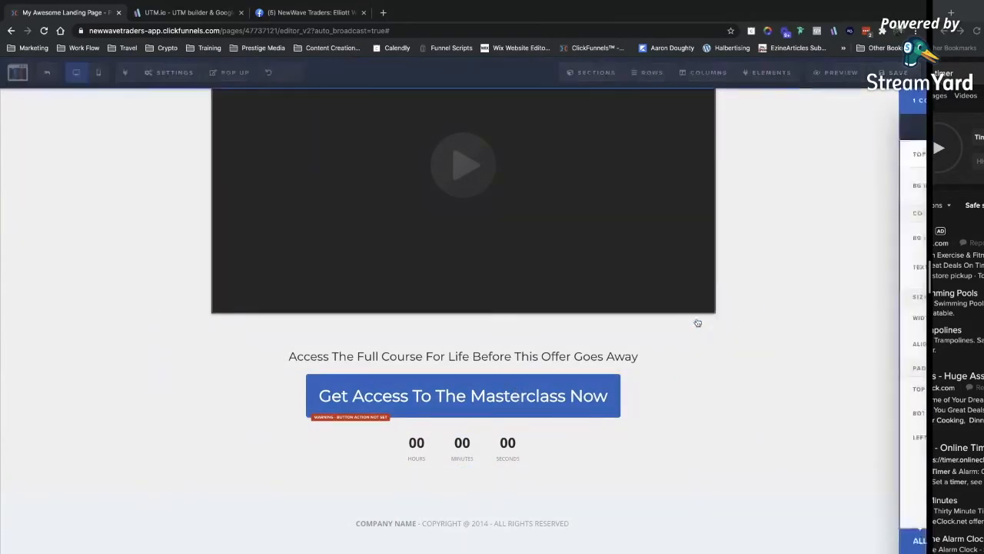
{"action": "left_click", "coordinate": [874, 131]}
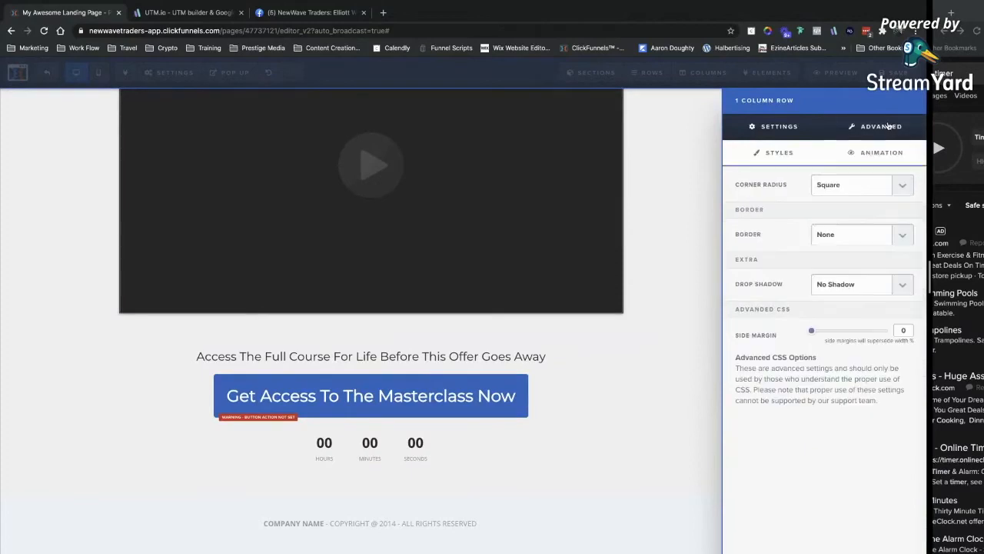
{"action": "left_click", "coordinate": [855, 155]}
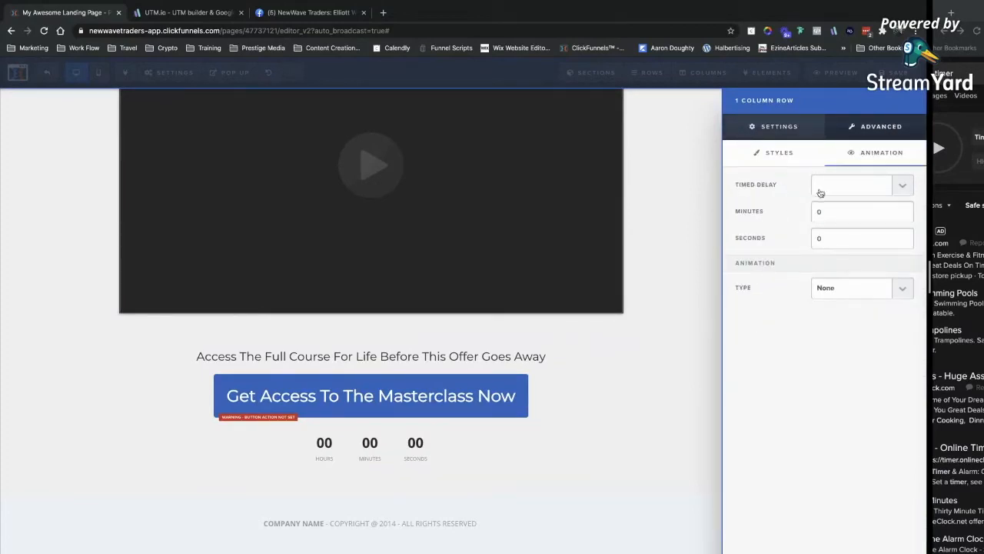
{"action": "left_click", "coordinate": [821, 193]}
{"action": "left_click", "coordinate": [826, 186]}
{"action": "left_click", "coordinate": [829, 188]}
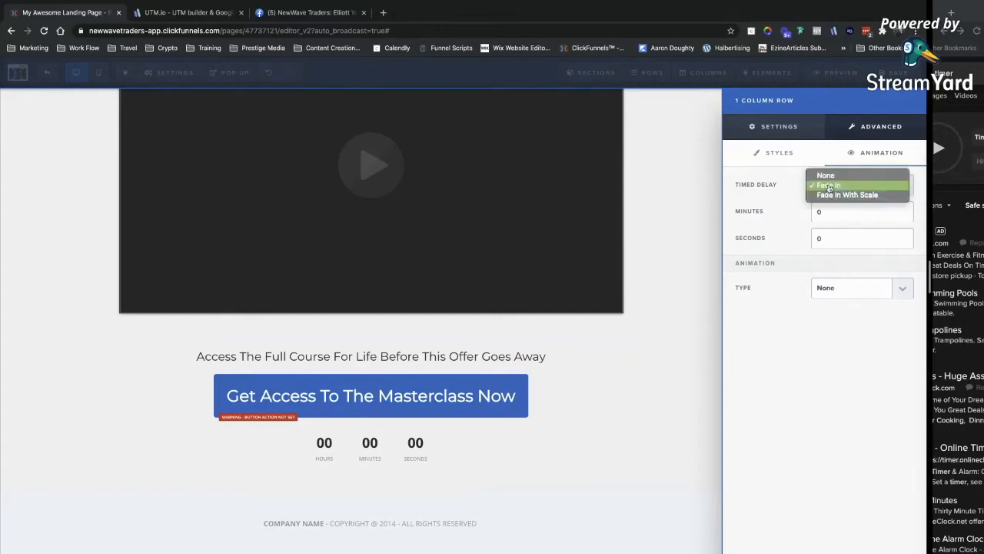
{"action": "left_click", "coordinate": [786, 200]}
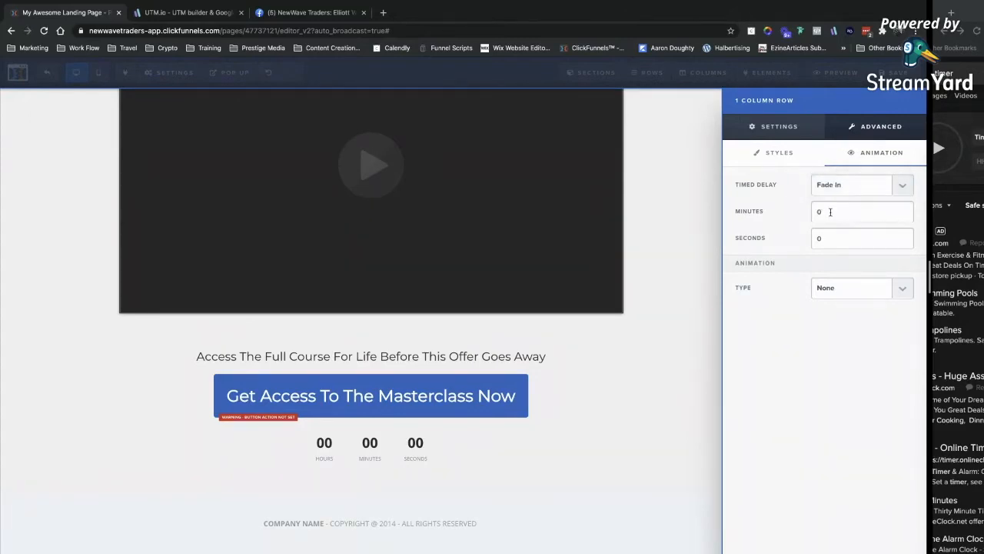
Set the row's fade-in delay to 0 minutes 10 seconds.
{"action": "left_click", "coordinate": [817, 213]}
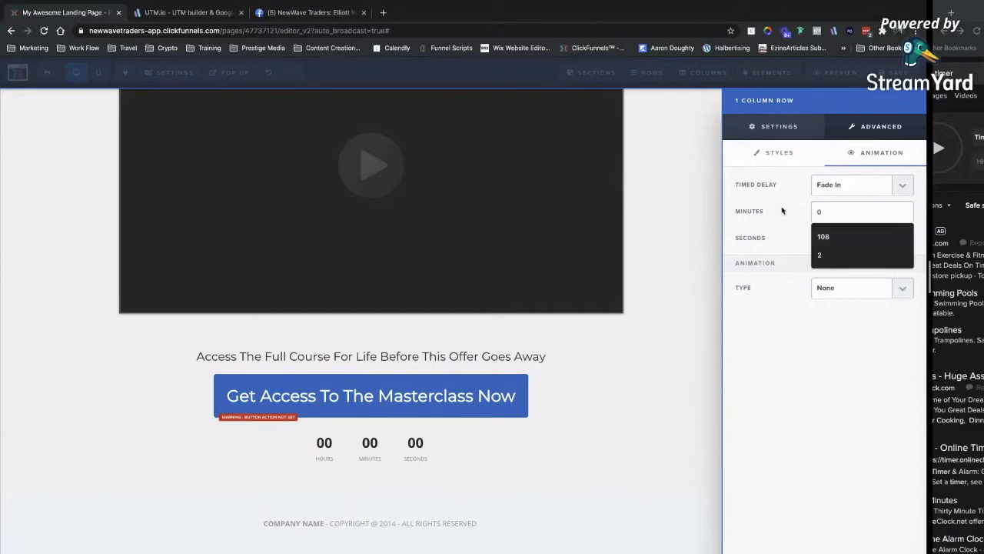
{"action": "type", "text": "6"}
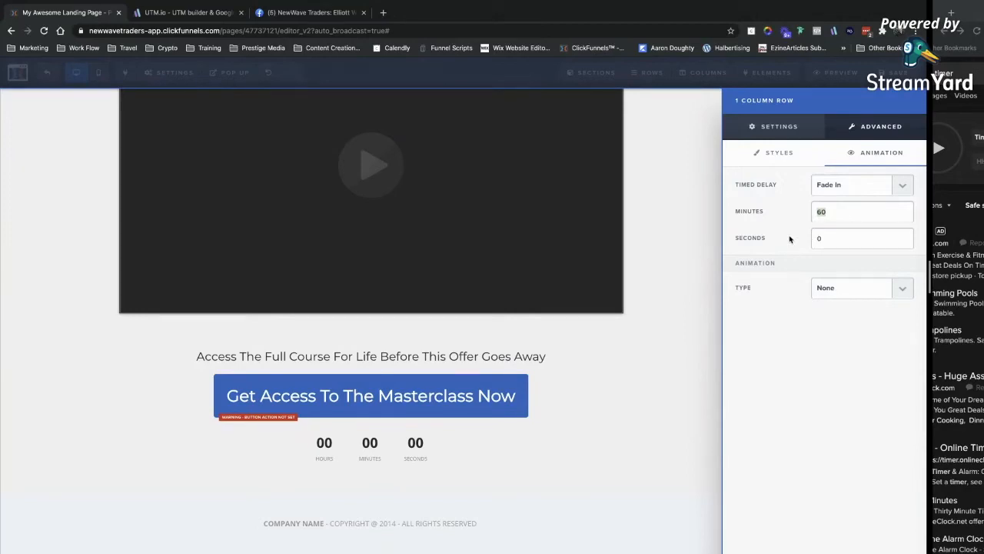
{"action": "type", "text": "1"}
{"action": "left_click", "coordinate": [792, 227]}
{"action": "double_click", "coordinate": [821, 208]}
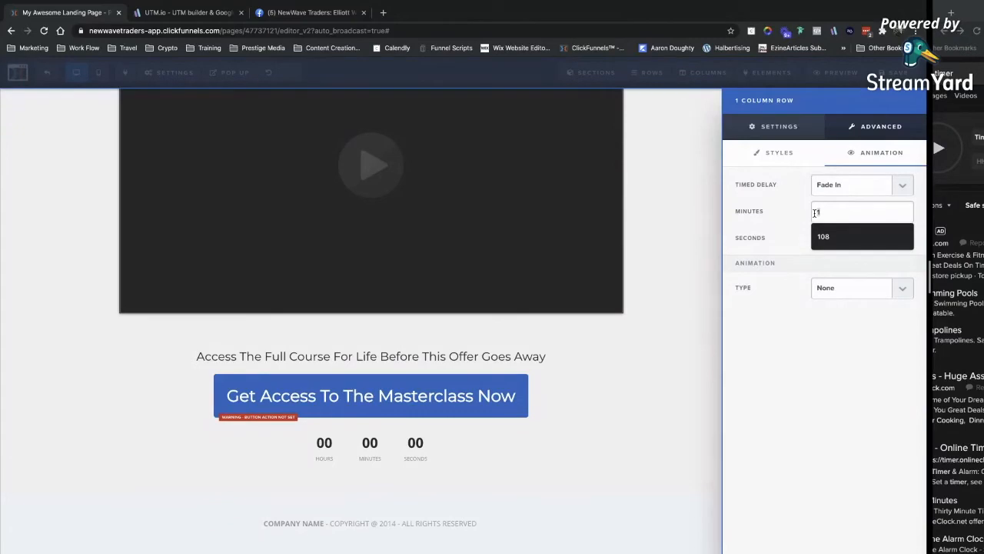
{"action": "type", "text": "0"}
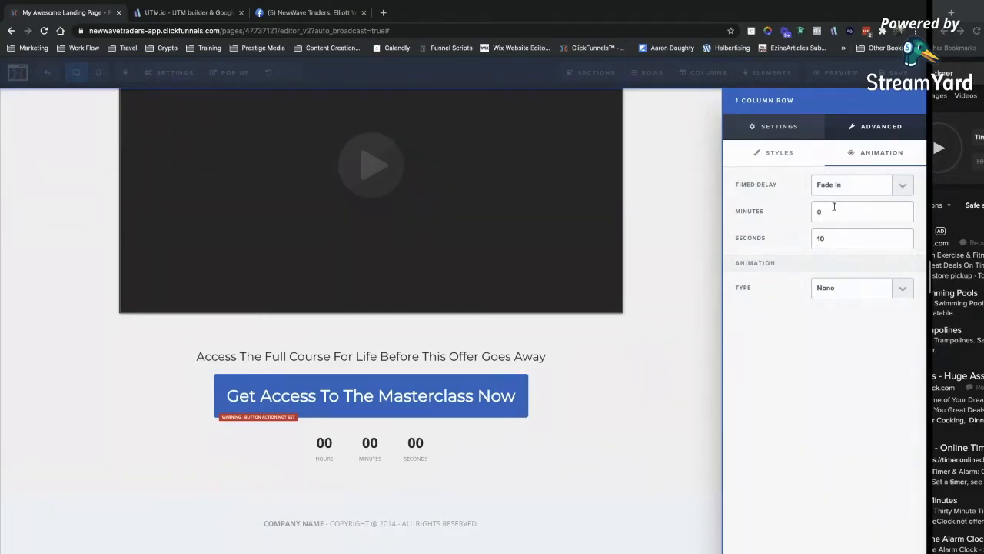
{"action": "left_click", "coordinate": [765, 126]}
{"action": "left_click", "coordinate": [686, 373]}
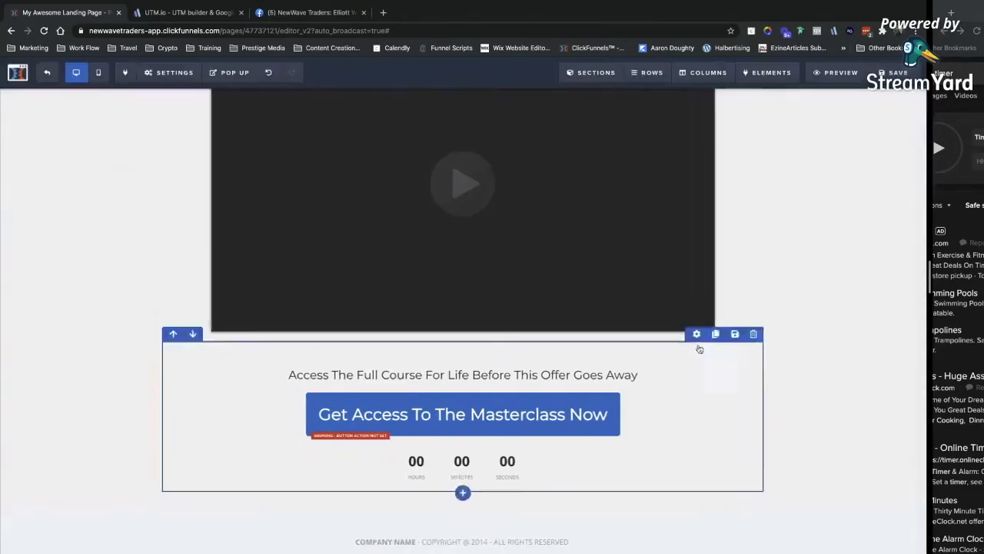
Preview the webinar page in mobile layout.
{"action": "scroll", "coordinate": [686, 308], "scroll_direction": "up", "scroll_amount": 6}
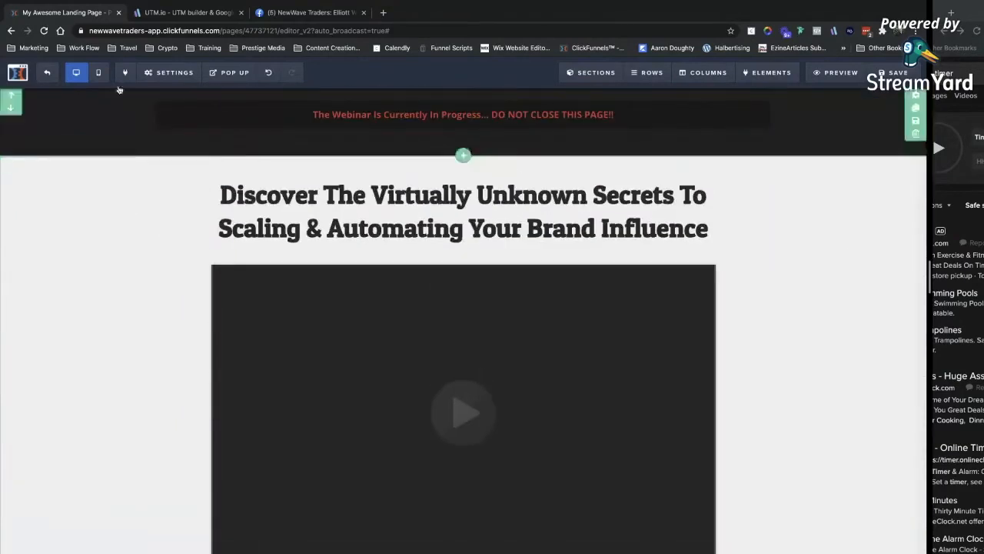
{"action": "left_click", "coordinate": [97, 72]}
{"action": "scroll", "coordinate": [487, 340], "scroll_direction": "down", "scroll_amount": 2}
{"action": "scroll", "coordinate": [487, 340], "scroll_direction": "down", "scroll_amount": 3}
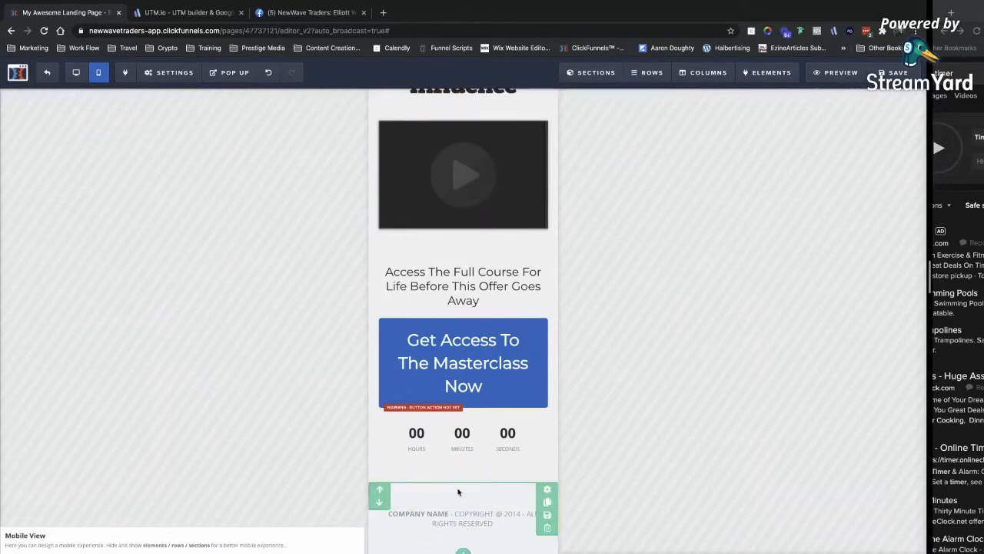
{"action": "left_click", "coordinate": [546, 515]}
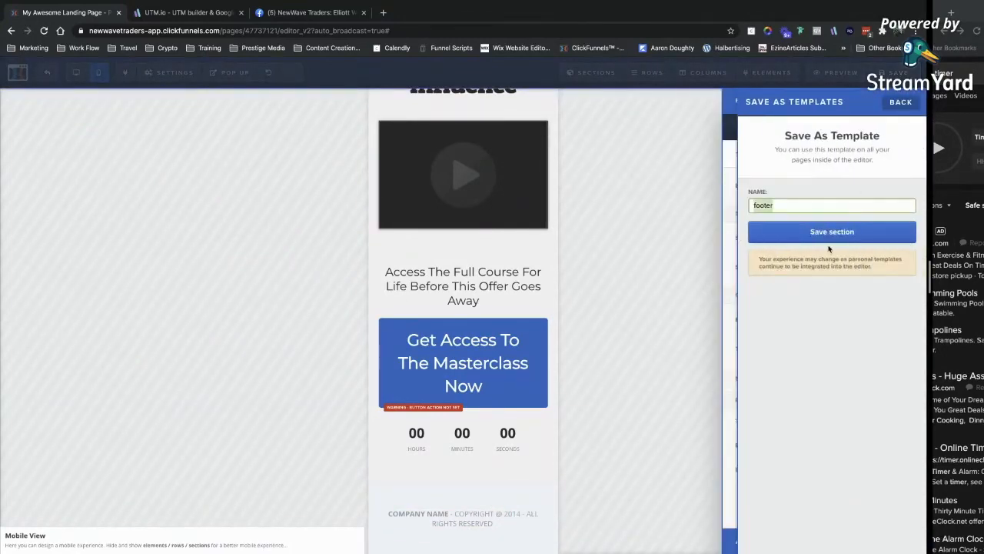
{"action": "left_click", "coordinate": [898, 101]}
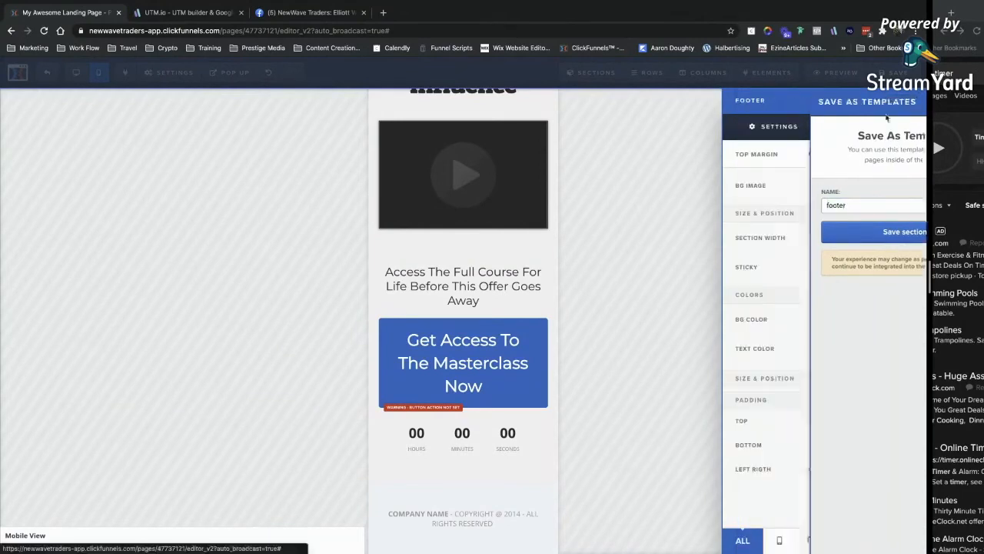
{"action": "left_click", "coordinate": [674, 140]}
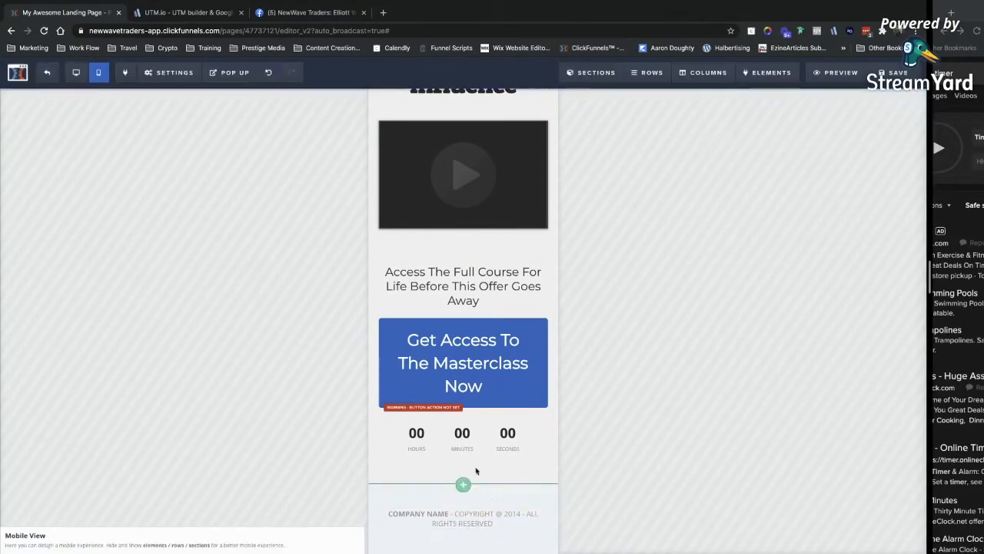
{"action": "left_click", "coordinate": [463, 484]}
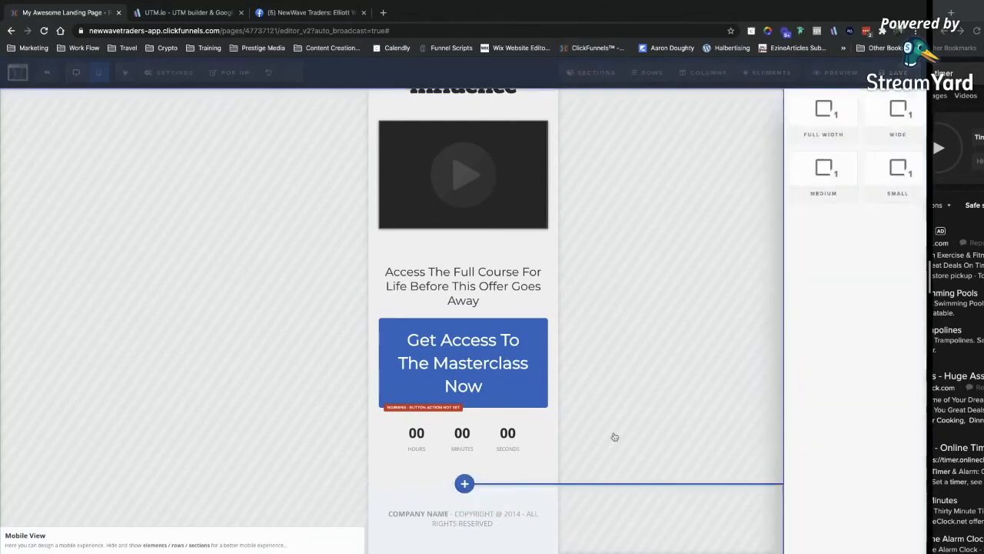
{"action": "left_click", "coordinate": [890, 157]}
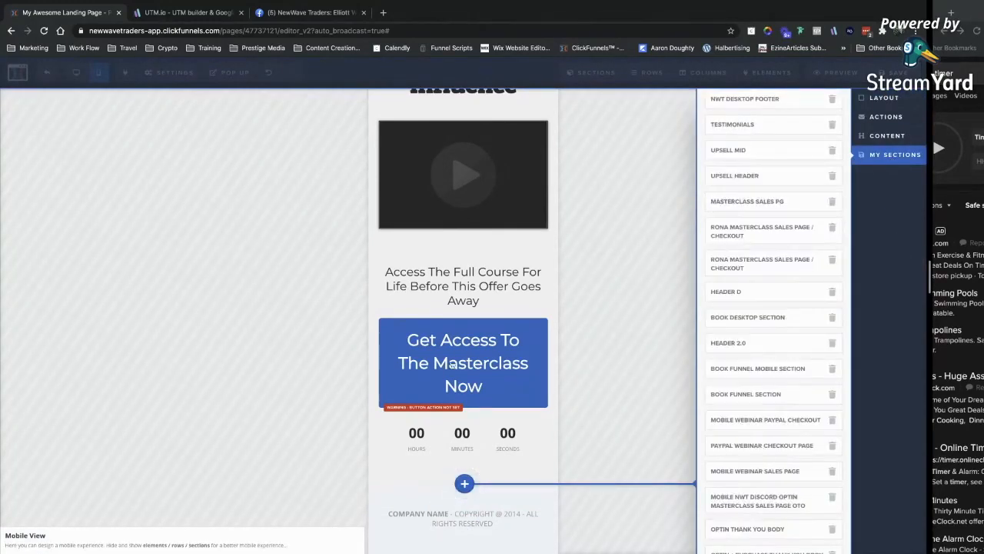
{"action": "scroll", "coordinate": [741, 511], "scroll_direction": "down", "scroll_amount": 5}
{"action": "scroll", "coordinate": [741, 511], "scroll_direction": "down", "scroll_amount": 3}
{"action": "scroll", "coordinate": [741, 511], "scroll_direction": "up", "scroll_amount": 10}
{"action": "left_click", "coordinate": [485, 514]}
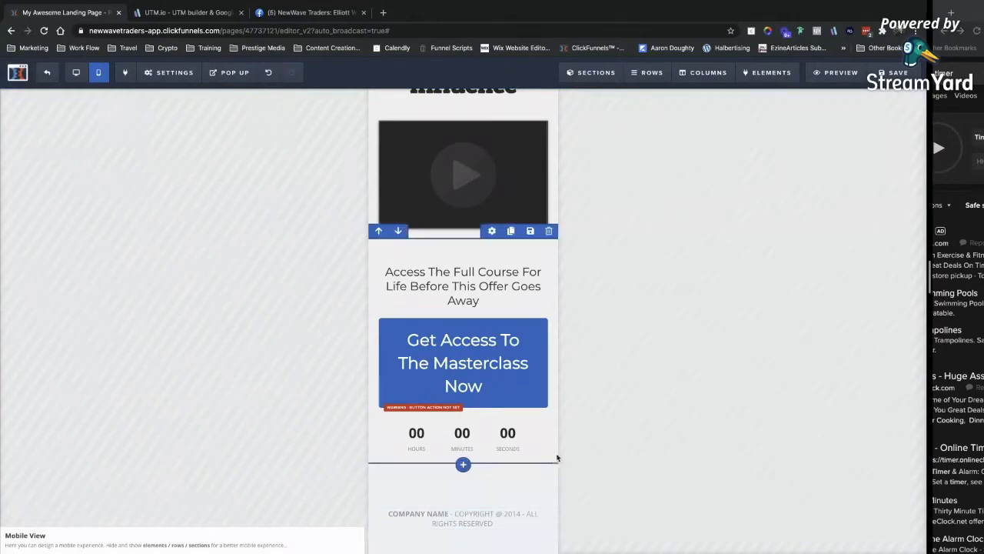
{"action": "scroll", "coordinate": [466, 307], "scroll_direction": "up", "scroll_amount": 3}
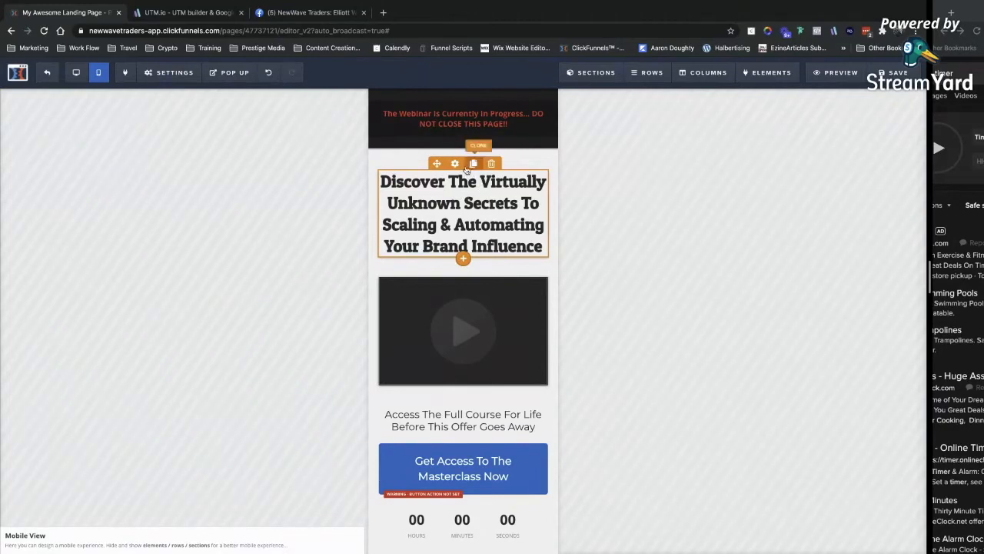
Duplicate the webinar headline, setting one copy to Mobile Only and the other to Desktop Only.
{"action": "left_click", "coordinate": [474, 164]}
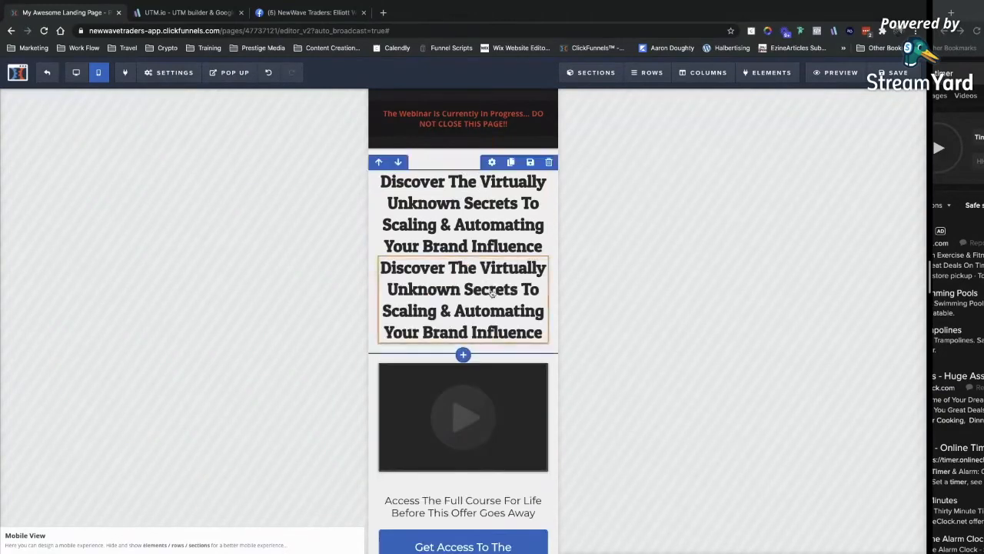
{"action": "left_click", "coordinate": [454, 164]}
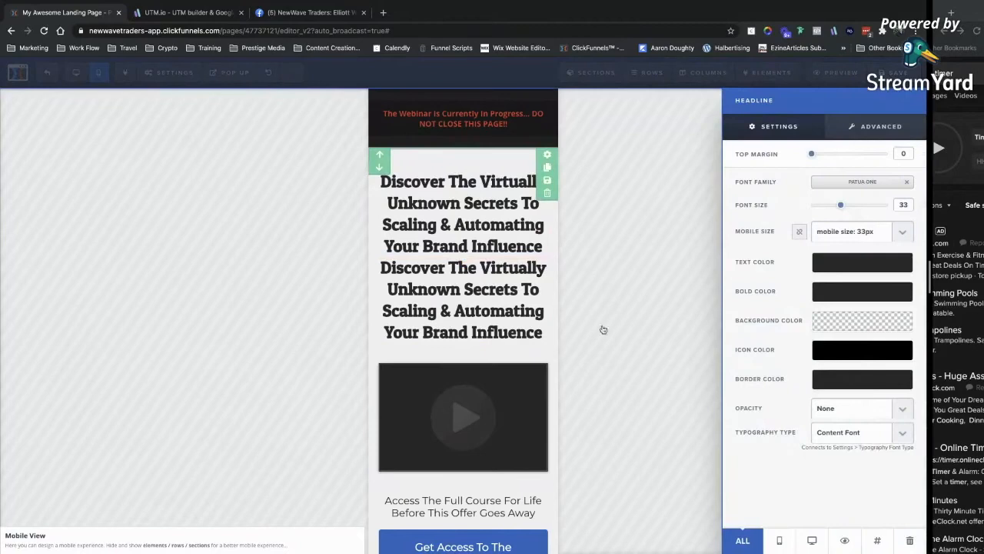
{"action": "left_click", "coordinate": [780, 542]}
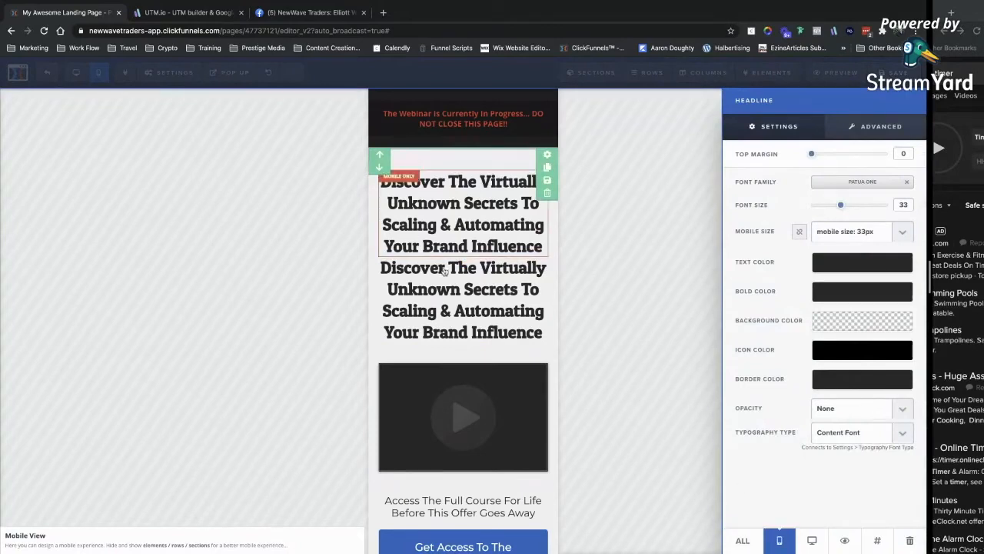
{"action": "left_click", "coordinate": [435, 221]}
{"action": "left_click", "coordinate": [450, 291]}
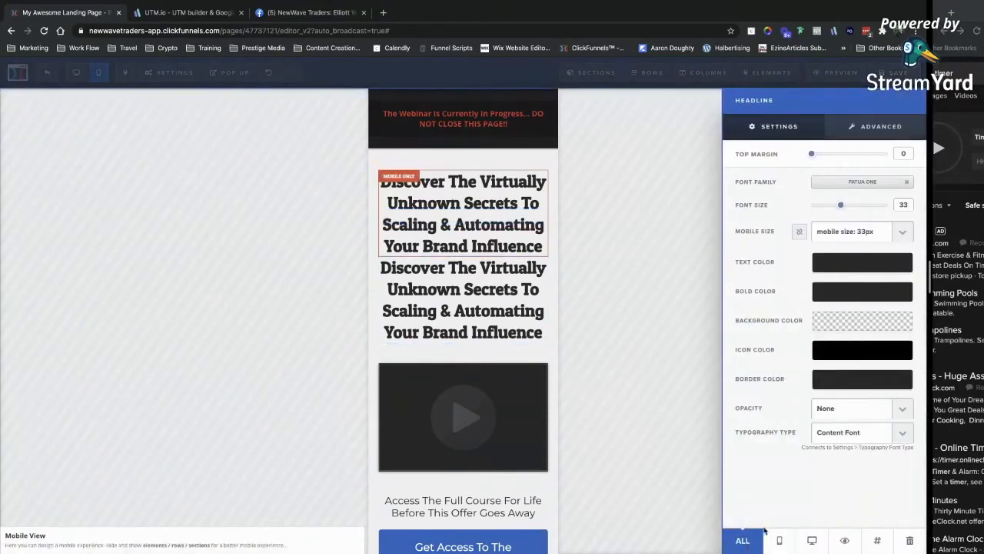
{"action": "left_click", "coordinate": [811, 541]}
{"action": "left_click", "coordinate": [310, 232]}
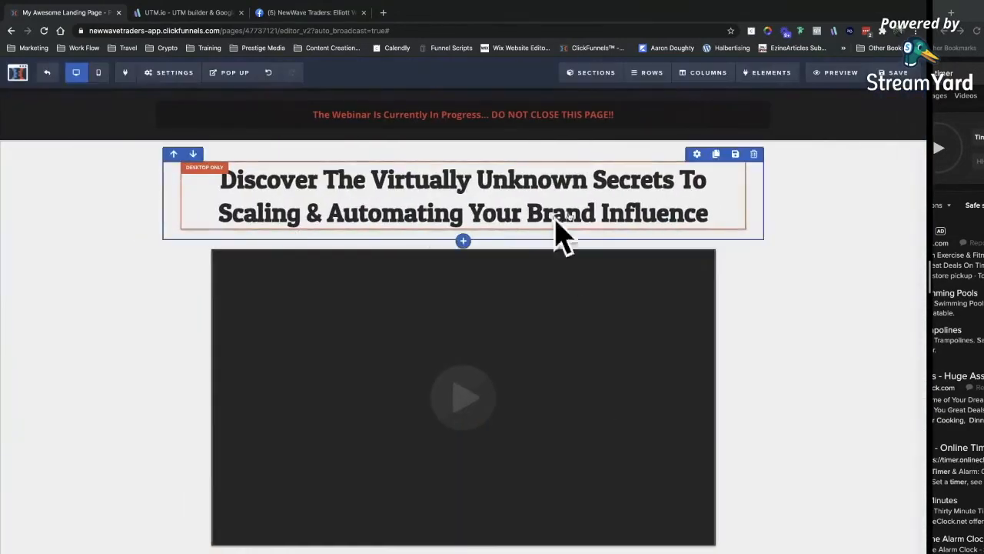
Delete the desktop-only duplicate headline and confirm the deletion.
{"action": "left_click", "coordinate": [649, 197]}
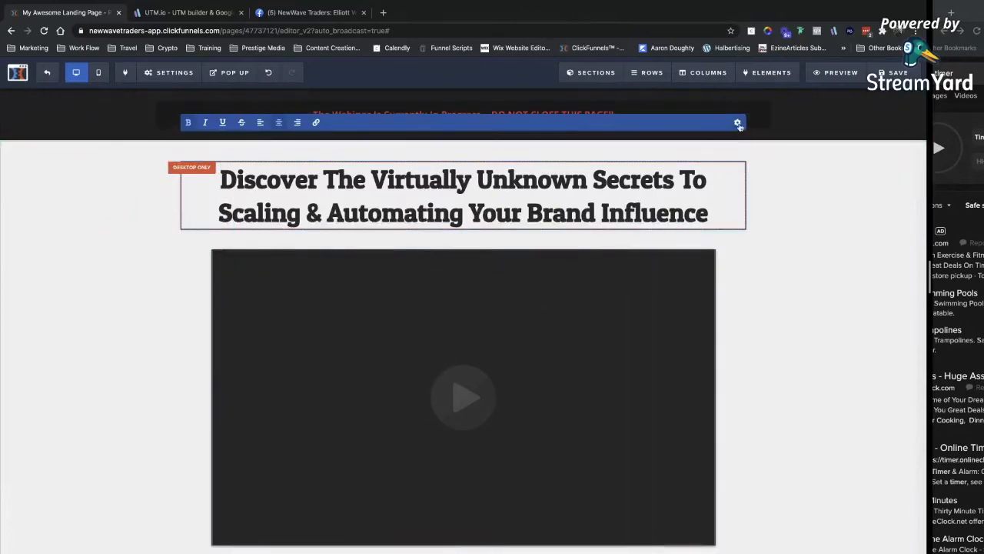
{"action": "left_click", "coordinate": [782, 224]}
{"action": "left_click", "coordinate": [736, 156]}
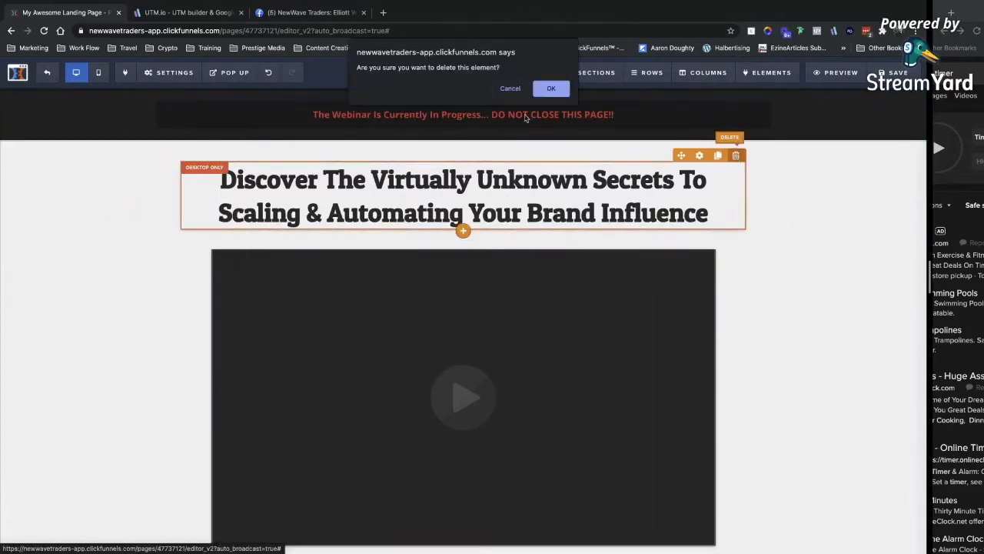
{"action": "left_click", "coordinate": [539, 93]}
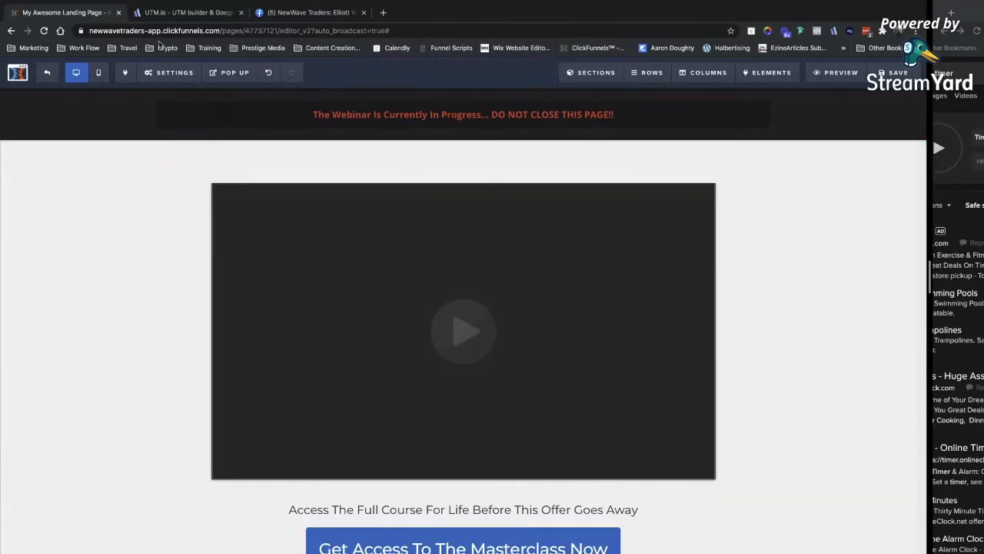
Set the remaining headline's visibility to ALL devices.
{"action": "left_click", "coordinate": [98, 71]}
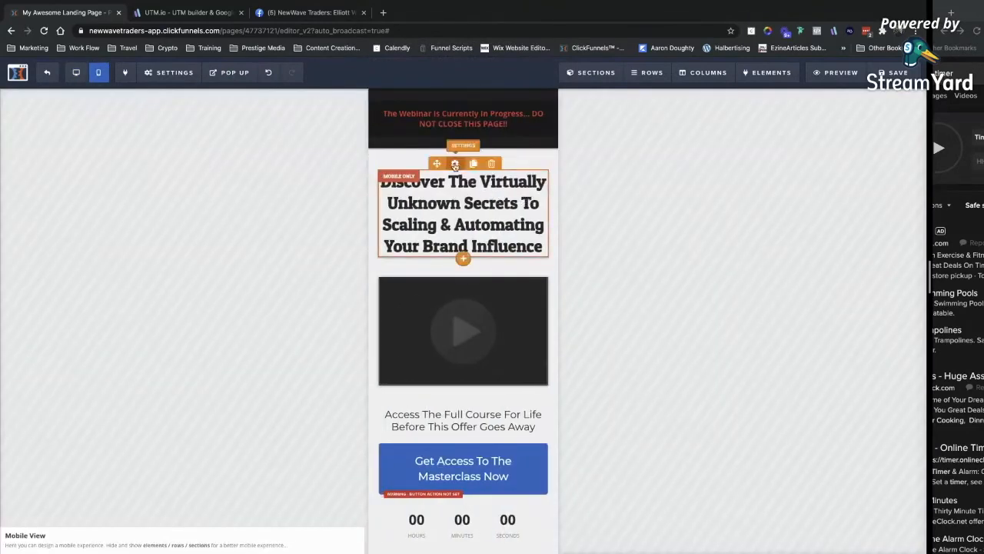
{"action": "left_click", "coordinate": [455, 164]}
{"action": "left_click", "coordinate": [821, 544]}
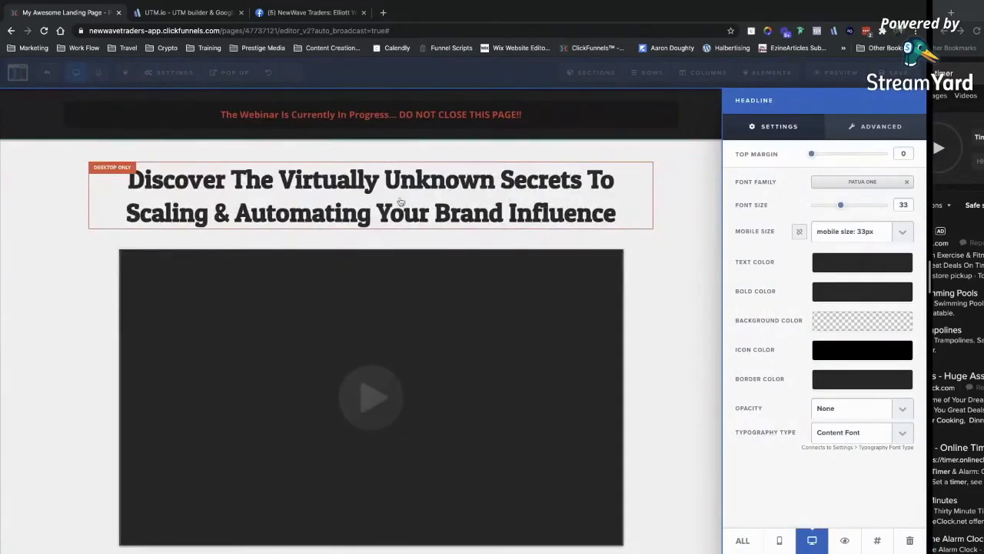
{"action": "left_click", "coordinate": [744, 542]}
{"action": "left_click", "coordinate": [631, 244]}
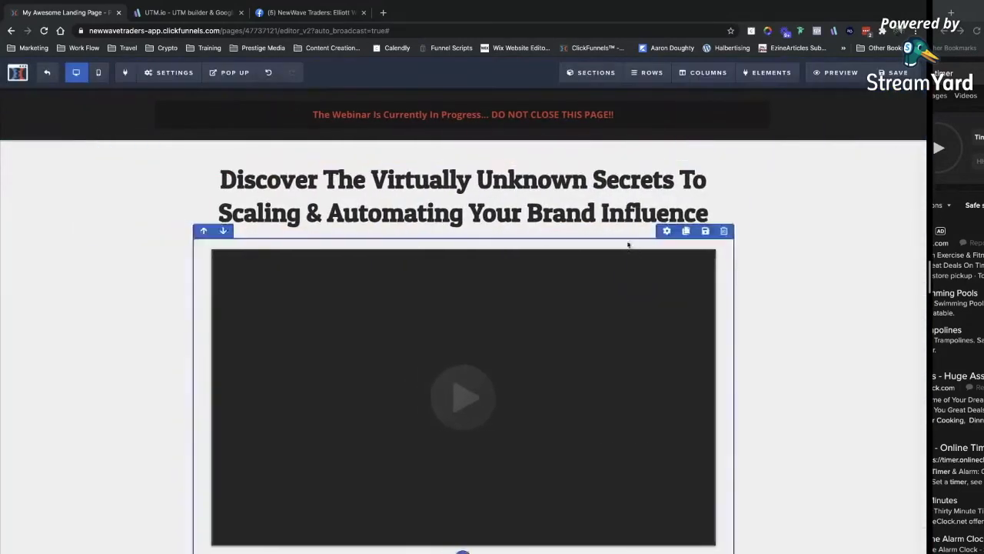
{"action": "scroll", "coordinate": [736, 337], "scroll_direction": "down", "scroll_amount": 3}
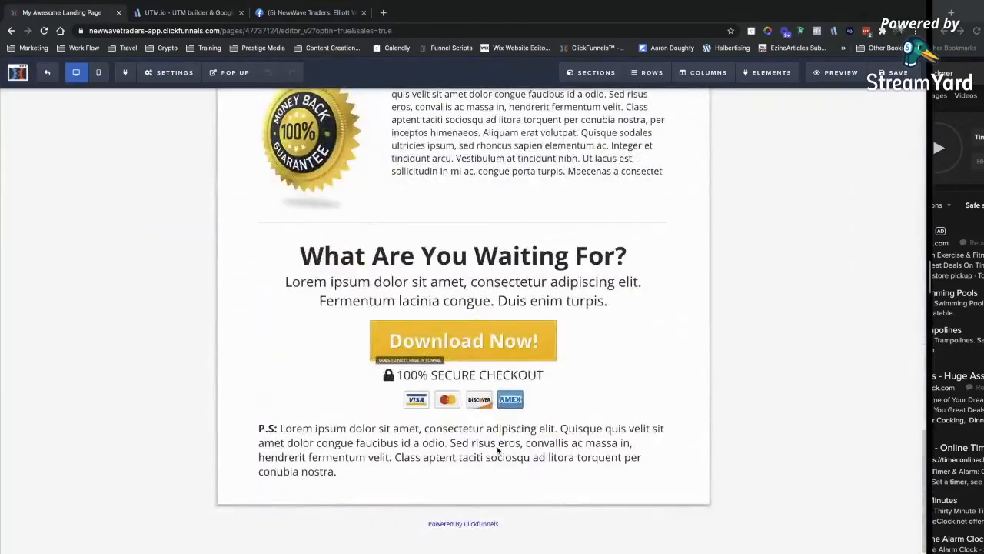
Replace the sales page headline with 'Discover The Virtually Unknown Secrets…', set in Patua One at size 54.
{"action": "scroll", "coordinate": [631, 316], "scroll_direction": "up", "scroll_amount": 15}
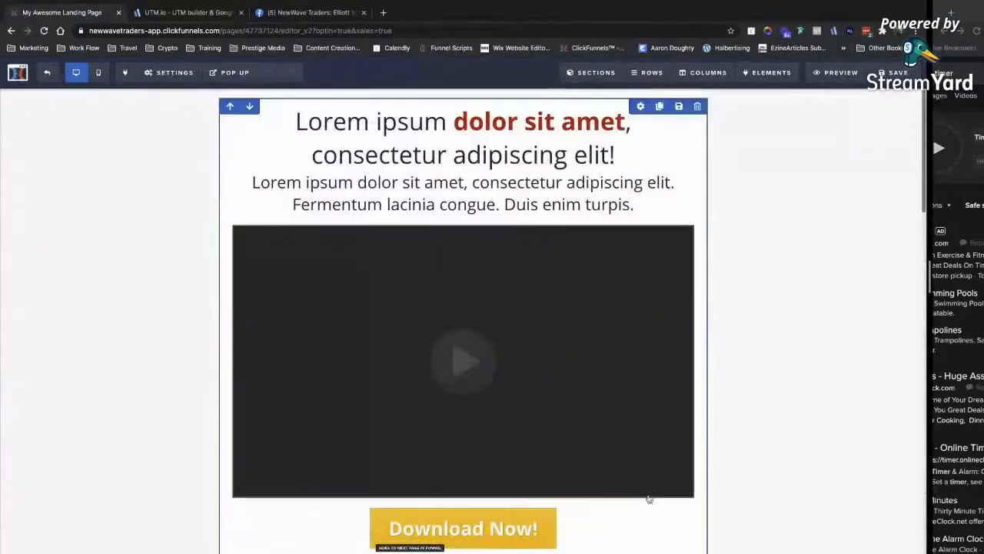
{"action": "left_click", "coordinate": [461, 166]}
{"action": "left_click_drag", "start_coordinate": [616, 158], "coordinate": [346, 109]}
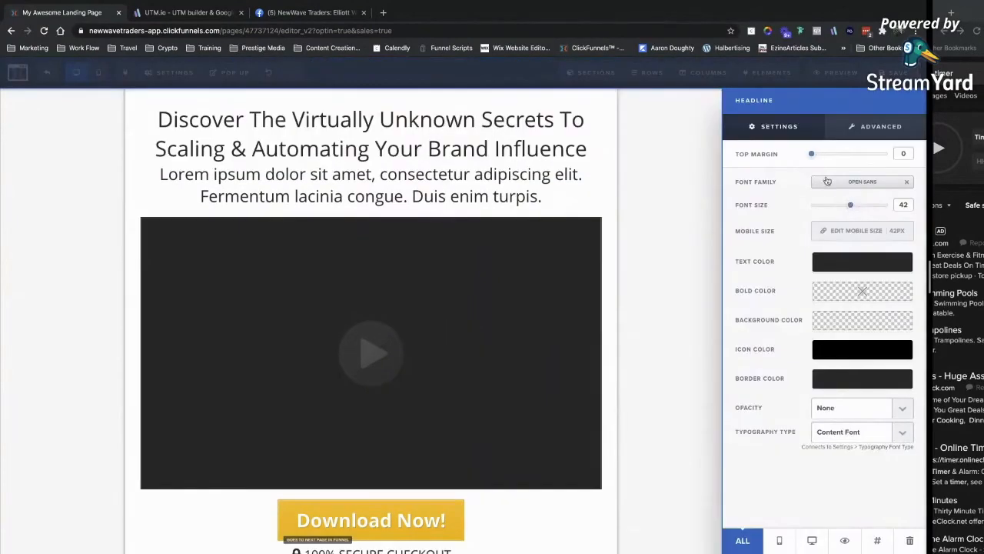
{"action": "left_click", "coordinate": [826, 181]}
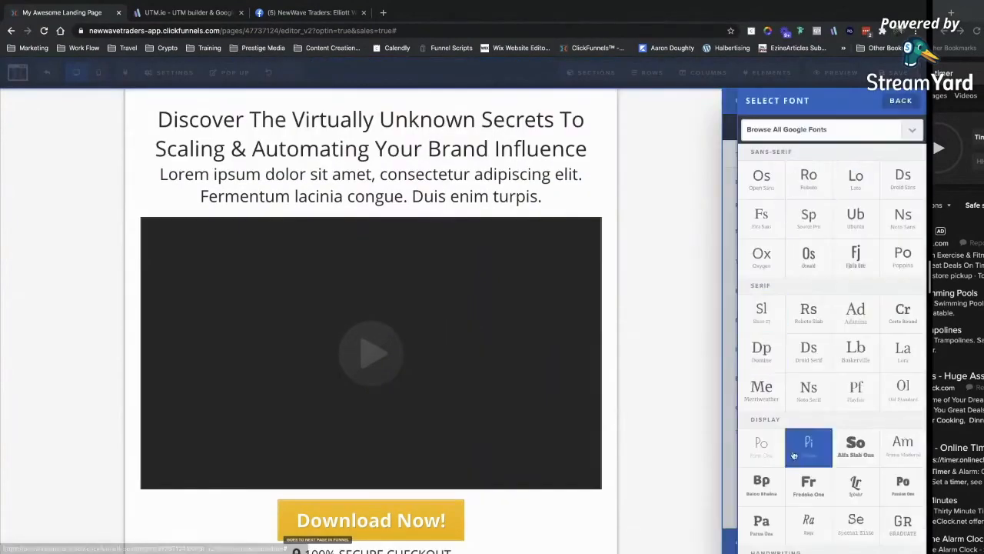
{"action": "scroll", "coordinate": [822, 308], "scroll_direction": "down", "scroll_amount": 5}
{"action": "left_click", "coordinate": [762, 300]}
{"action": "left_click", "coordinate": [547, 148]}
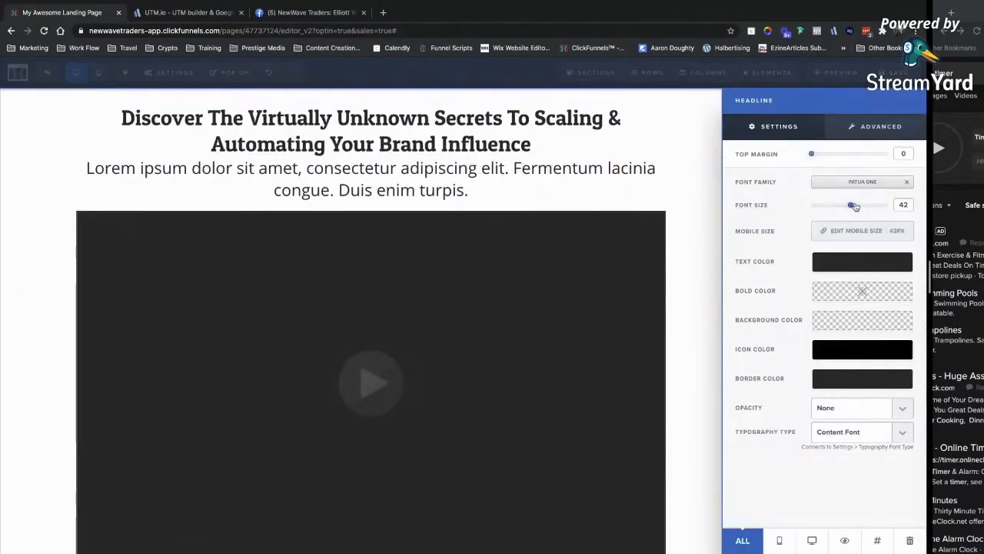
{"action": "left_click_drag", "start_coordinate": [854, 206], "coordinate": [866, 207]}
{"action": "left_click", "coordinate": [555, 152]}
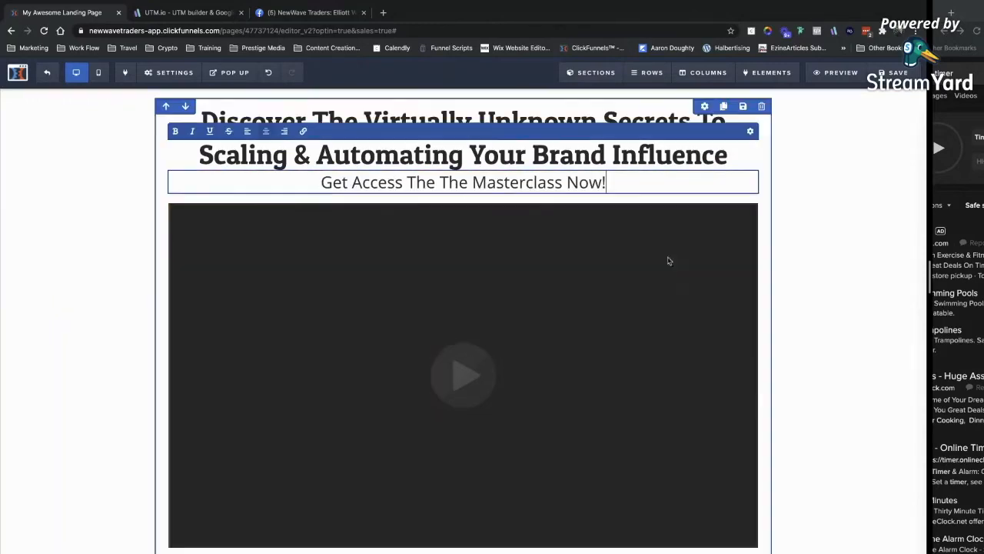
Replace the section headline with 'Here's Everything You Get When You Sign Up Today', changing 'UP' to 'Up'.
{"action": "scroll", "coordinate": [648, 275], "scroll_direction": "down", "scroll_amount": 1}
{"action": "left_click", "coordinate": [846, 246]}
{"action": "scroll", "coordinate": [689, 337], "scroll_direction": "down", "scroll_amount": 3}
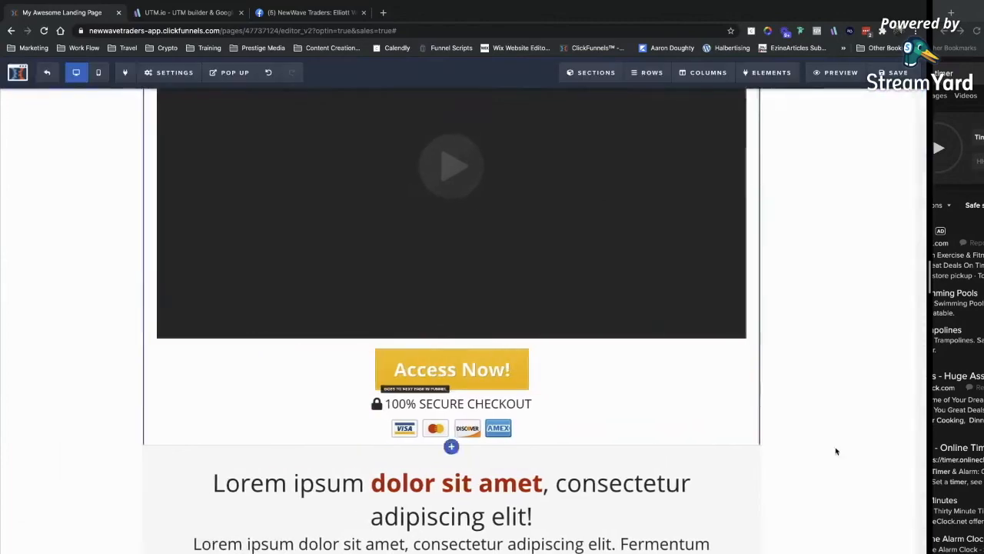
{"action": "scroll", "coordinate": [836, 469], "scroll_direction": "down", "scroll_amount": 7}
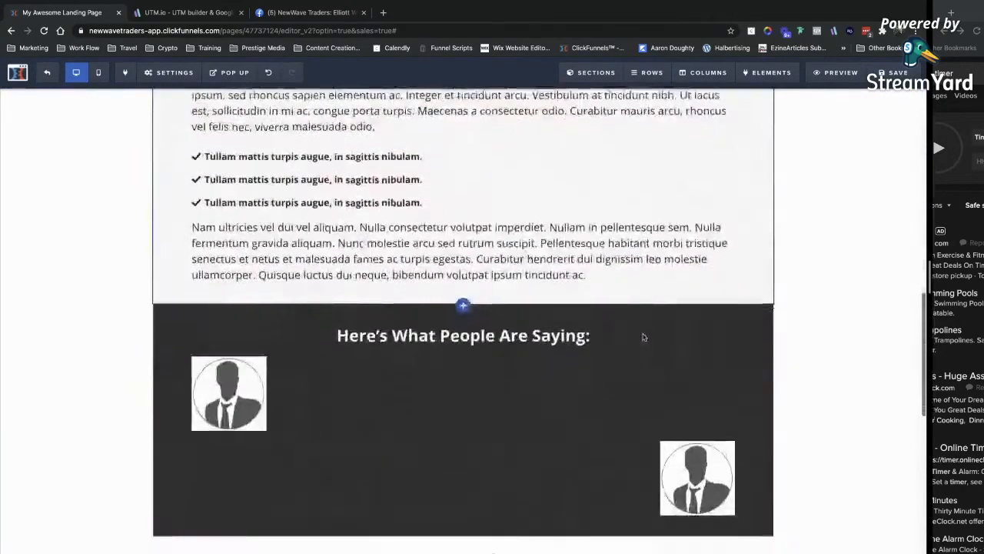
{"action": "scroll", "coordinate": [643, 336], "scroll_direction": "up", "scroll_amount": 5}
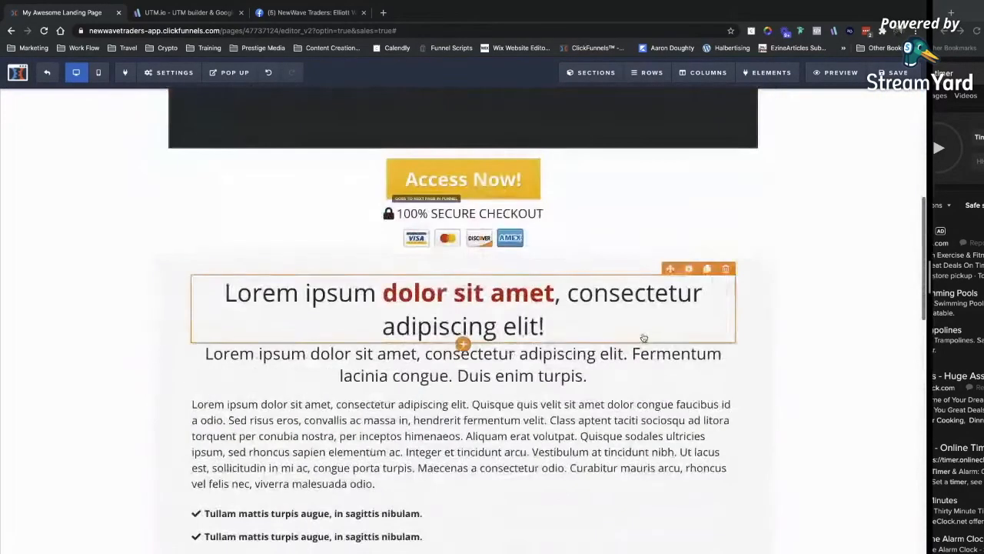
{"action": "triple_click", "coordinate": [489, 333]}
{"action": "type", "text": "Here's Everything You Get When You Sign UP Today"}
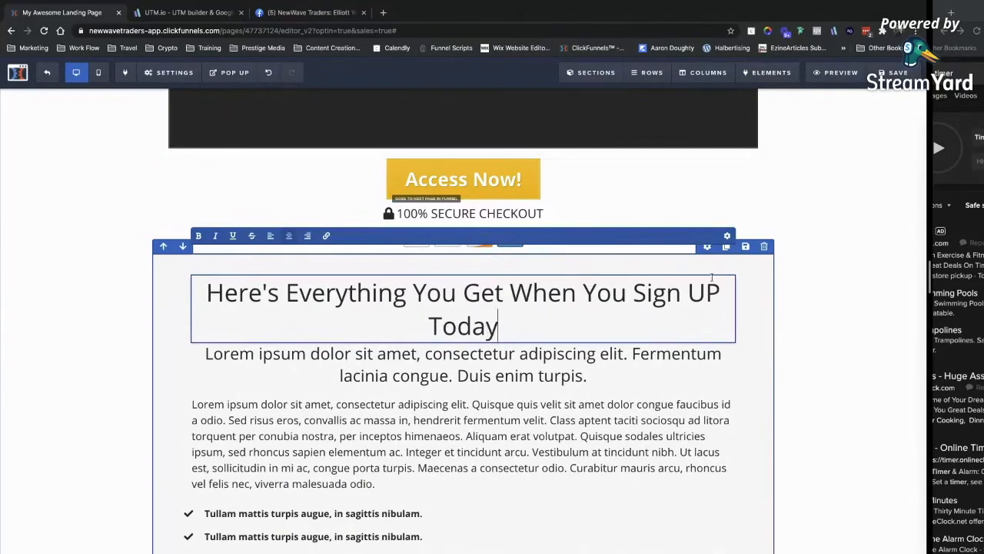
{"action": "double_click", "coordinate": [713, 295]}
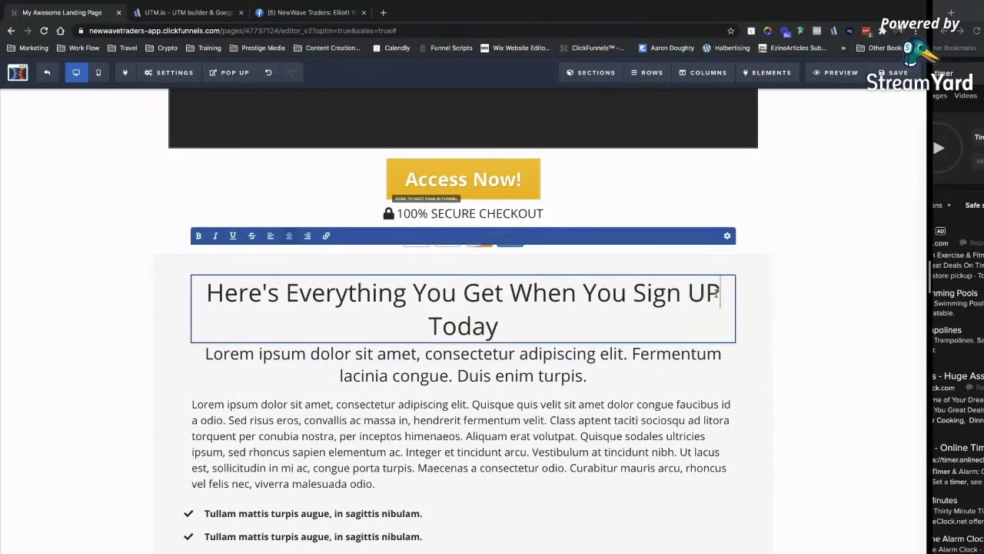
{"action": "key", "text": "BackSpace"}
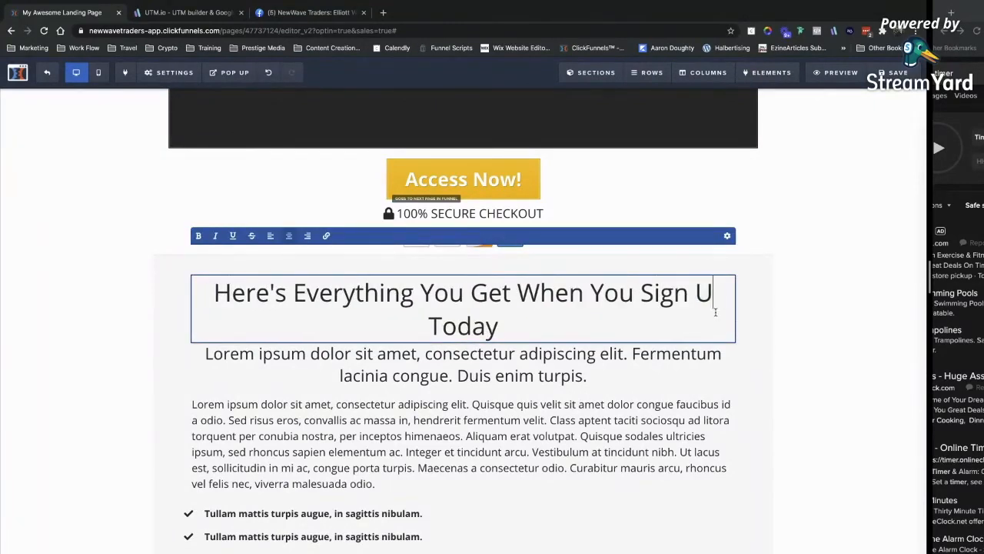
{"action": "type", "text": "p"}
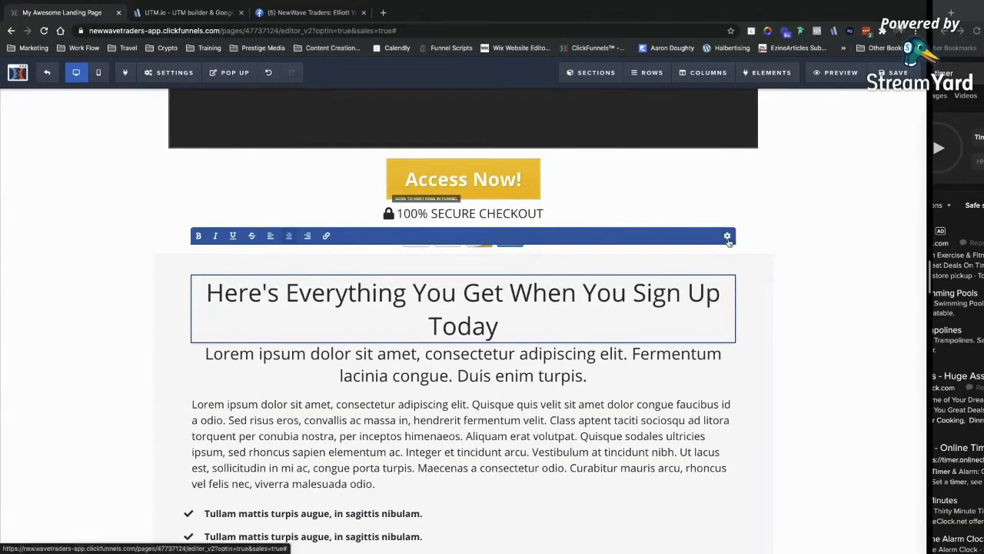
Reduce the section headline font size from 48 to 40 so it fits one line.
{"action": "left_click", "coordinate": [728, 236]}
{"action": "left_click_drag", "start_coordinate": [860, 208], "coordinate": [848, 206]}
{"action": "left_click", "coordinate": [560, 302]}
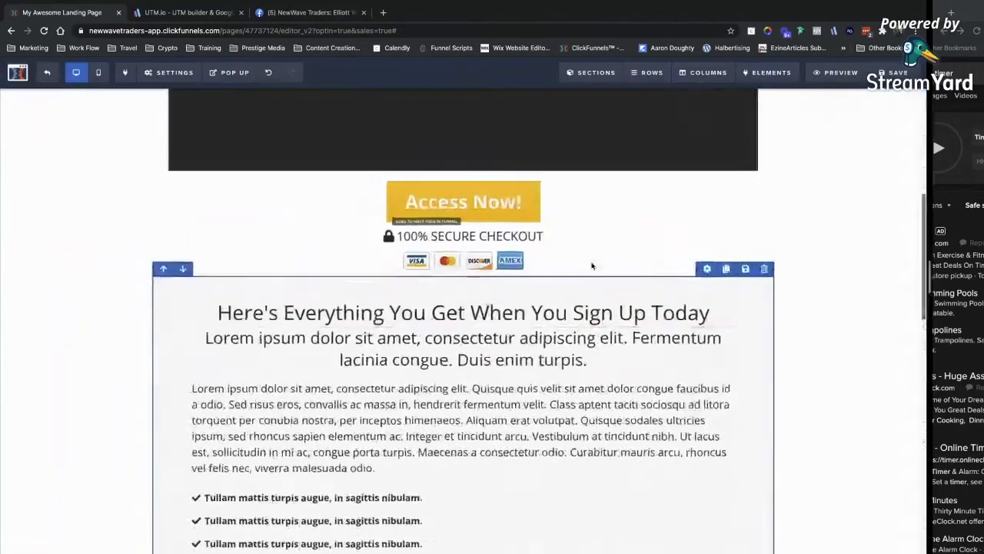
{"action": "scroll", "coordinate": [472, 246], "scroll_direction": "up", "scroll_amount": 5}
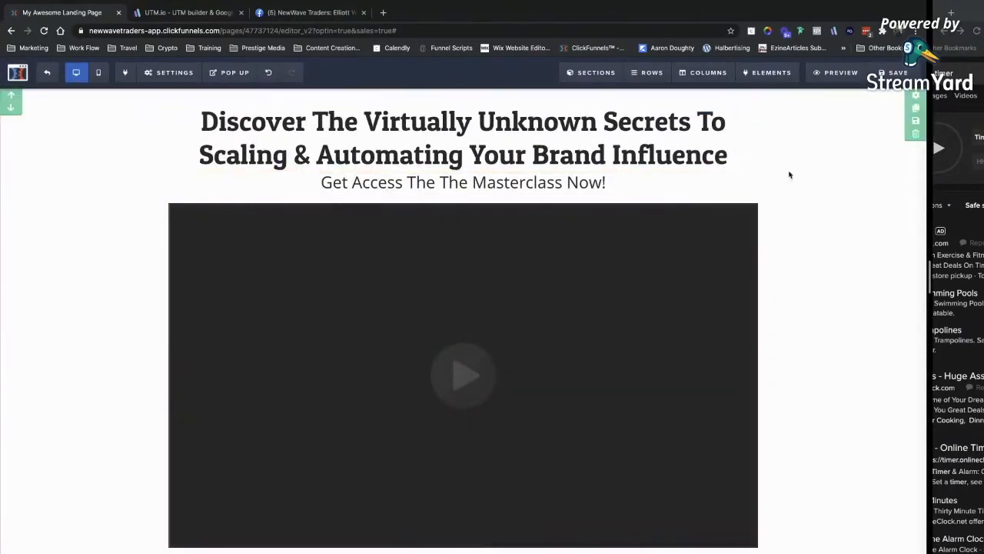
{"action": "scroll", "coordinate": [800, 285], "scroll_direction": "down", "scroll_amount": 3}
{"action": "scroll", "coordinate": [800, 286], "scroll_direction": "down", "scroll_amount": 1}
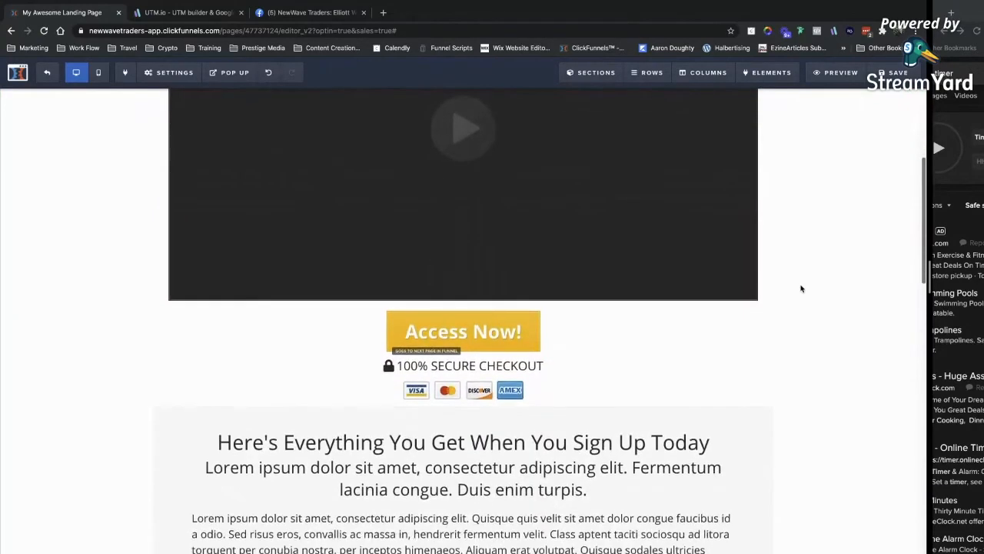
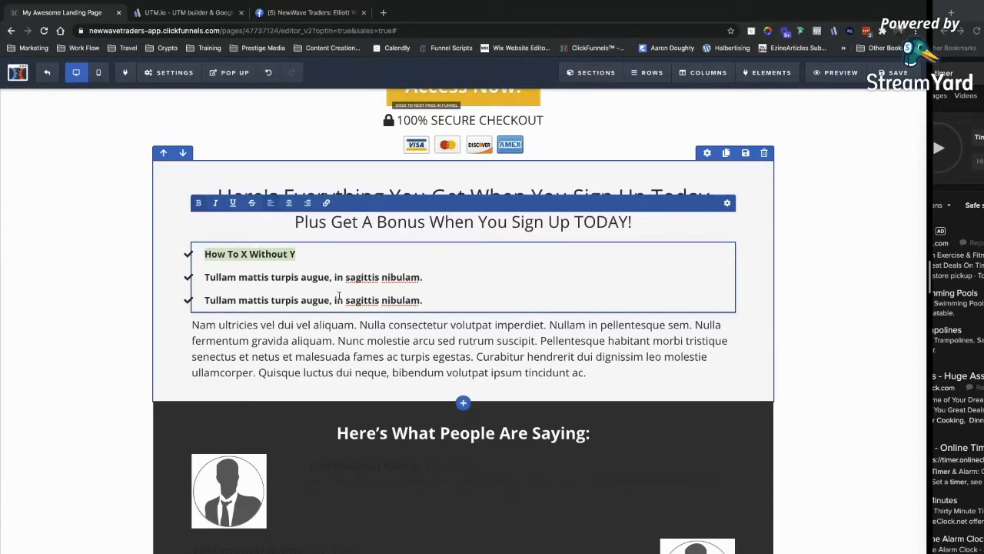
Replace the second and third bullets' placeholder text with 'How To X Without Y'.
{"action": "left_click_drag", "start_coordinate": [429, 277], "coordinate": [209, 277]}
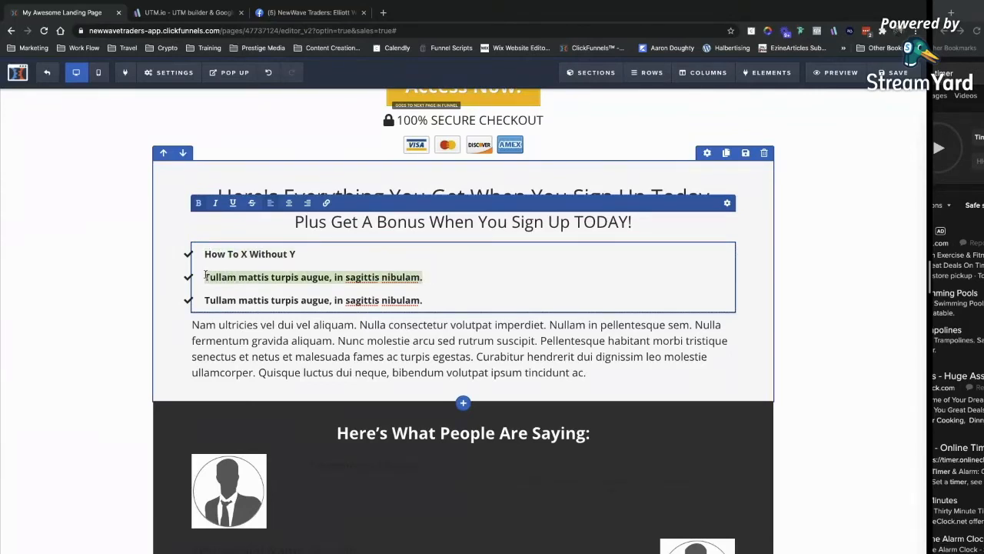
{"action": "key", "text": "BackSpace"}
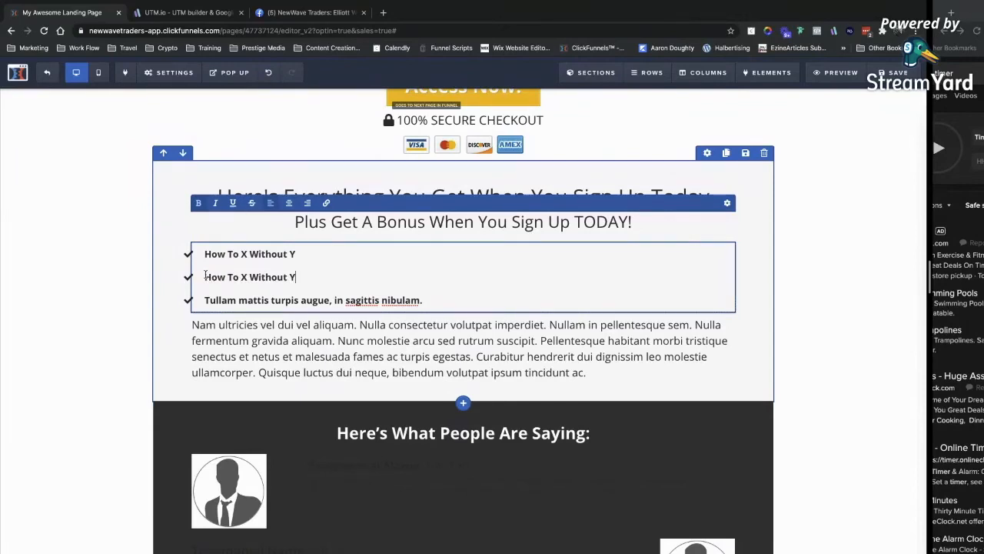
{"action": "left_click_drag", "start_coordinate": [423, 300], "coordinate": [213, 299]}
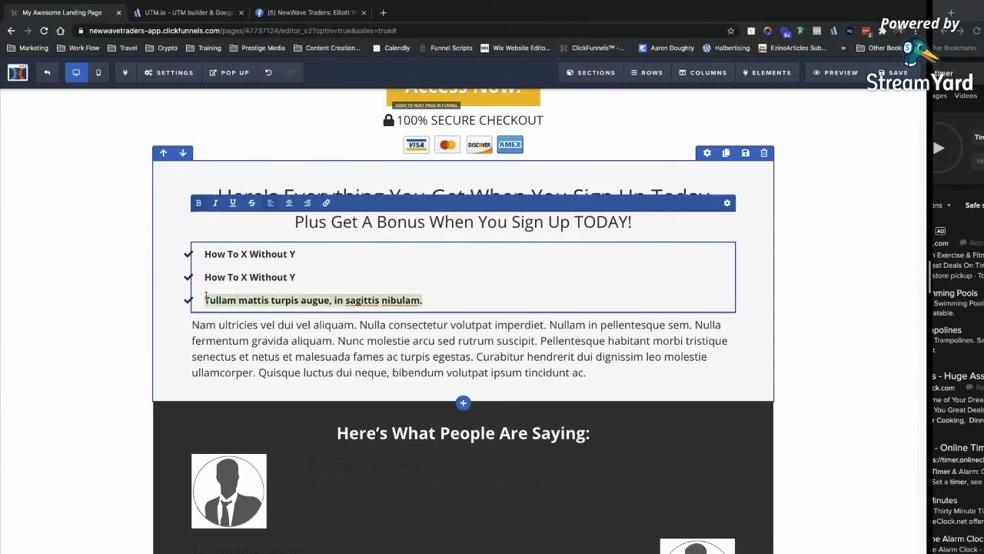
{"action": "type", "text": "How To X Without Y"}
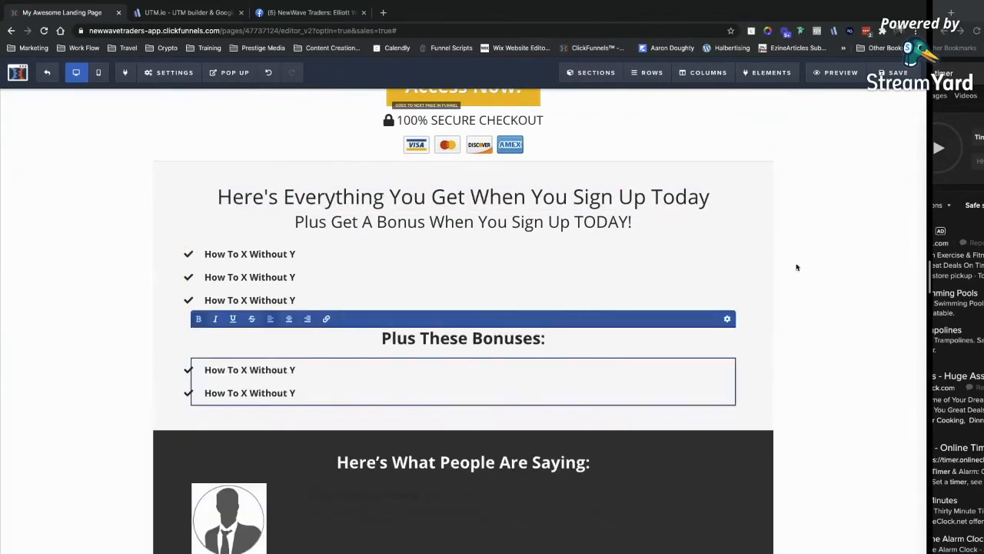
{"action": "left_click", "coordinate": [799, 327]}
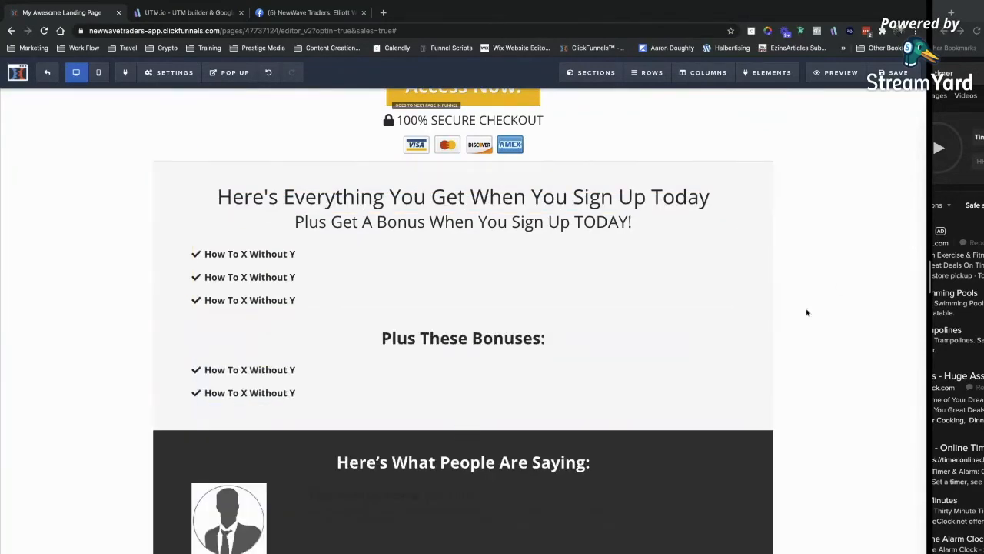
Append '(Value $997)' to the first bullet and open the testimonials section's settings.
{"action": "left_click", "coordinate": [342, 261]}
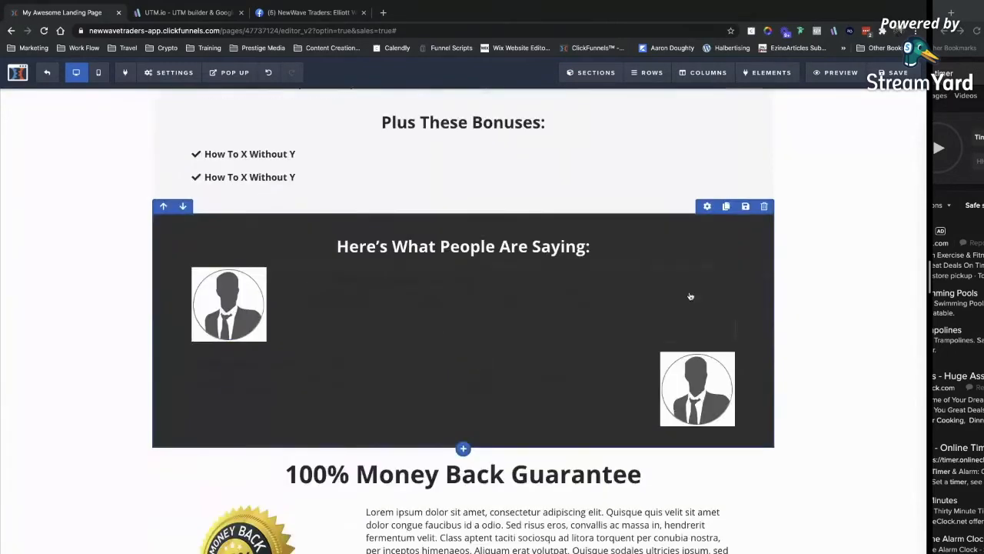
{"action": "scroll", "coordinate": [689, 295], "scroll_direction": "down", "scroll_amount": 3}
{"action": "left_click", "coordinate": [689, 263]}
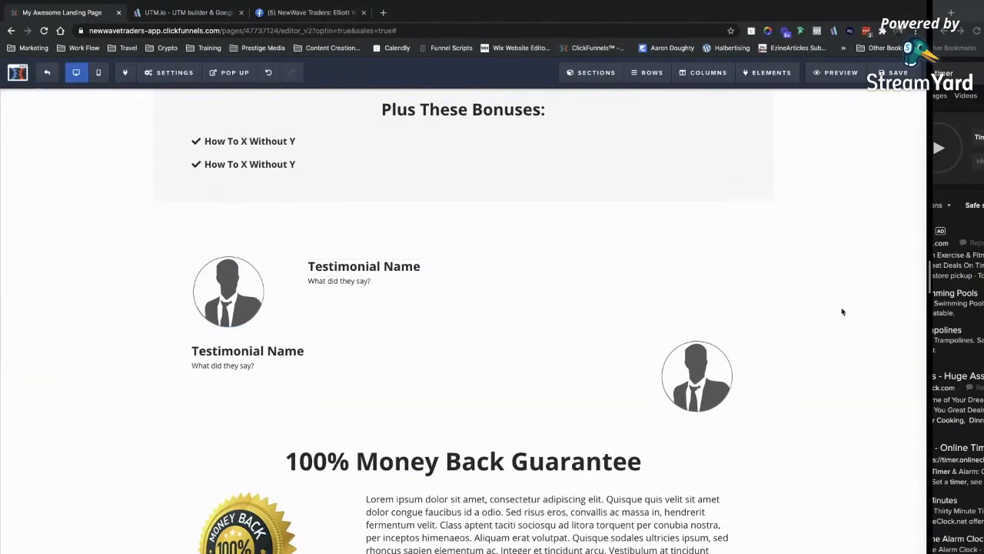
{"action": "scroll", "coordinate": [842, 311], "scroll_direction": "up", "scroll_amount": 15}
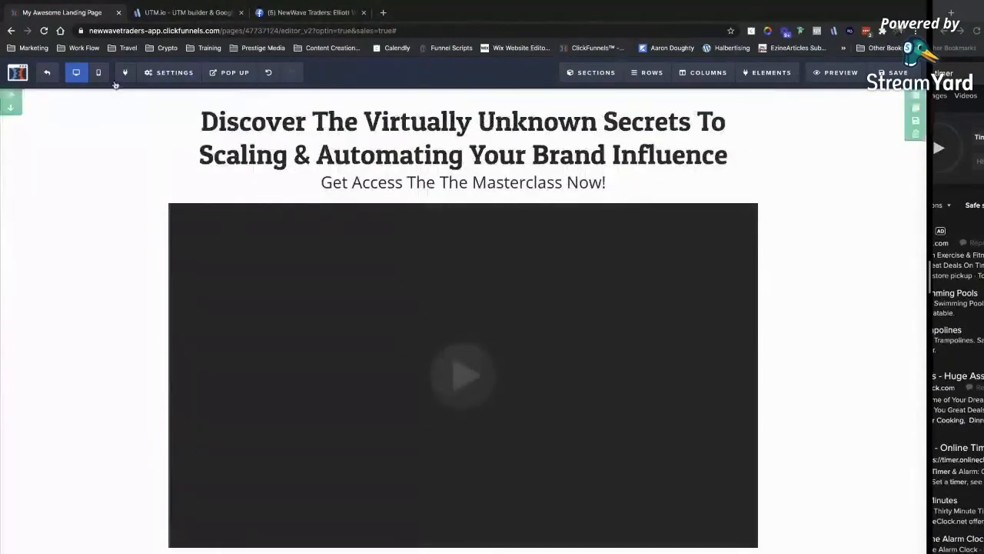
{"action": "mouse_move", "coordinate": [158, 72]}
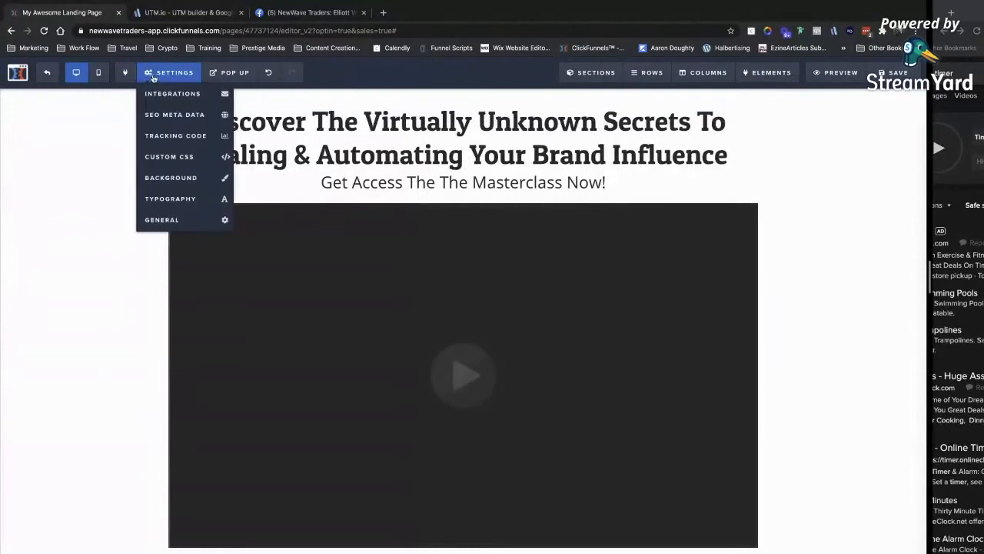
In Typography settings, choose the Google font Montserrat for Content Font and Headline Font.
{"action": "left_click", "coordinate": [184, 197]}
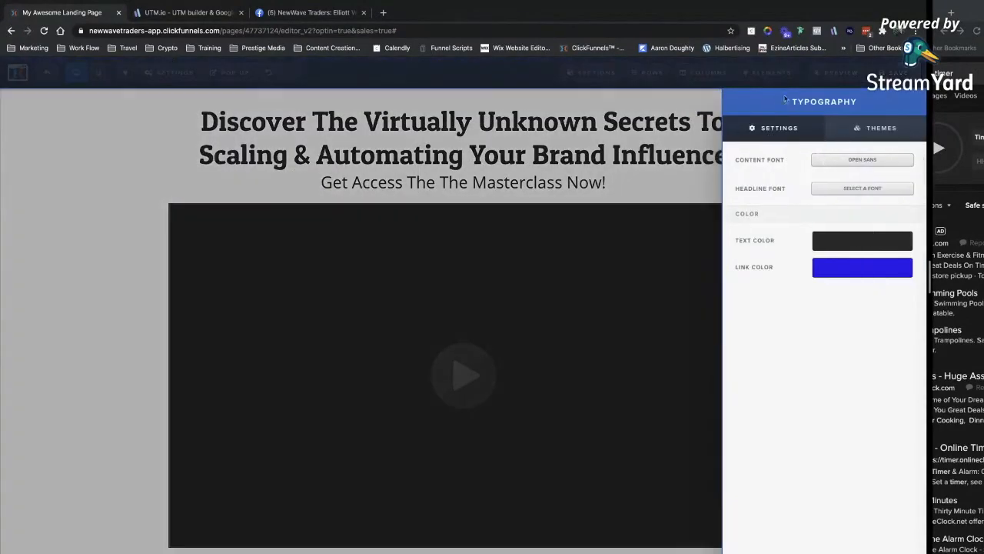
{"action": "left_click", "coordinate": [818, 186]}
{"action": "scroll", "coordinate": [787, 138], "scroll_direction": "up", "scroll_amount": 3}
{"action": "left_click", "coordinate": [788, 130]}
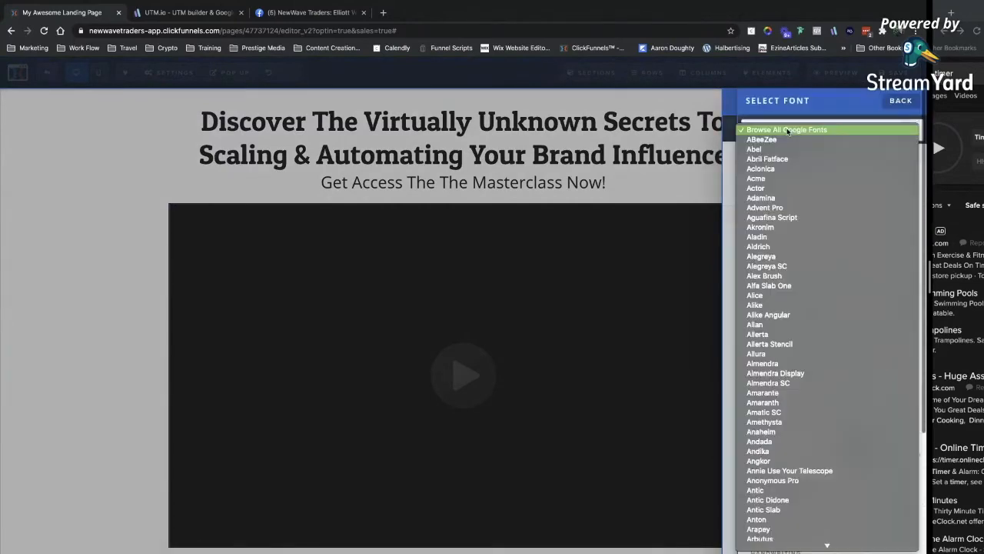
{"action": "type", "text": "monts"}
{"action": "key", "text": "Return"}
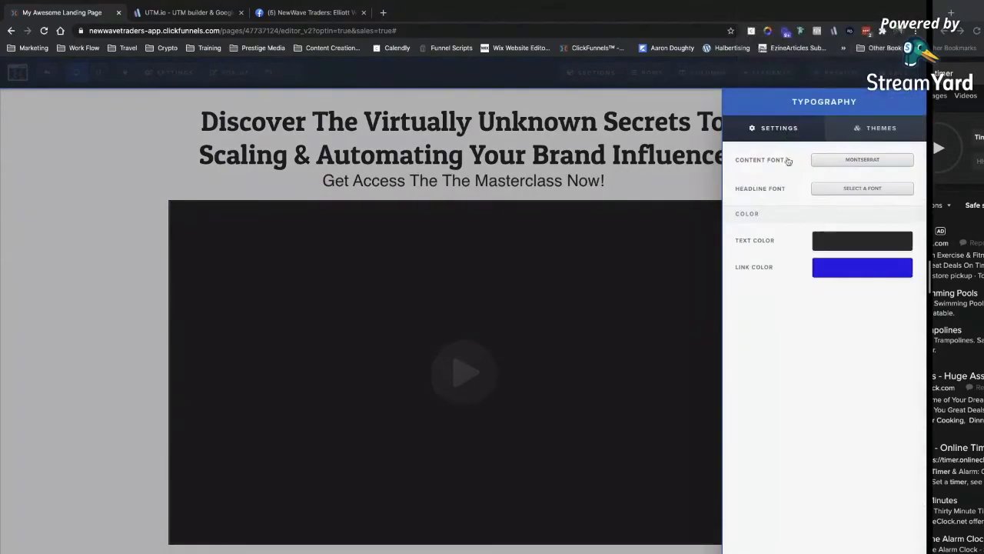
{"action": "left_click", "coordinate": [817, 188]}
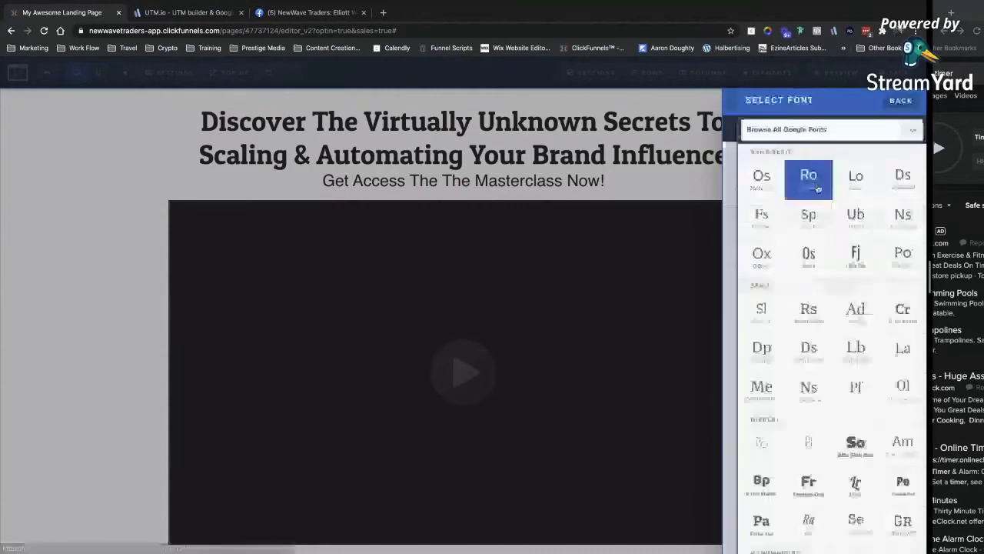
{"action": "left_click", "coordinate": [805, 133]}
{"action": "type", "text": "monts"}
{"action": "key", "text": "Return"}
{"action": "left_click", "coordinate": [428, 231]}
{"action": "scroll", "coordinate": [610, 299], "scroll_direction": "down", "scroll_amount": 6}
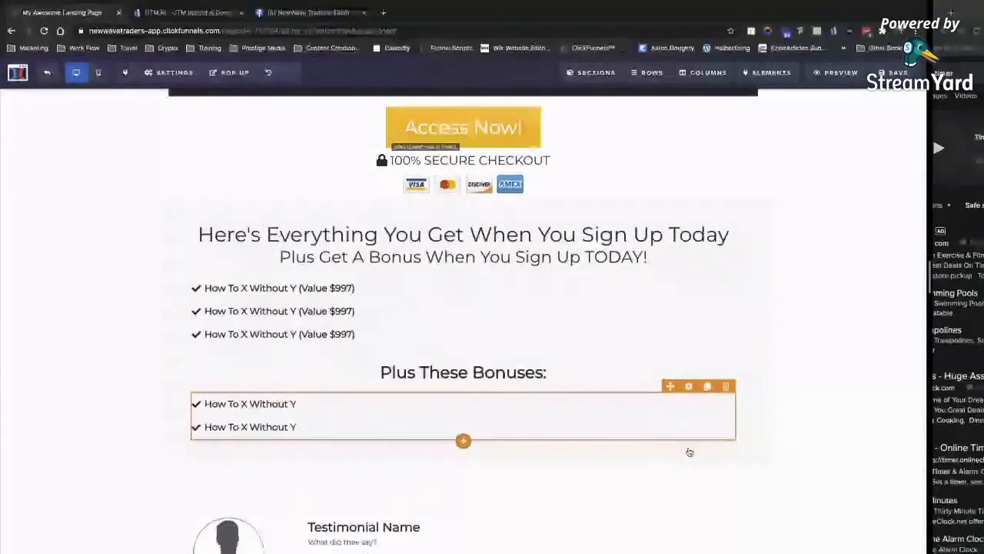
Paste the refund guarantee text over the guarantee paragraph placeholder and adjust its size.
{"action": "scroll", "coordinate": [689, 452], "scroll_direction": "down", "scroll_amount": 6}
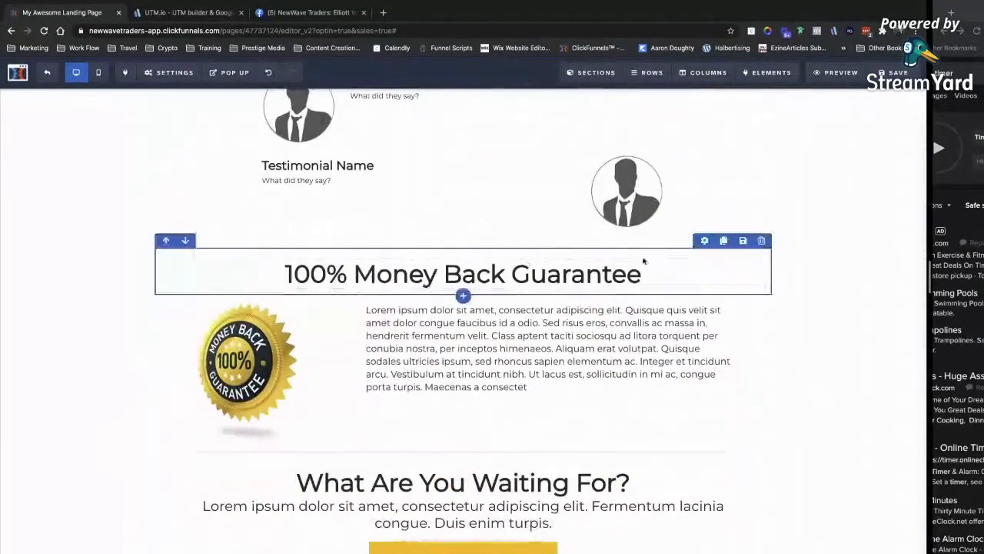
{"action": "scroll", "coordinate": [760, 387], "scroll_direction": "down", "scroll_amount": 1}
{"action": "double_click", "coordinate": [531, 275]}
{"action": "triple_click", "coordinate": [531, 274]}
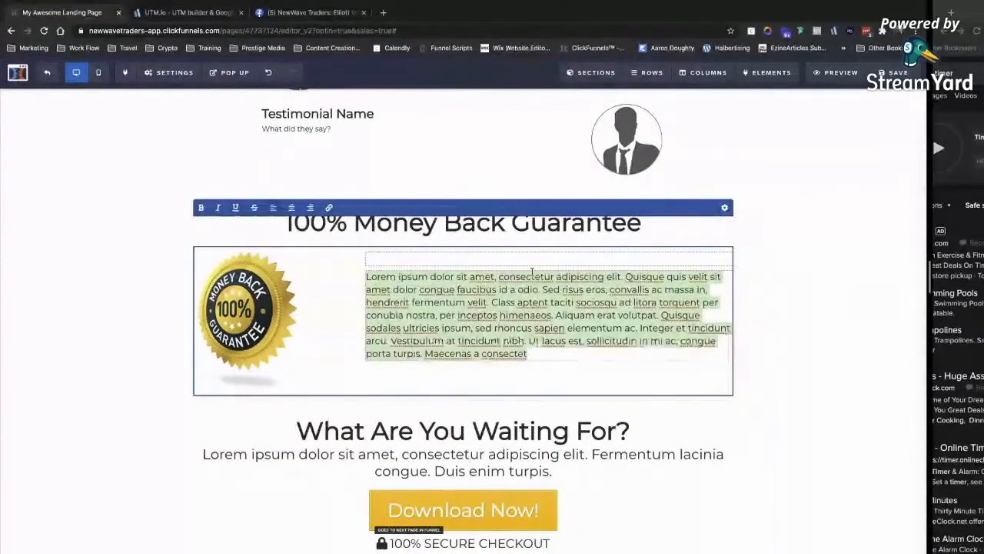
{"action": "type", "text": "If you aren't completely satisfied with your purchase after you have gone through the material and implemented what I show you within 60 days, just reach out to support and ask for a refund... now questions asked."}
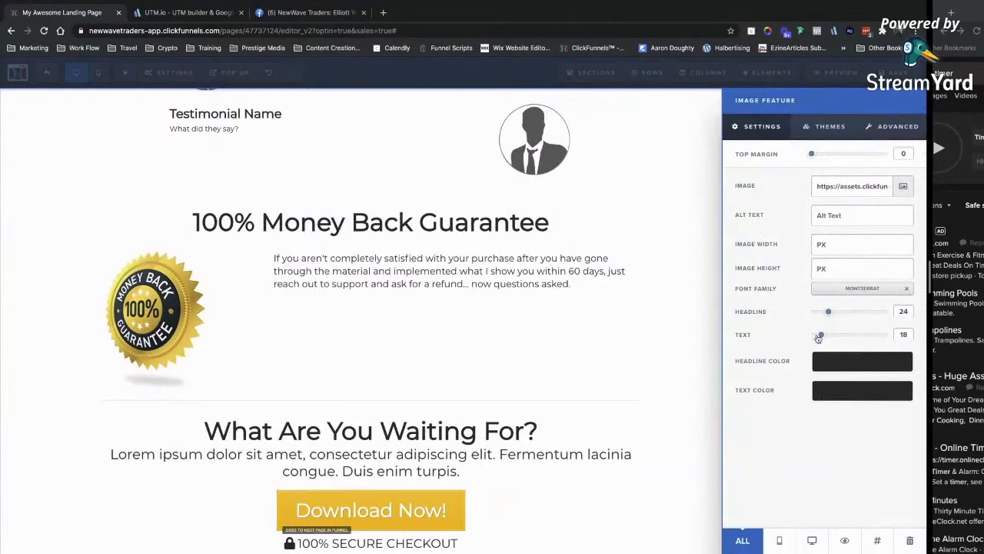
{"action": "mouse_move", "coordinate": [823, 332]}
{"action": "left_mouse_down"}
{"action": "mouse_move", "coordinate": [842, 333]}
{"action": "mouse_move", "coordinate": [832, 333]}
{"action": "left_mouse_up"}
{"action": "left_click", "coordinate": [691, 340]}
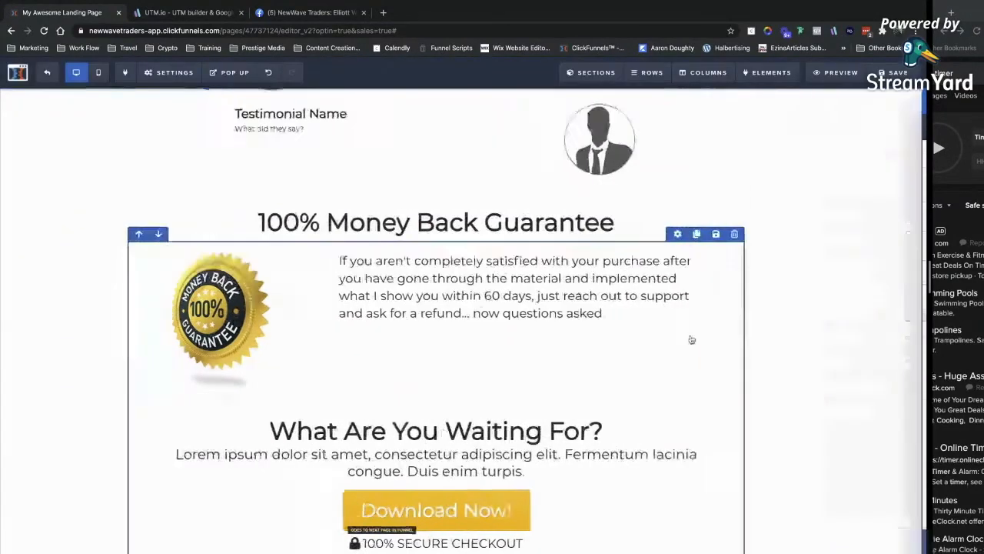
Replace the closing paragraph with 'Click This Button To Get Instant Lifetime Access...'.
{"action": "scroll", "coordinate": [757, 365], "scroll_direction": "down", "scroll_amount": 2}
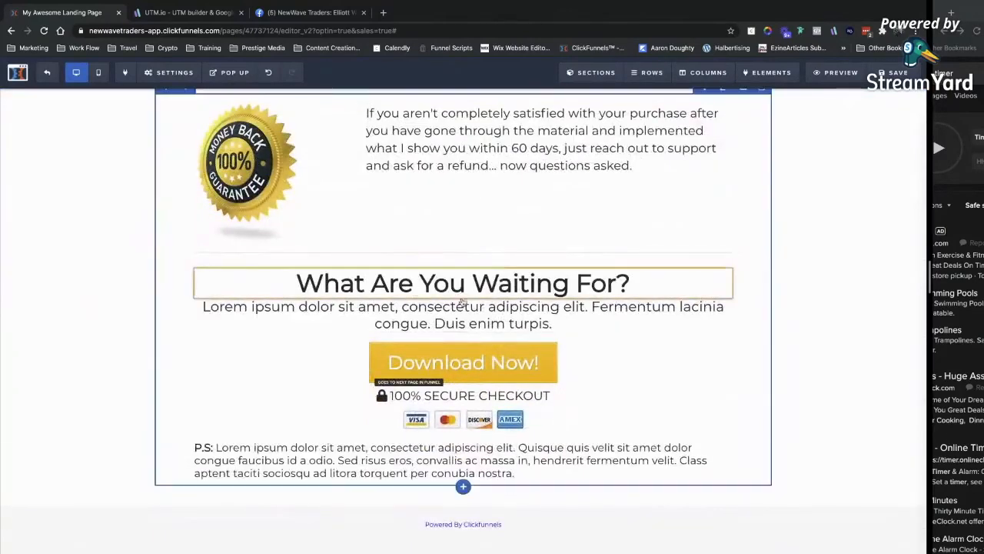
{"action": "triple_click", "coordinate": [688, 318]}
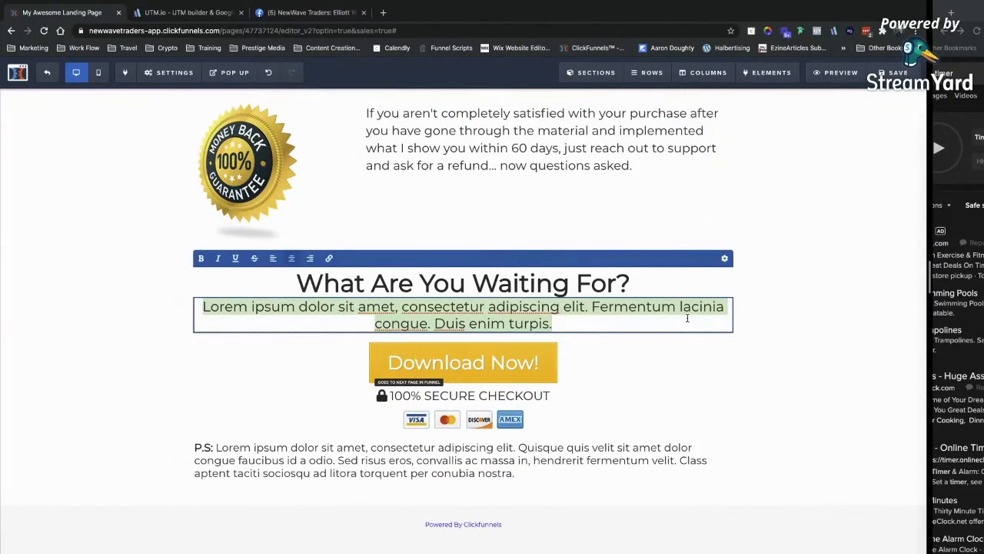
{"action": "type", "text": "Cli"}
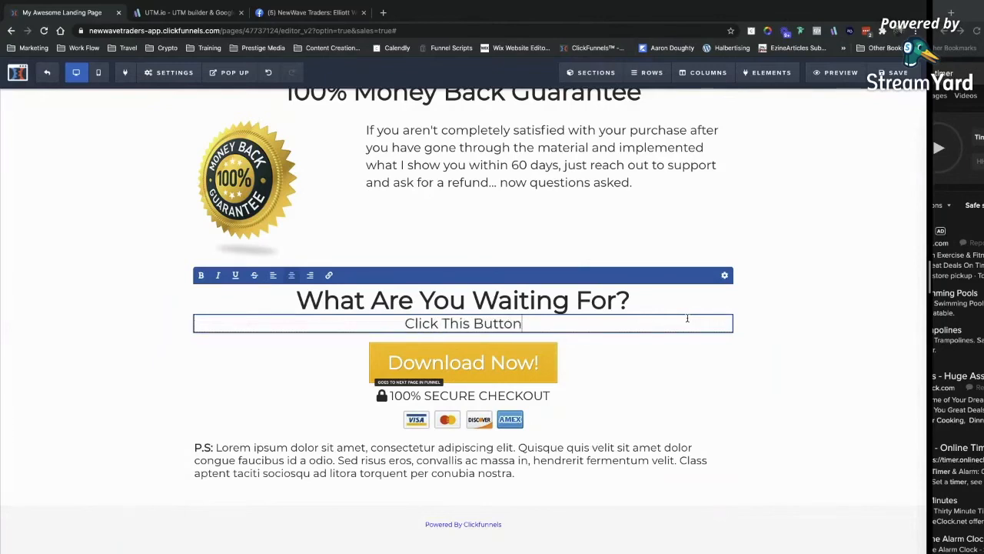
{"action": "type", "text": "ck This Button To Get Instant Life"}
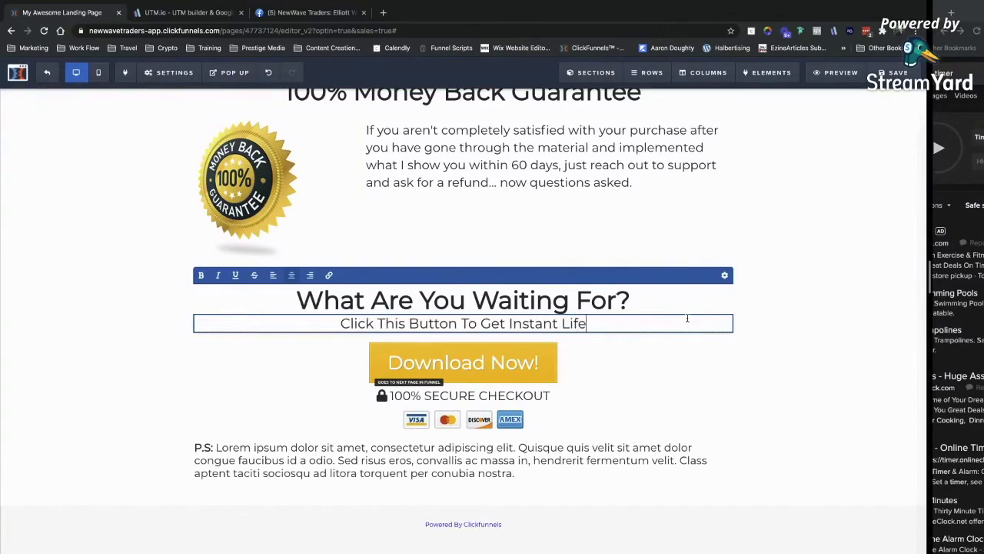
{"action": "type", "text": "time Access"}
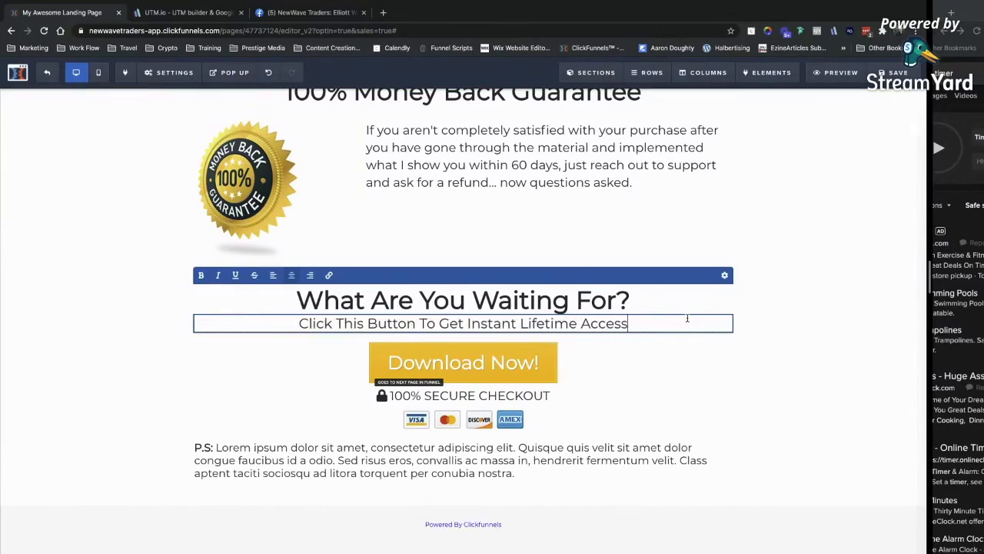
{"action": "type", "text": "..."}
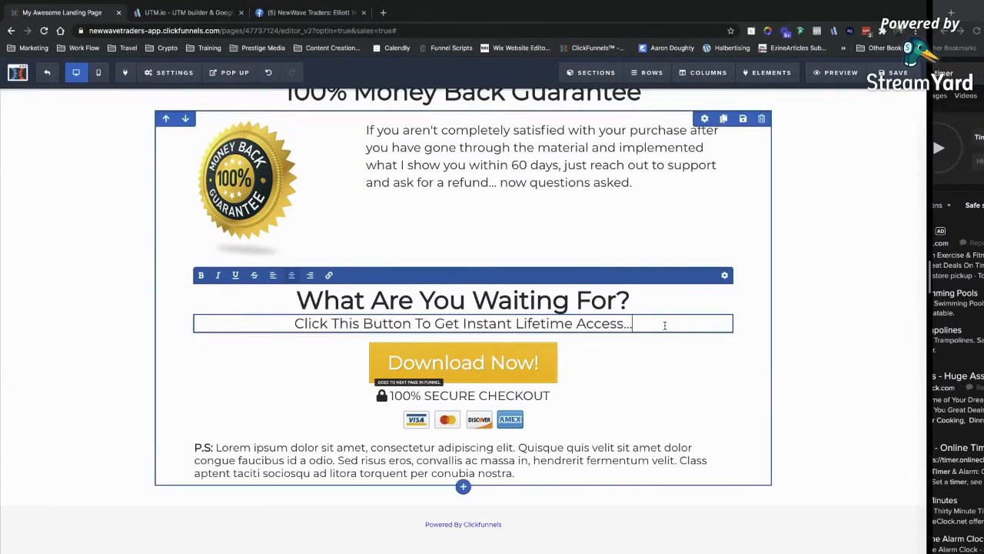
Change the bottom button's label to 'Access Now'.
{"action": "left_click", "coordinate": [782, 413]}
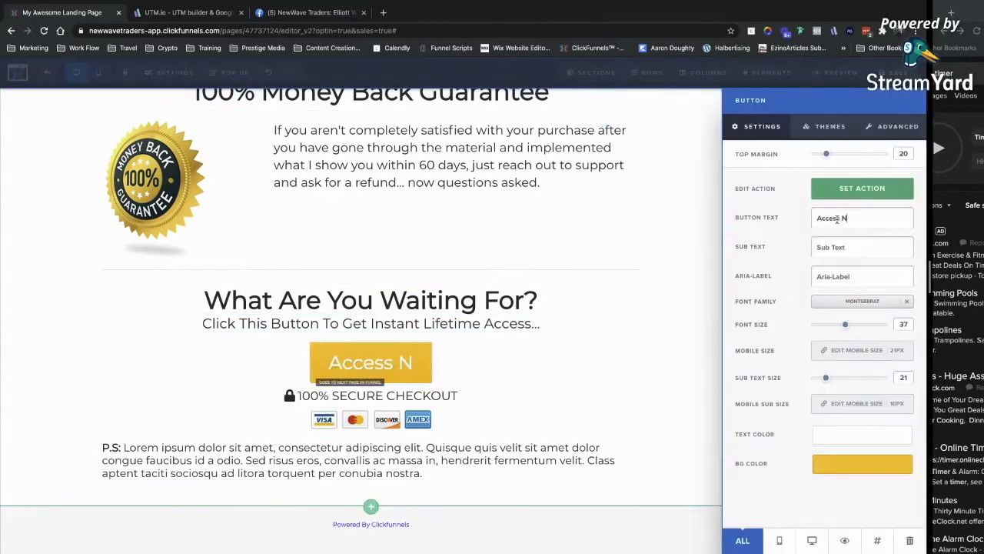
{"action": "type", "text": "ow"}
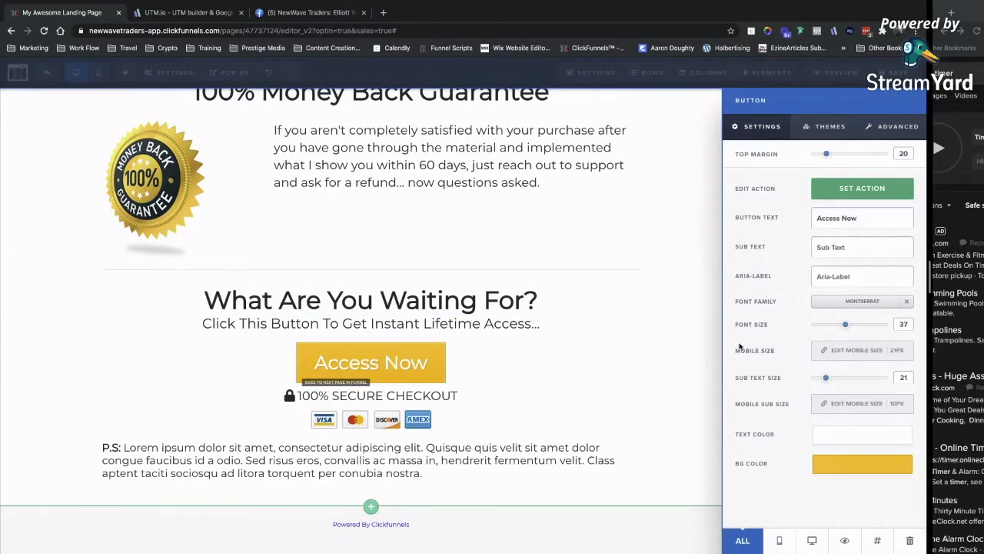
{"action": "left_click", "coordinate": [552, 396]}
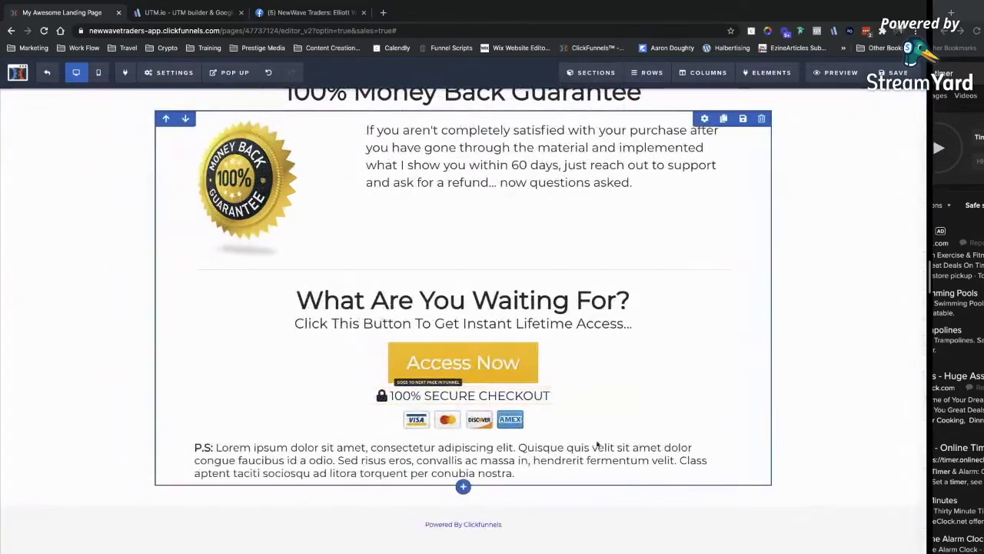
In Mobile View, reduce the top headline's mobile font size.
{"action": "scroll", "coordinate": [798, 384], "scroll_direction": "up", "scroll_amount": 15}
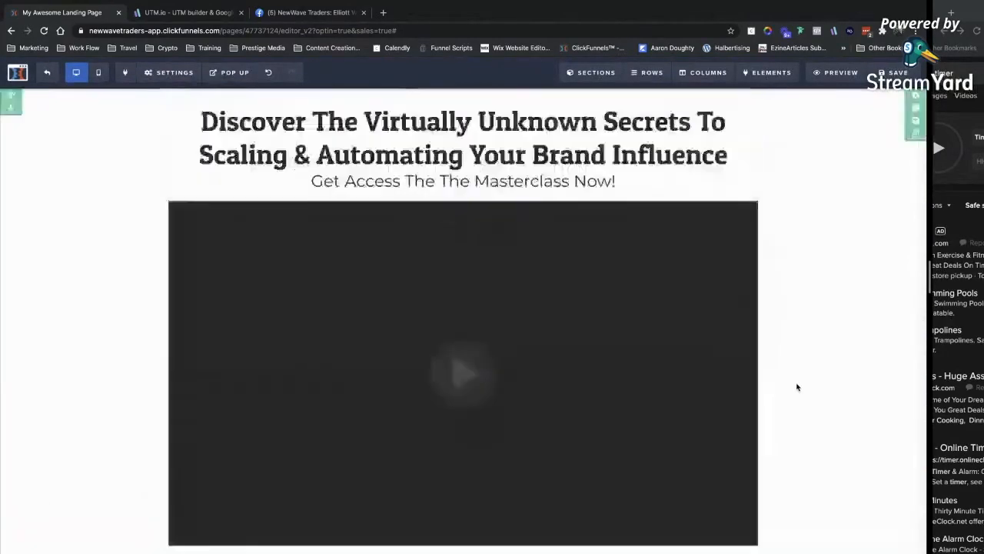
{"action": "left_click", "coordinate": [98, 73]}
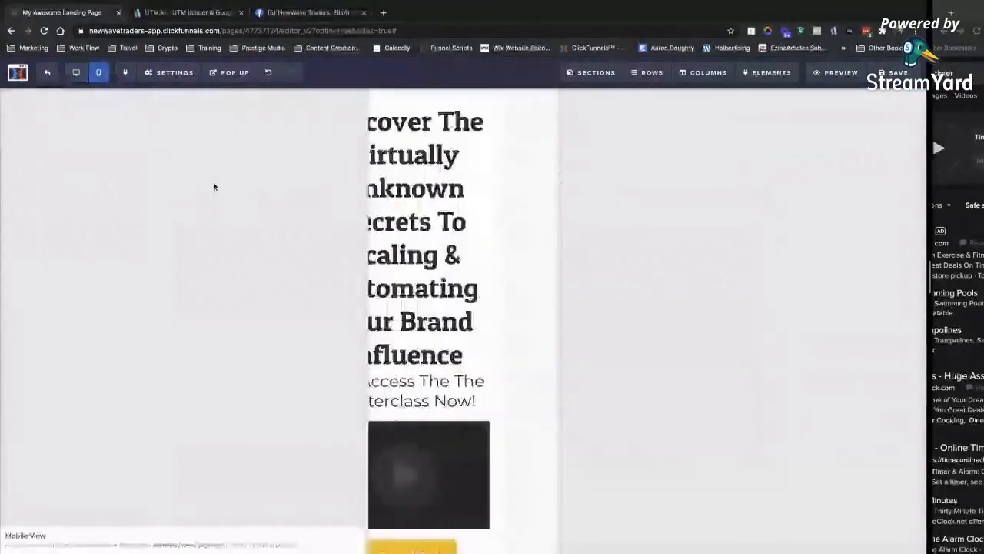
{"action": "left_click", "coordinate": [455, 112]}
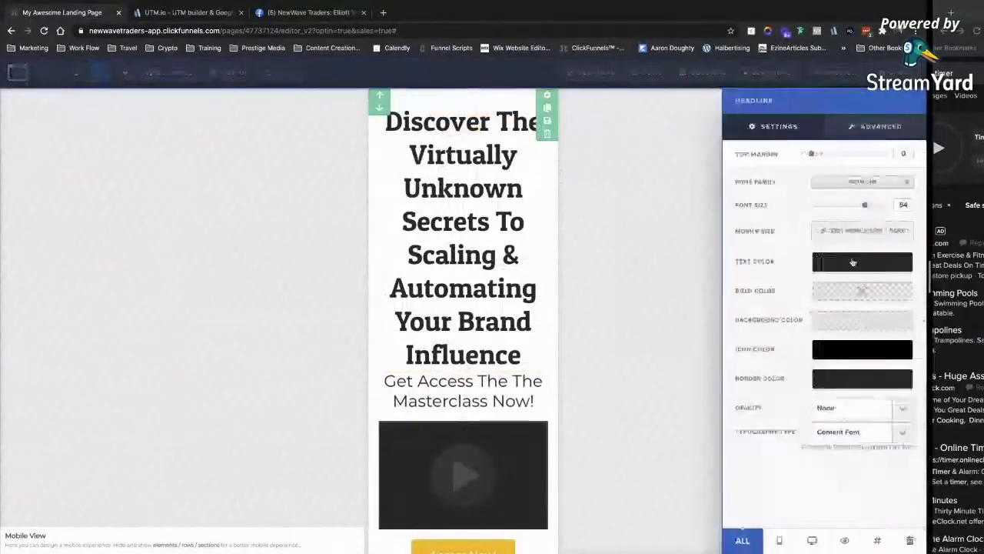
{"action": "left_click", "coordinate": [848, 231]}
{"action": "left_click", "coordinate": [842, 185]}
{"action": "left_click", "coordinate": [608, 188]}
{"action": "scroll", "coordinate": [492, 177], "scroll_direction": "down", "scroll_amount": 4}
Reduce the second headline's mobile font size as well.
{"action": "left_click", "coordinate": [455, 298]}
{"action": "left_click", "coordinate": [846, 231]}
{"action": "left_click", "coordinate": [838, 187]}
{"action": "left_click", "coordinate": [623, 230]}
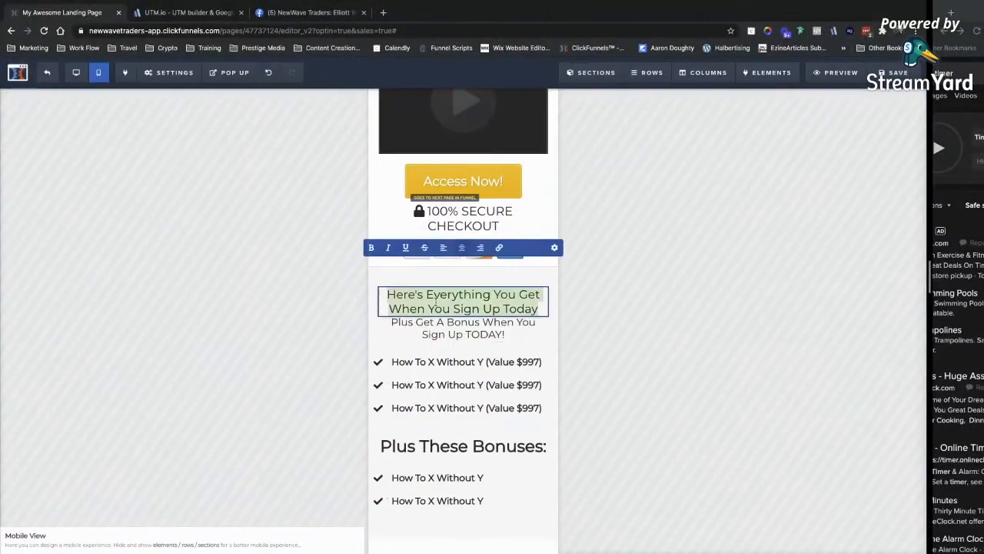
{"action": "scroll", "coordinate": [515, 346], "scroll_direction": "down", "scroll_amount": 15}
{"action": "scroll", "coordinate": [508, 346], "scroll_direction": "up", "scroll_amount": 3}
{"action": "left_click", "coordinate": [464, 152]}
{"action": "left_click", "coordinate": [510, 255]}
{"action": "scroll", "coordinate": [522, 384], "scroll_direction": "down", "scroll_amount": 5}
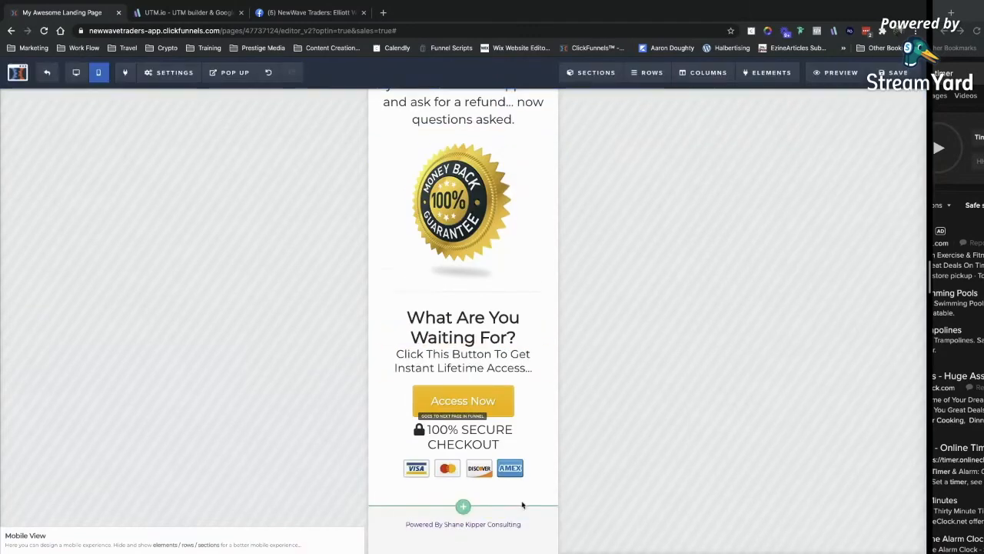
{"action": "scroll", "coordinate": [522, 504], "scroll_direction": "up", "scroll_amount": 20}
Set the SEO page title to 'Get Instant Access To ... Now!' and save the page.
{"action": "left_click", "coordinate": [892, 72]}
{"action": "triple_click", "coordinate": [790, 168]}
{"action": "type", "text": "Get Instant Access To ... Now!"}
{"action": "left_click", "coordinate": [654, 223]}
{"action": "left_click", "coordinate": [891, 72]}
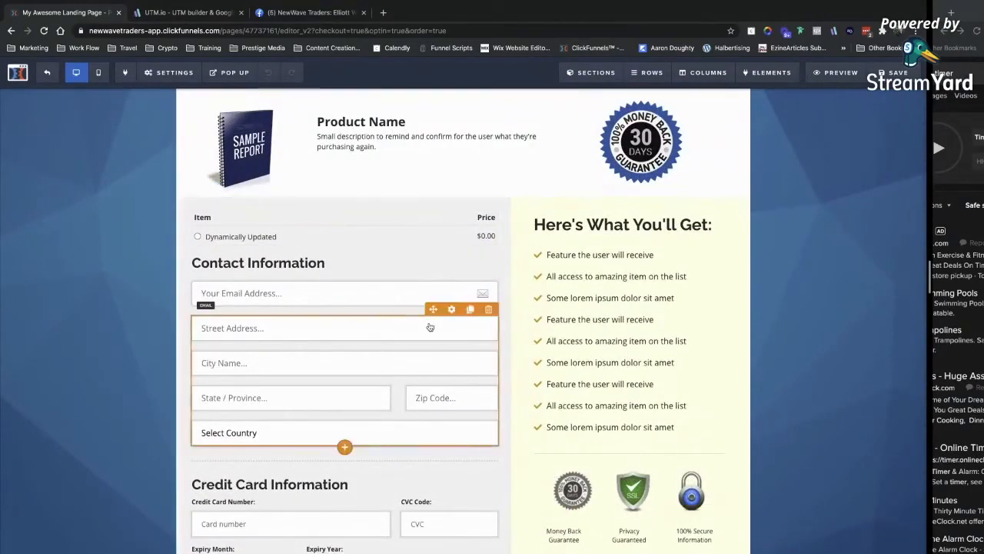
Delete the product name and guarantee row from the order page.
{"action": "scroll", "coordinate": [469, 193], "scroll_direction": "up", "scroll_amount": 1}
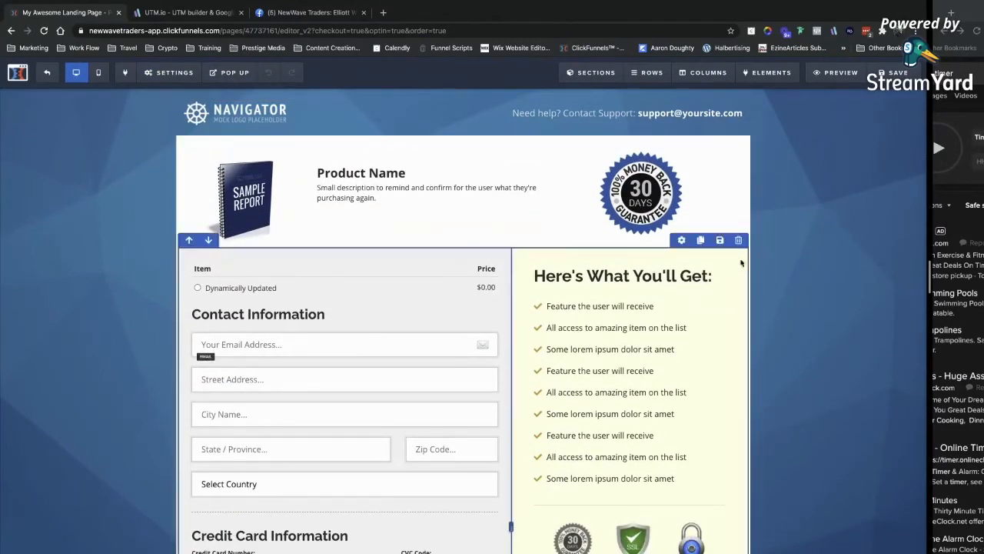
{"action": "left_click", "coordinate": [725, 148]}
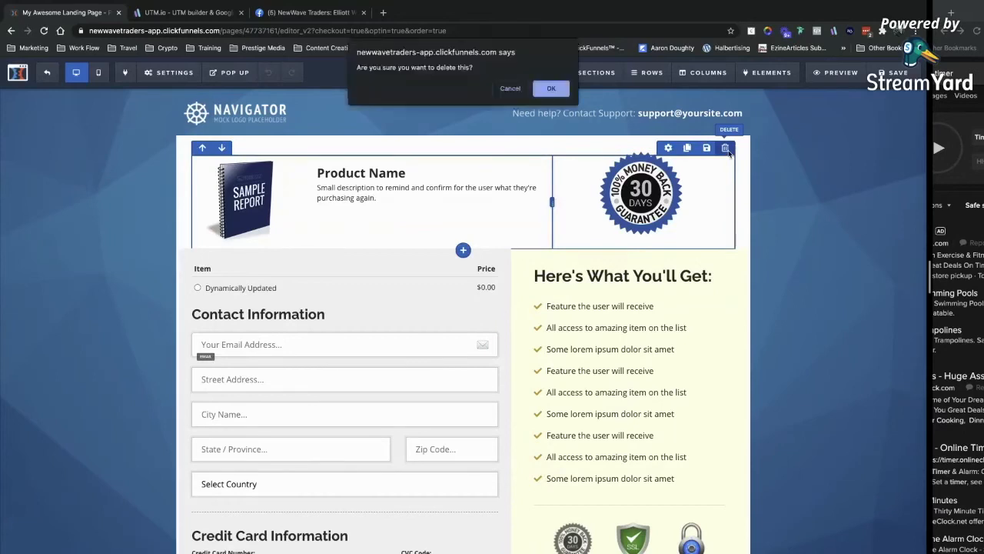
{"action": "left_click", "coordinate": [551, 88]}
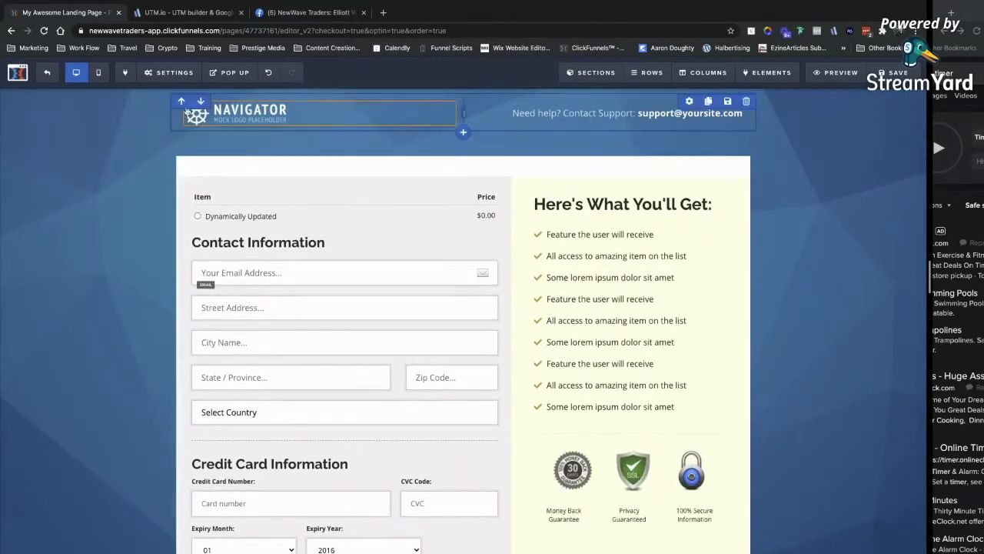
Remove the page's background image and set the background colour to white.
{"action": "mouse_move", "coordinate": [165, 81]}
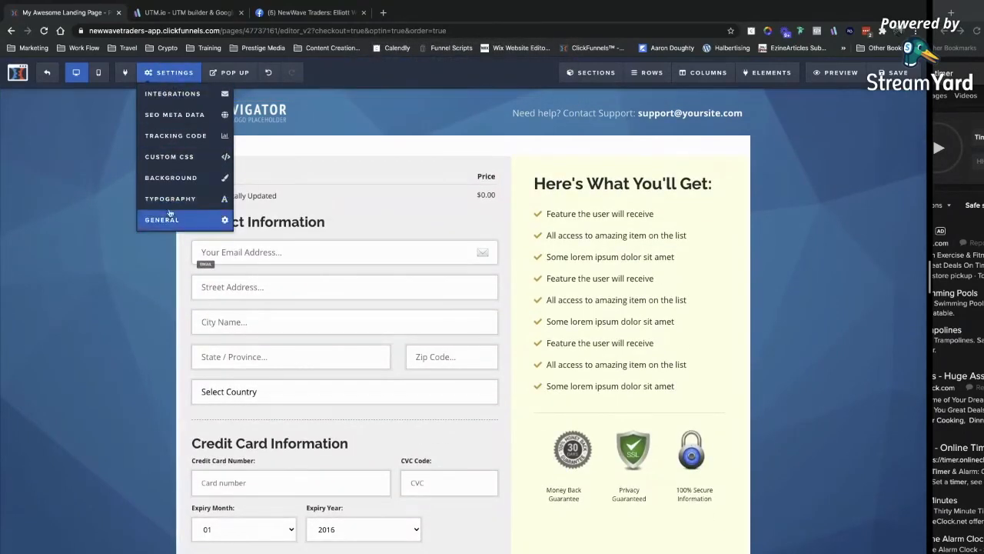
{"action": "left_click", "coordinate": [173, 178]}
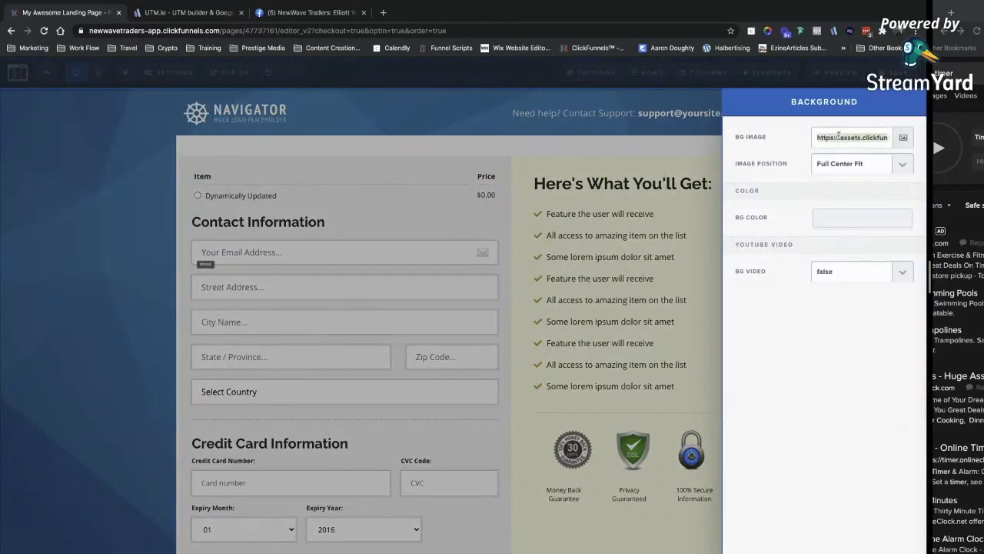
{"action": "key", "text": "BackSpace"}
{"action": "left_click", "coordinate": [831, 195]}
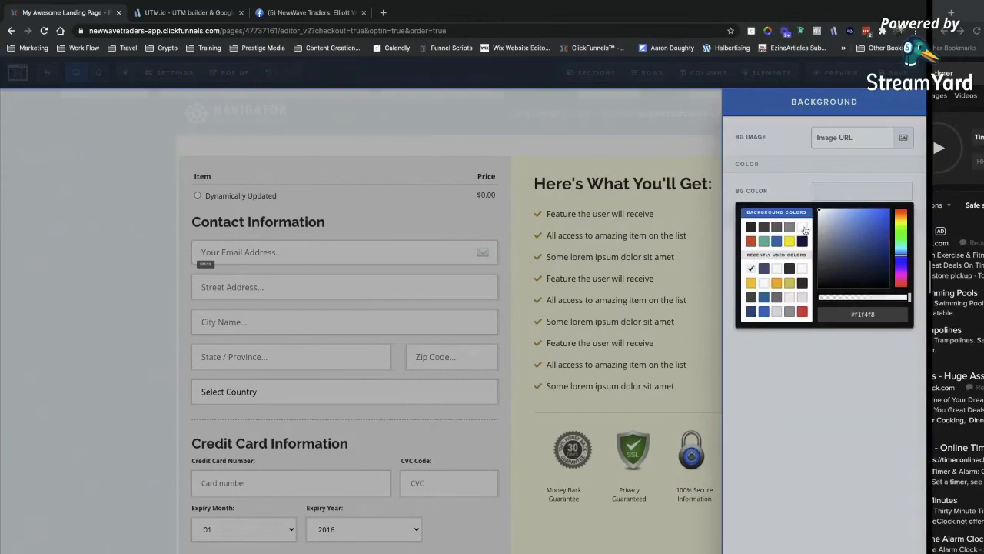
{"action": "left_click", "coordinate": [803, 228]}
{"action": "left_click", "coordinate": [661, 169]}
Give the header section a dark background, with dark headline text and white support text.
{"action": "left_click", "coordinate": [695, 108]}
{"action": "left_click", "coordinate": [863, 263]}
{"action": "left_click", "coordinate": [751, 299]}
{"action": "left_click", "coordinate": [692, 208]}
{"action": "left_click", "coordinate": [696, 108]}
{"action": "left_click", "coordinate": [863, 289]}
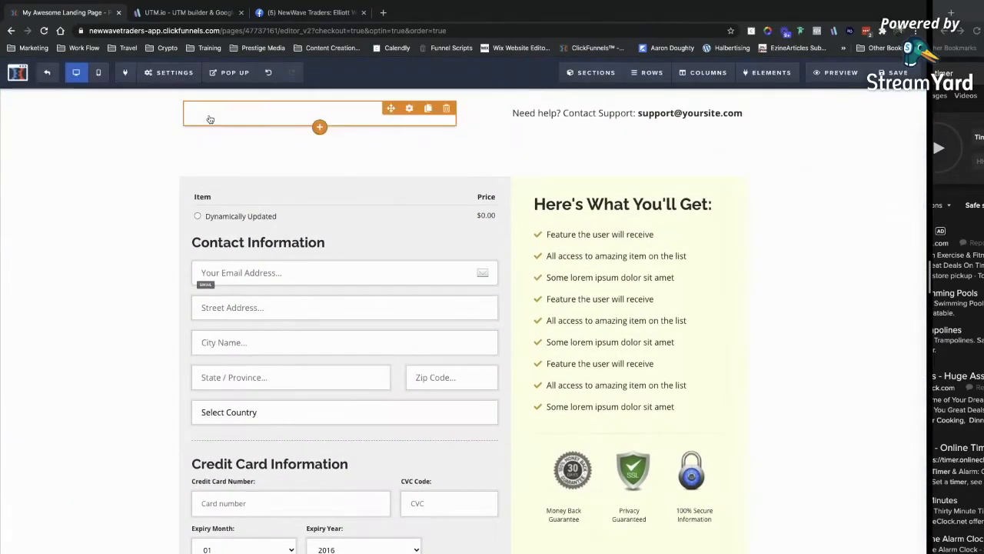
{"action": "left_click", "coordinate": [855, 99]}
{"action": "left_click", "coordinate": [869, 321]}
{"action": "left_click", "coordinate": [804, 354]}
{"action": "left_click", "coordinate": [692, 208]}
{"action": "left_click", "coordinate": [696, 108]}
{"action": "left_click", "coordinate": [862, 263]}
{"action": "left_click", "coordinate": [691, 208]}
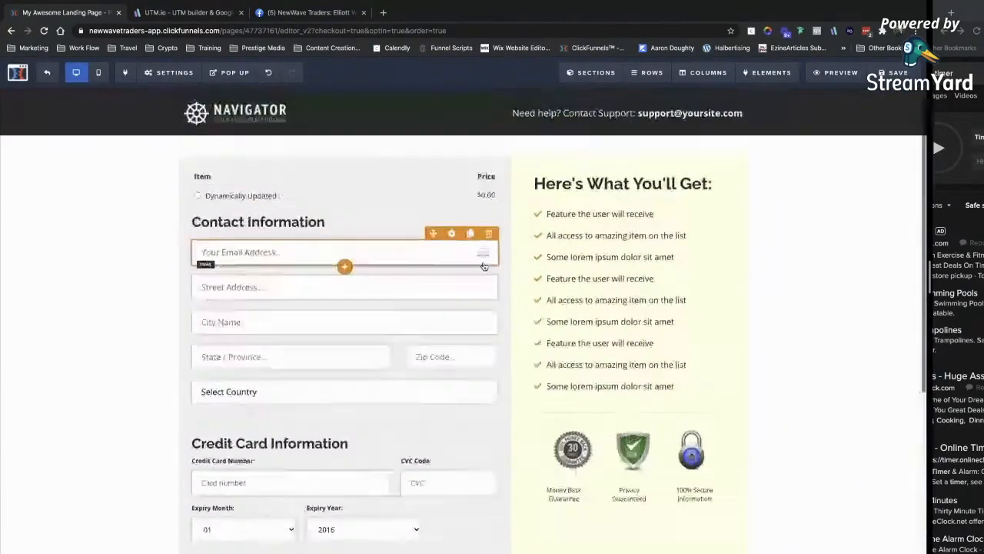
Move the contact, address, card, order summary and item table elements into one lower column.
{"action": "left_click_drag", "start_coordinate": [434, 268], "coordinate": [408, 531]}
{"action": "left_click_drag", "start_coordinate": [434, 376], "coordinate": [431, 450]}
{"action": "scroll", "coordinate": [462, 430], "scroll_direction": "down", "scroll_amount": 2}
{"action": "left_click_drag", "start_coordinate": [656, 349], "coordinate": [615, 538]}
{"action": "left_click_drag", "start_coordinate": [657, 309], "coordinate": [564, 448]}
{"action": "left_click_drag", "start_coordinate": [433, 195], "coordinate": [424, 441]}
{"action": "scroll", "coordinate": [425, 307], "scroll_direction": "up", "scroll_amount": 1}
{"action": "left_click_drag", "start_coordinate": [433, 99], "coordinate": [422, 516]}
{"action": "scroll", "coordinate": [400, 356], "scroll_direction": "up", "scroll_amount": 2}
{"action": "left_click_drag", "start_coordinate": [434, 147], "coordinate": [400, 489]}
{"action": "left_click_drag", "start_coordinate": [434, 176], "coordinate": [357, 522]}
{"action": "left_click_drag", "start_coordinate": [434, 127], "coordinate": [431, 465]}
{"action": "scroll", "coordinate": [462, 385], "scroll_direction": "down", "scroll_amount": 5}
{"action": "scroll", "coordinate": [491, 362], "scroll_direction": "up", "scroll_amount": 7}
{"action": "scroll", "coordinate": [668, 308], "scroll_direction": "down", "scroll_amount": 8}
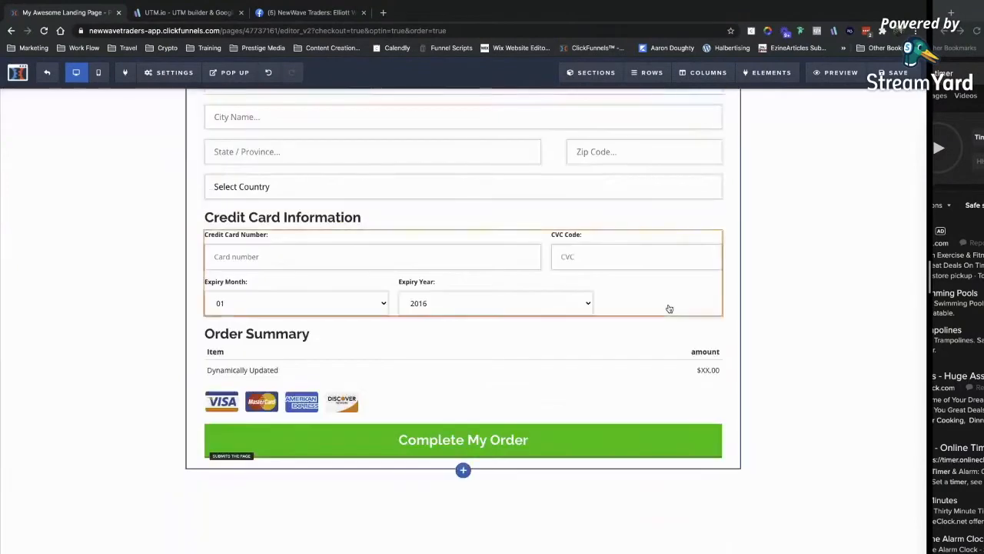
{"action": "scroll", "coordinate": [715, 307], "scroll_direction": "up", "scroll_amount": 3}
{"action": "scroll", "coordinate": [750, 359], "scroll_direction": "down", "scroll_amount": 3}
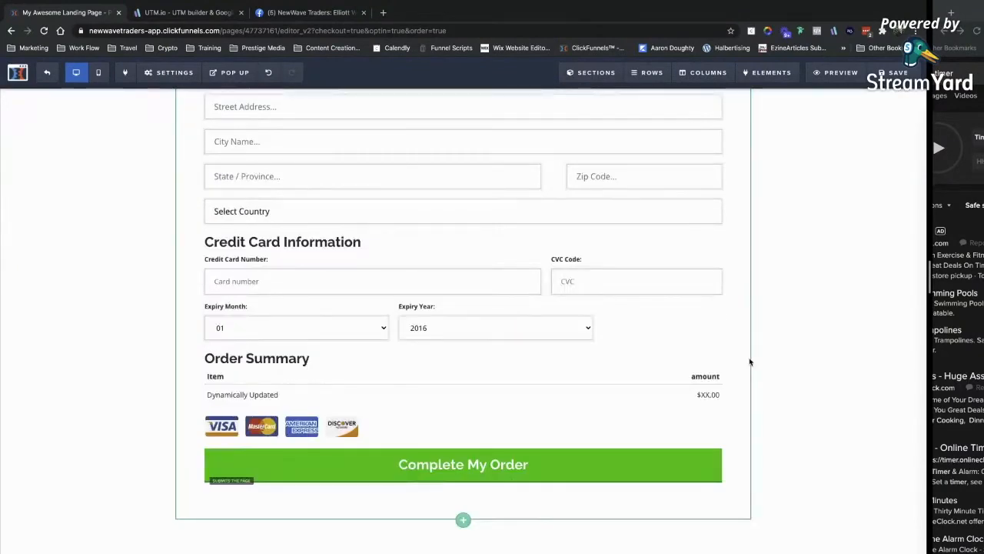
{"action": "scroll", "coordinate": [749, 362], "scroll_direction": "up", "scroll_amount": 3}
Preview the order page in the mobile layout.
{"action": "left_click", "coordinate": [125, 72]}
{"action": "left_click", "coordinate": [103, 74]}
{"action": "left_click", "coordinate": [100, 73]}
{"action": "scroll", "coordinate": [323, 285], "scroll_direction": "down", "scroll_amount": 4}
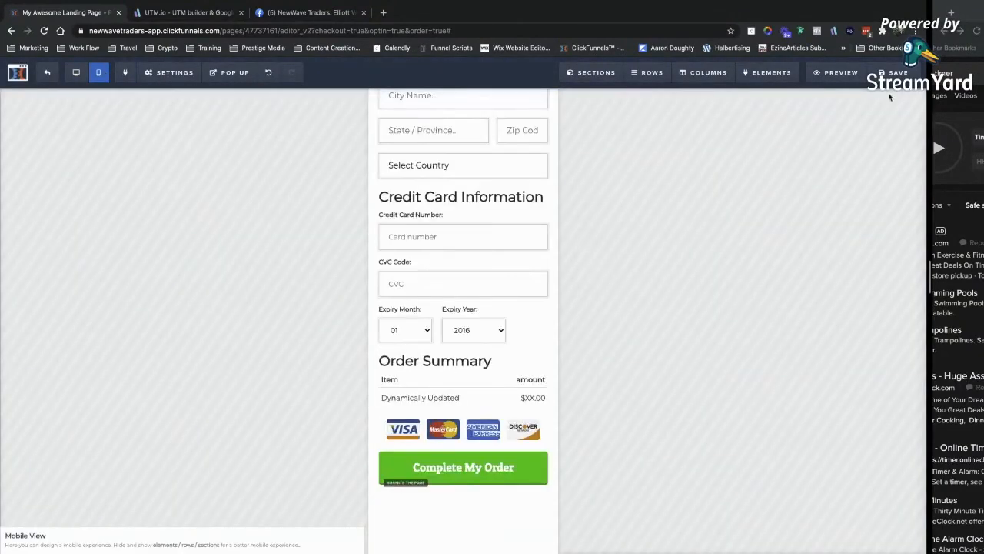
{"action": "scroll", "coordinate": [467, 476], "scroll_direction": "down", "scroll_amount": 2}
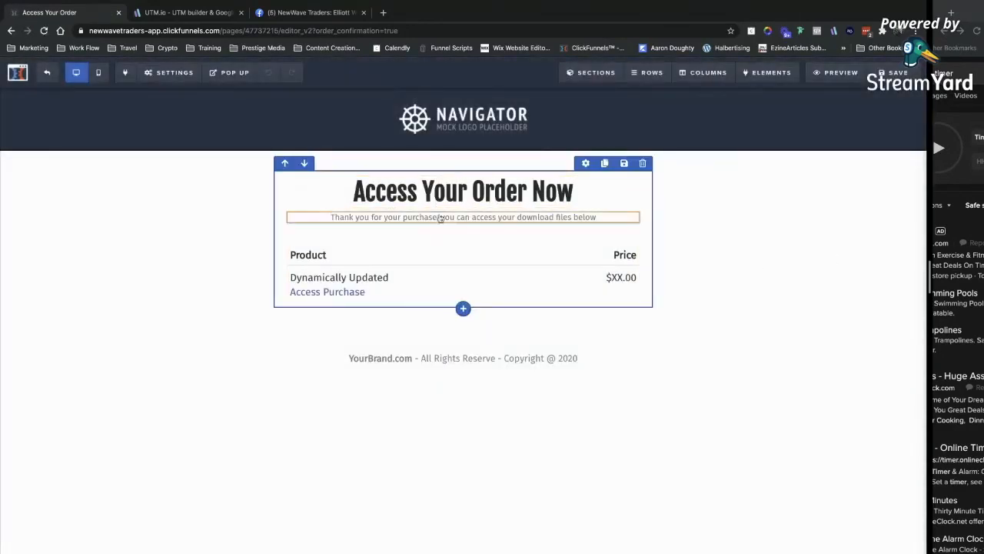
Edit the subtitle under 'Access Your Order Now' to mention the Masterclass files, then save.
{"action": "left_click", "coordinate": [548, 219]}
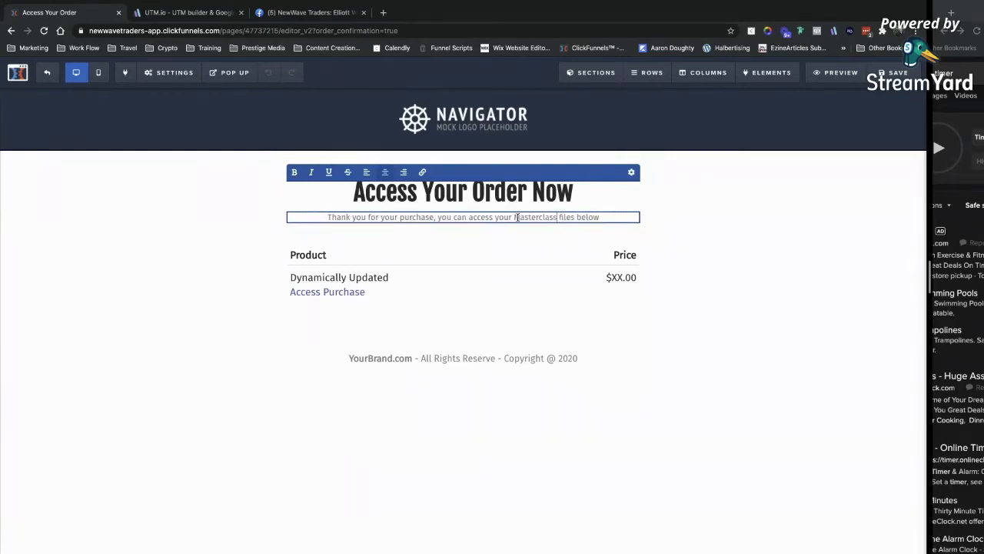
{"action": "left_click", "coordinate": [489, 275]}
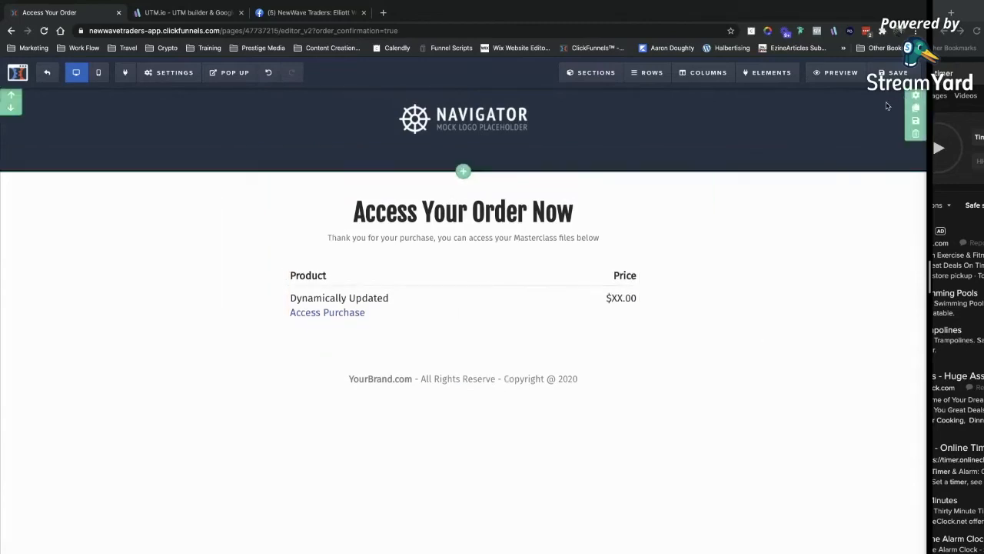
{"action": "left_click", "coordinate": [895, 73]}
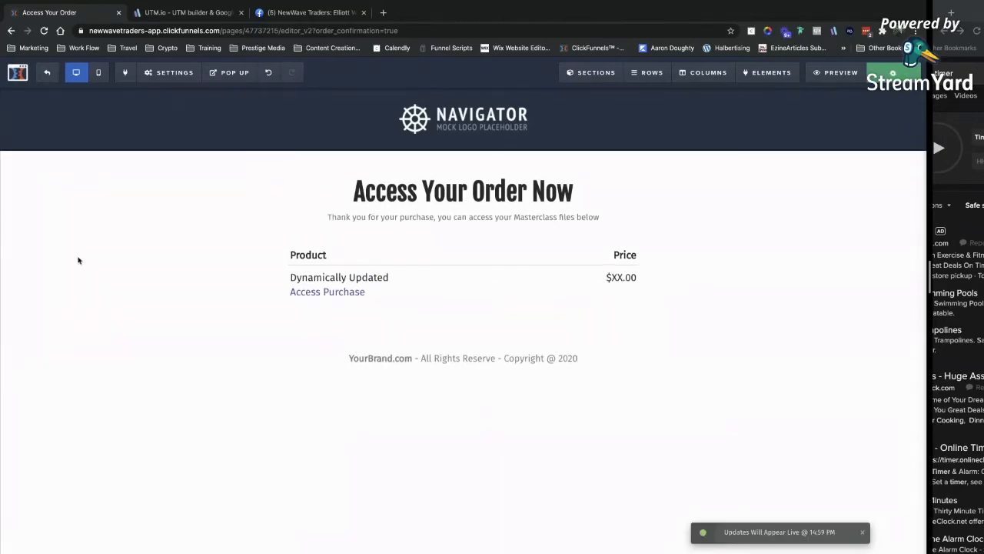
On the Case Study step, add a headline above the video reading 'How .... Was Able To Get .... Result'.
{"action": "left_click", "coordinate": [47, 72]}
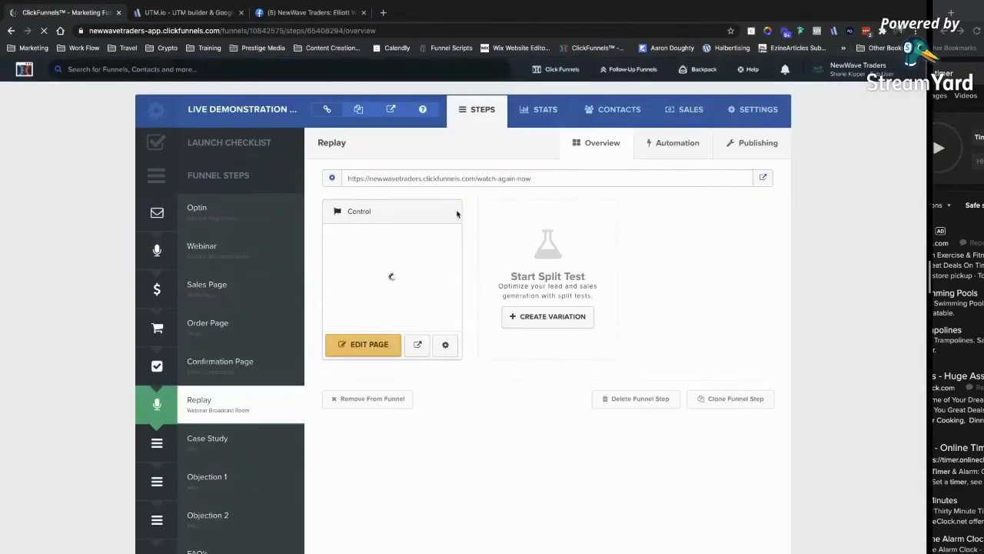
{"action": "left_click", "coordinate": [219, 345]}
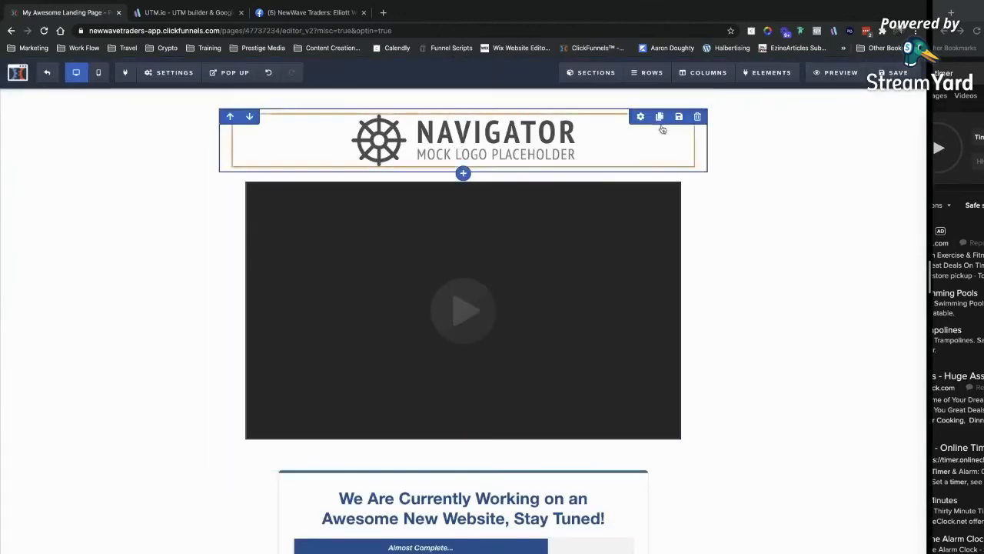
{"action": "left_click", "coordinate": [462, 167]}
{"action": "left_click", "coordinate": [754, 152]}
{"action": "left_click", "coordinate": [476, 190]}
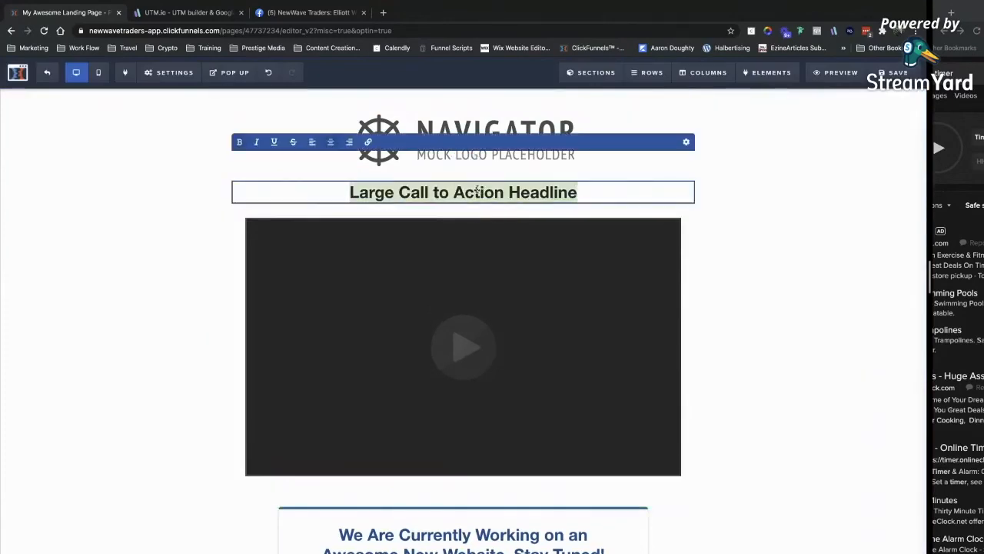
{"action": "type", "text": "How .... Was Able To Get ...."}
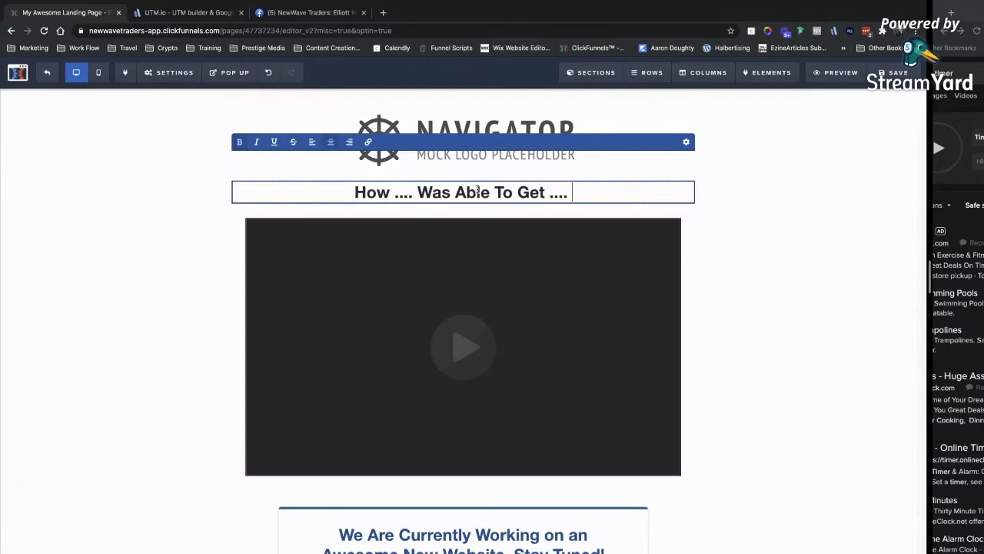
Set the new headline's font to Patua One and enlarge its size.
{"action": "left_click", "coordinate": [685, 142]}
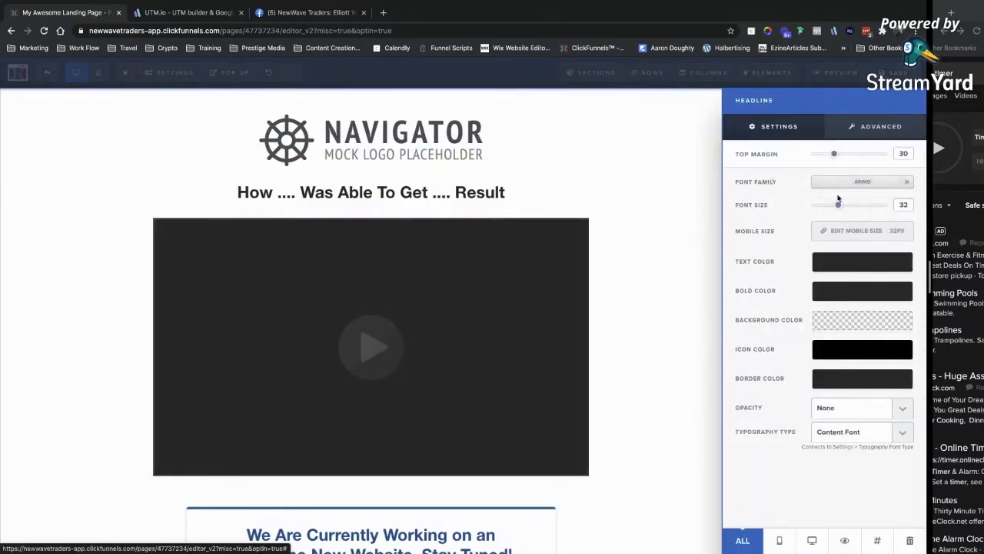
{"action": "left_click", "coordinate": [821, 183]}
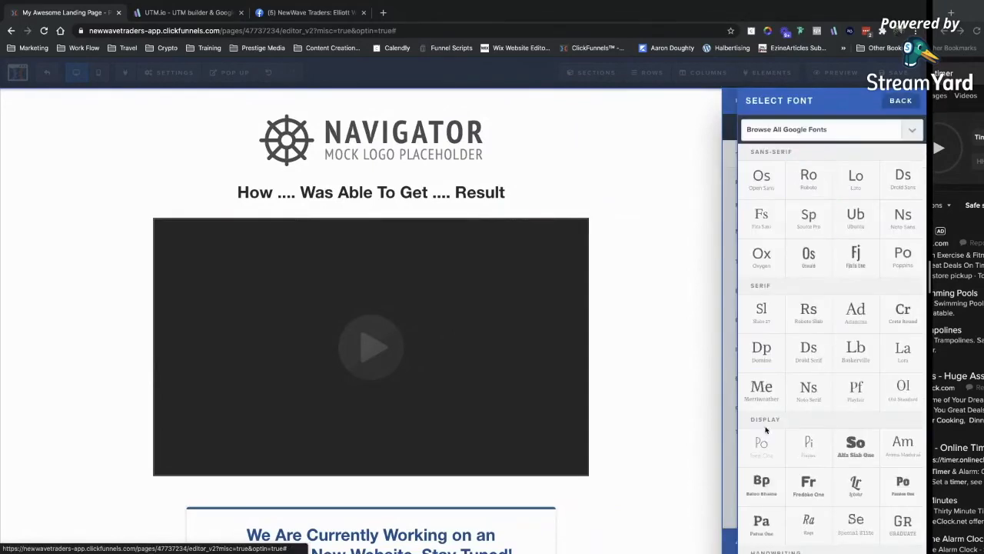
{"action": "left_click", "coordinate": [761, 520]}
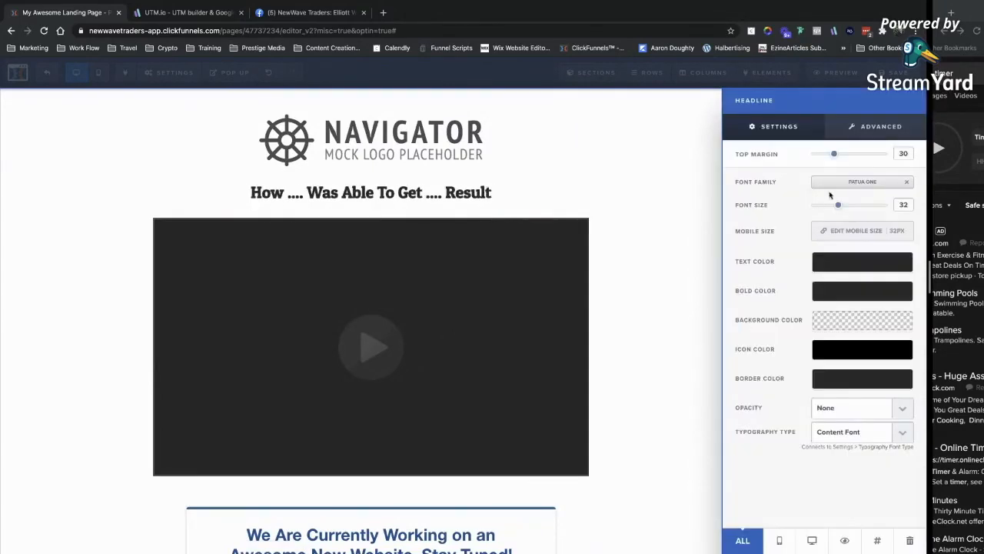
{"action": "left_click_drag", "start_coordinate": [839, 209], "coordinate": [852, 206]}
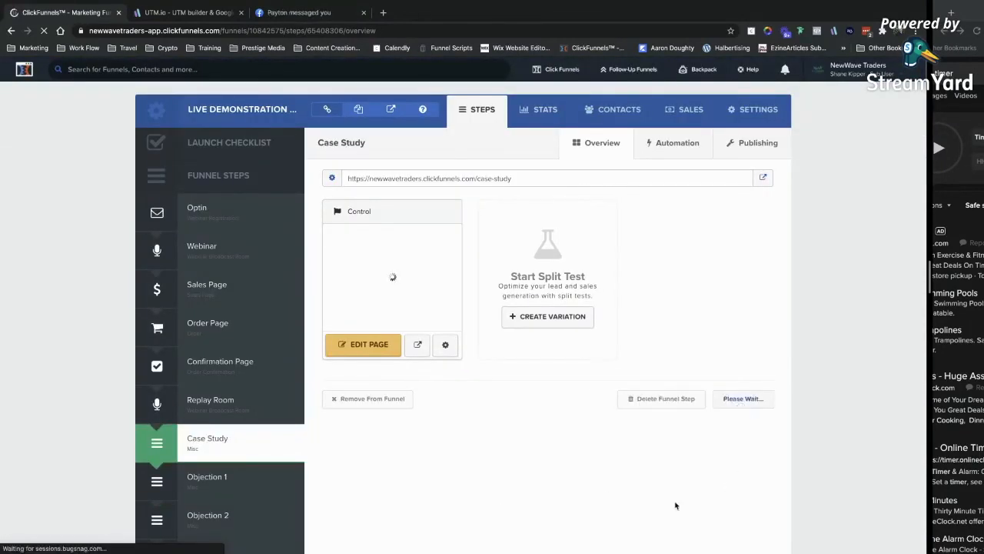
Scroll through the FAQ's page and select the 'How much time is involved?' question text.
{"action": "scroll", "coordinate": [277, 461], "scroll_direction": "down", "scroll_amount": 1}
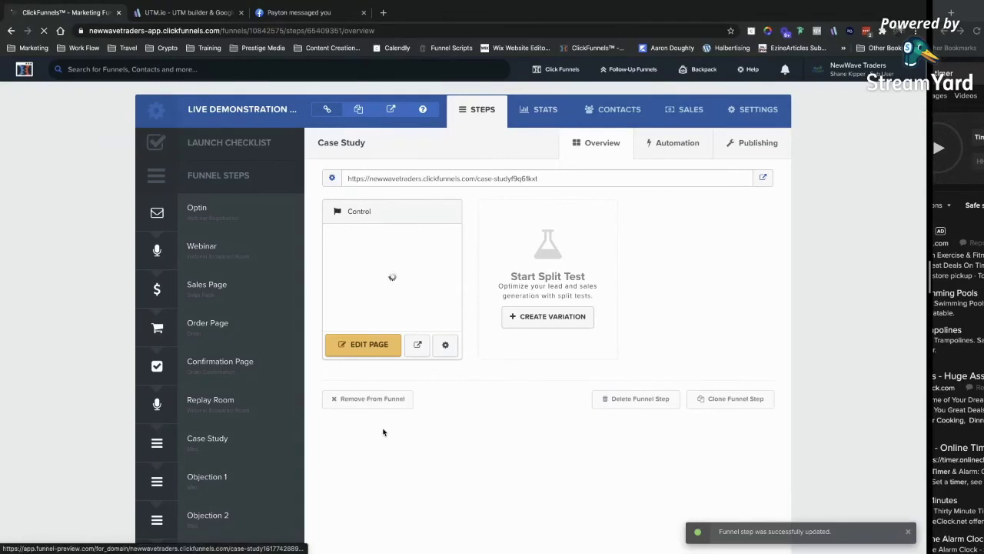
{"action": "scroll", "coordinate": [385, 499], "scroll_direction": "down", "scroll_amount": 2}
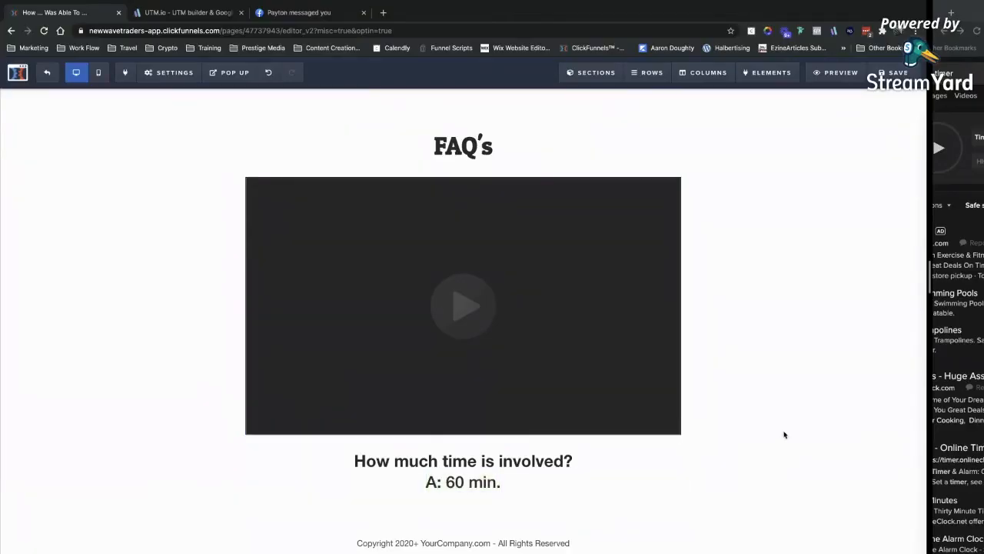
{"action": "scroll", "coordinate": [853, 339], "scroll_direction": "down", "scroll_amount": 1}
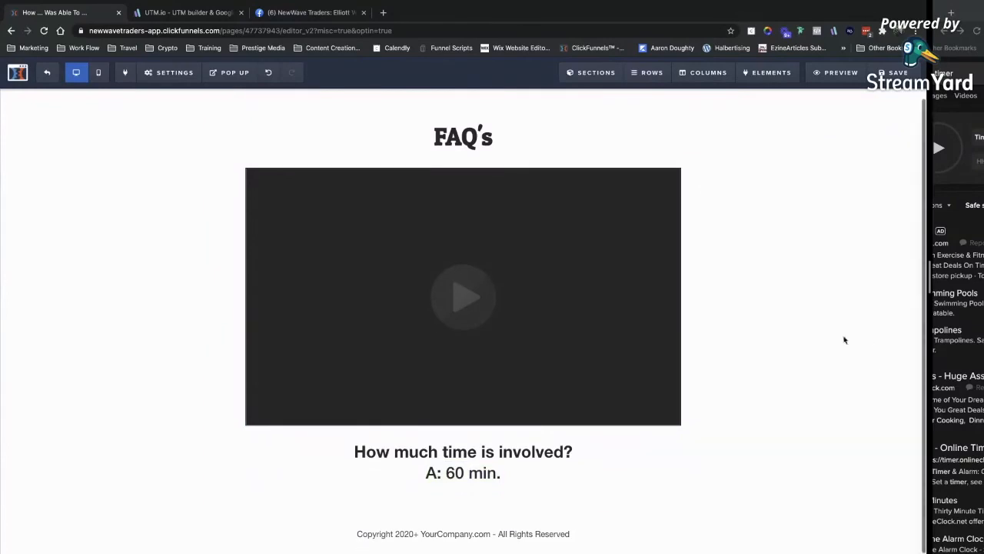
{"action": "left_click", "coordinate": [355, 452]}
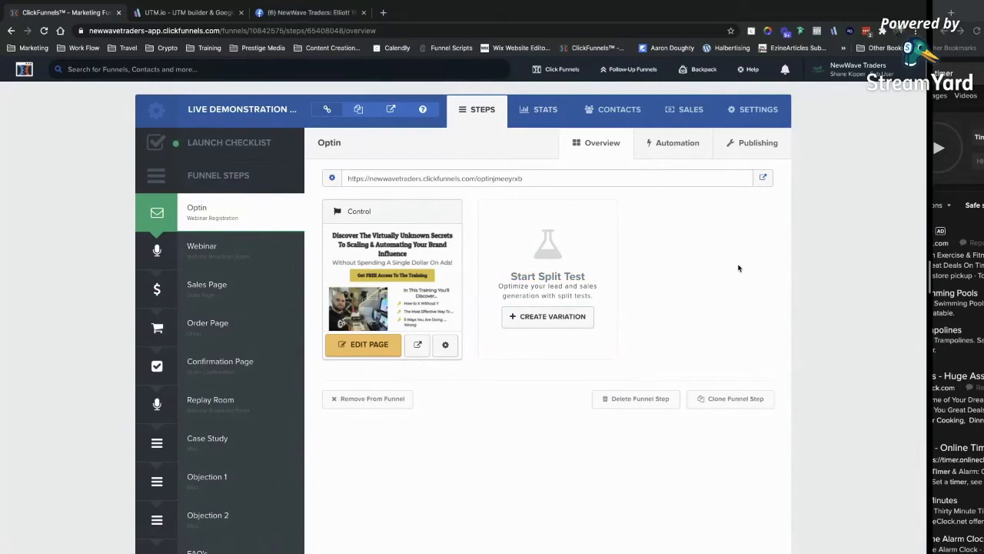
Open the live Optin page in a new tab and bring it into view.
{"action": "left_click", "coordinate": [762, 179]}
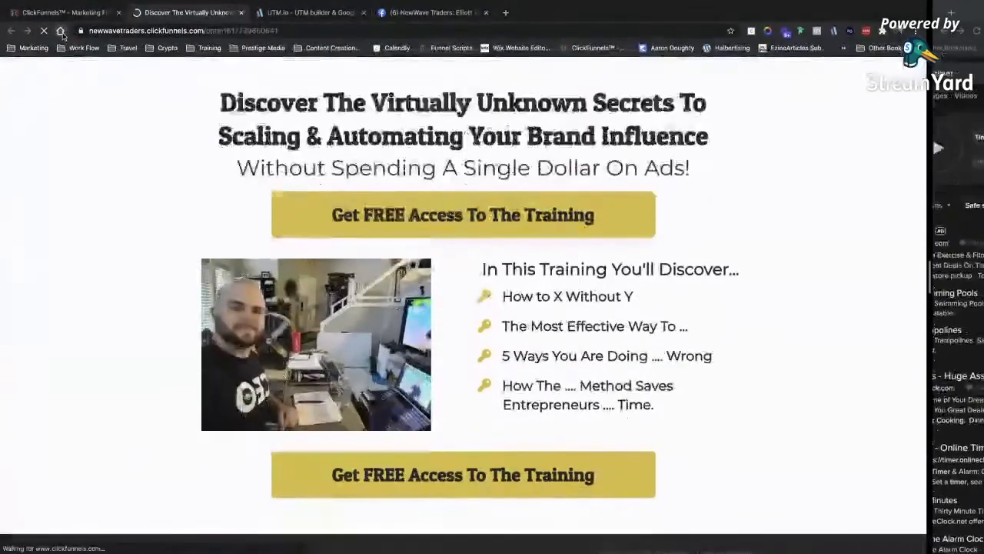
{"action": "left_click", "coordinate": [61, 31]}
{"action": "left_click", "coordinate": [12, 32]}
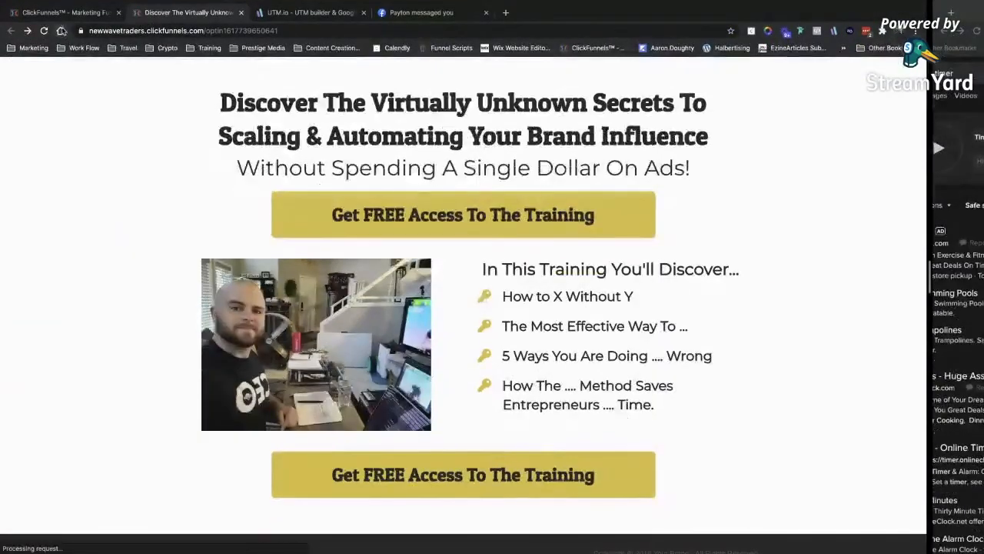
{"action": "left_click", "coordinate": [71, 33]}
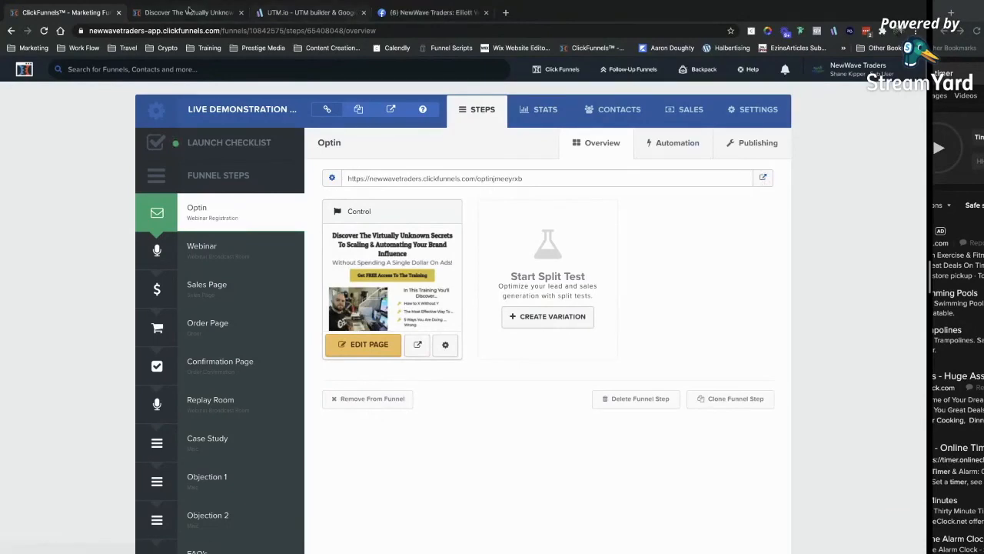
{"action": "left_click", "coordinate": [187, 11]}
{"action": "scroll", "coordinate": [562, 405], "scroll_direction": "down", "scroll_amount": 2}
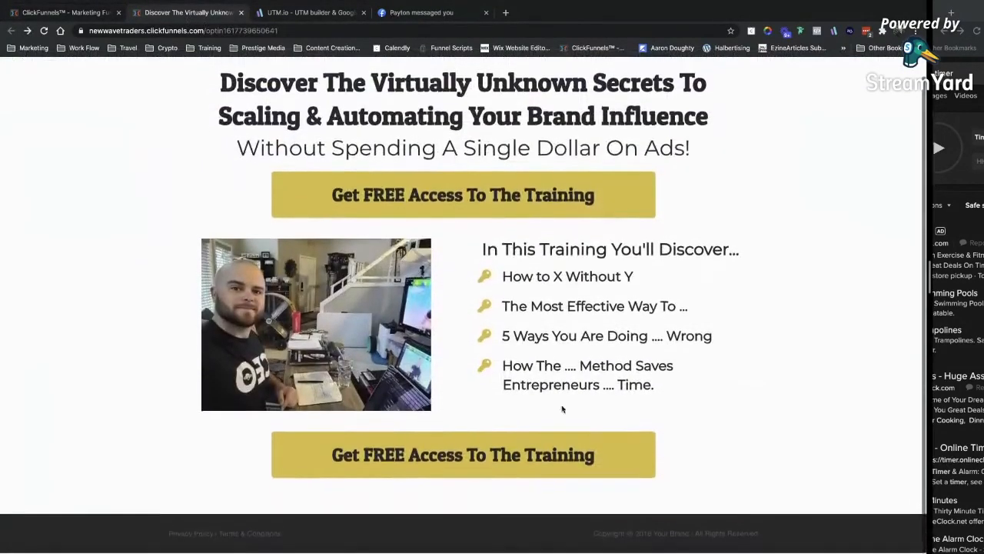
{"action": "scroll", "coordinate": [792, 398], "scroll_direction": "up", "scroll_amount": 1}
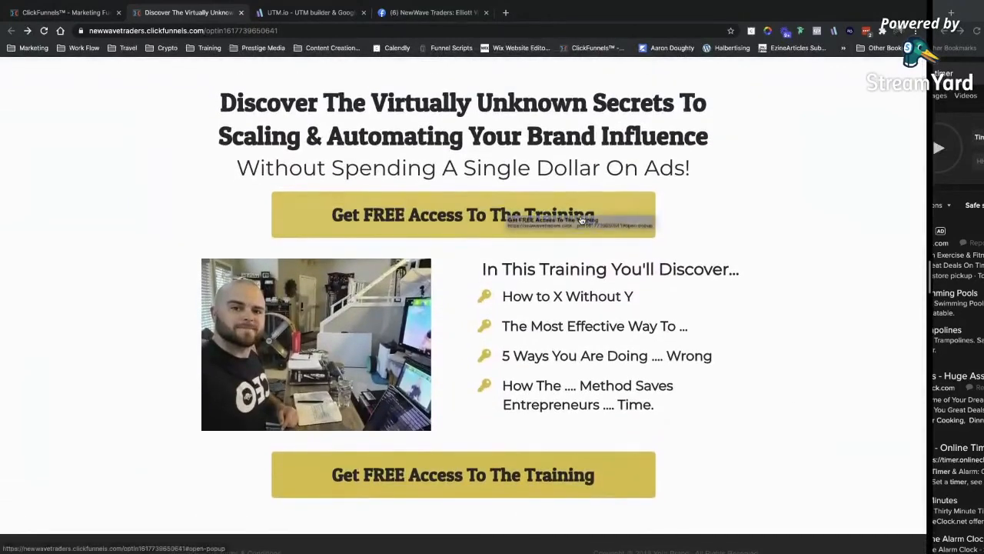
Sign up through the Get FREE Access popup using a saved email address.
{"action": "left_click", "coordinate": [593, 215]}
{"action": "left_click", "coordinate": [426, 216]}
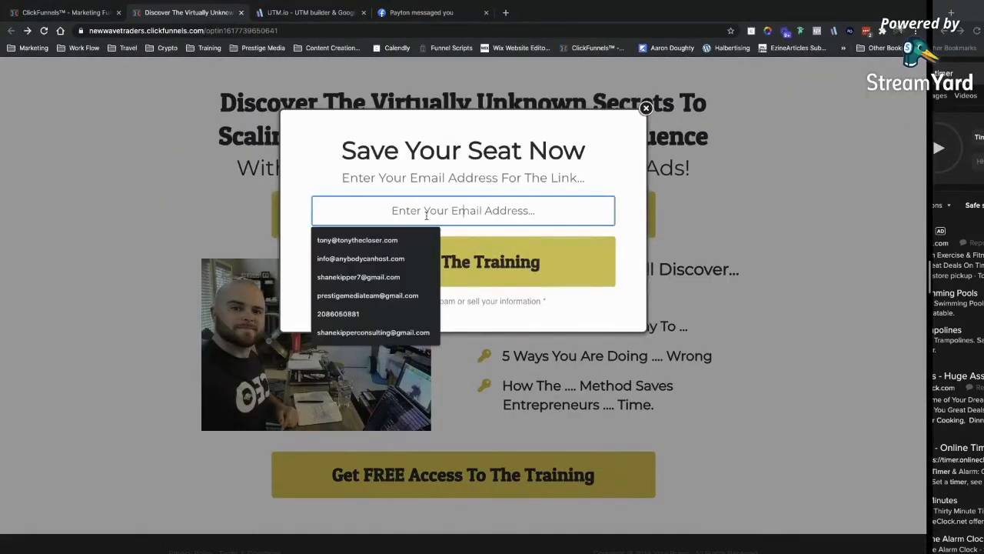
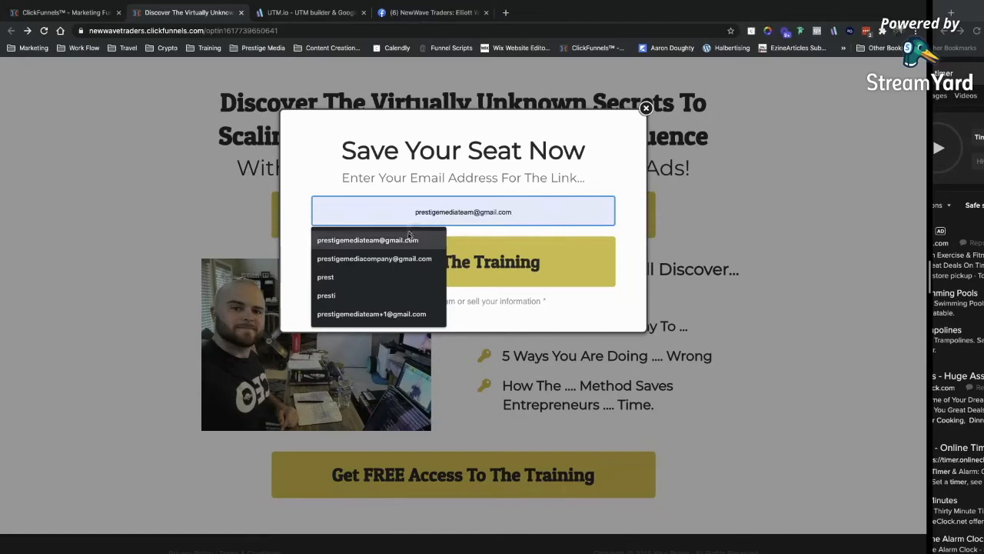
{"action": "left_click", "coordinate": [402, 241]}
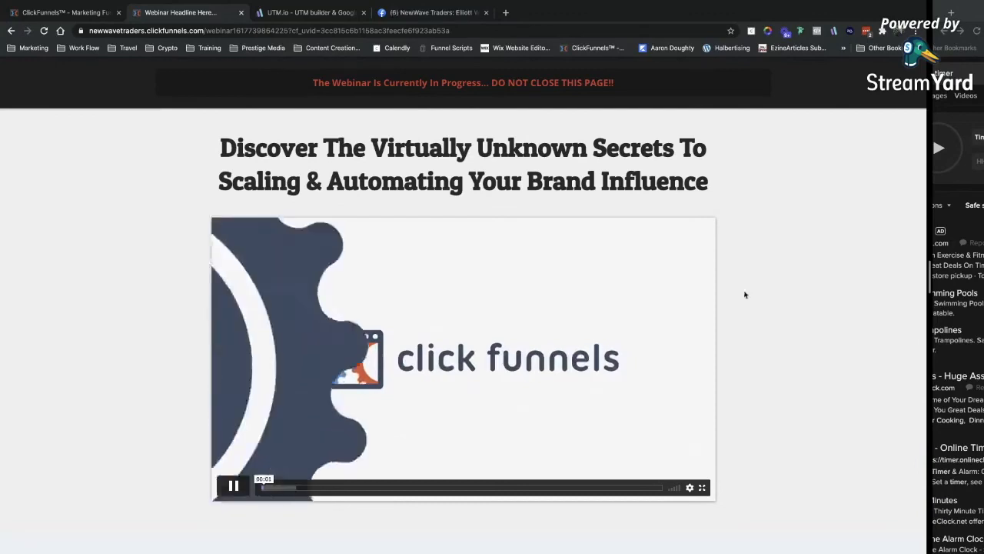
Look through the live webinar page, then close it.
{"action": "scroll", "coordinate": [714, 333], "scroll_direction": "down", "scroll_amount": 2}
{"action": "scroll", "coordinate": [715, 334], "scroll_direction": "up", "scroll_amount": 2}
{"action": "scroll", "coordinate": [714, 333], "scroll_direction": "down", "scroll_amount": 2}
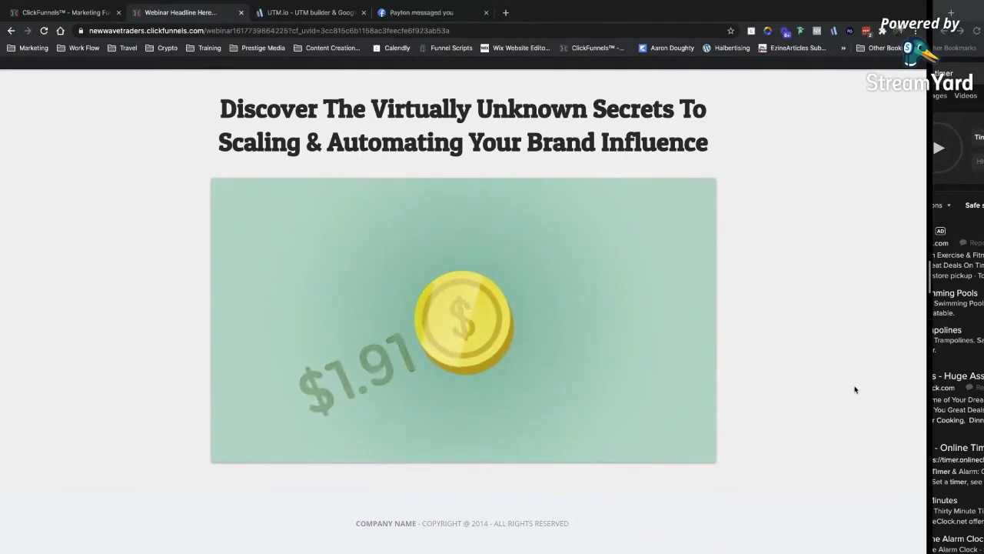
{"action": "scroll", "coordinate": [830, 433], "scroll_direction": "down", "scroll_amount": 3}
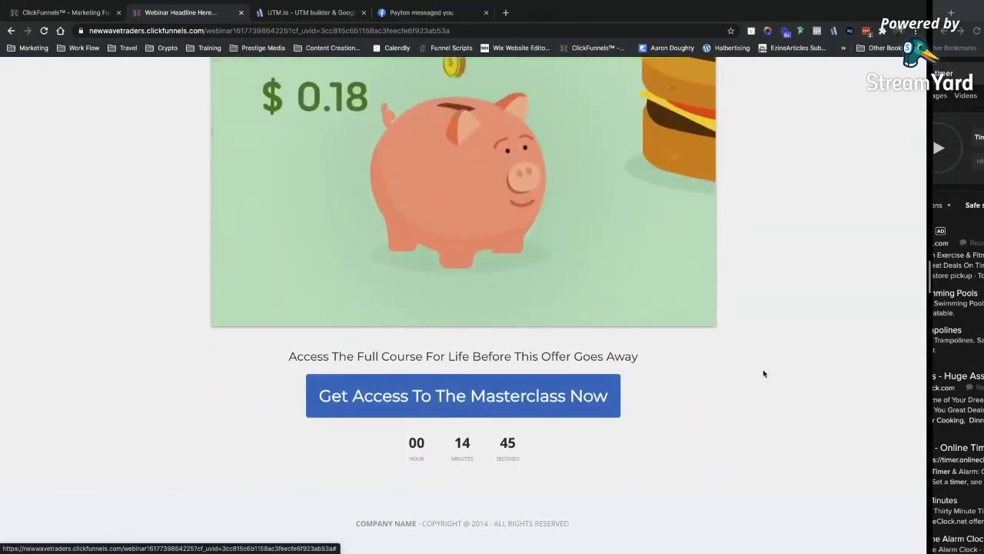
{"action": "scroll", "coordinate": [688, 468], "scroll_direction": "up", "scroll_amount": 1}
{"action": "scroll", "coordinate": [808, 422], "scroll_direction": "up", "scroll_amount": 2}
{"action": "scroll", "coordinate": [851, 367], "scroll_direction": "down", "scroll_amount": 3}
{"action": "scroll", "coordinate": [851, 367], "scroll_direction": "up", "scroll_amount": 2}
{"action": "scroll", "coordinate": [850, 369], "scroll_direction": "down", "scroll_amount": 2}
{"action": "scroll", "coordinate": [850, 369], "scroll_direction": "up", "scroll_amount": 3}
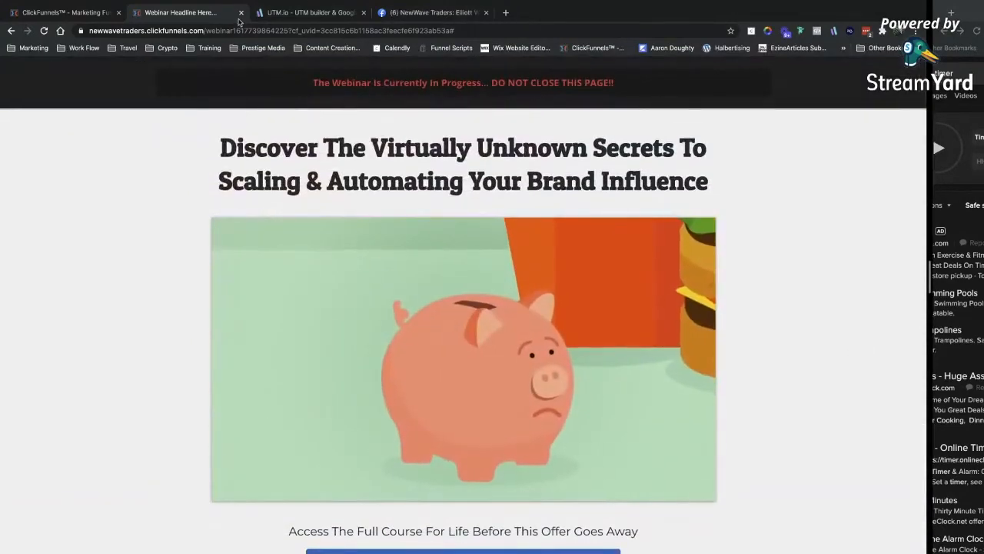
{"action": "left_click", "coordinate": [240, 12]}
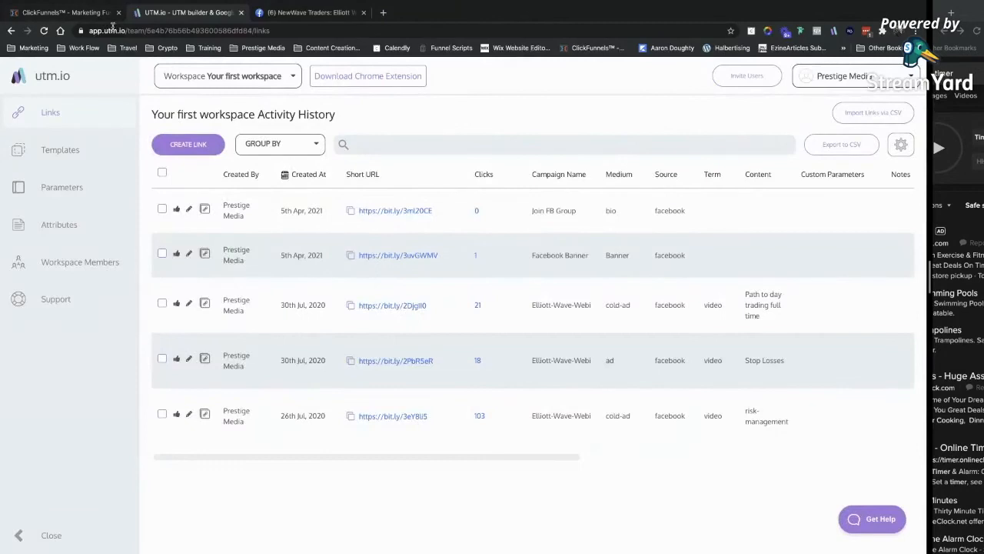
View the live Sales Page, then go back to the funnel's Order Page step.
{"action": "left_click", "coordinate": [91, 14]}
{"action": "left_click", "coordinate": [288, 287]}
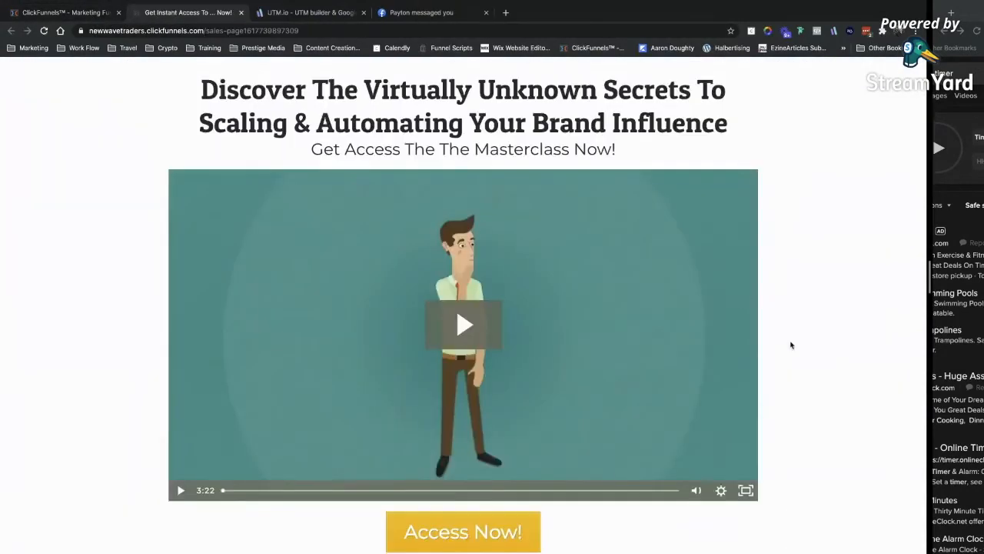
{"action": "scroll", "coordinate": [791, 345], "scroll_direction": "down", "scroll_amount": 5}
{"action": "scroll", "coordinate": [791, 345], "scroll_direction": "down", "scroll_amount": 8}
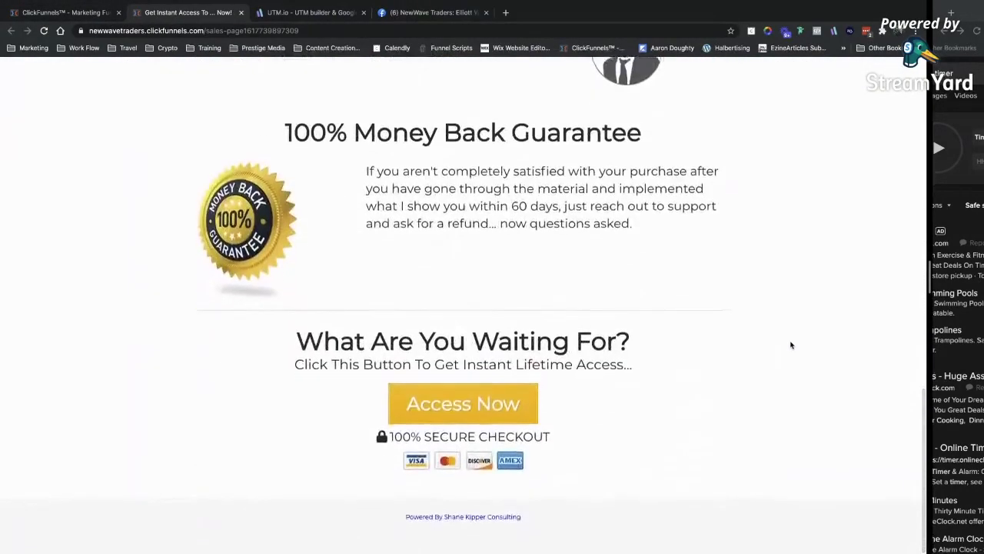
{"action": "scroll", "coordinate": [791, 346], "scroll_direction": "up", "scroll_amount": 15}
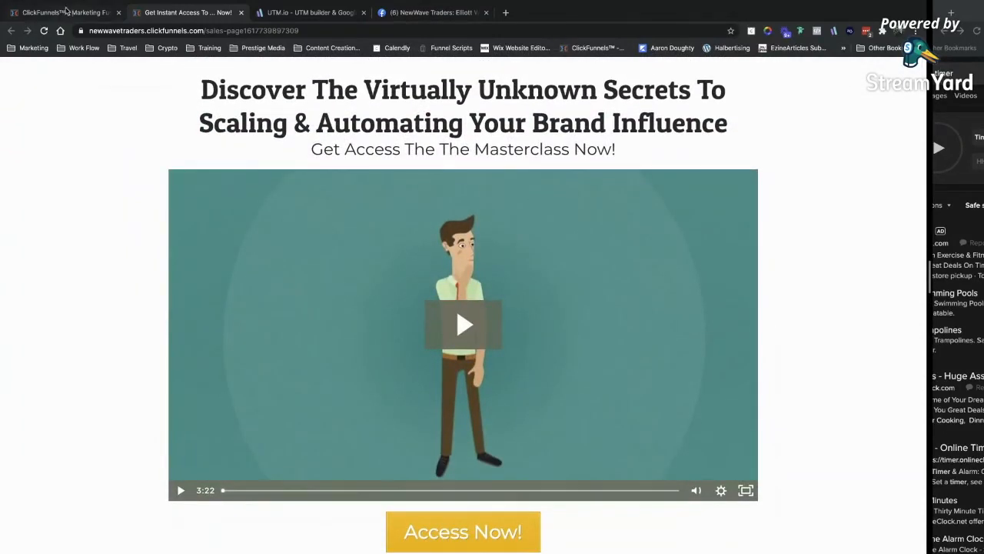
{"action": "left_click", "coordinate": [241, 13]}
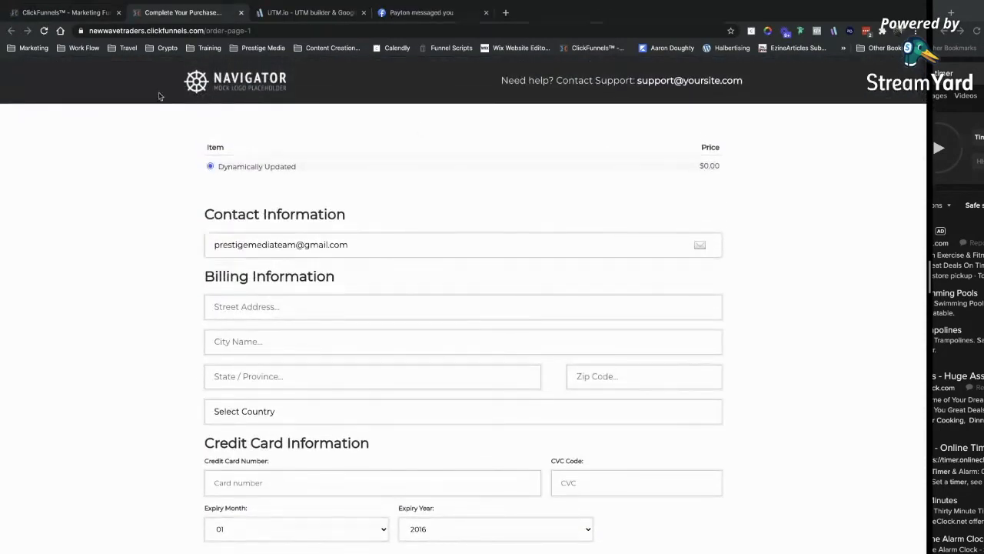
{"action": "left_click", "coordinate": [78, 13]}
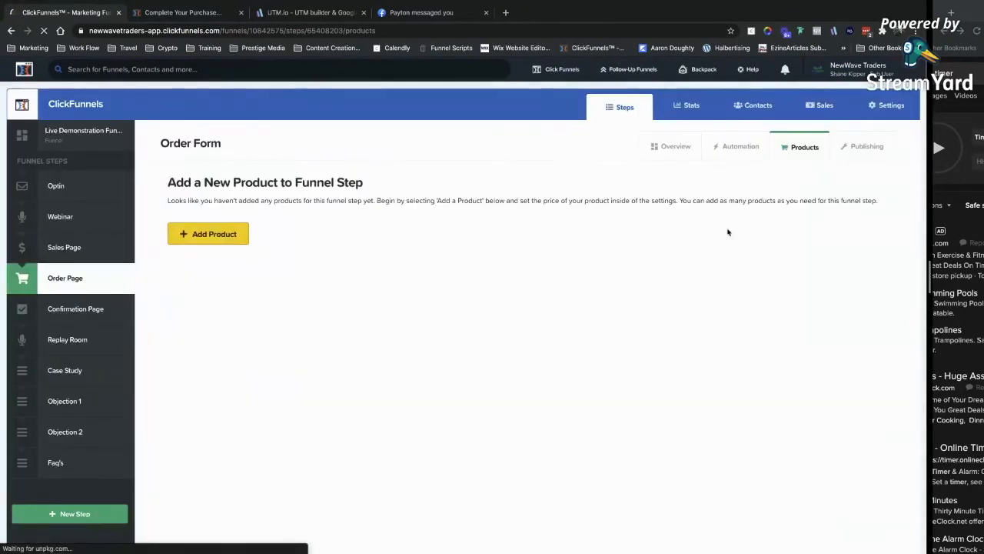
Open the Order Page's add-product area and review its products.
{"action": "left_click", "coordinate": [229, 235]}
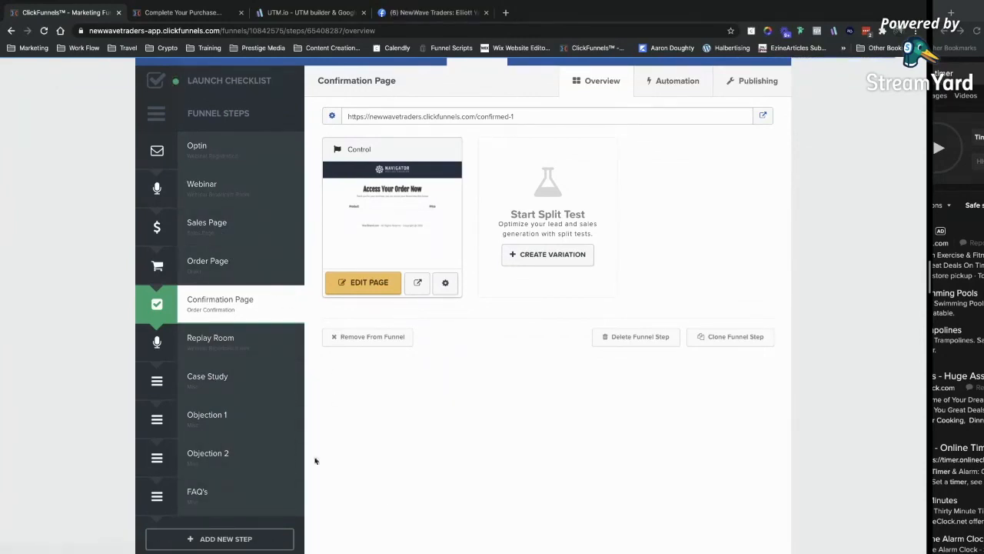
{"action": "scroll", "coordinate": [391, 498], "scroll_direction": "up", "scroll_amount": 1}
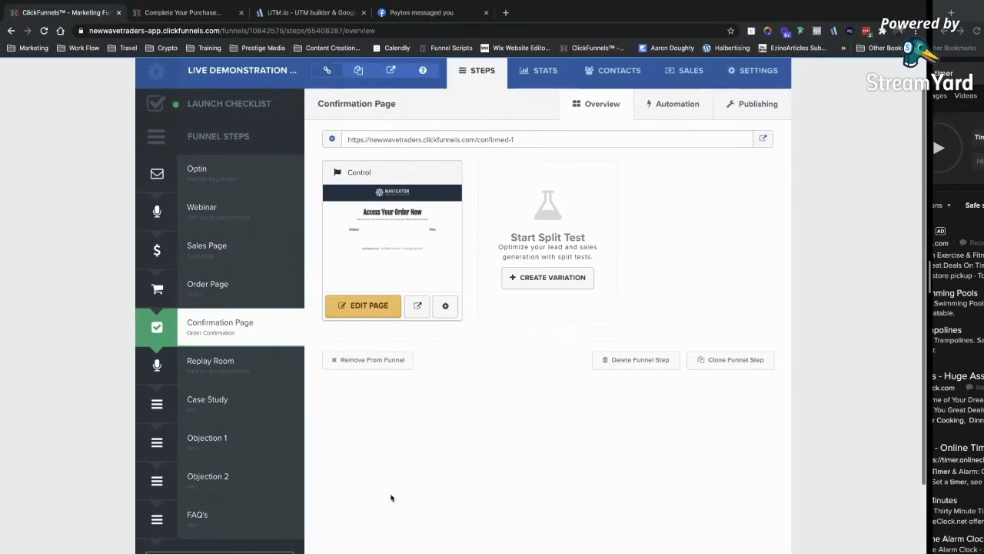
{"action": "scroll", "coordinate": [680, 161], "scroll_direction": "up", "scroll_amount": 1}
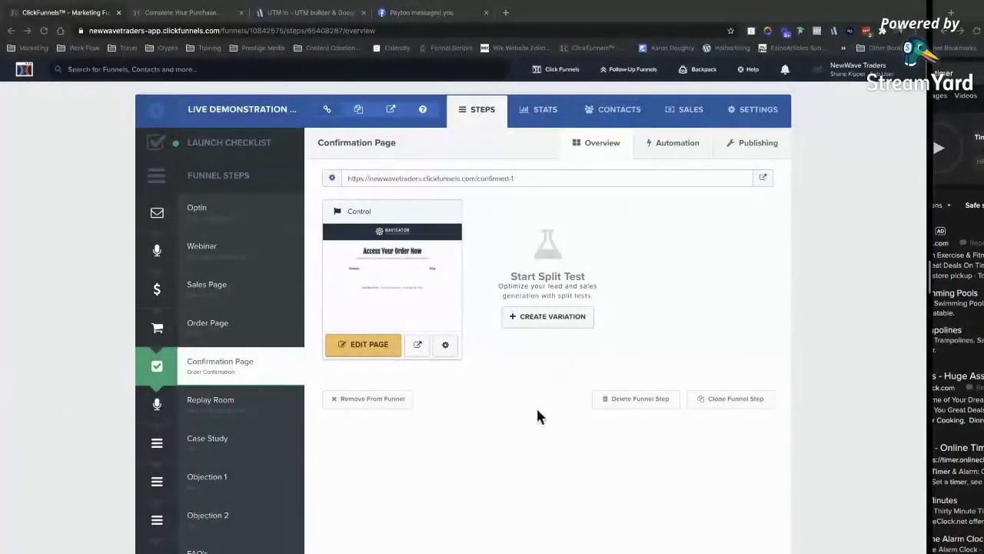
Open the Confirmation Page's gear settings and close them without changes.
{"action": "left_click", "coordinate": [453, 348]}
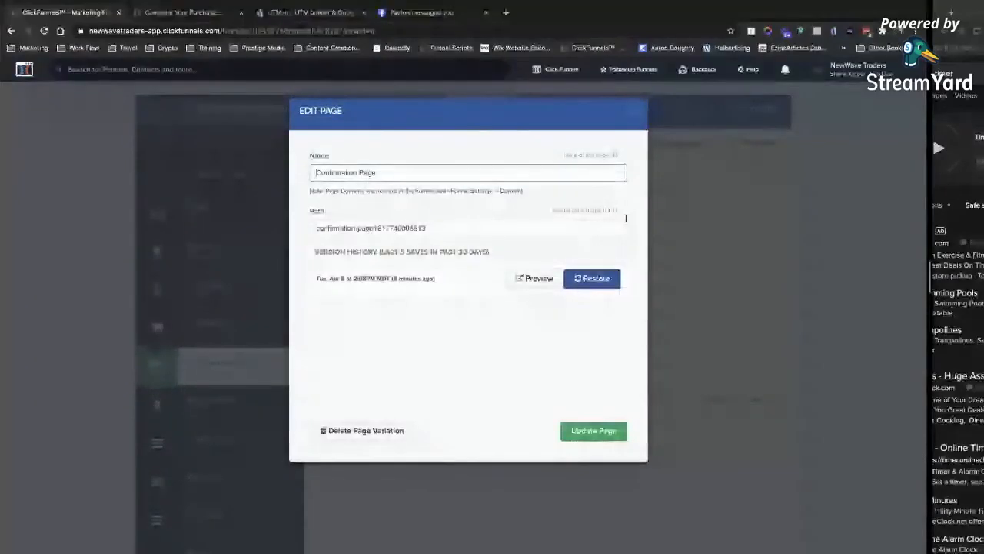
{"action": "left_click", "coordinate": [632, 111]}
{"action": "scroll", "coordinate": [553, 520], "scroll_direction": "down", "scroll_amount": 1}
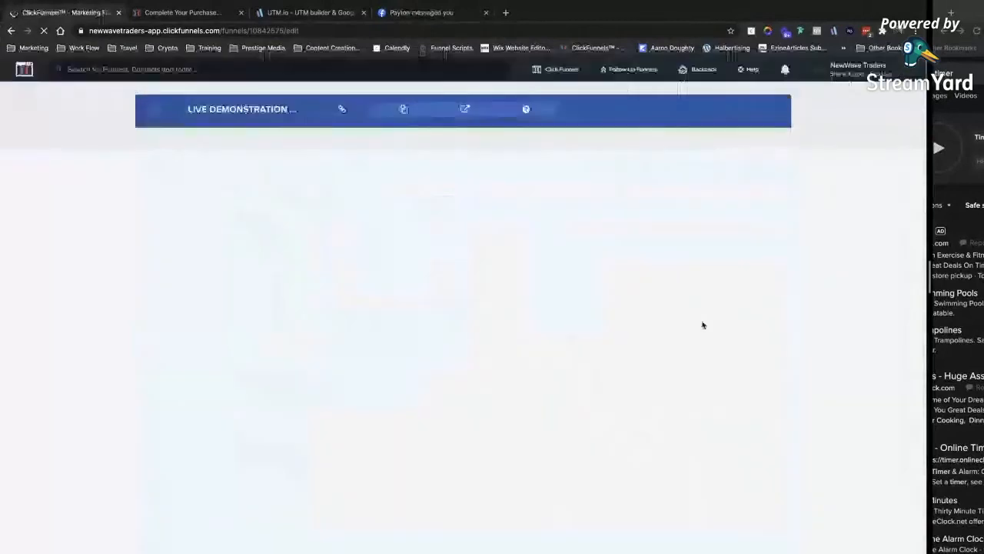
Review the Stripe, Avalara, Zapier and webhook options, then save with Save And Update Settings.
{"action": "scroll", "coordinate": [528, 361], "scroll_direction": "down", "scroll_amount": 1}
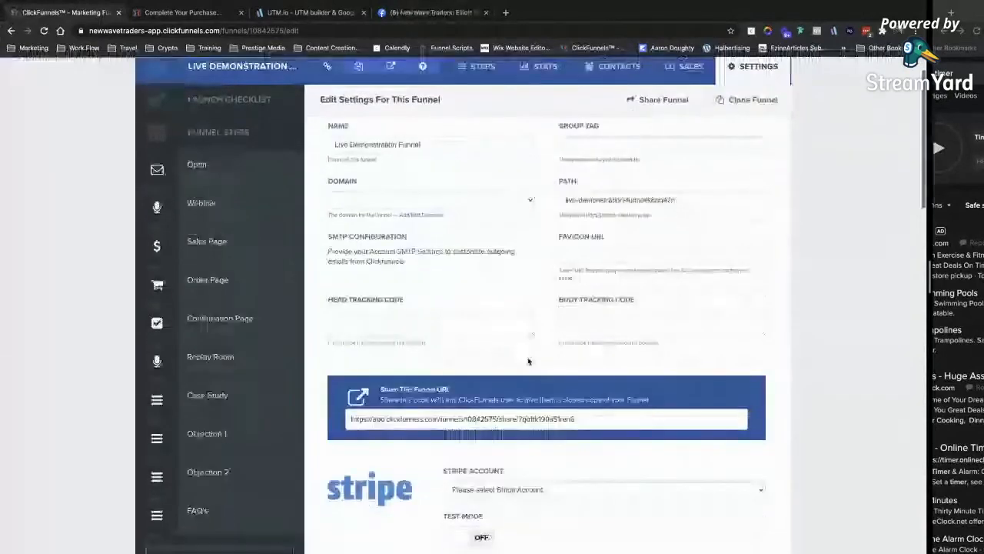
{"action": "scroll", "coordinate": [472, 262], "scroll_direction": "up", "scroll_amount": 1}
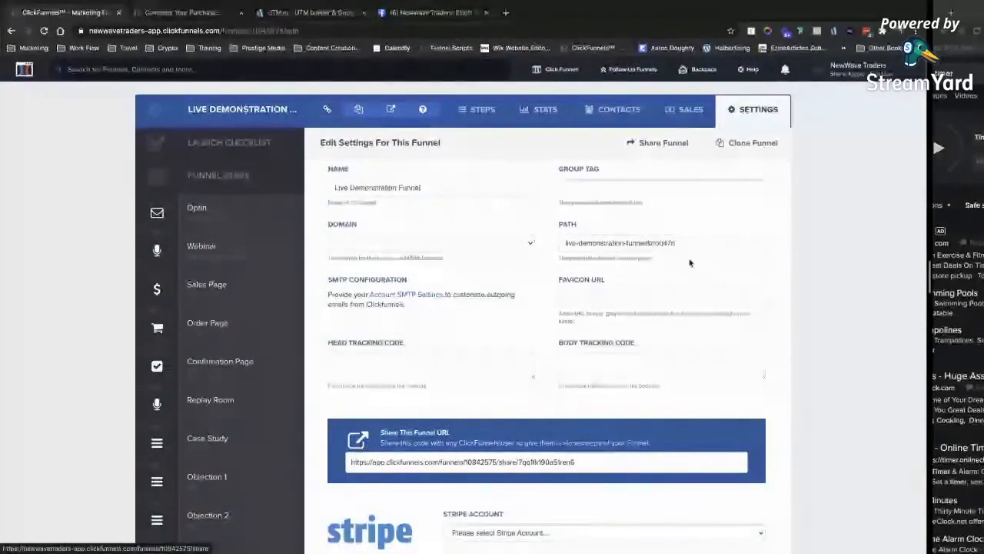
{"action": "scroll", "coordinate": [544, 336], "scroll_direction": "down", "scroll_amount": 3}
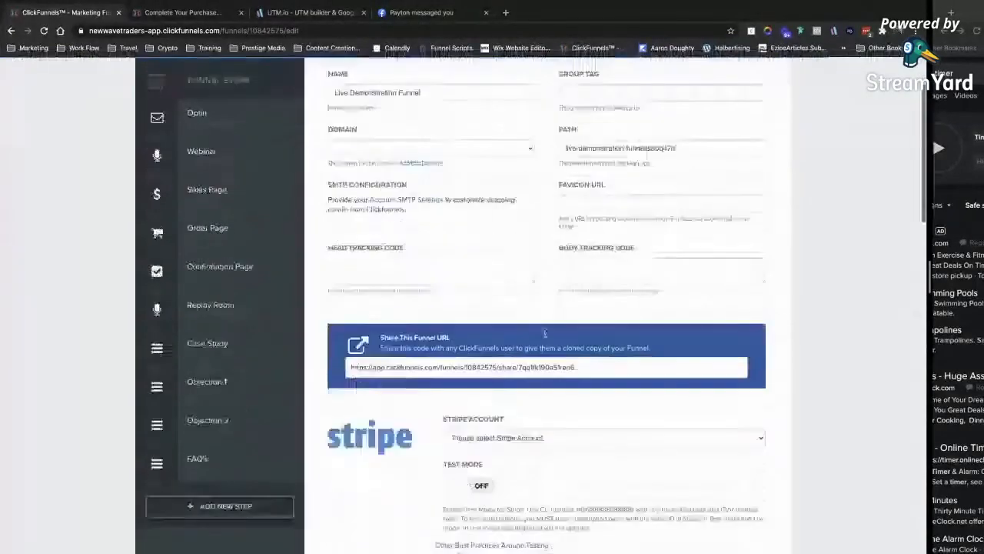
{"action": "scroll", "coordinate": [544, 226], "scroll_direction": "down", "scroll_amount": 3}
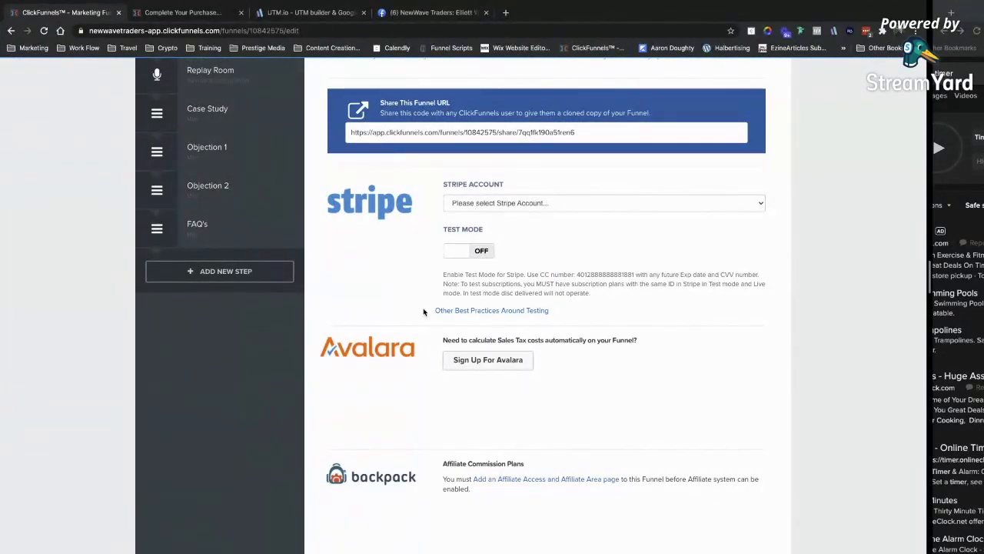
{"action": "scroll", "coordinate": [435, 285], "scroll_direction": "down", "scroll_amount": 2}
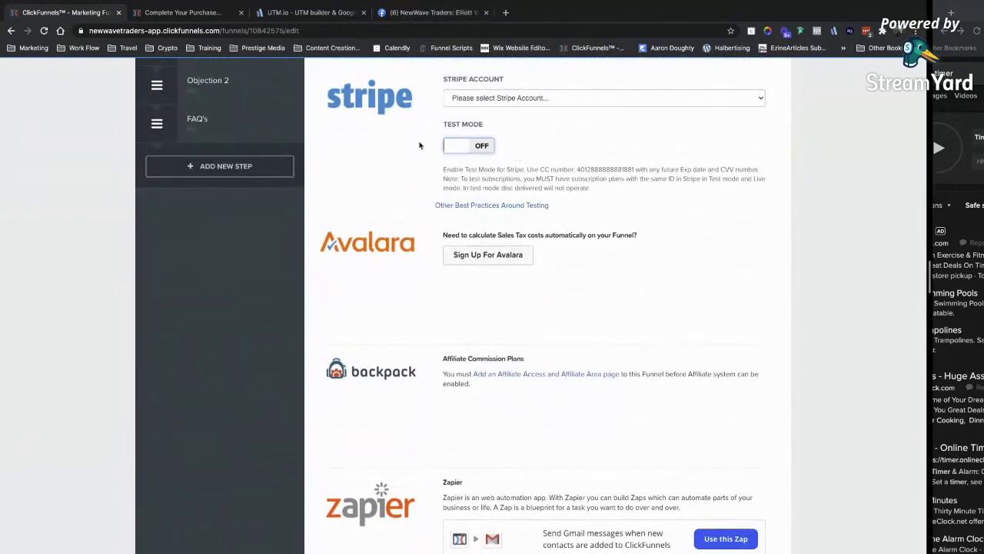
{"action": "scroll", "coordinate": [689, 276], "scroll_direction": "down", "scroll_amount": 5}
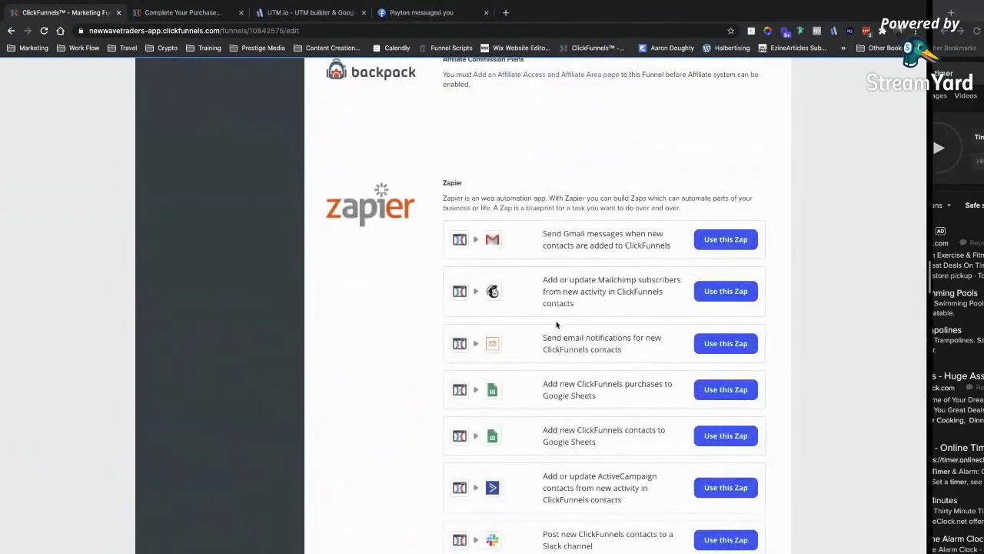
{"action": "scroll", "coordinate": [556, 324], "scroll_direction": "down", "scroll_amount": 8}
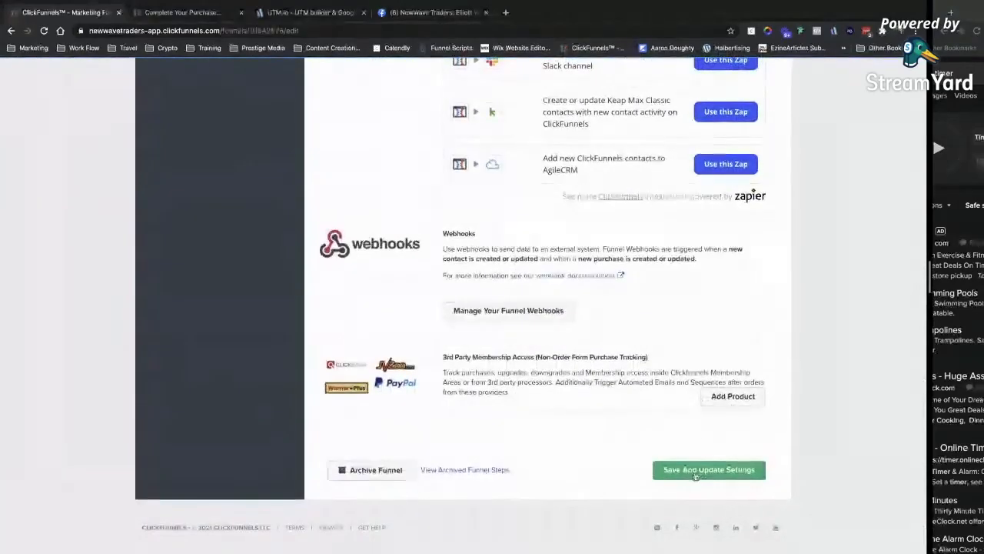
{"action": "left_click", "coordinate": [698, 470]}
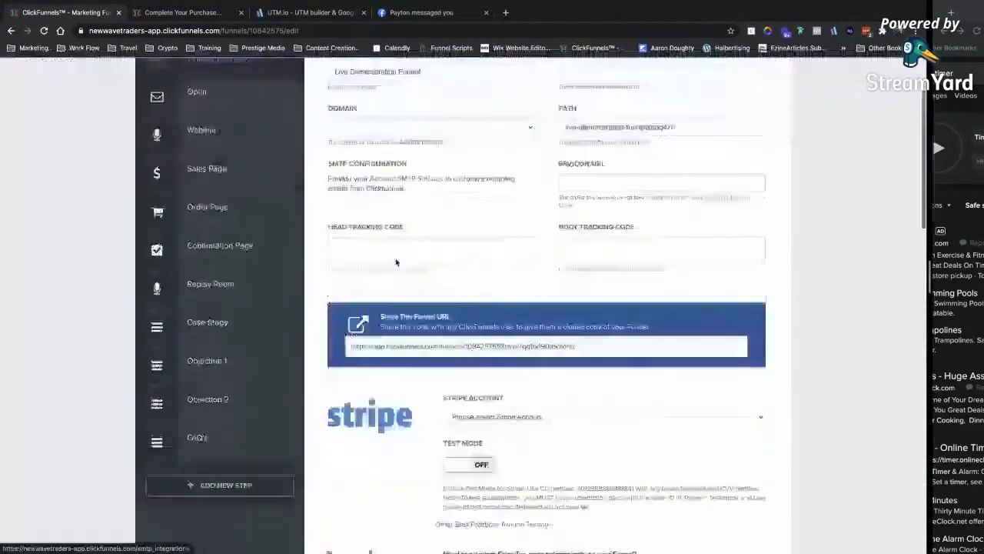
{"action": "scroll", "coordinate": [396, 263], "scroll_direction": "down", "scroll_amount": 1}
{"action": "scroll", "coordinate": [521, 479], "scroll_direction": "up", "scroll_amount": 15}
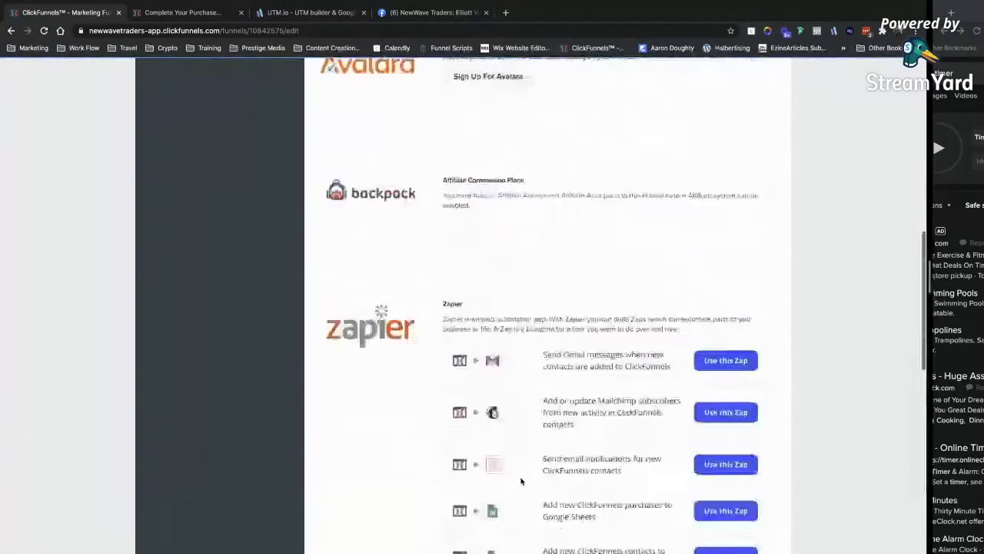